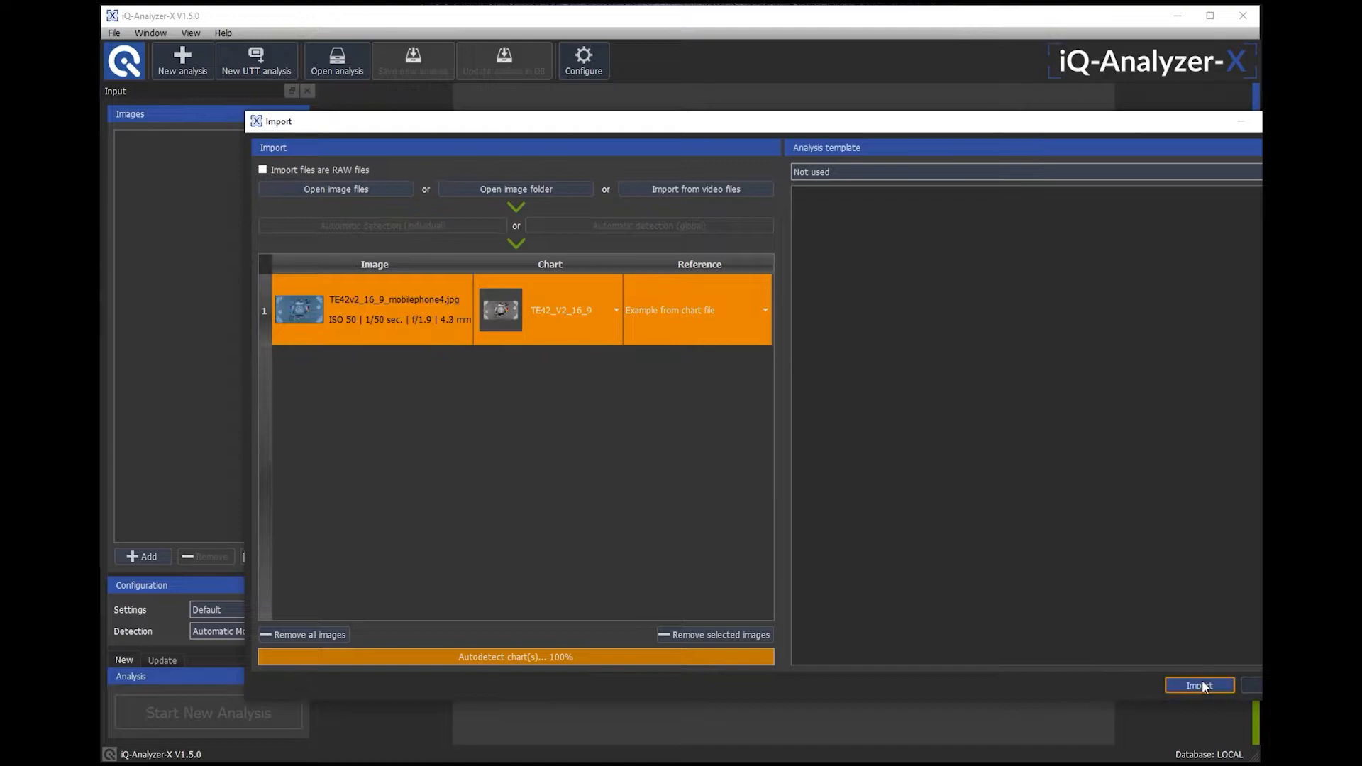
Import the TE42v2_16_9_mobilephone4.jpg image with the TE42_V2_16_9 chart and run a new analysis on it.
click(1200, 684)
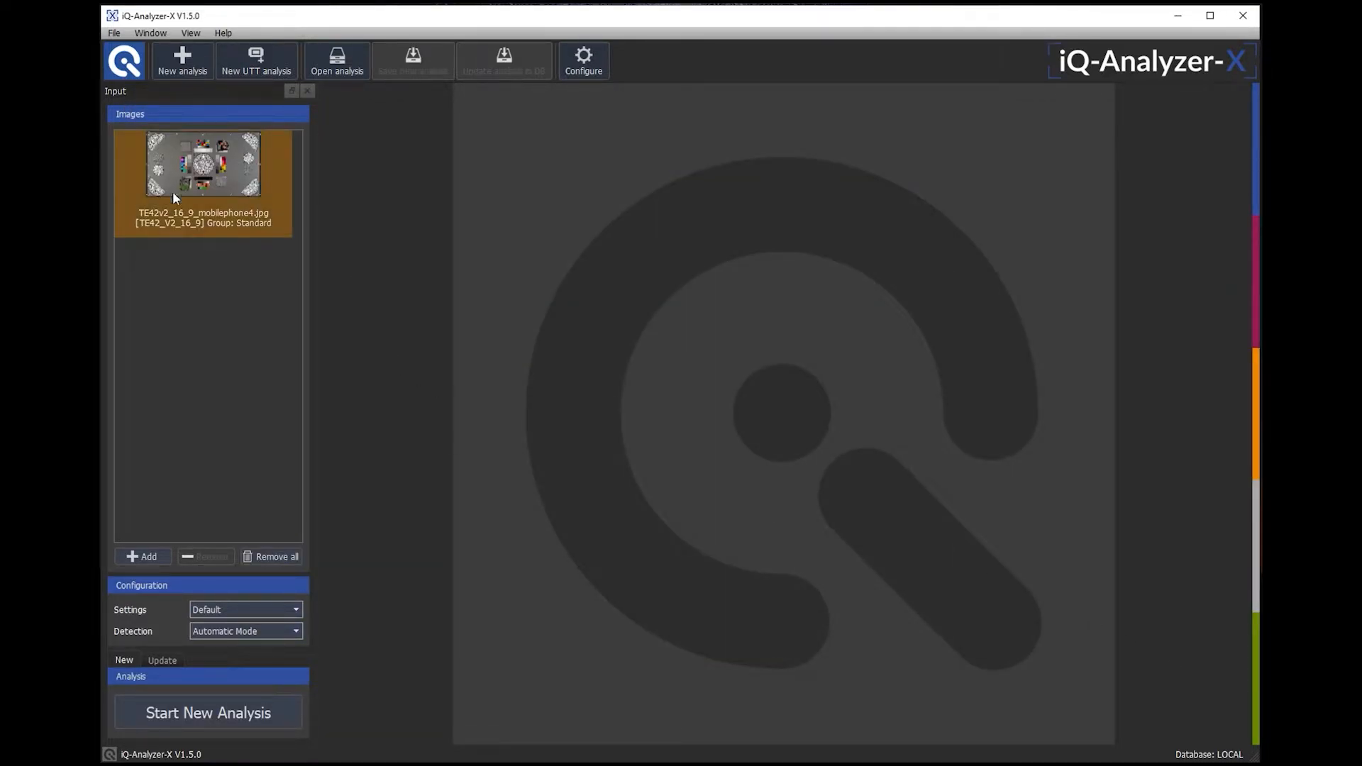
click(193, 713)
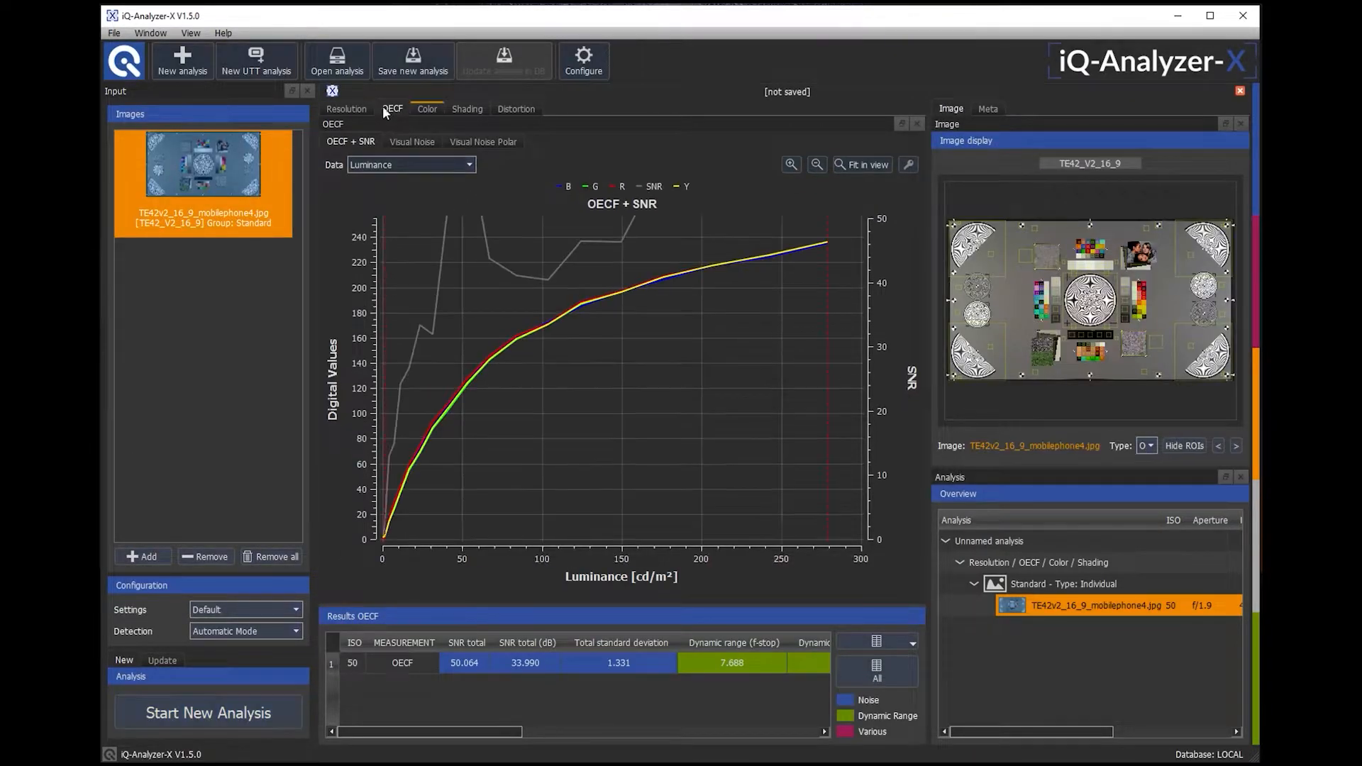
Review the mobilephone4 image's resolution results for all SFRs, Siemens Star, Dead Leaves and Slanted Edge, plus its OECF and color results.
click(352, 108)
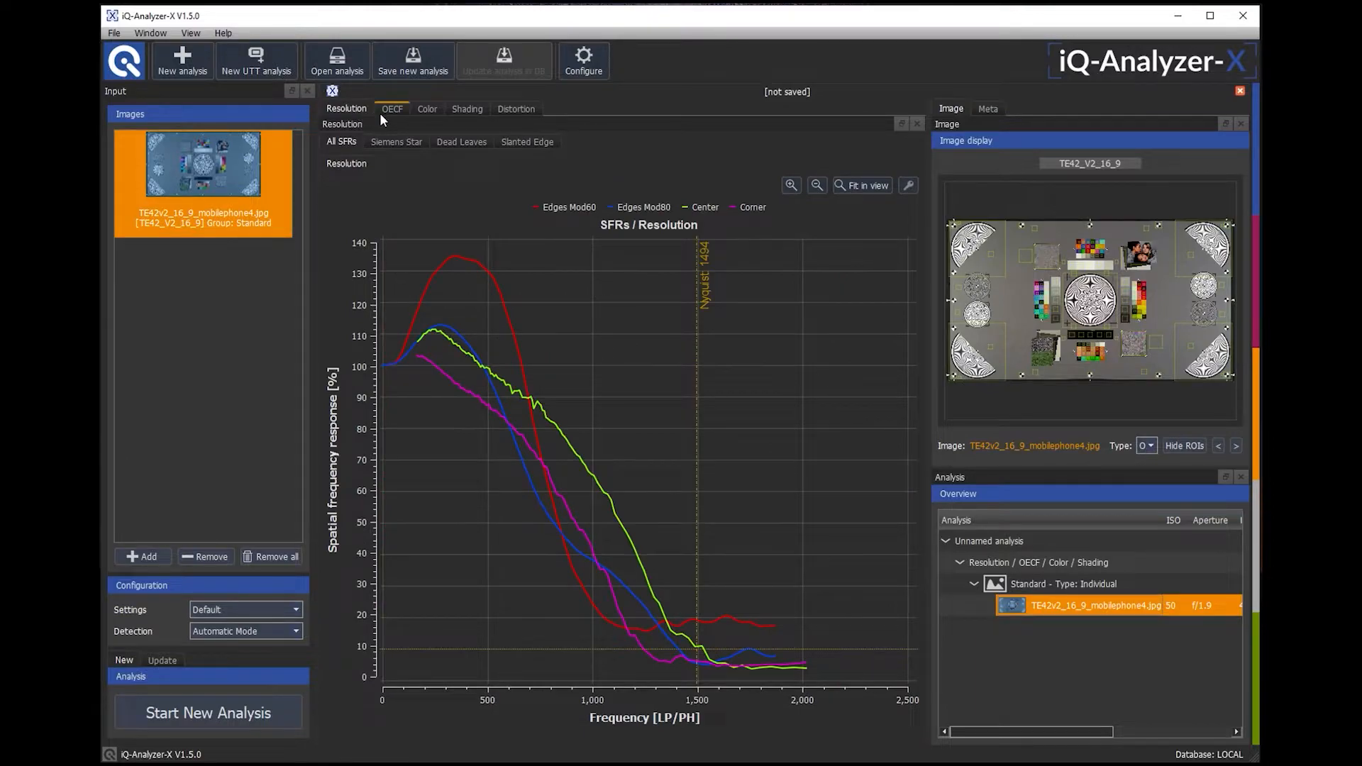
click(401, 143)
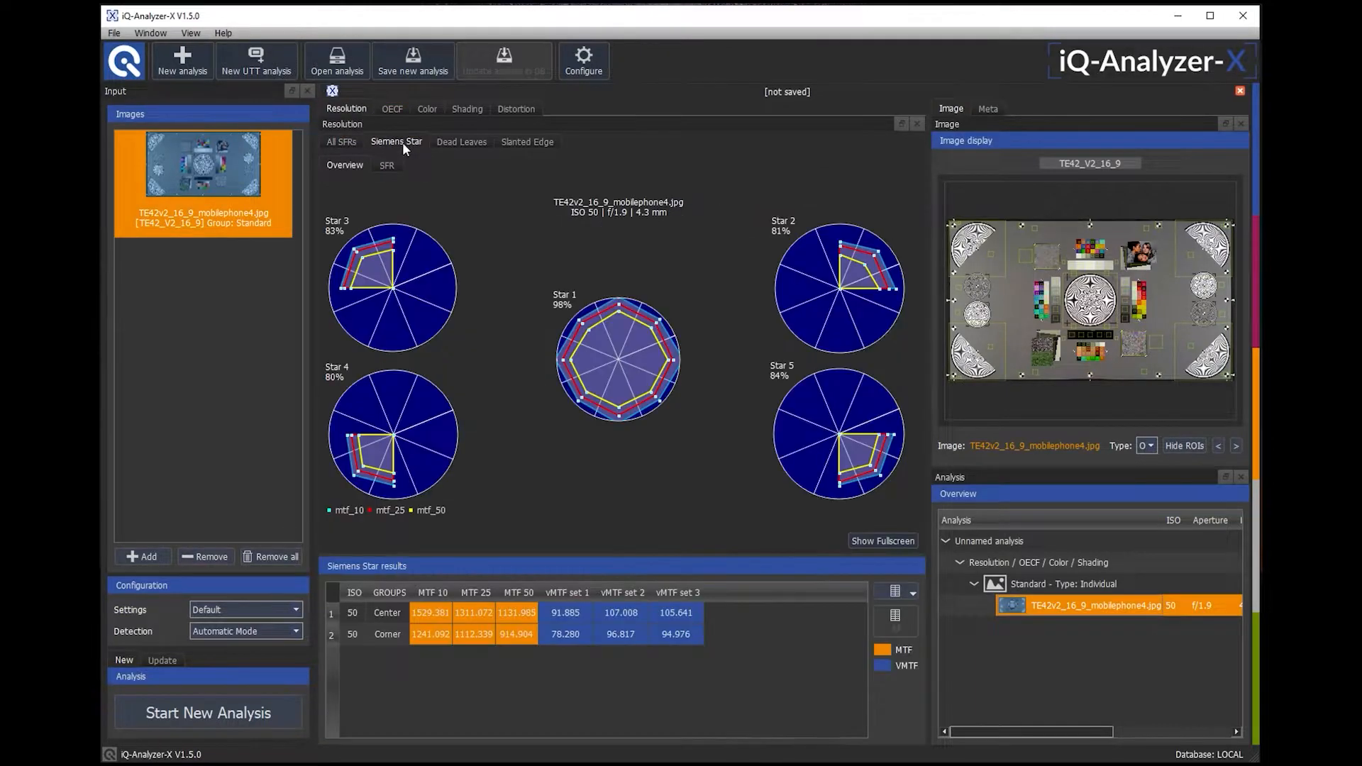
click(458, 142)
click(514, 142)
click(348, 141)
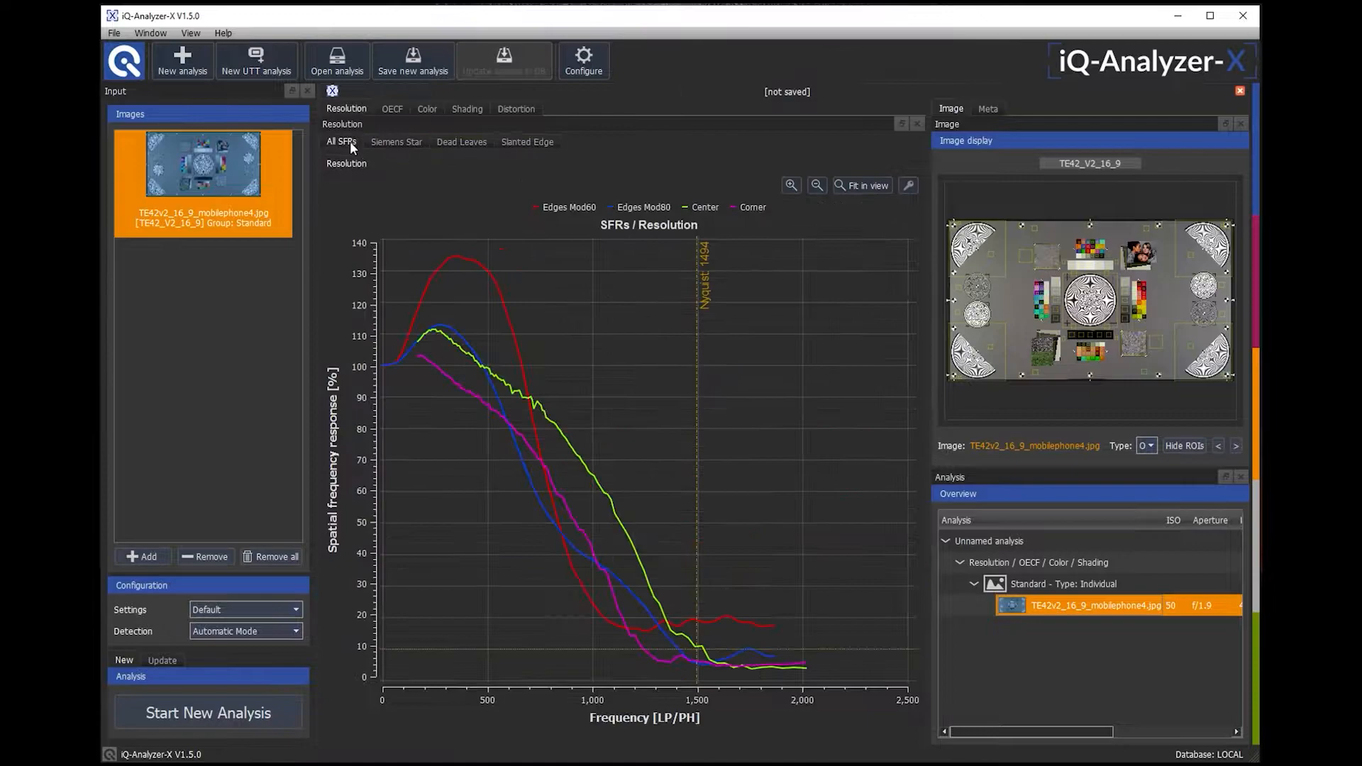
click(395, 145)
click(392, 108)
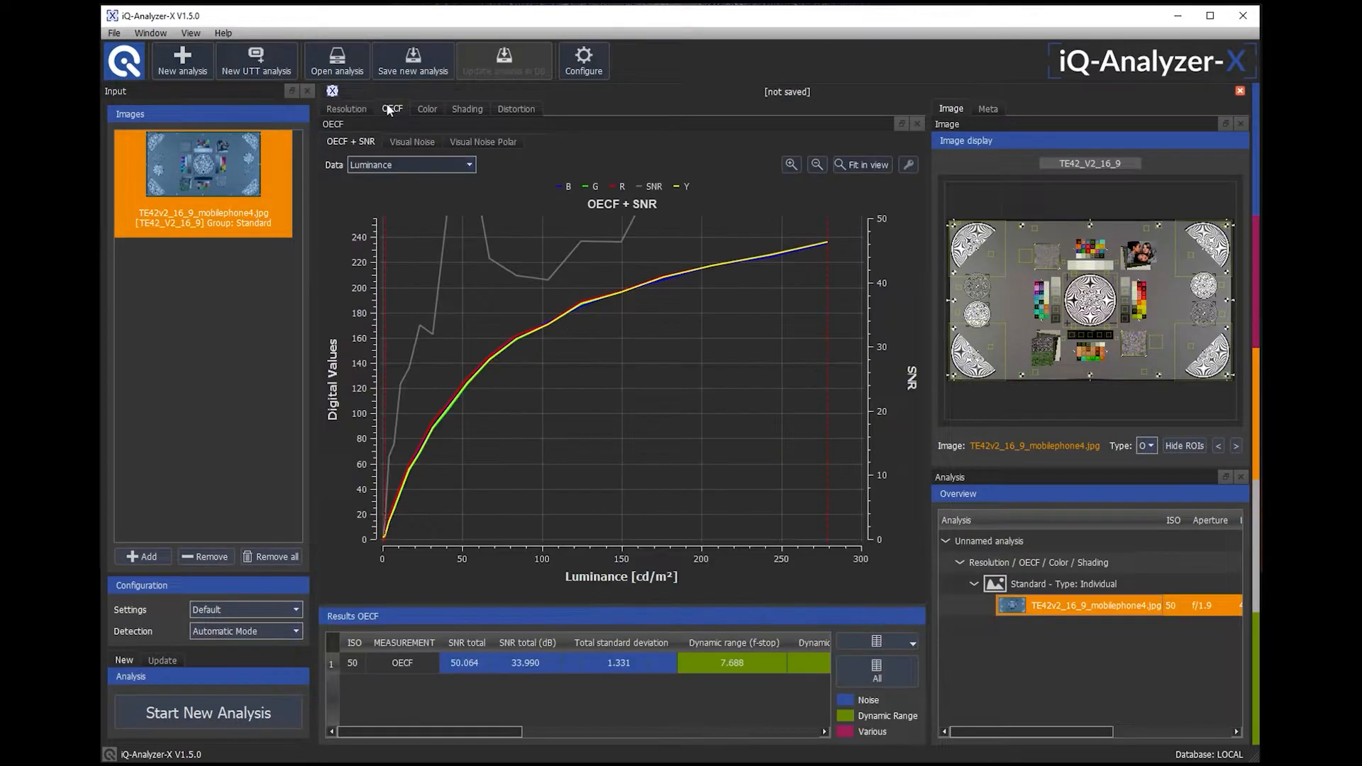
click(426, 109)
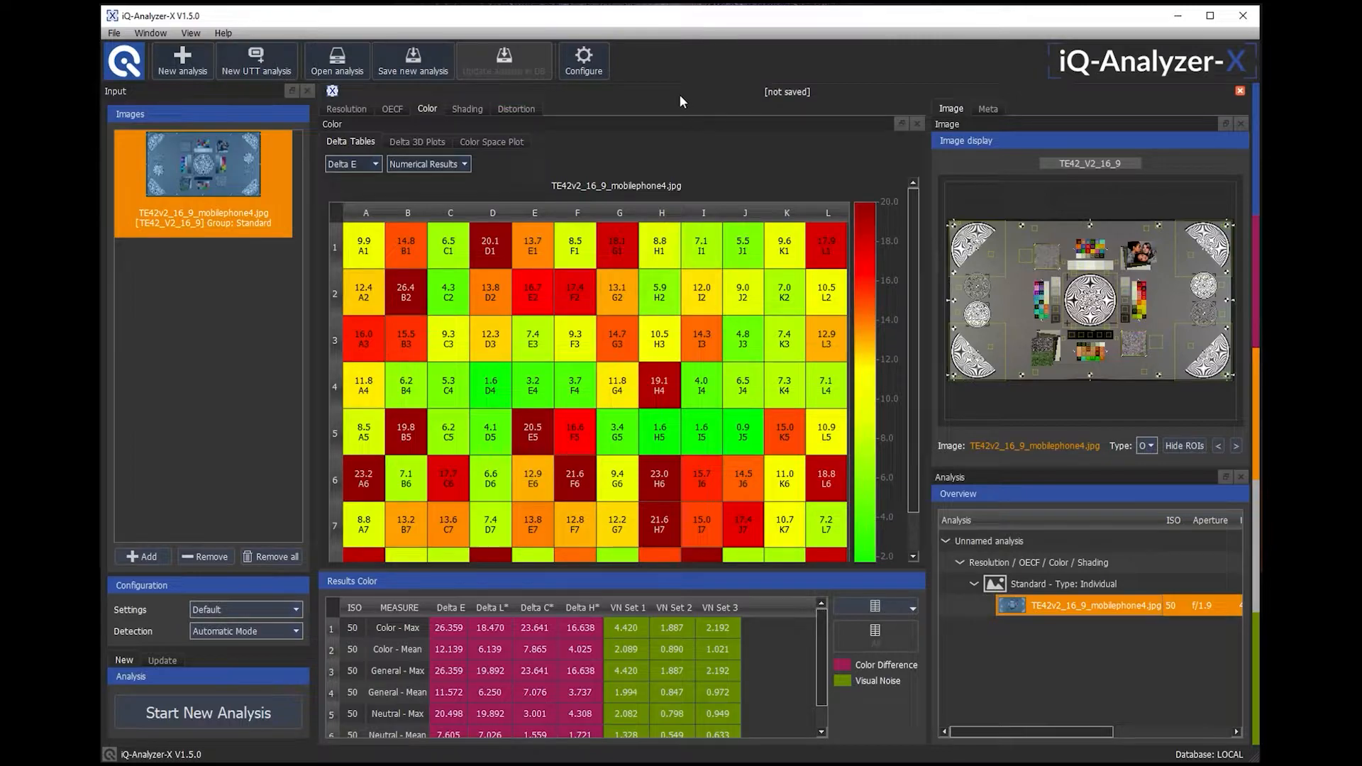
Save the new analysis under the name demo1234 with serial 1234, keeping manufacturer exampleimage and model mobilephone4.
click(411, 57)
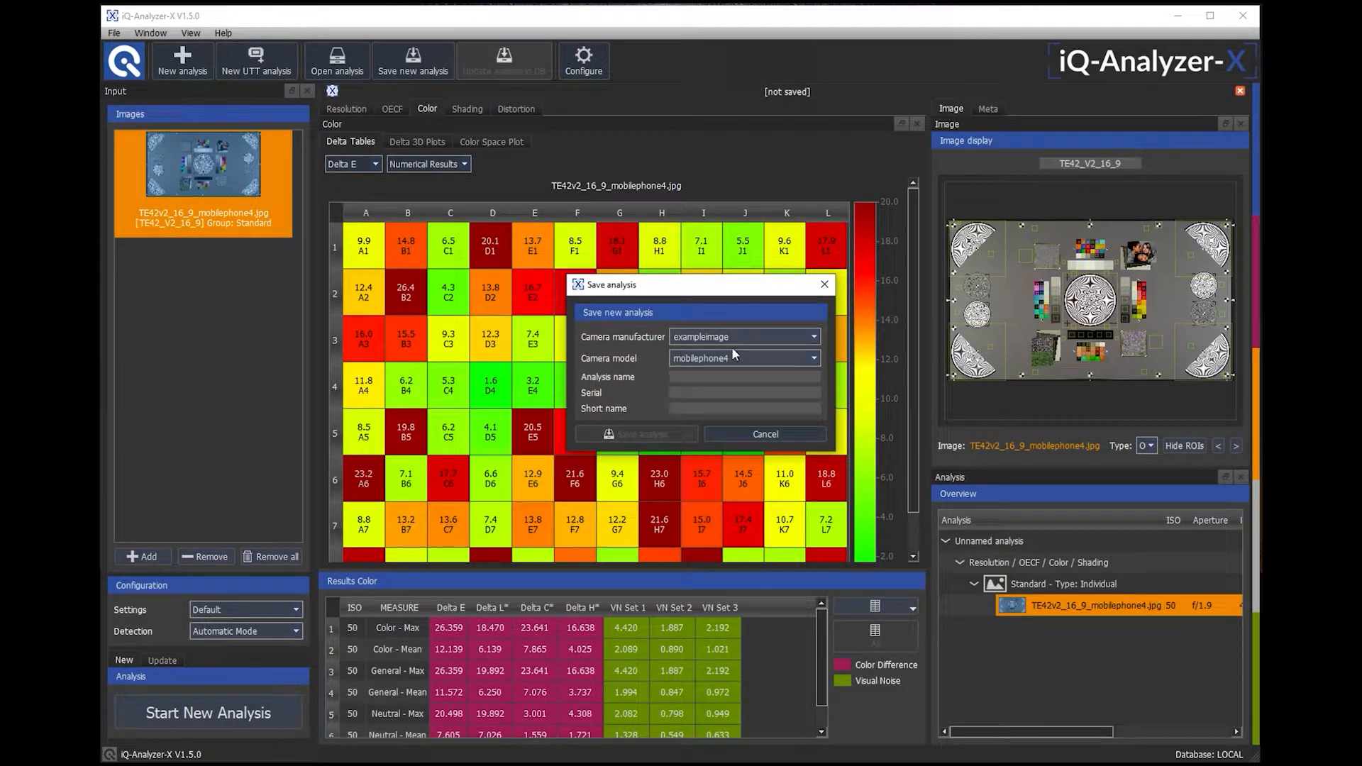
click(715, 380)
text(demo1234)
click(695, 393)
text(1234)
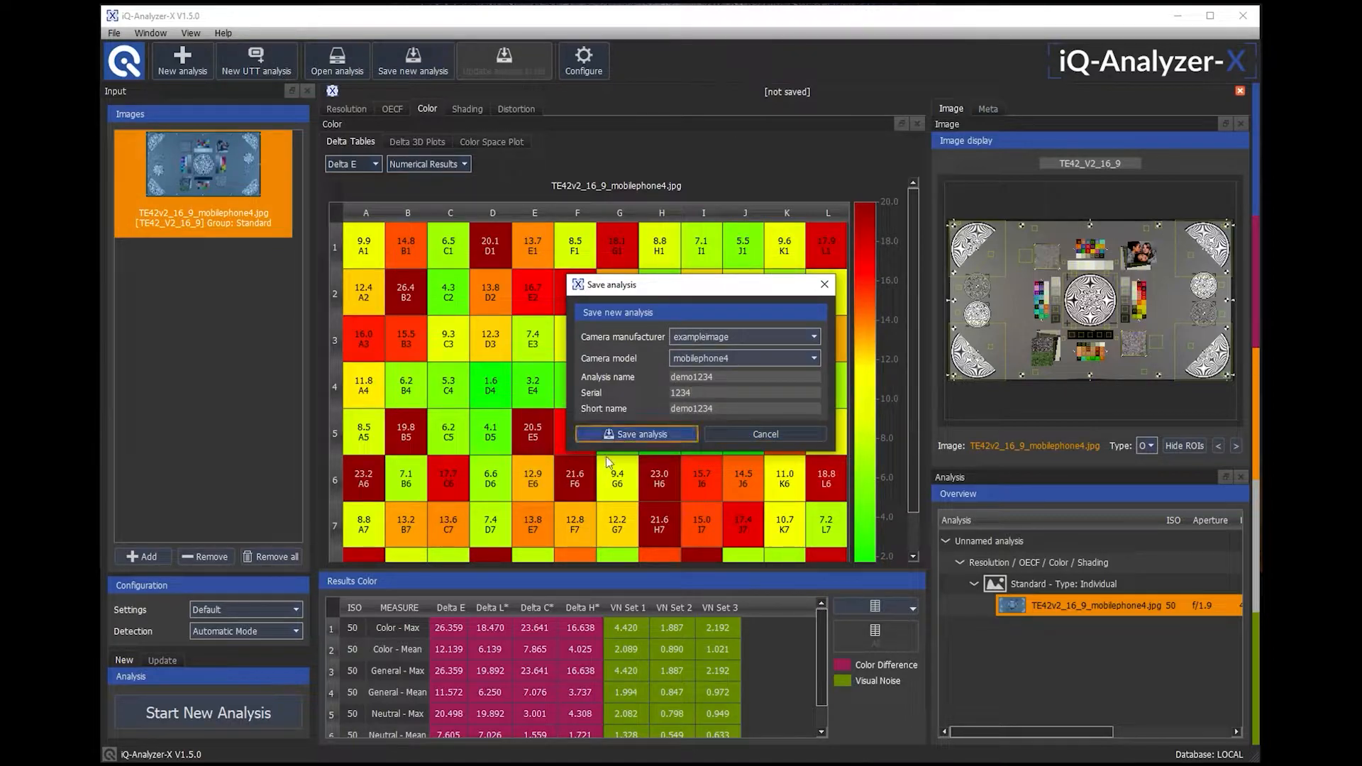
click(621, 440)
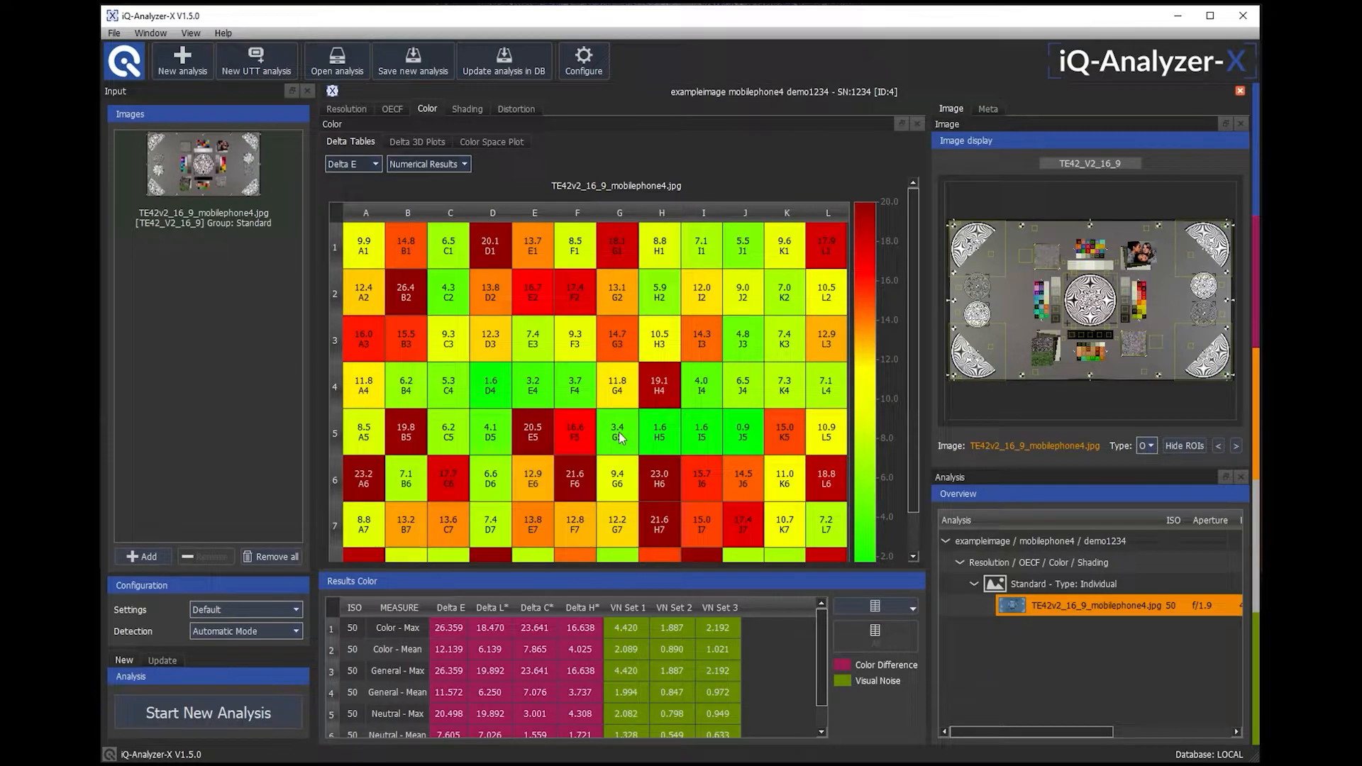
Close the saved analysis and remove all images from the input list.
click(1240, 91)
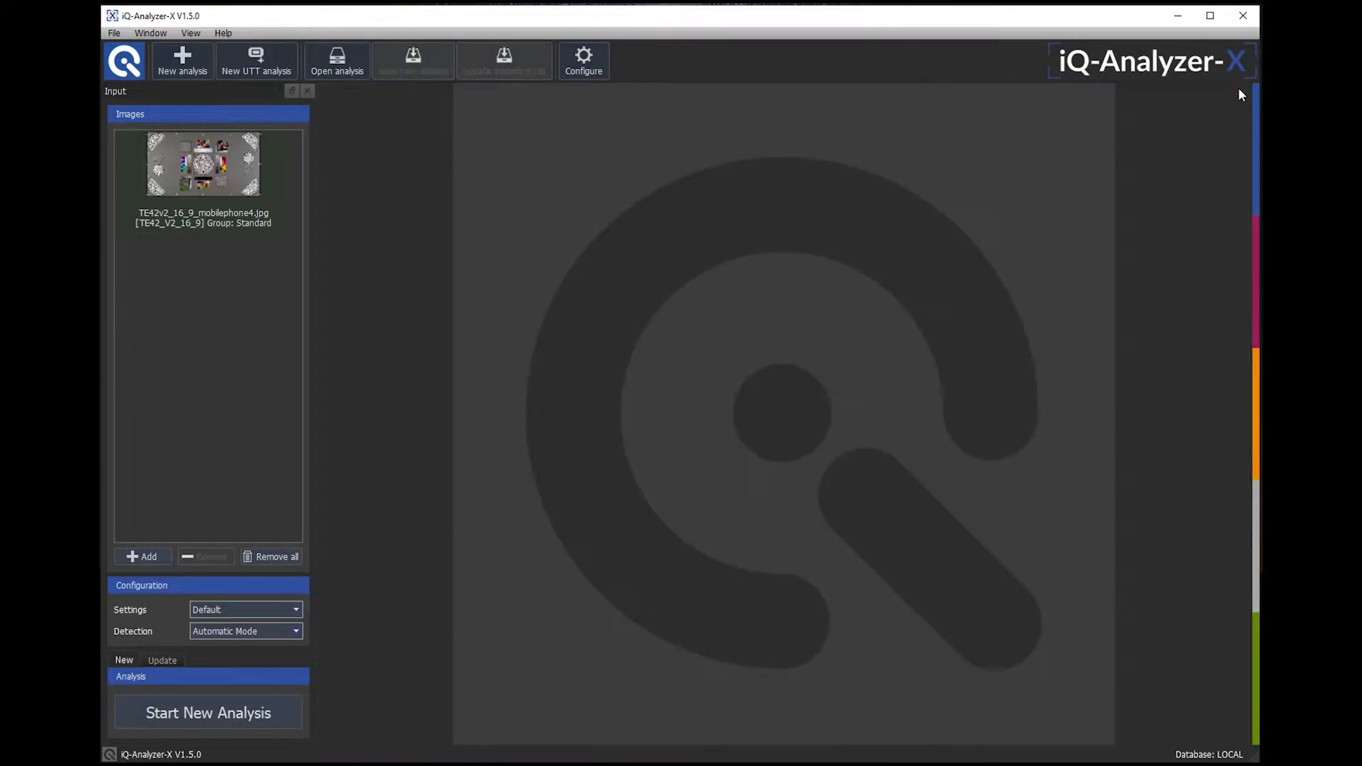
click(268, 566)
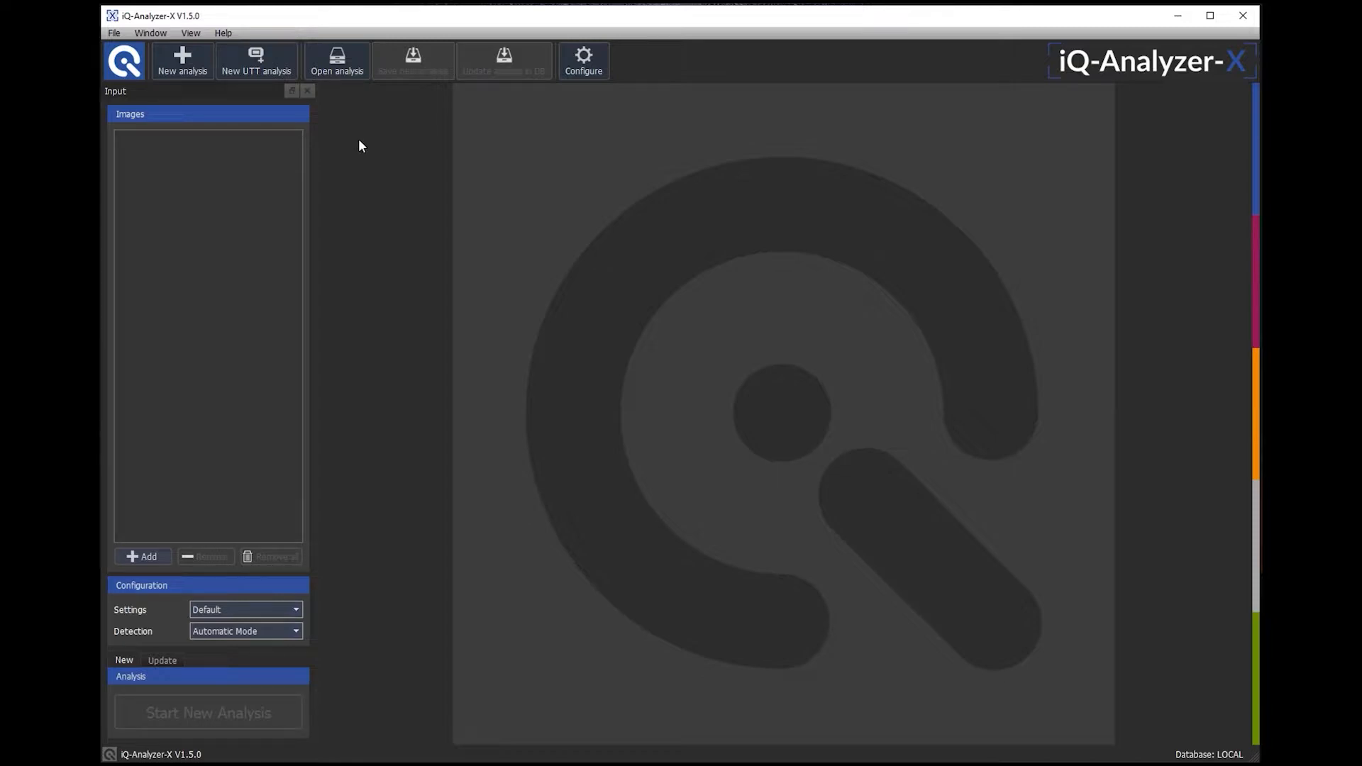
Open the stored demo1234 analysis for manufacturer exampleimage and camera mobilephone4, and view its OECF and resolution results.
click(337, 62)
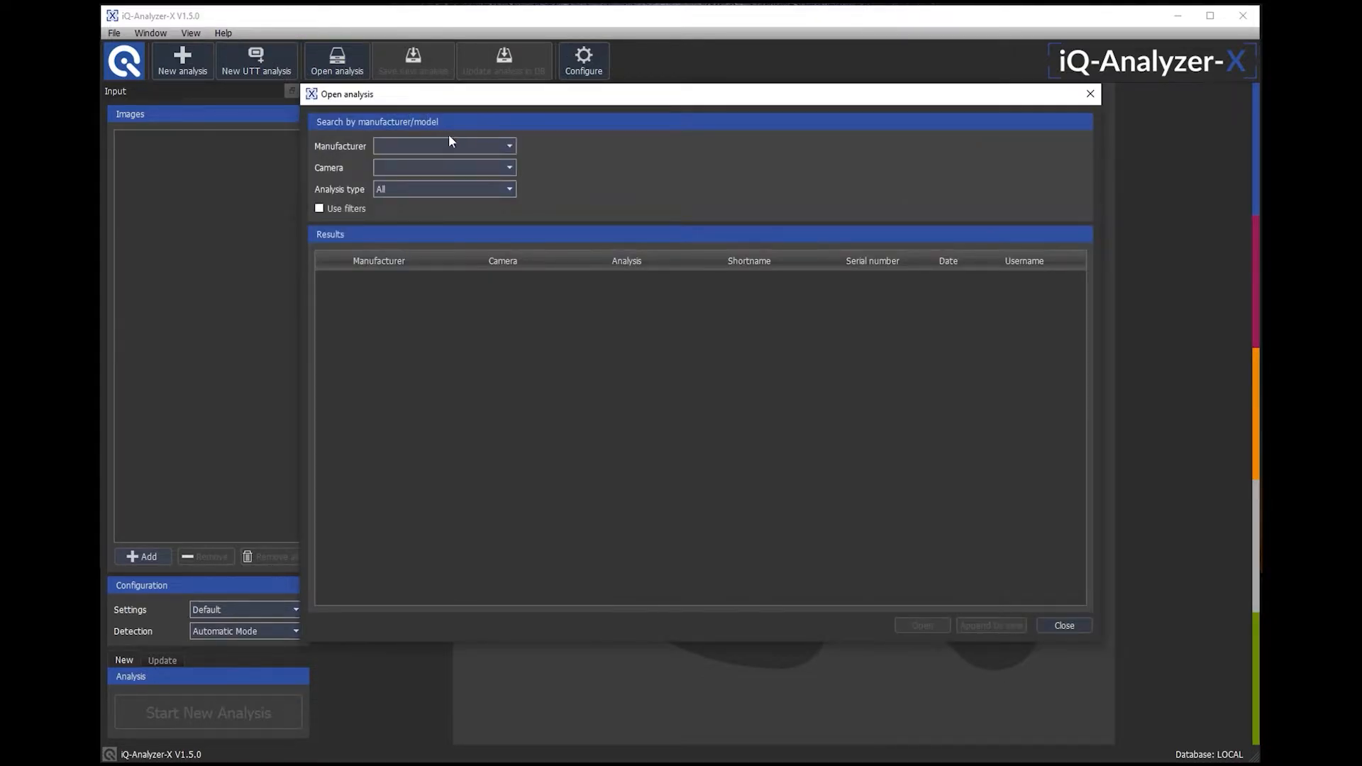
click(439, 144)
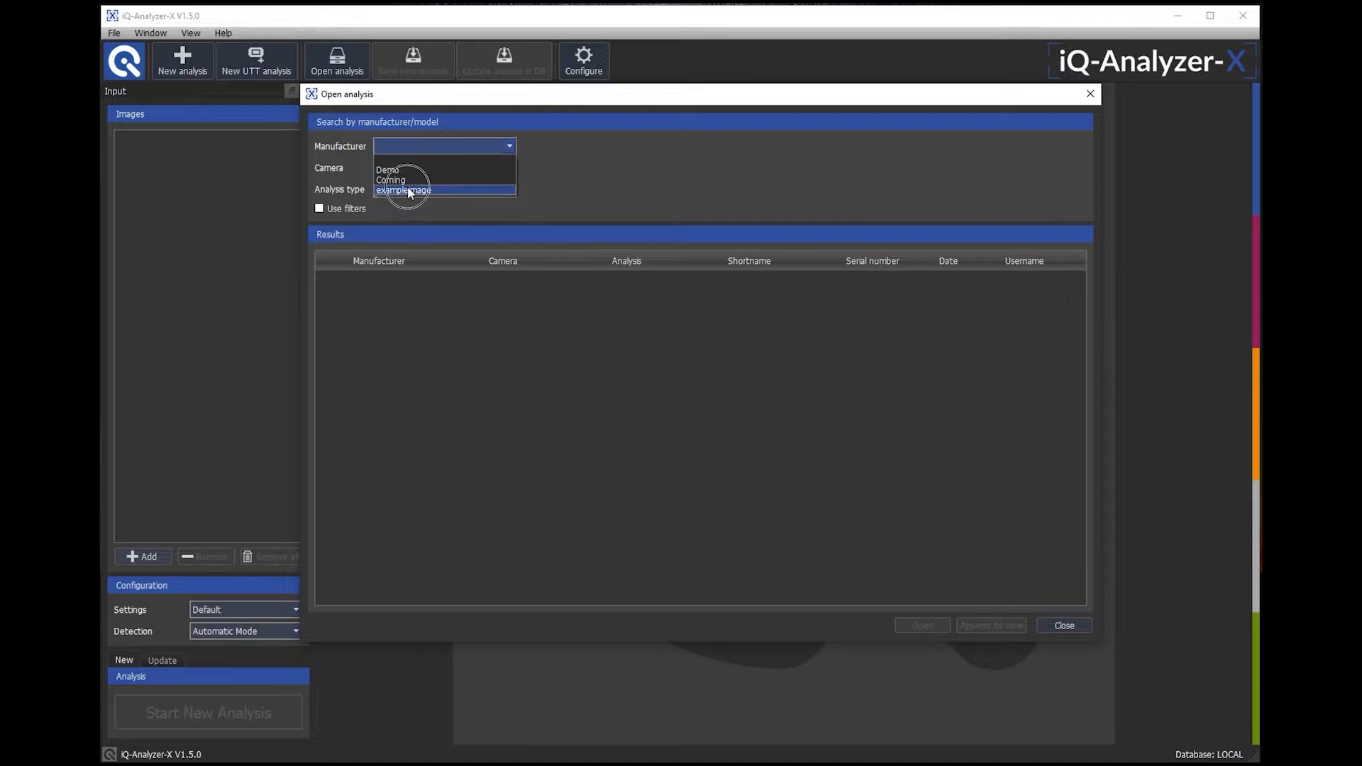
click(409, 190)
click(431, 167)
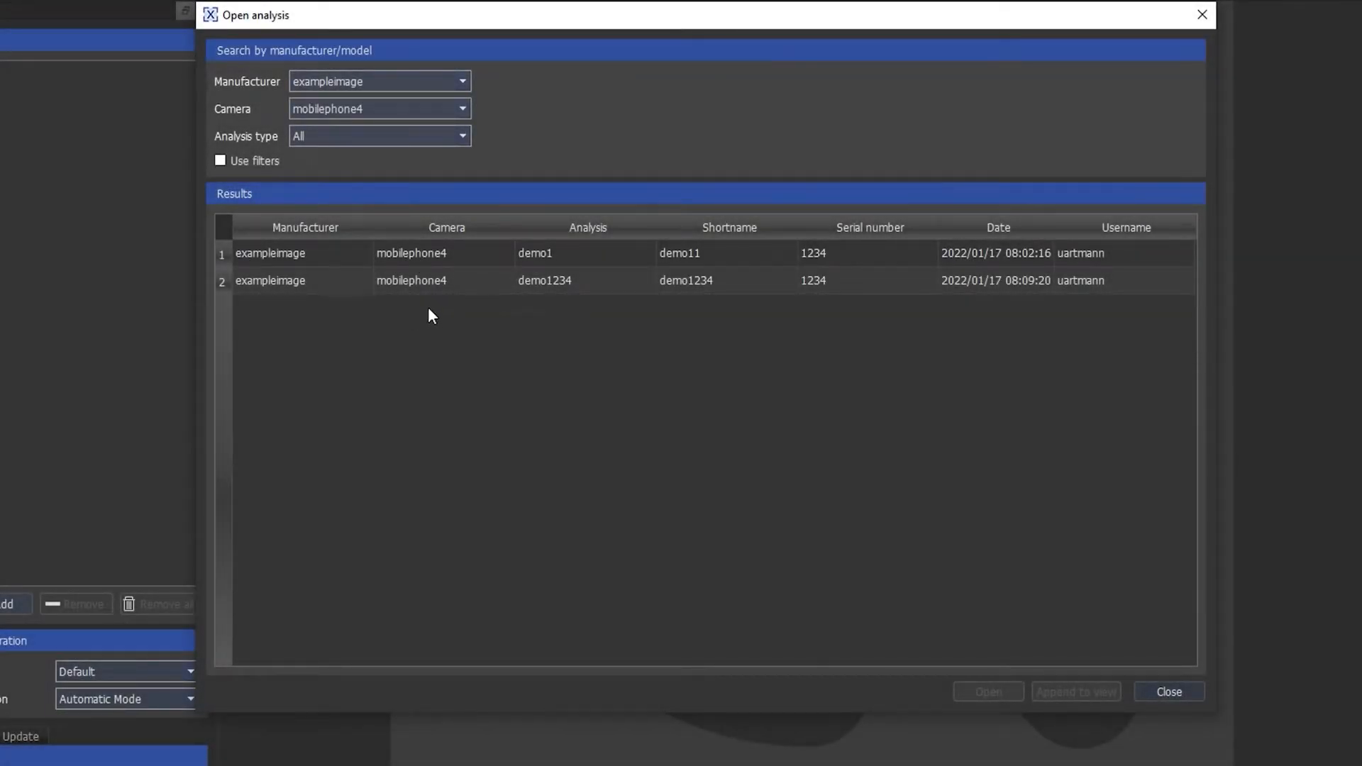
click(393, 280)
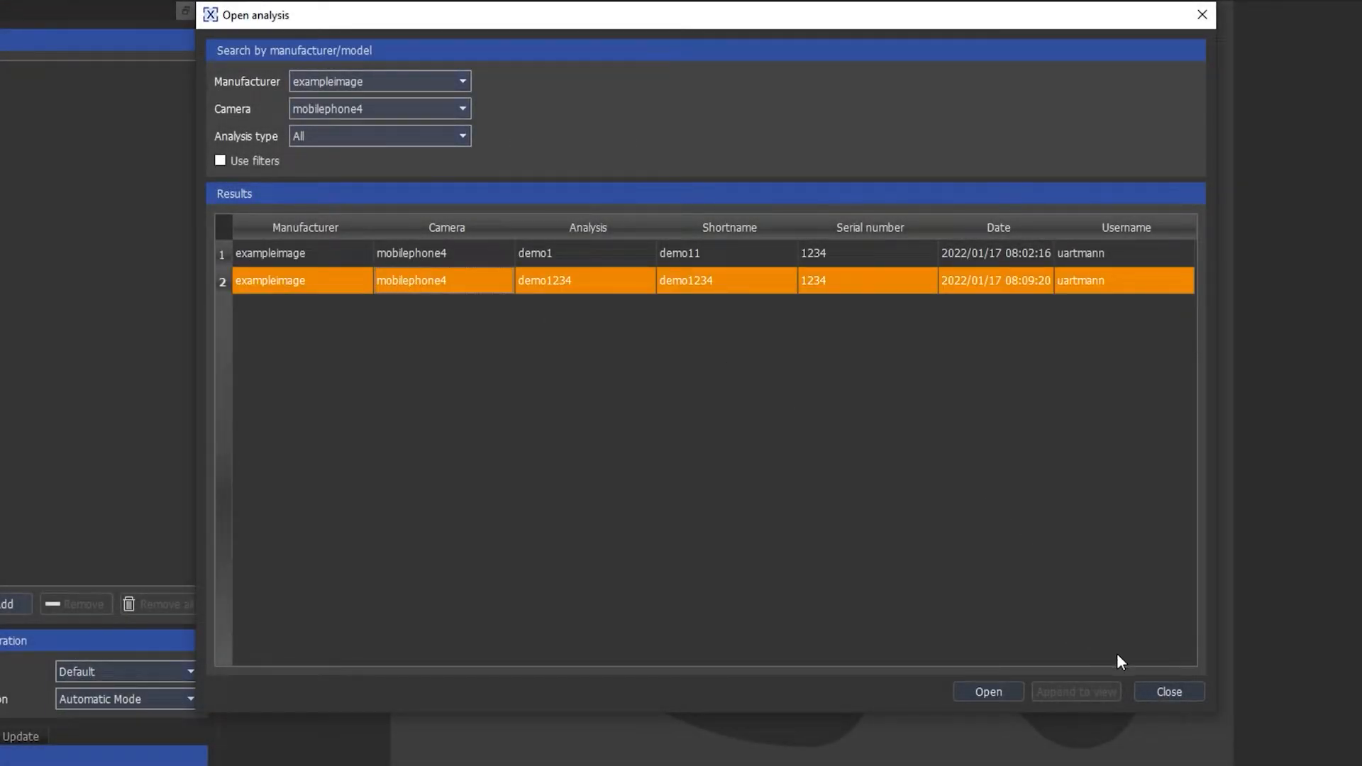
click(1001, 689)
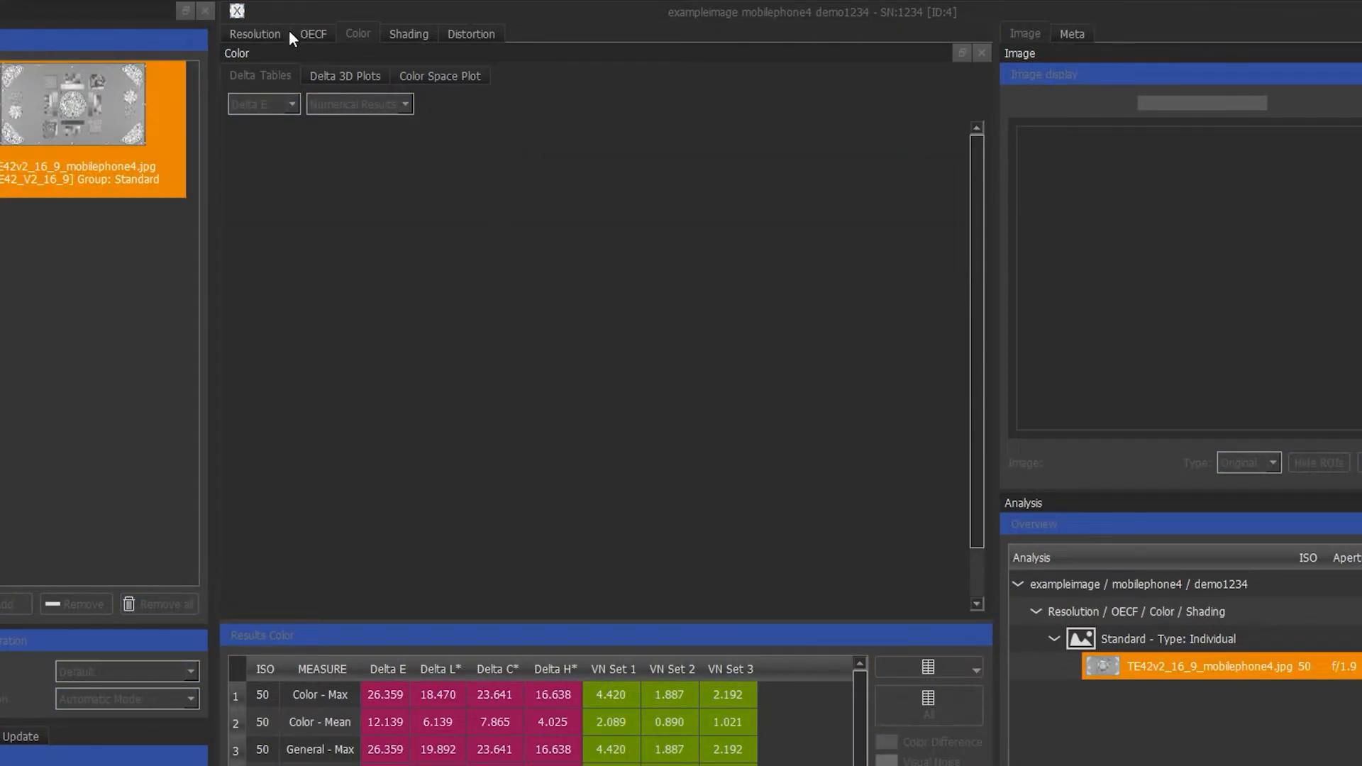
click(313, 32)
click(259, 34)
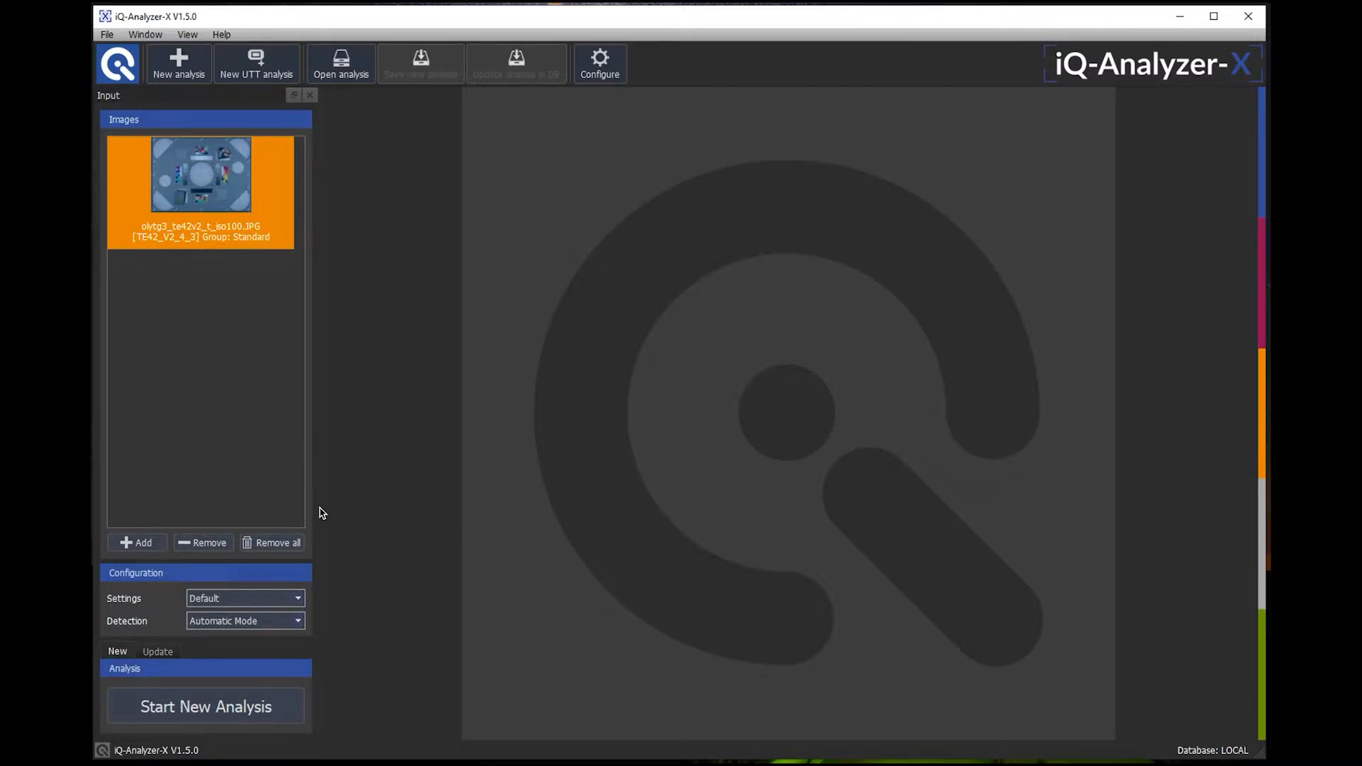
Run a new analysis on olytg3_te42v2_t_iso100.JPG and enlarge the image display area in width and height.
click(164, 703)
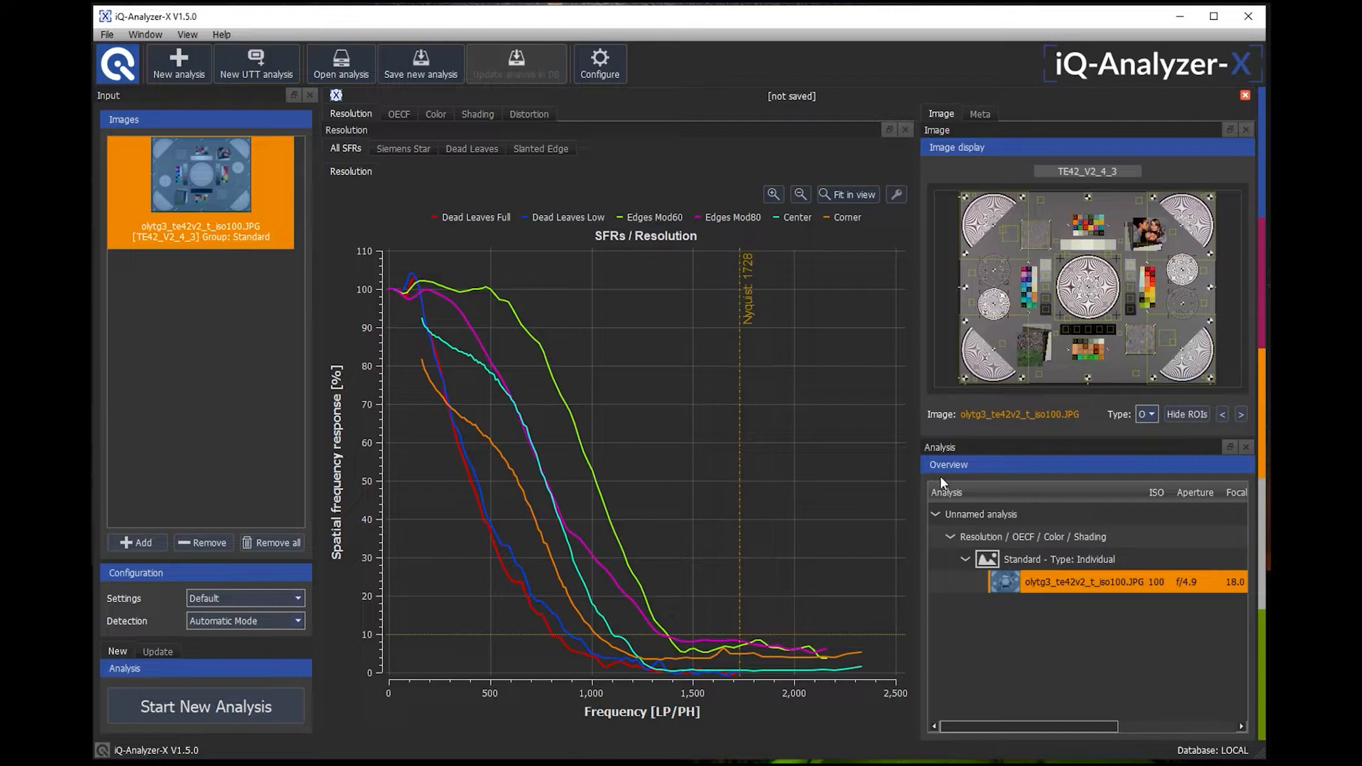
drag(912, 444, 856, 454)
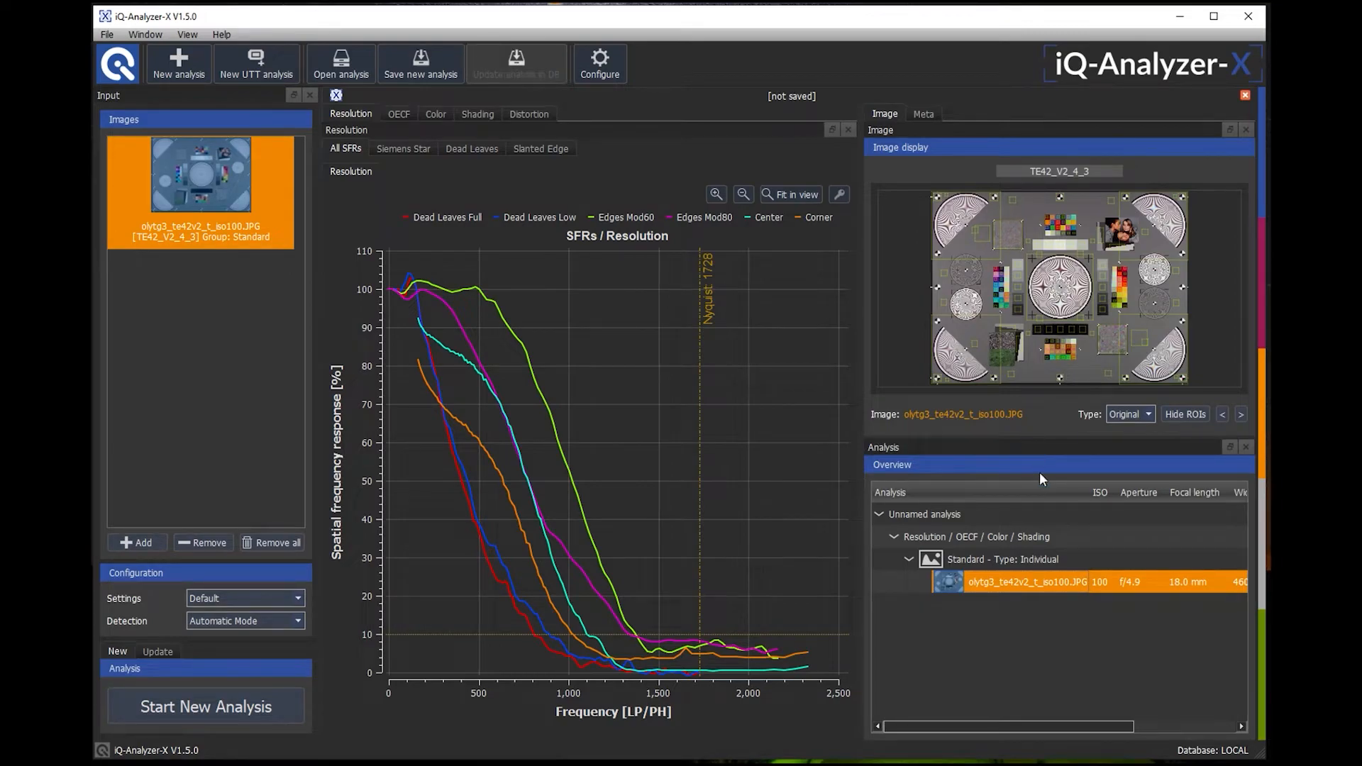
drag(1036, 441, 1042, 472)
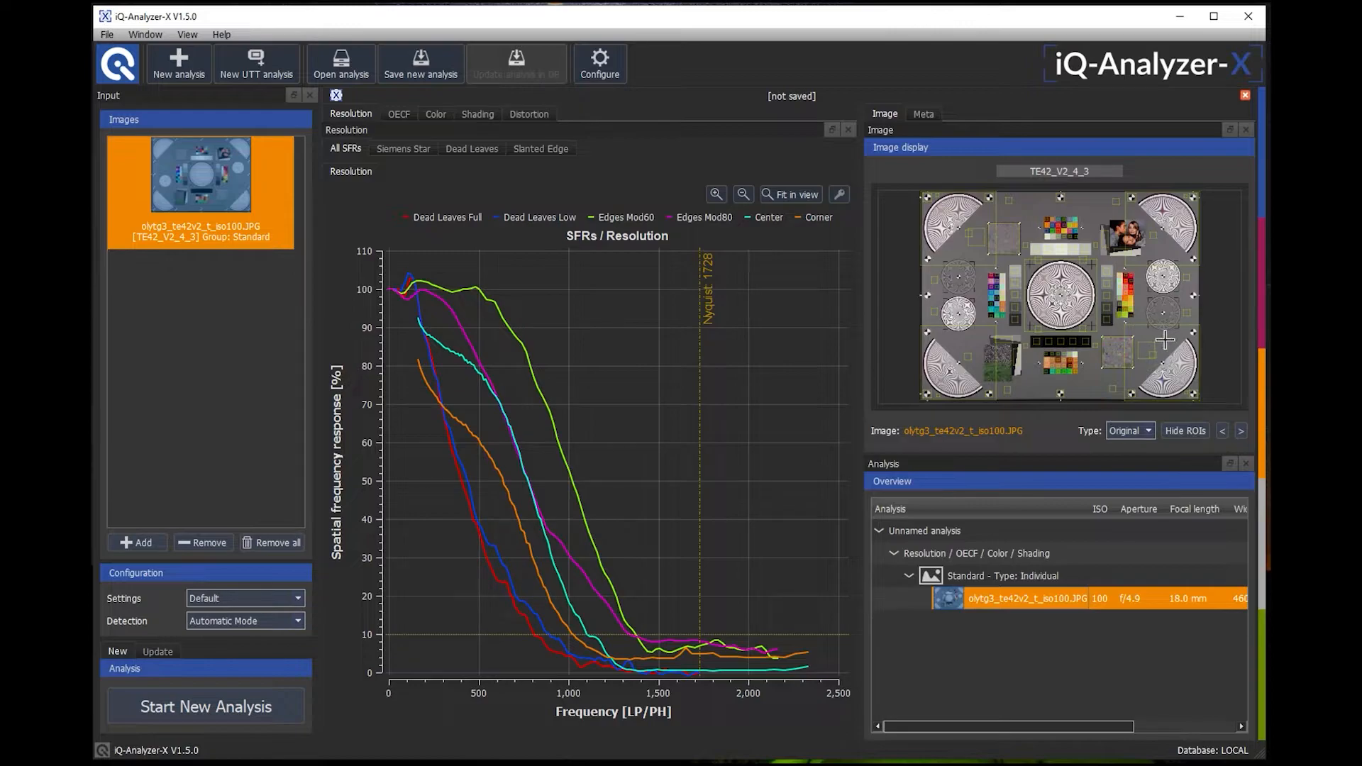
Undock and reposition the Image panel, group it with the Meta panel in one tabbed area, and bring Image to the front.
click(1229, 130)
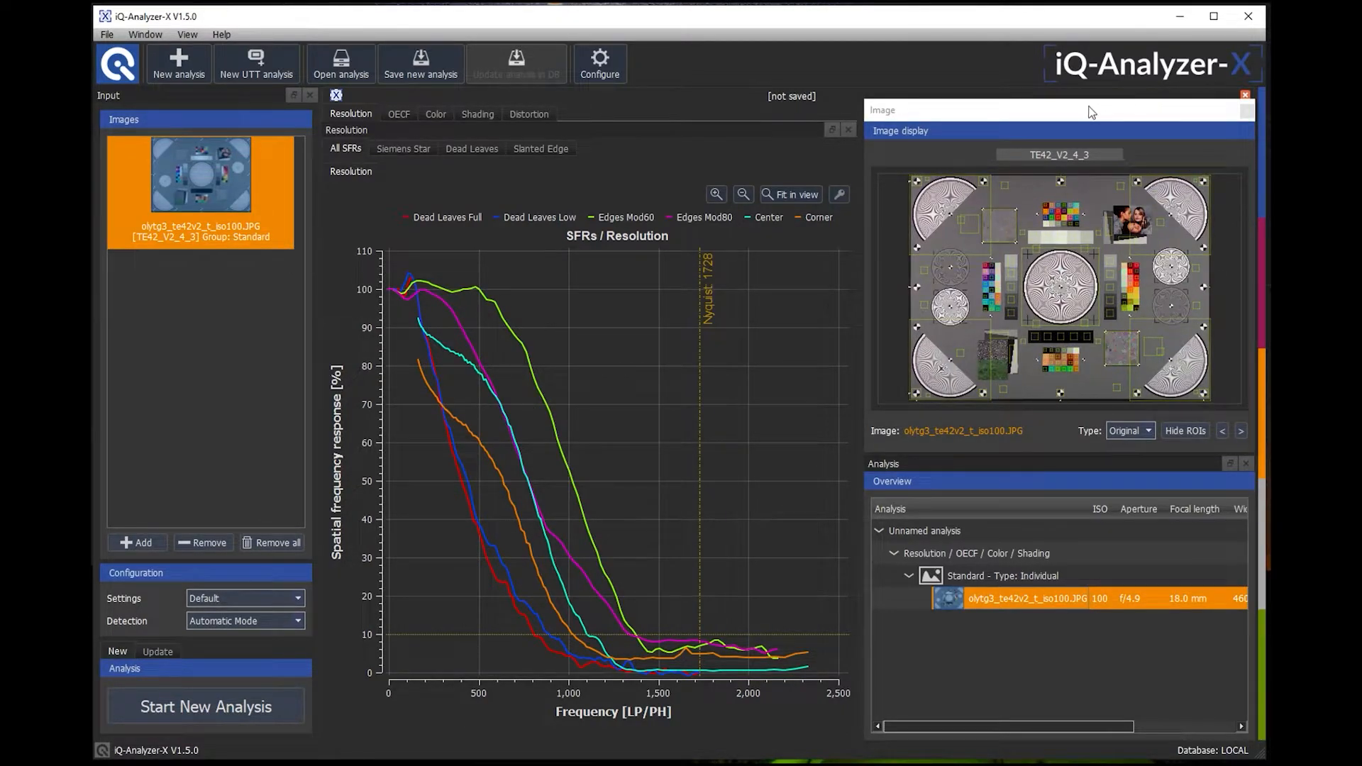
drag(1091, 112, 1025, 140)
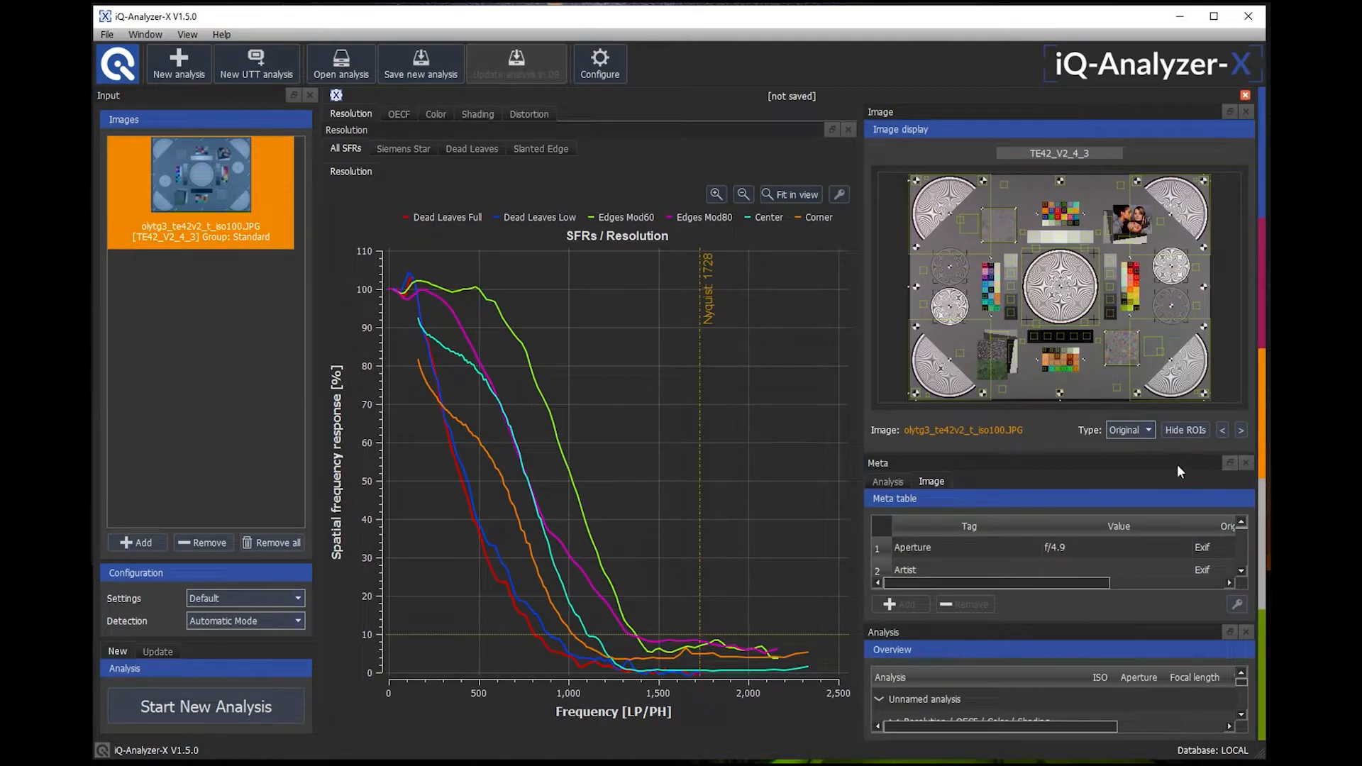
drag(1177, 471, 1154, 254)
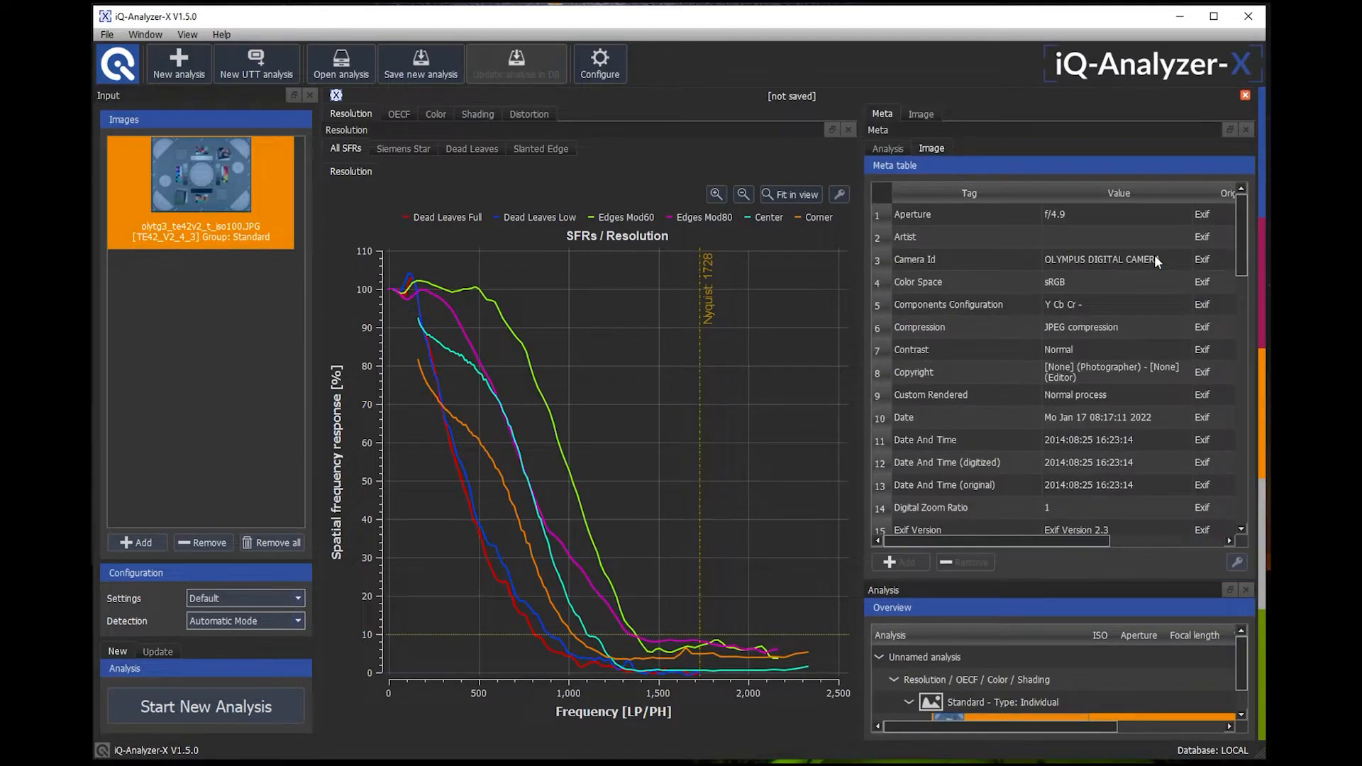
click(922, 114)
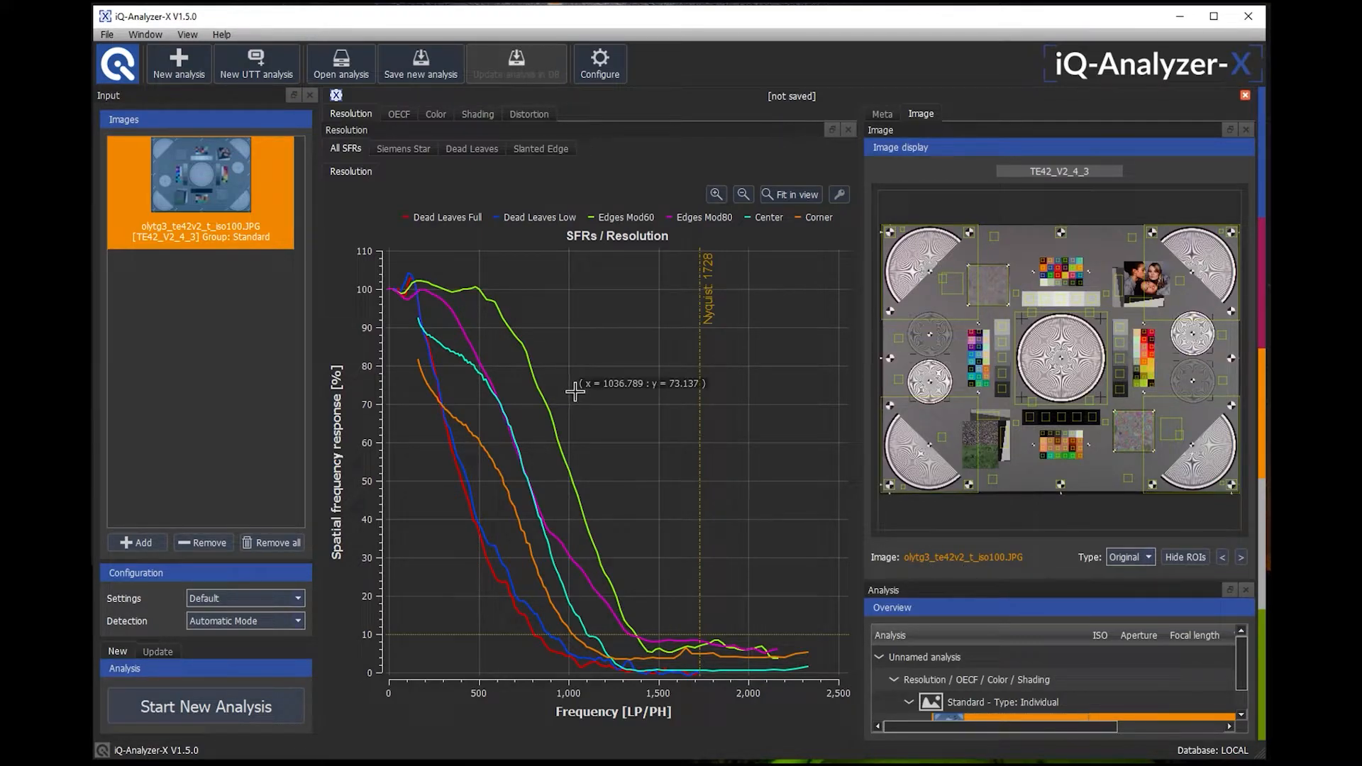
Look through the Siemens Star, Dead Leaves and Slanted Edge results, and examine the combined SFR curves of all structures.
click(399, 150)
click(477, 150)
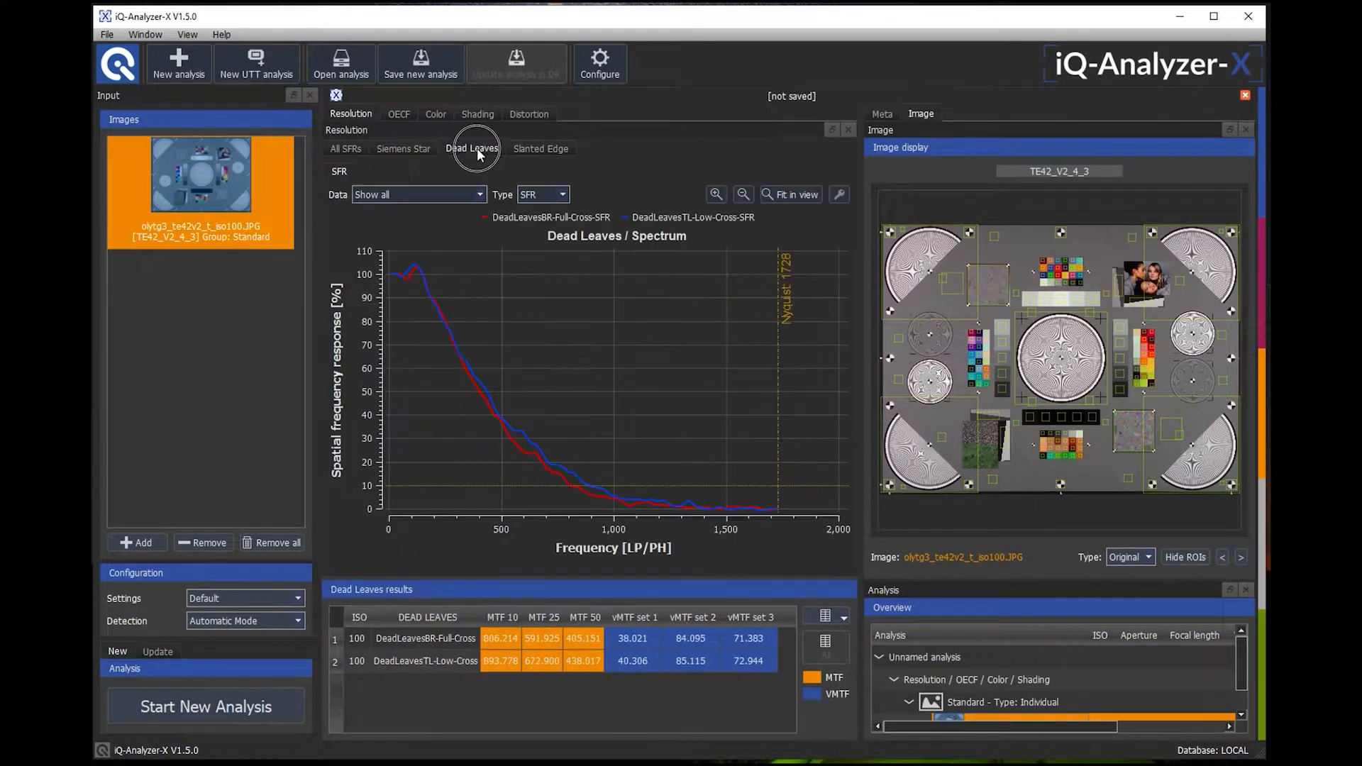
click(535, 148)
click(466, 146)
click(411, 146)
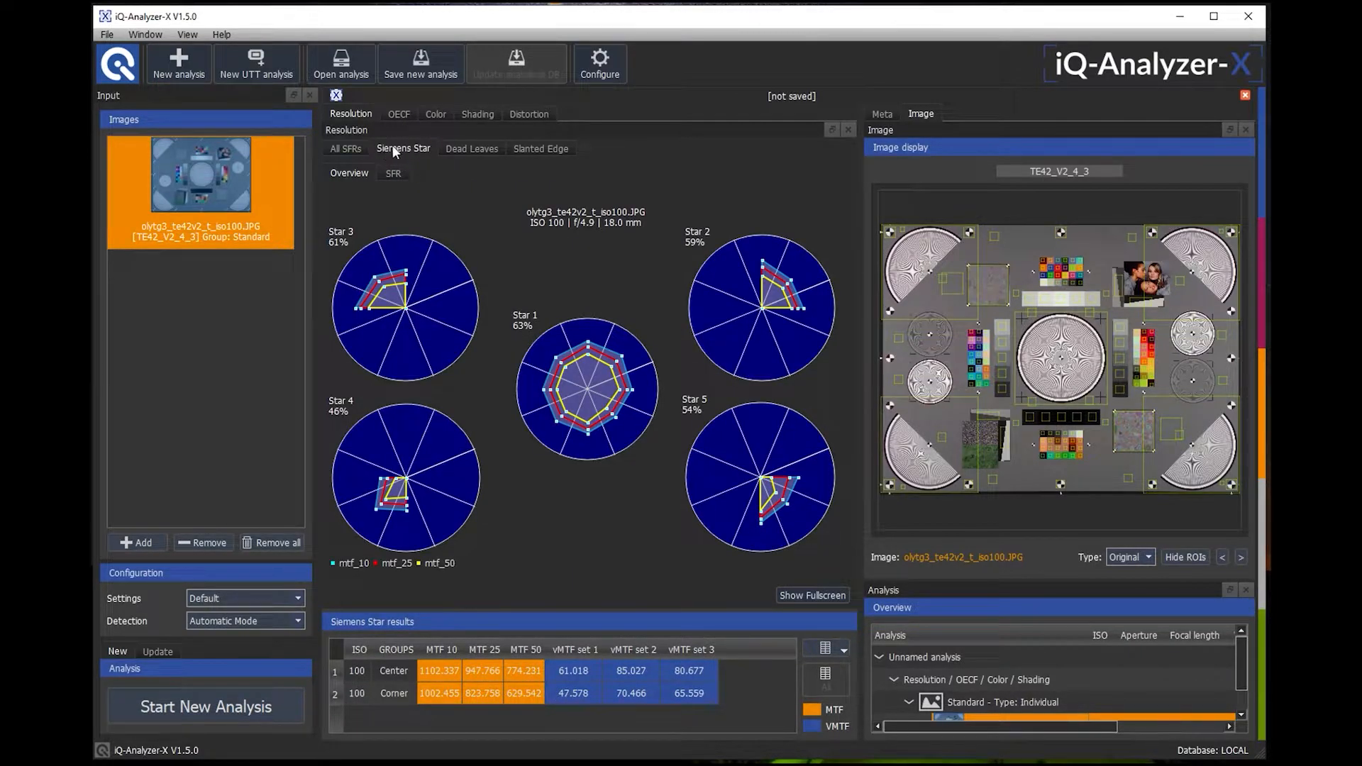
click(347, 147)
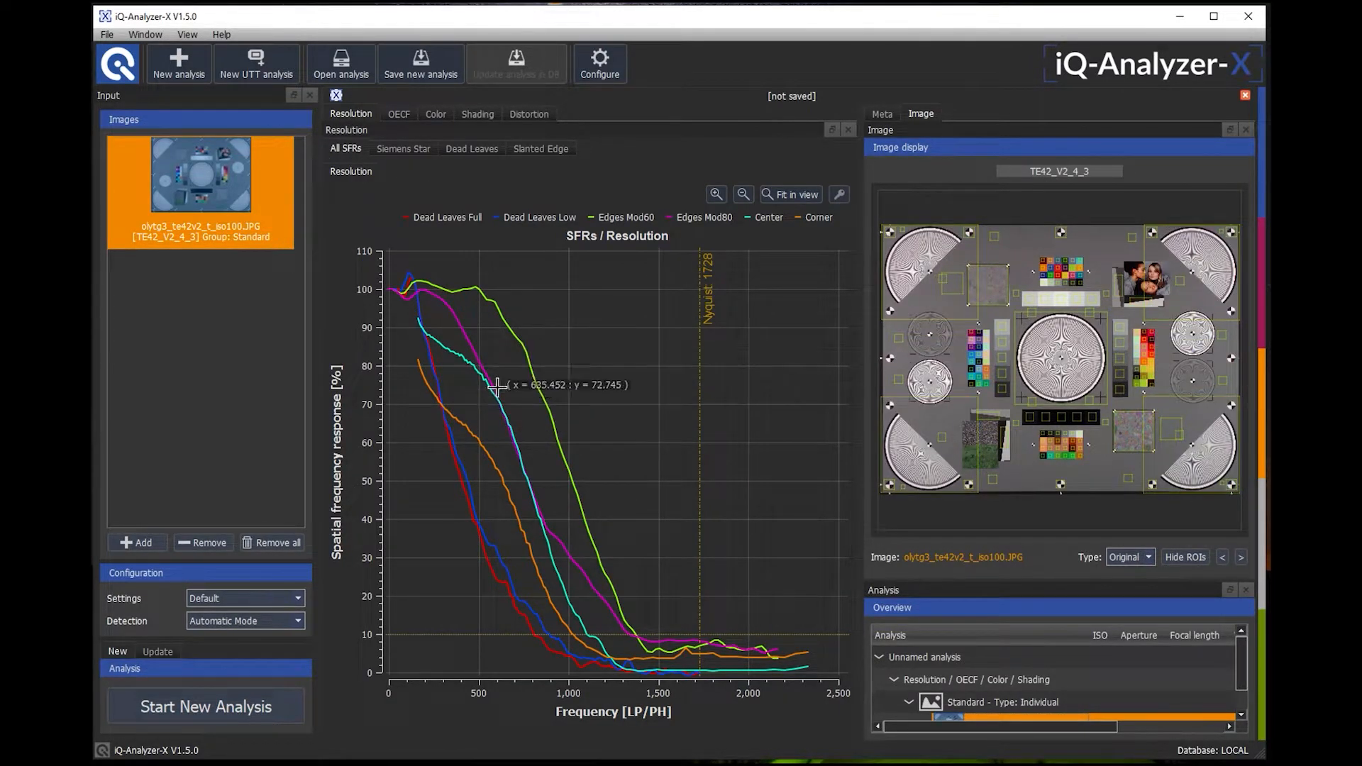
mouse_move(470, 430)
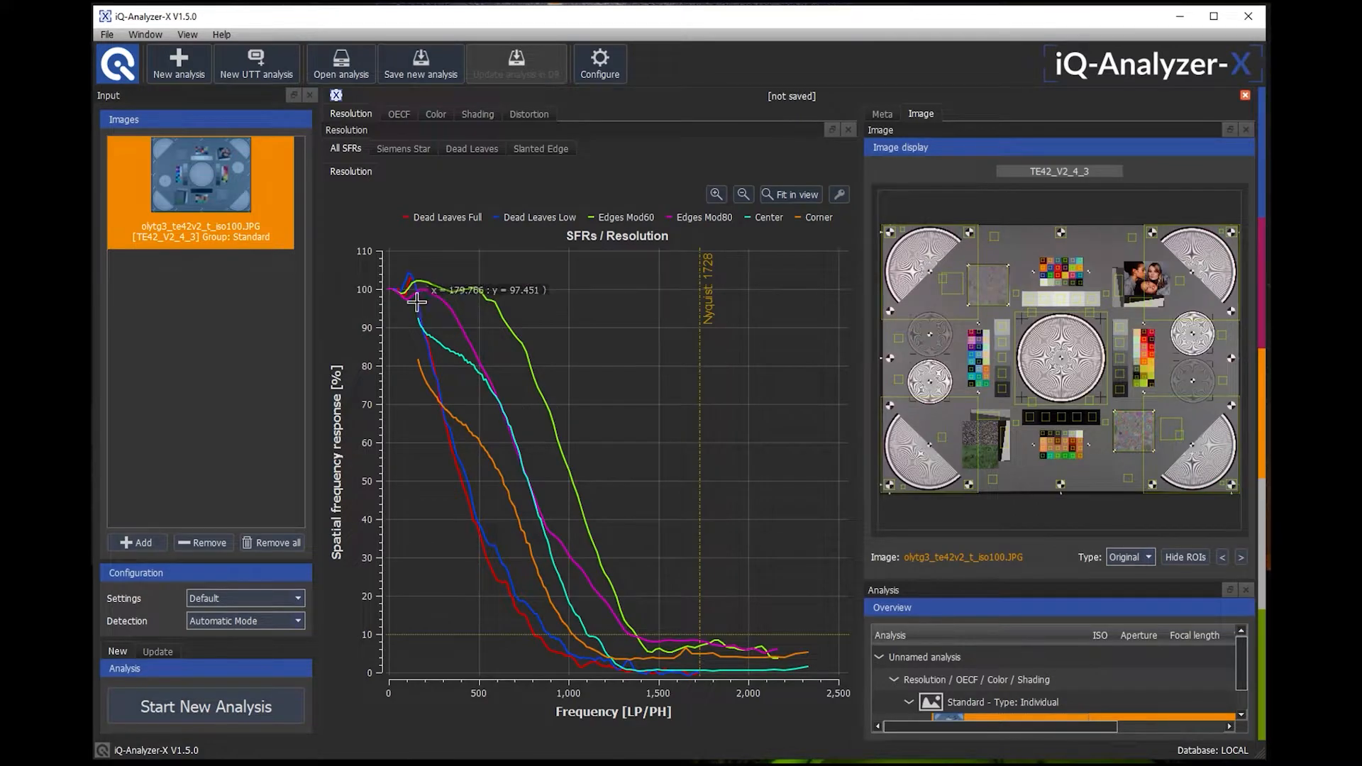
mouse_move(453, 346)
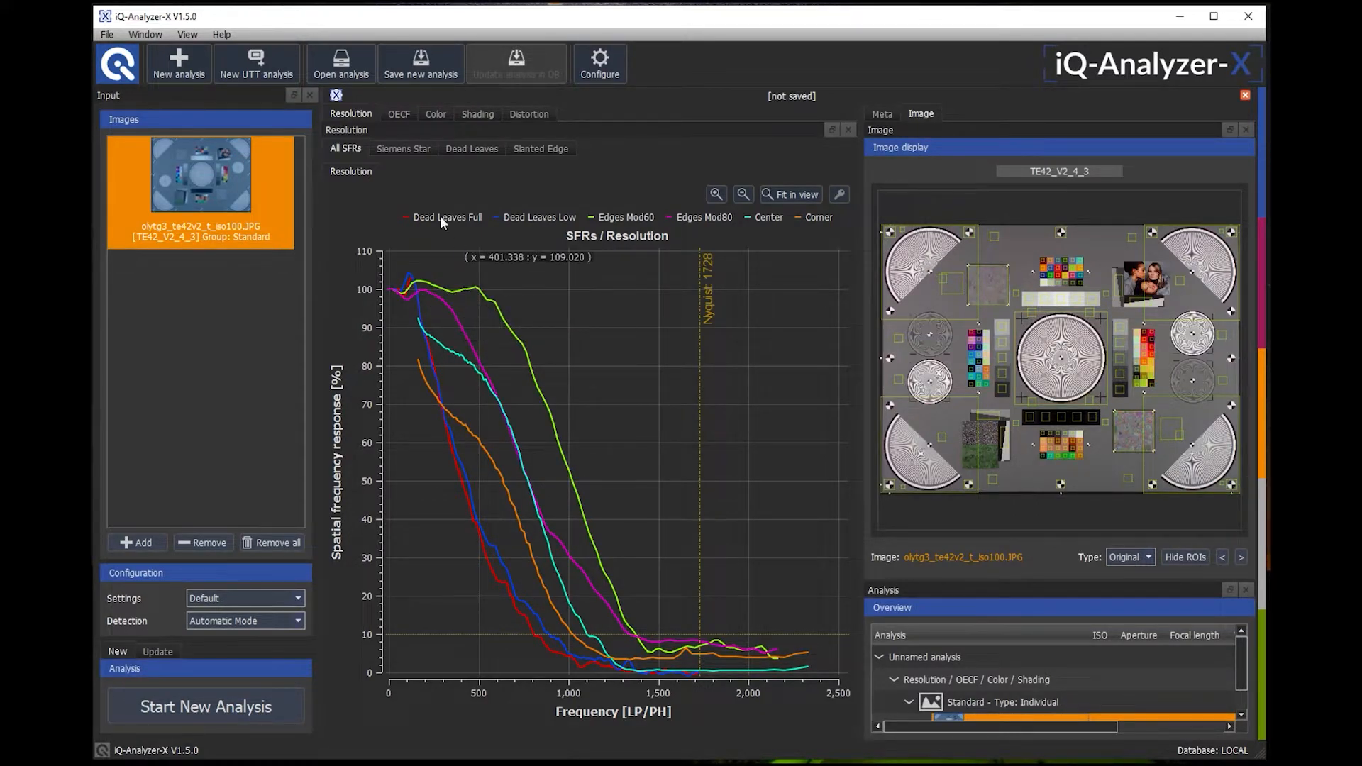
Examine the Siemens Star overview and its center and corner SFR curves, and show the Dead Leaves spectrum.
click(402, 150)
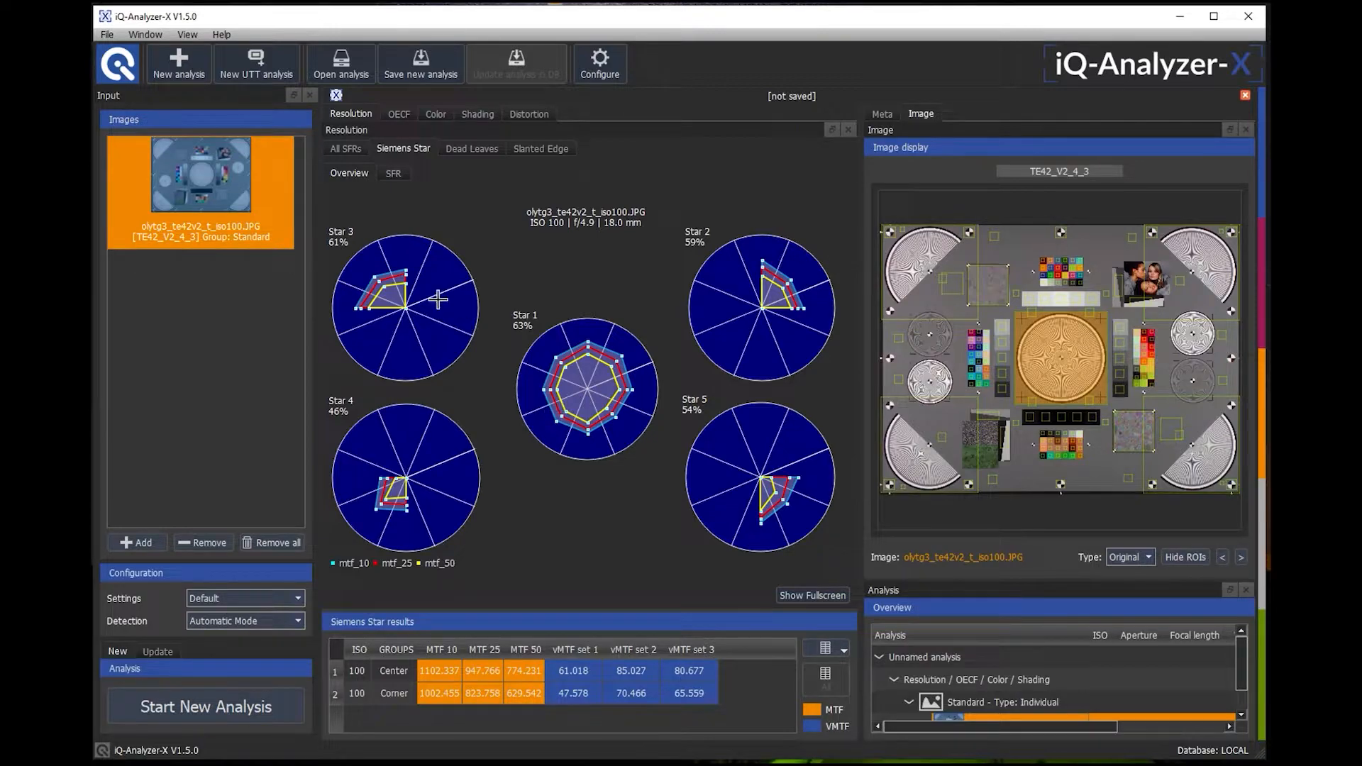
click(392, 173)
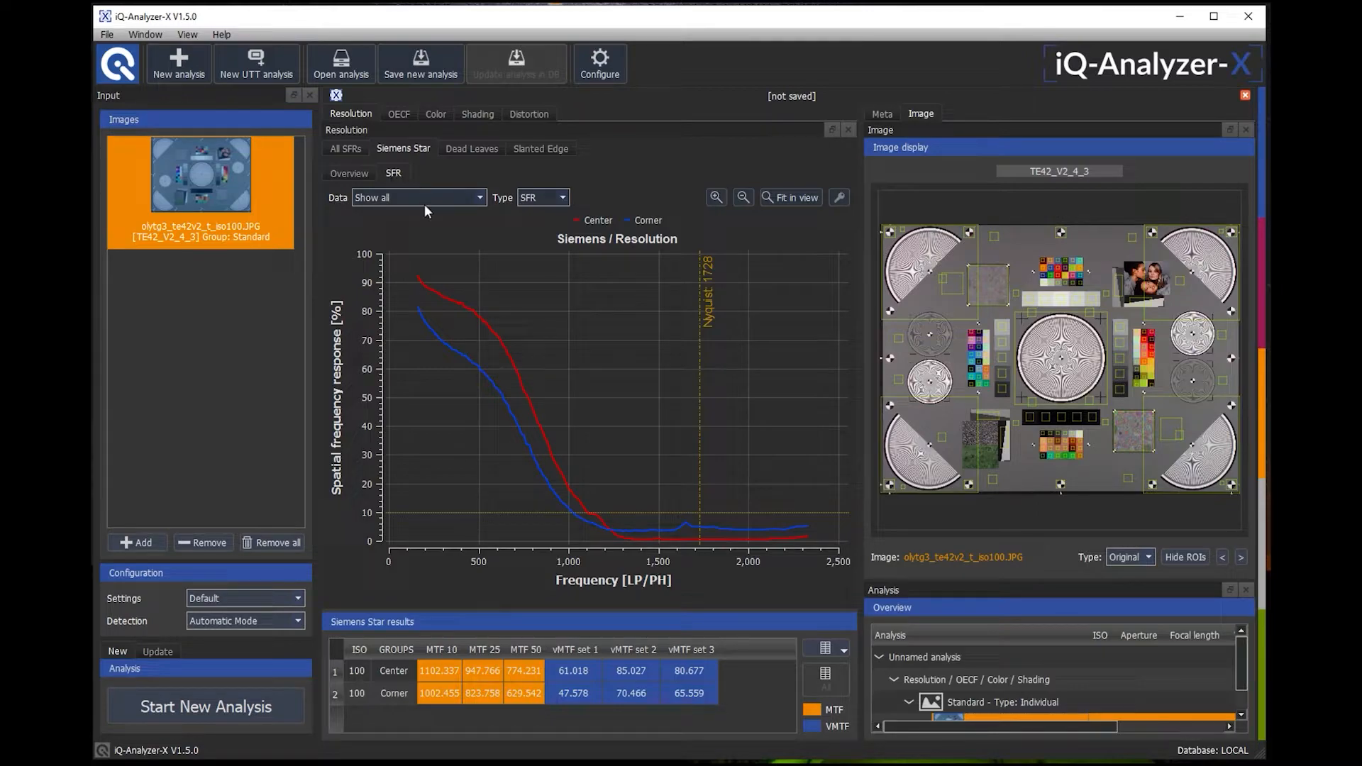
mouse_move(460, 307)
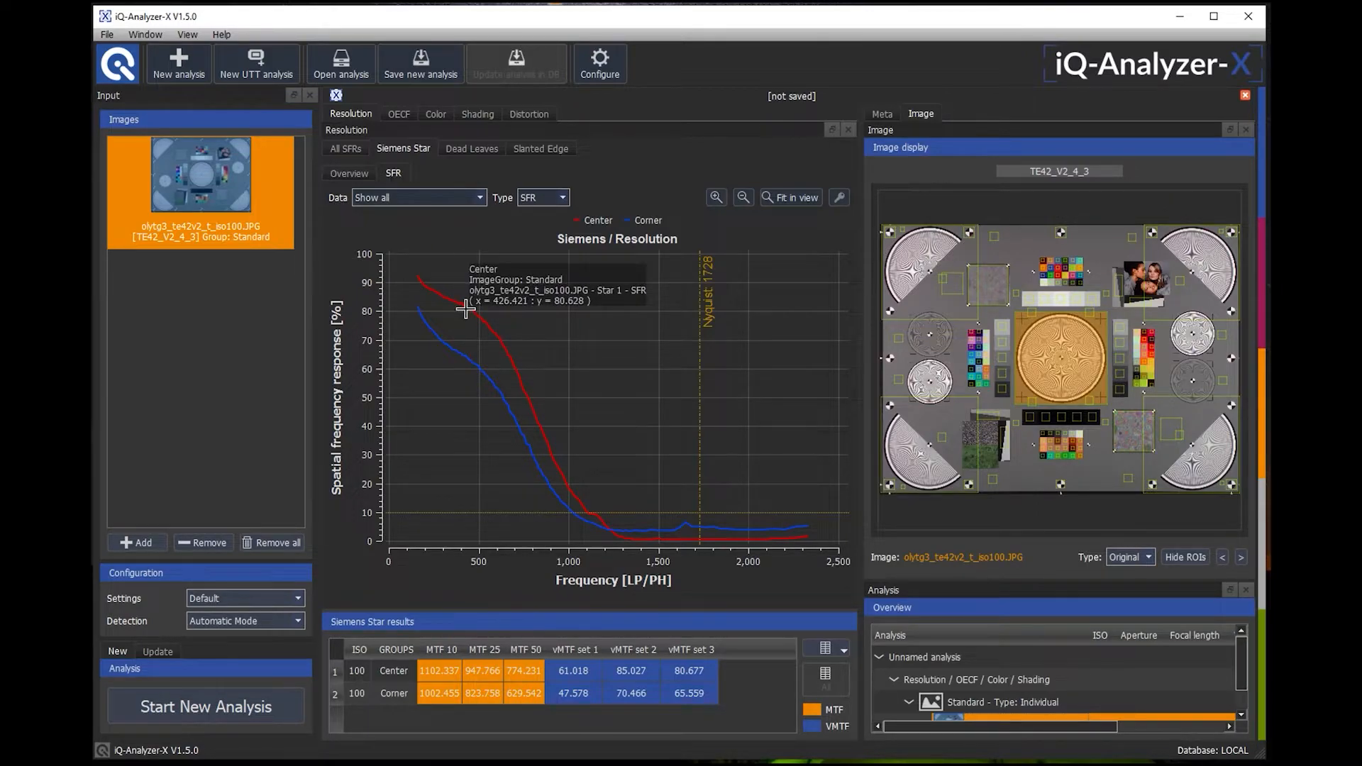
mouse_move(443, 339)
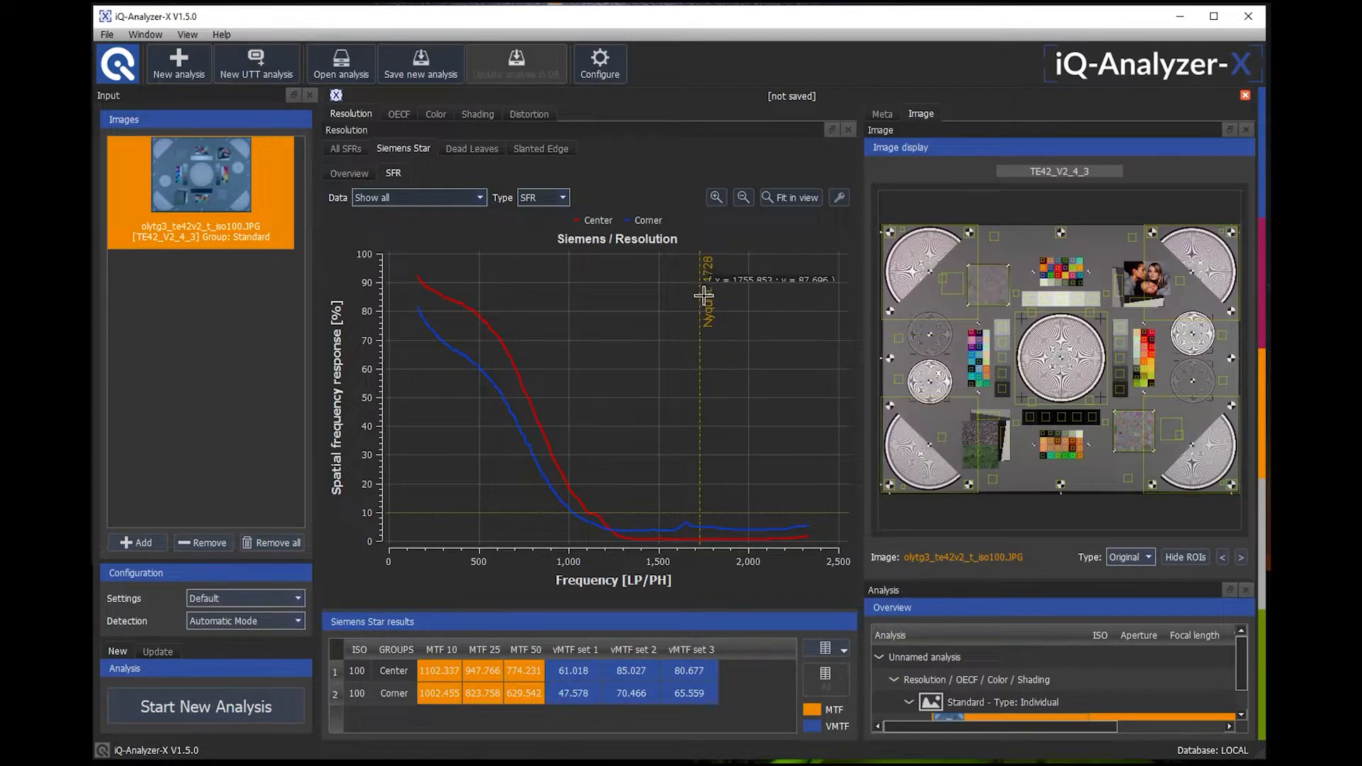
click(463, 149)
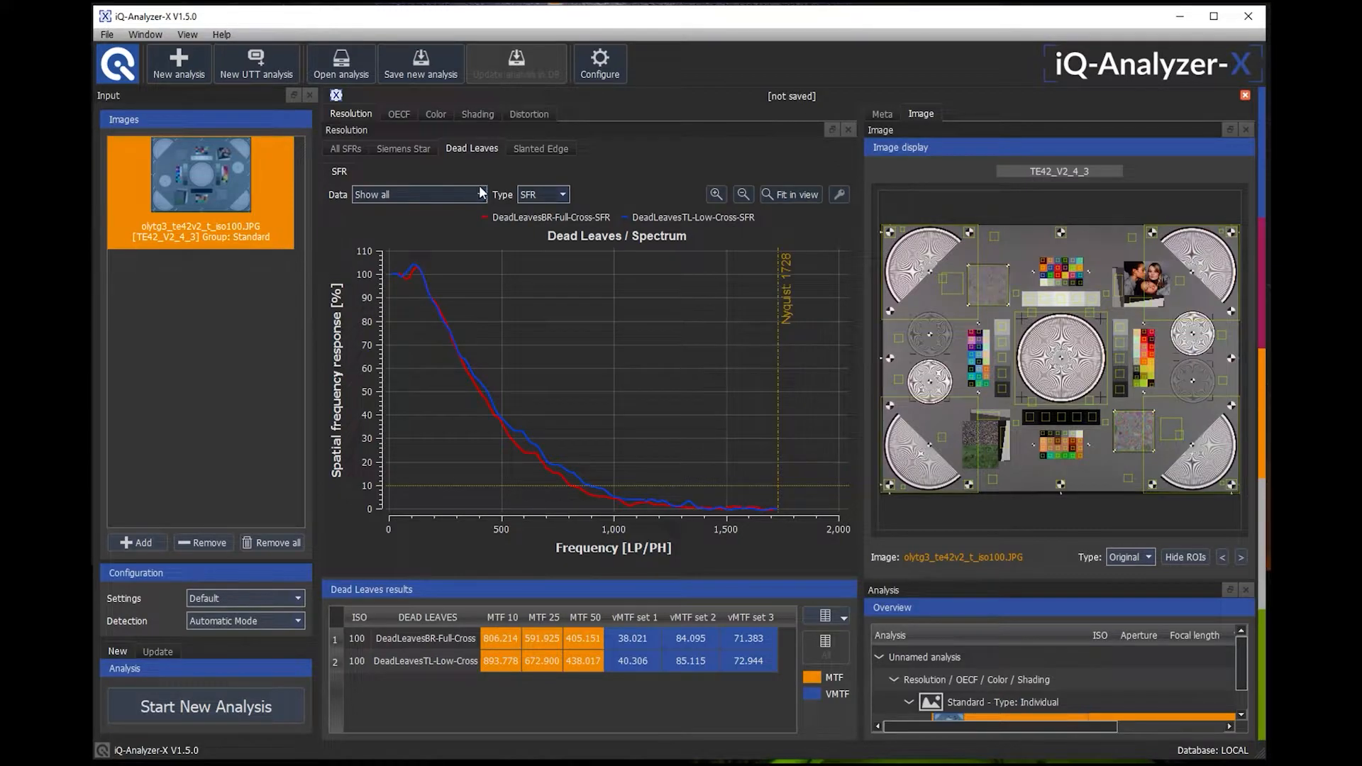
Compare the Slanted Edge and Dead Leaves curves, and return to the Siemens Star SFR chart.
click(543, 148)
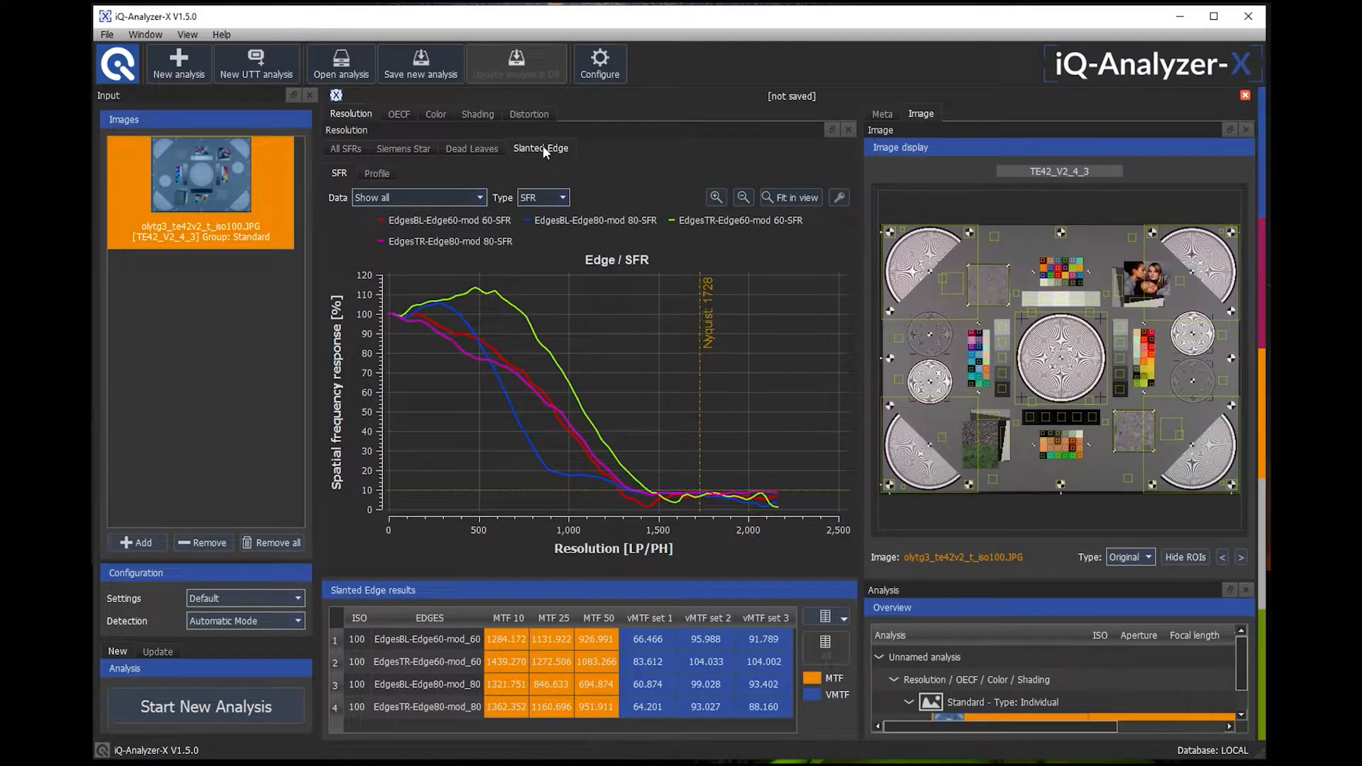
click(420, 148)
click(470, 150)
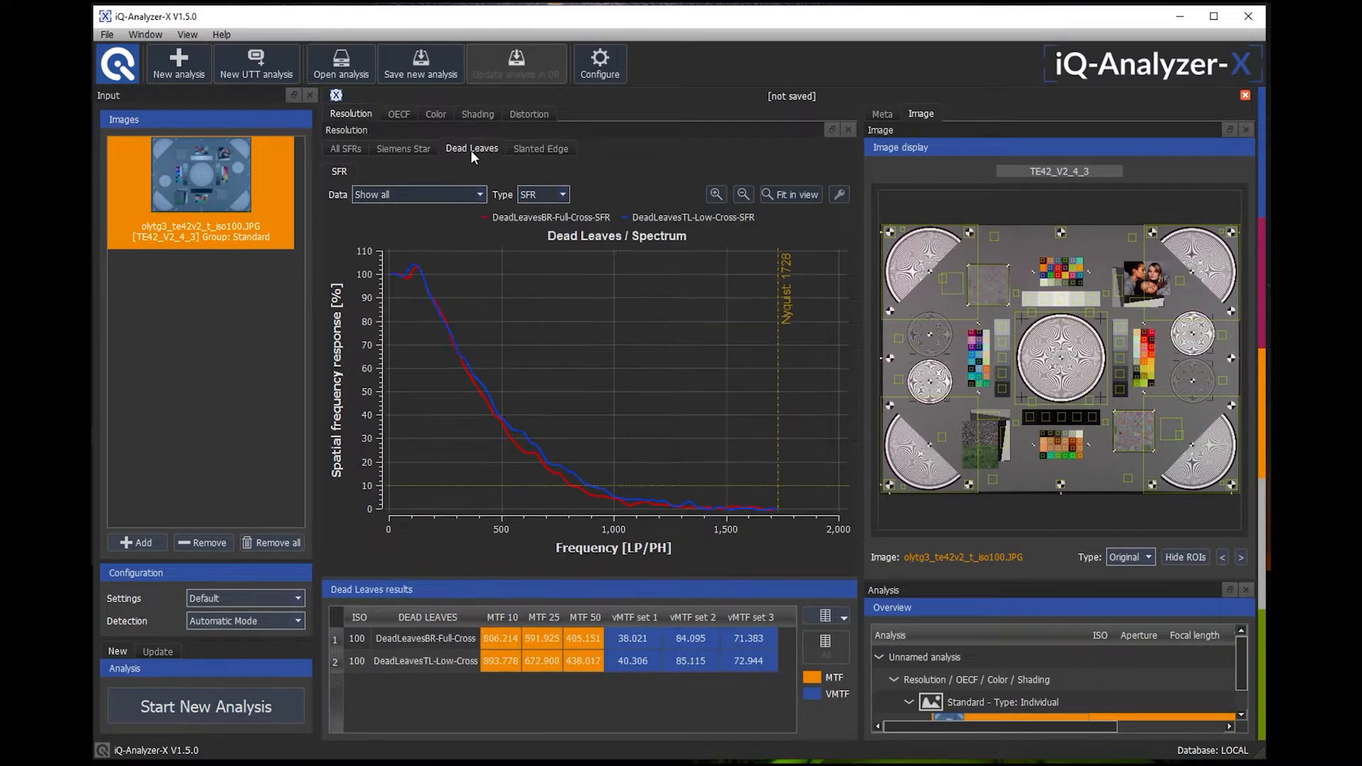
click(419, 149)
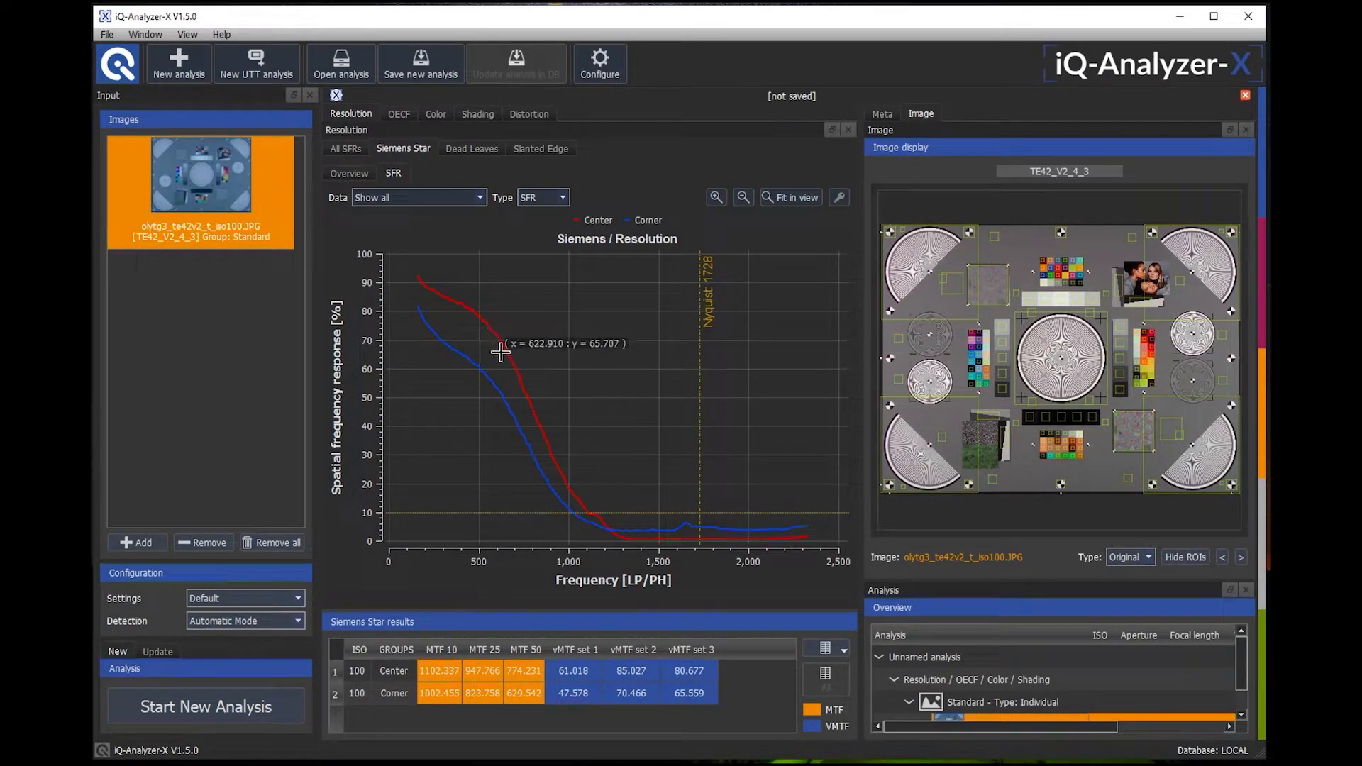
Examine the center and corner curves of the Siemens Star SFR chart at closer and wider magnifications.
scroll(498, 345, up, 2)
scroll(499, 352, up, 3)
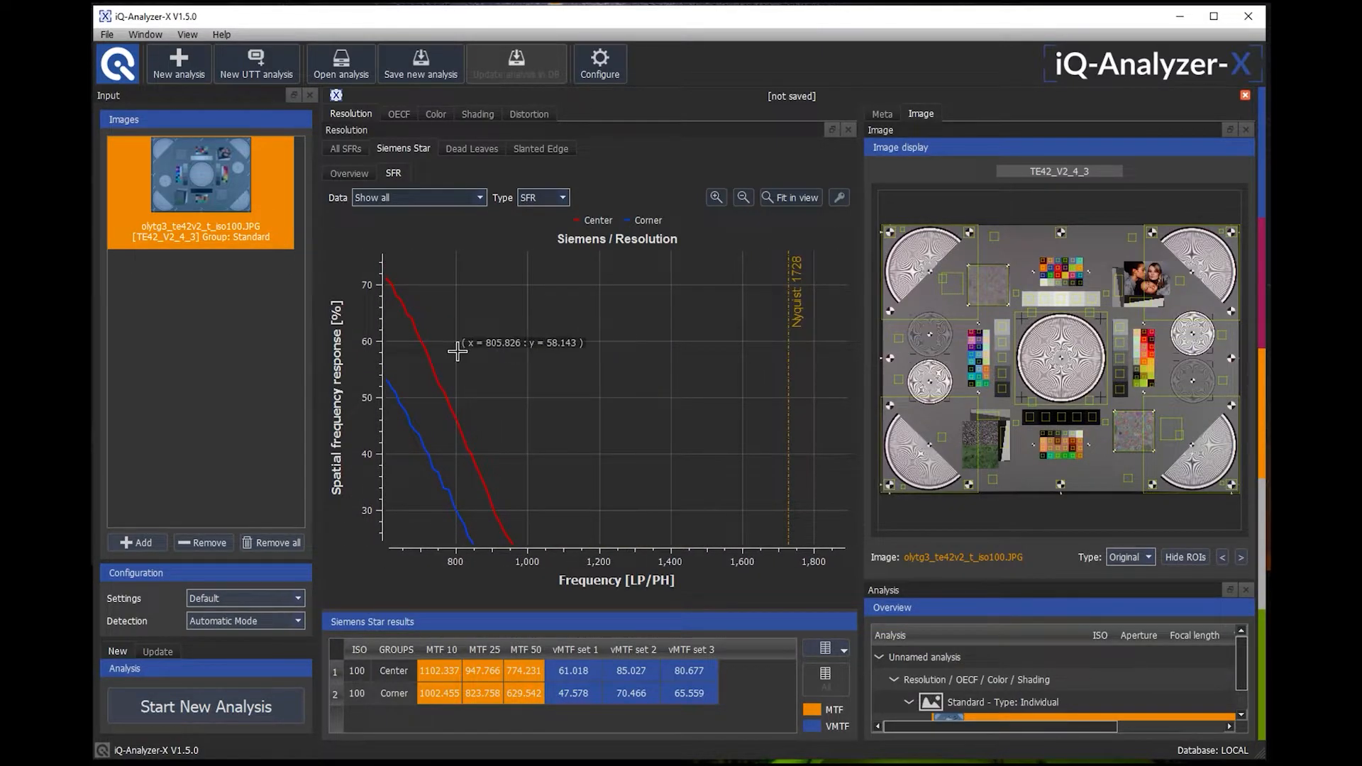
scroll(441, 363, down, 1)
scroll(441, 364, down, 4)
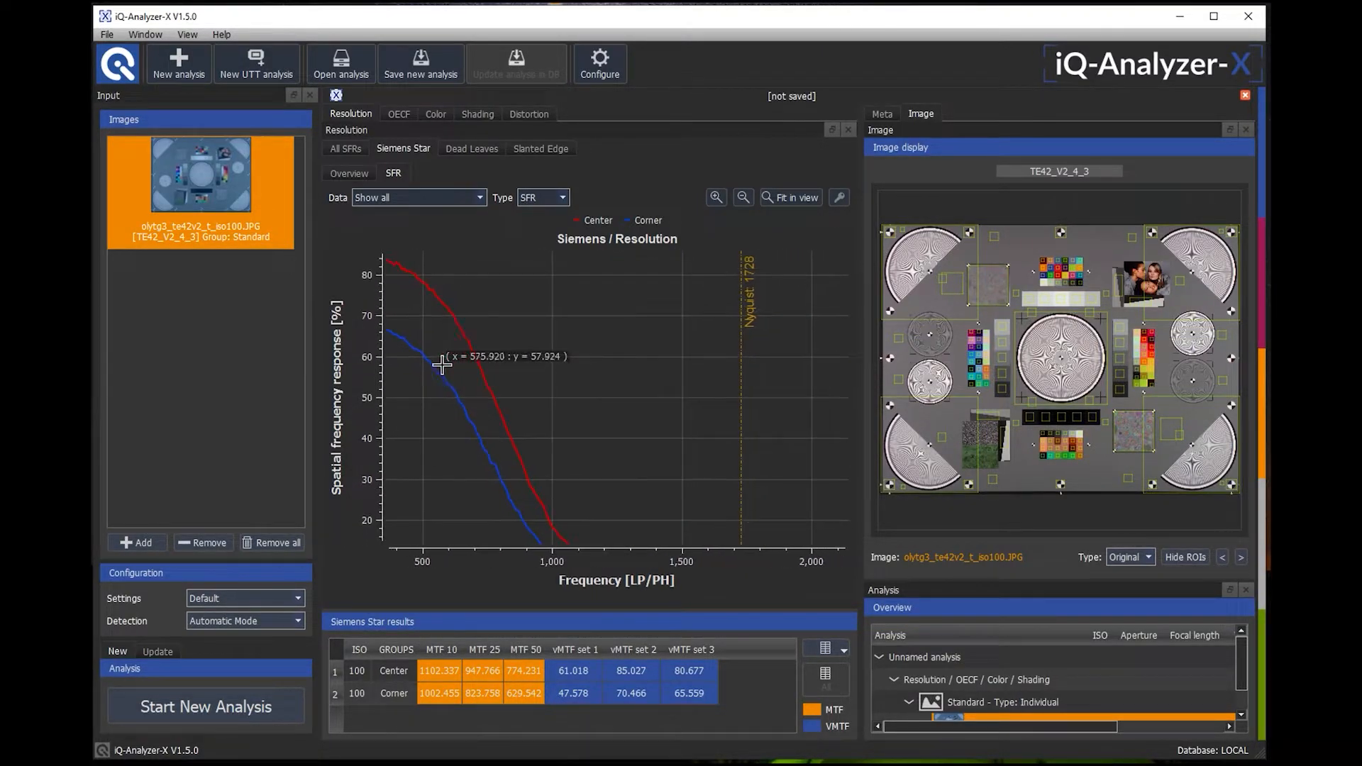
scroll(441, 364, down, 2)
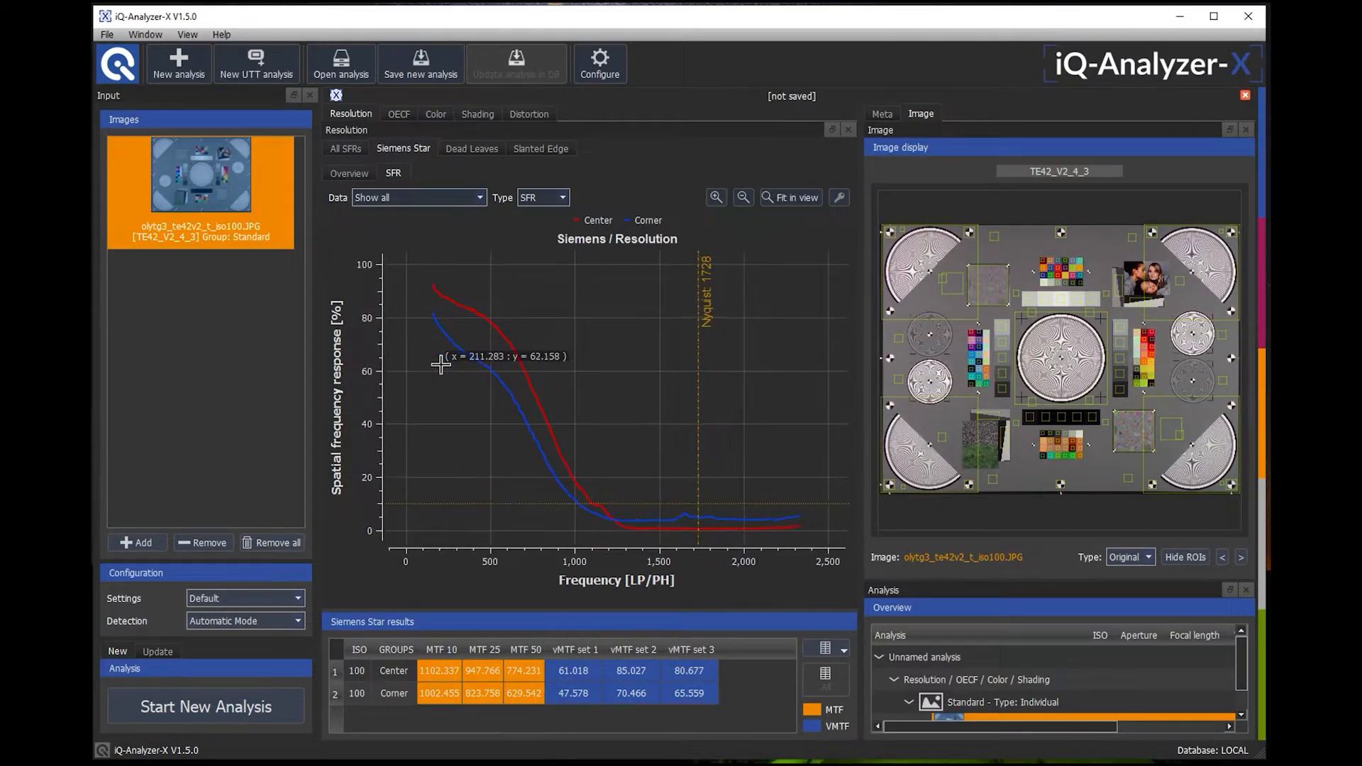
scroll(440, 365, up, 5)
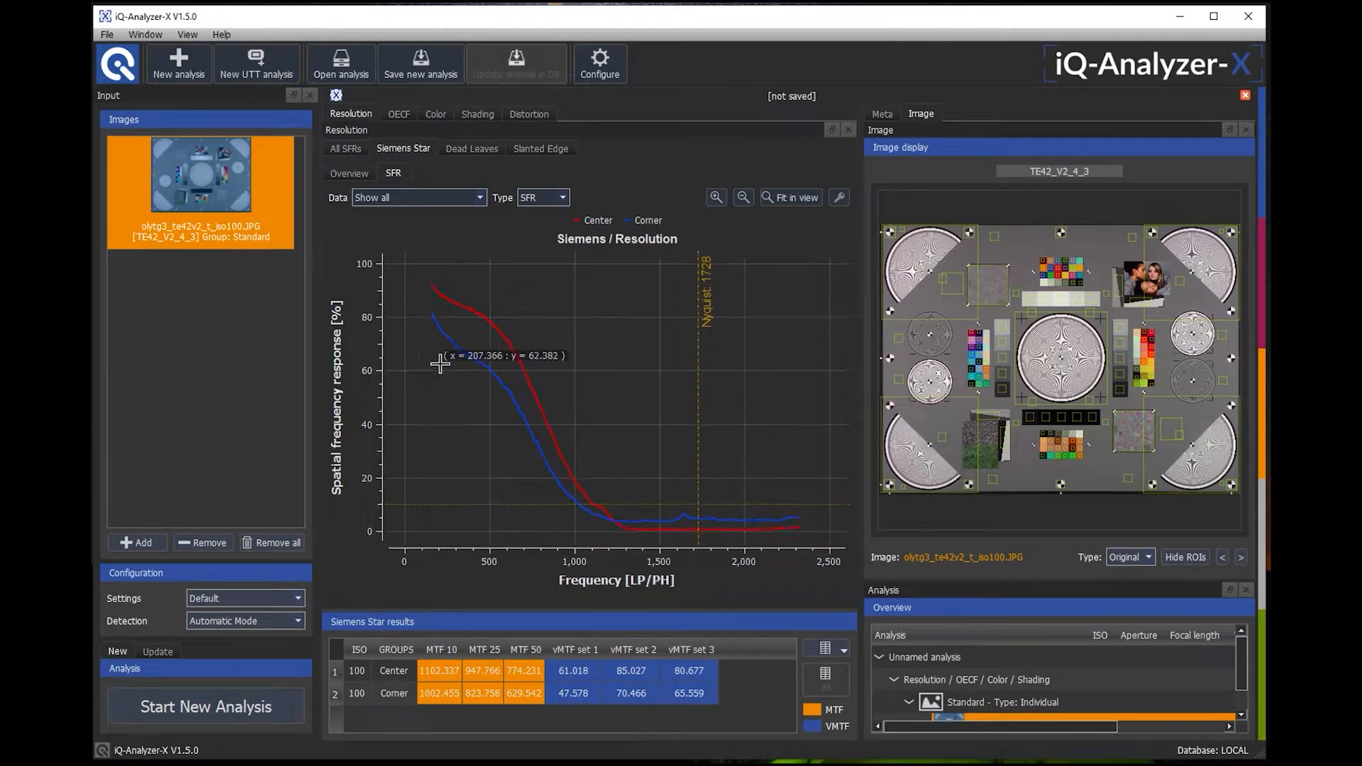
scroll(441, 367, up, 1)
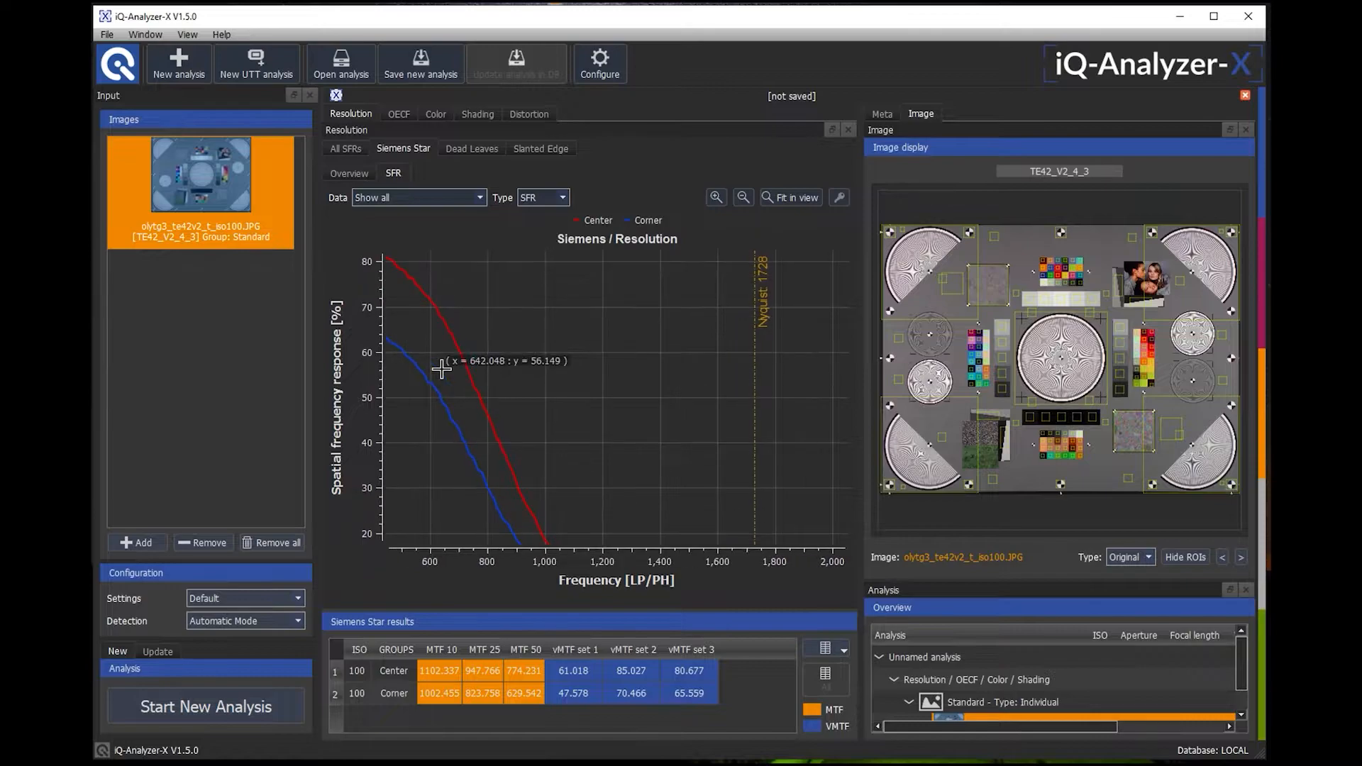
scroll(441, 367, down, 7)
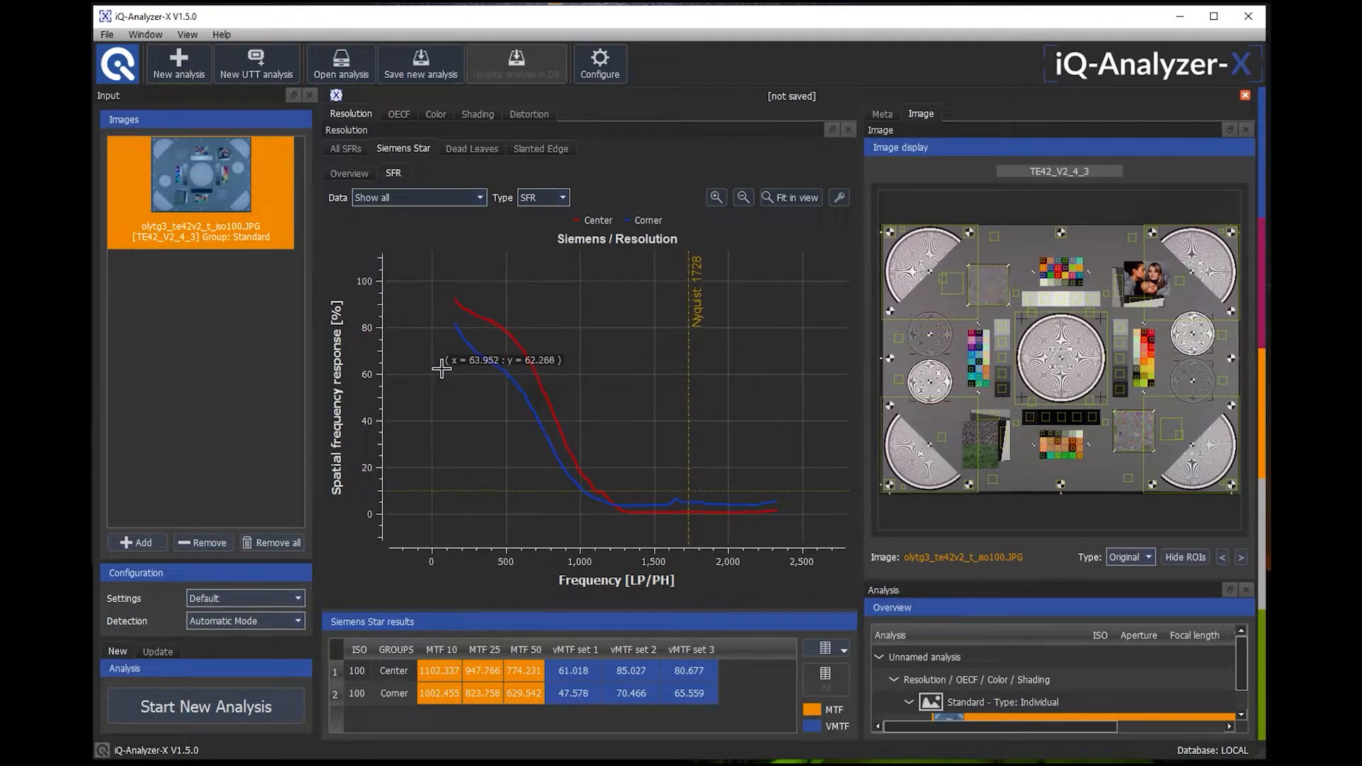
scroll(441, 369, down, 1)
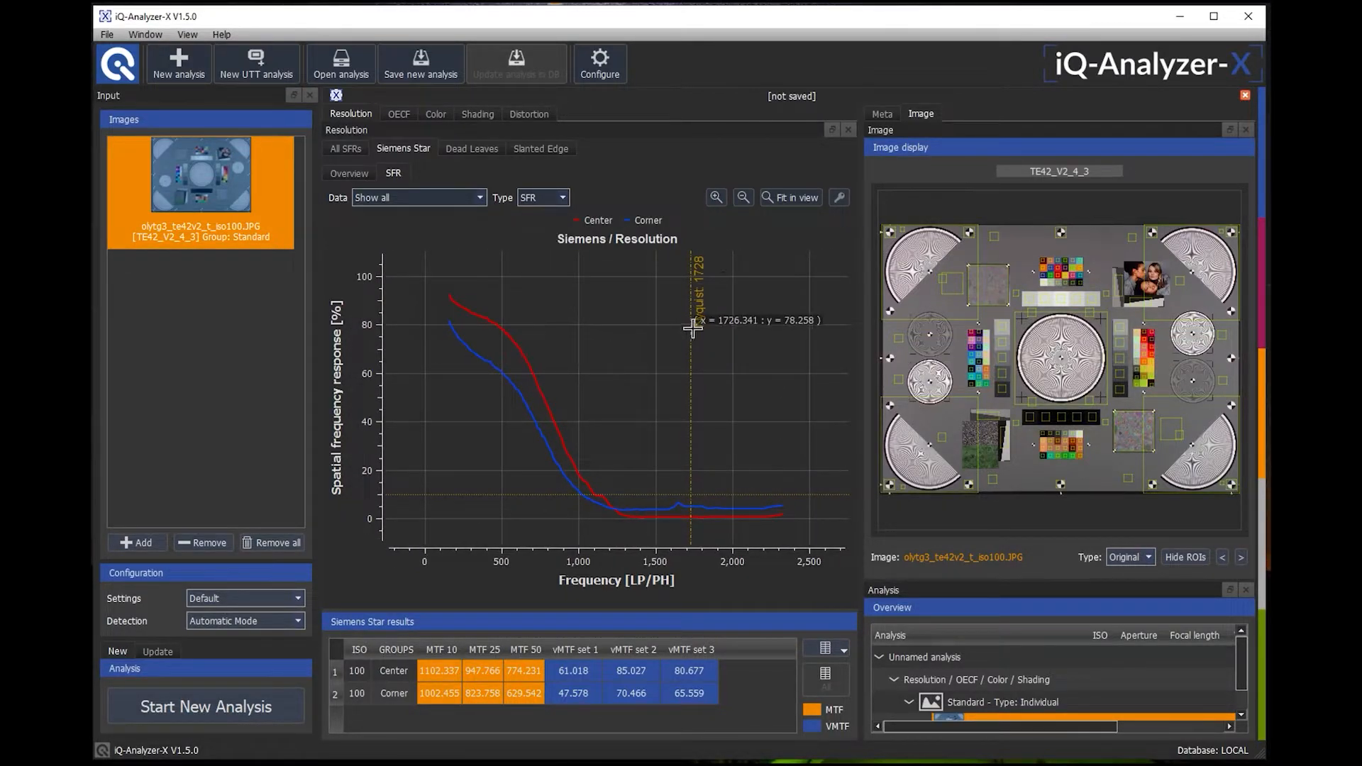
Zoom the Siemens Star chart out one level and back in two levels, and try the Corner entry in its legend.
click(745, 199)
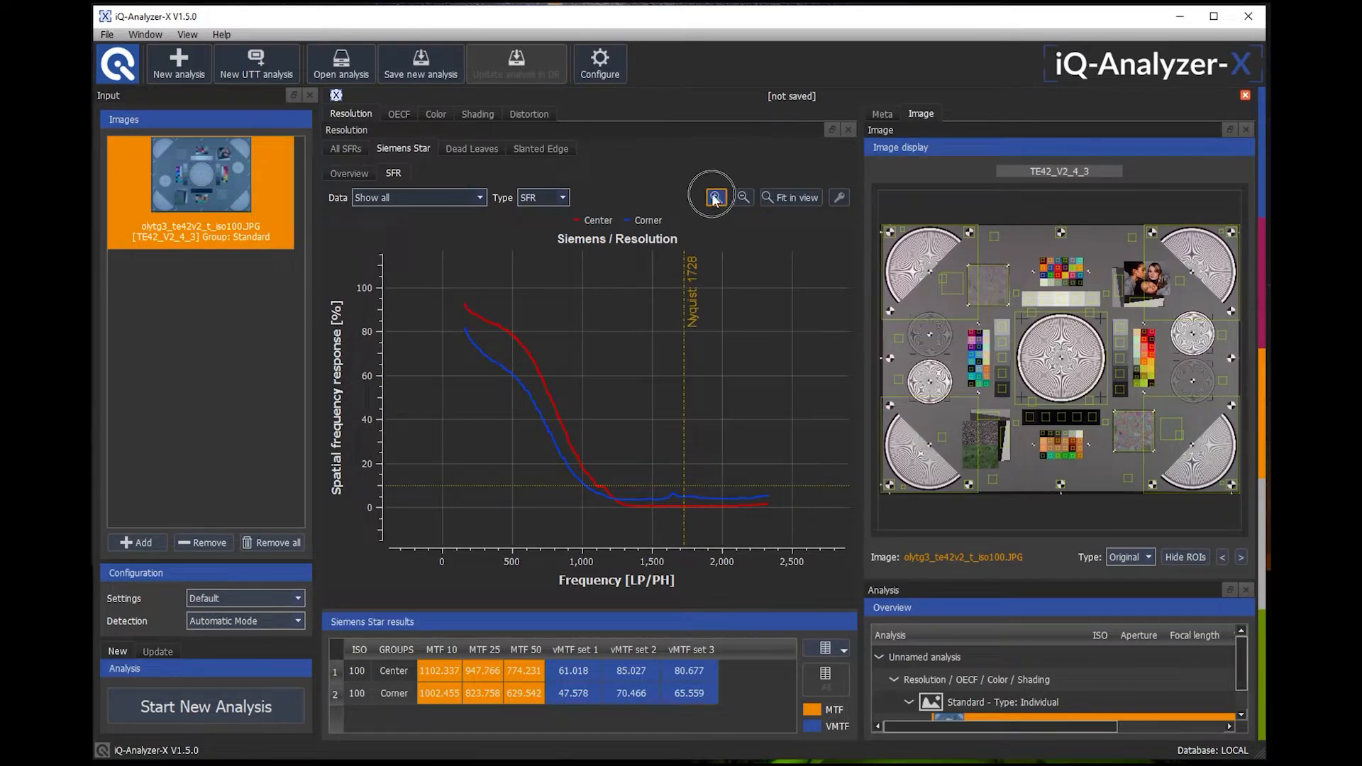
click(715, 199)
click(715, 199)
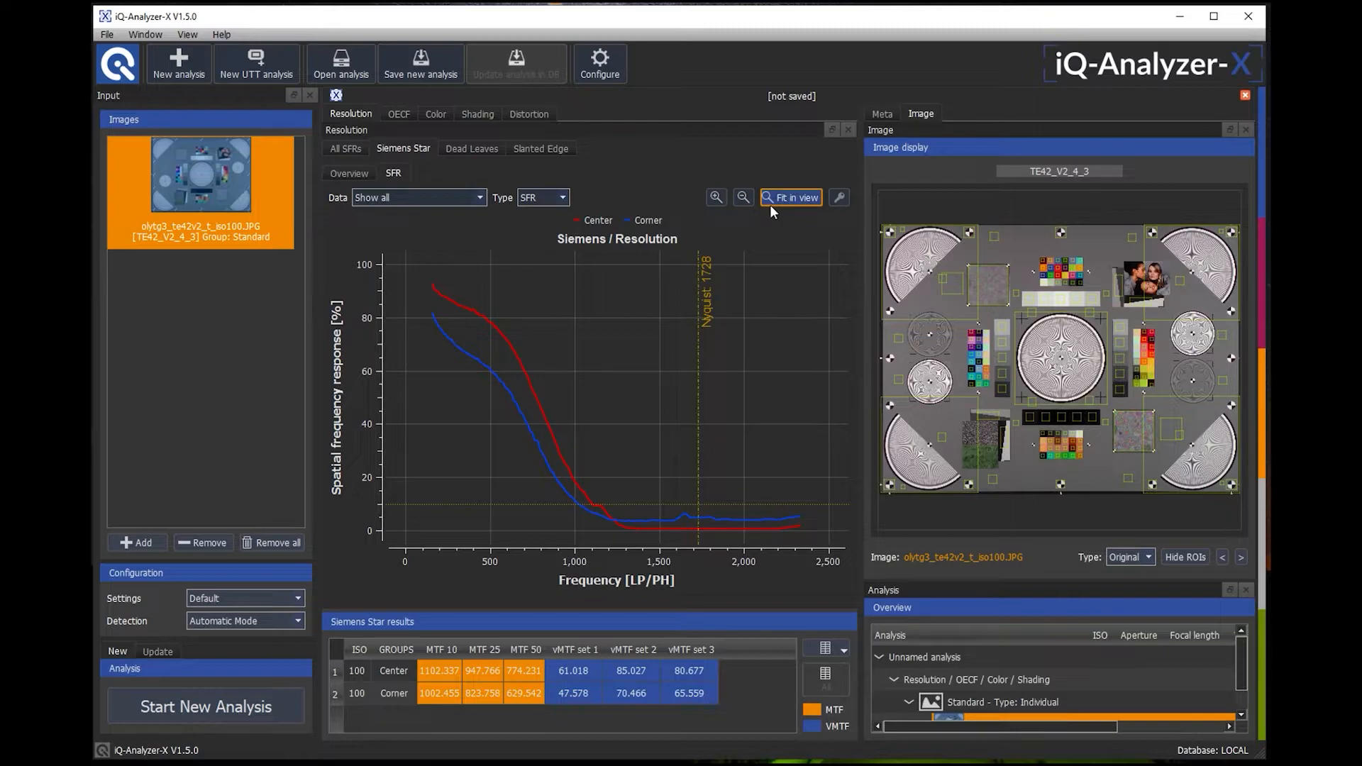
click(644, 222)
click(642, 221)
Show the extended chart settings, try the legend at Bottom and Left, and set it back to Top.
click(839, 199)
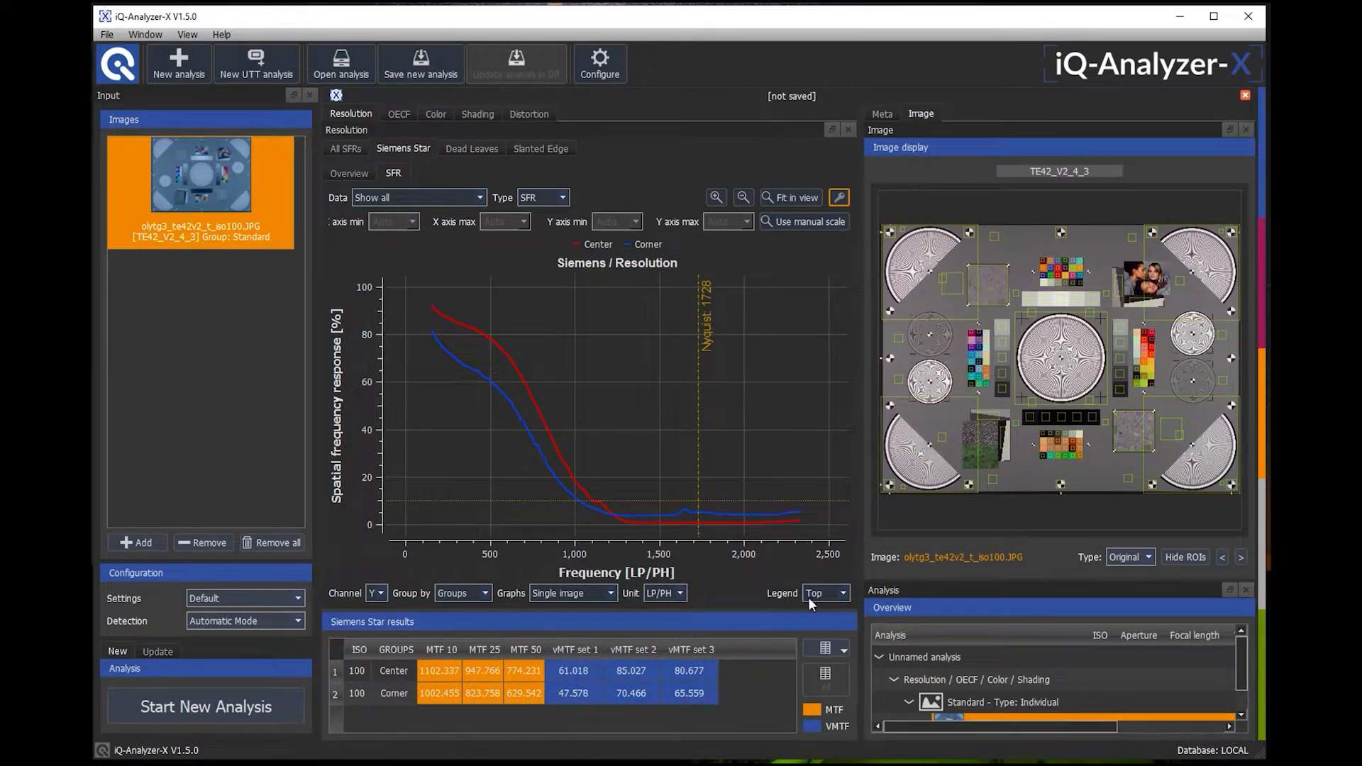
click(844, 593)
click(821, 640)
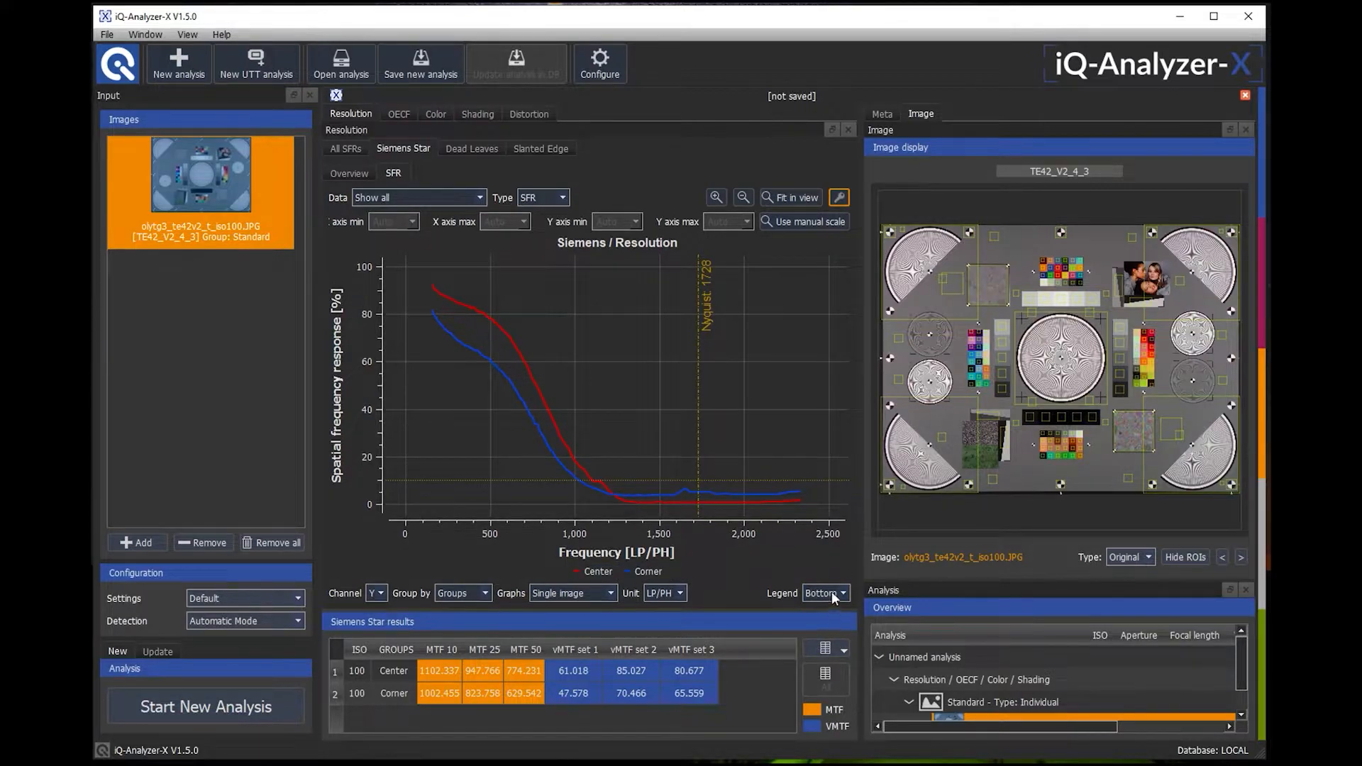
click(834, 595)
click(827, 608)
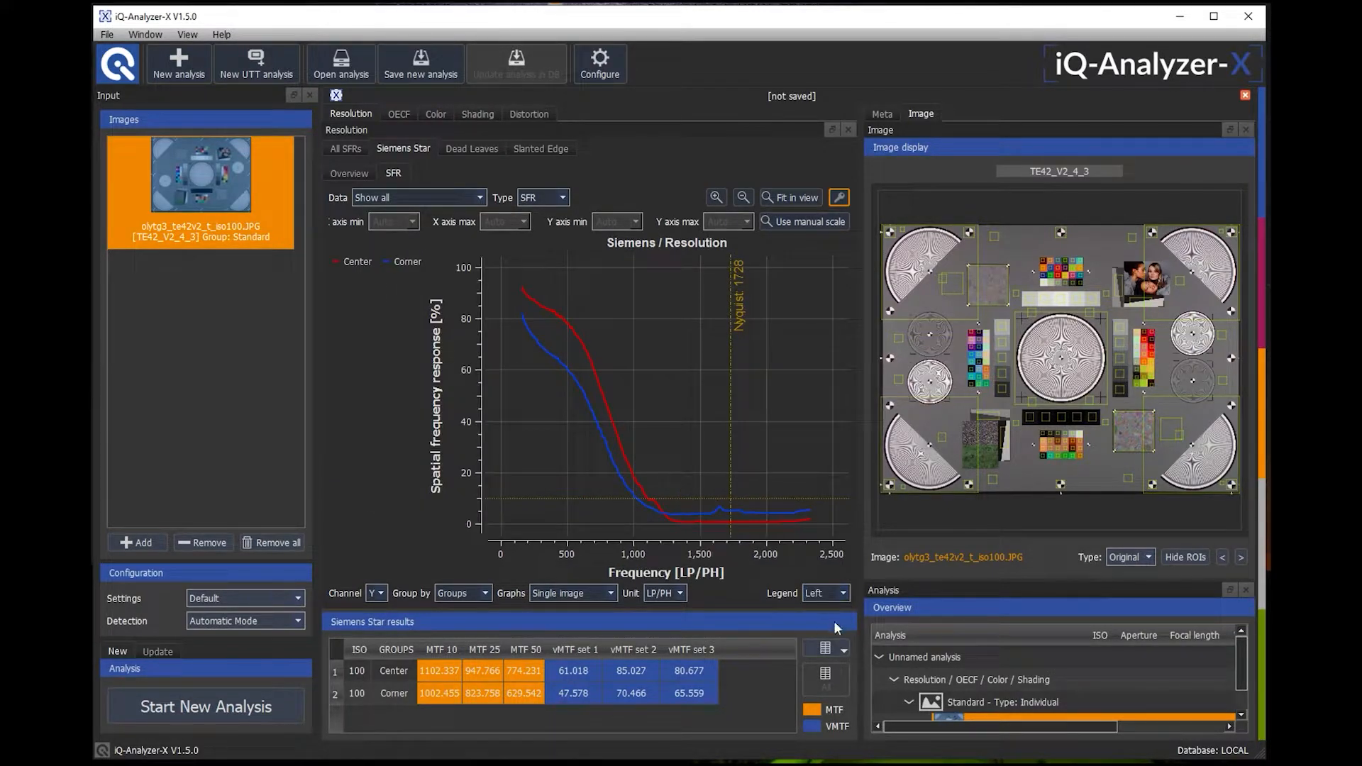
click(844, 594)
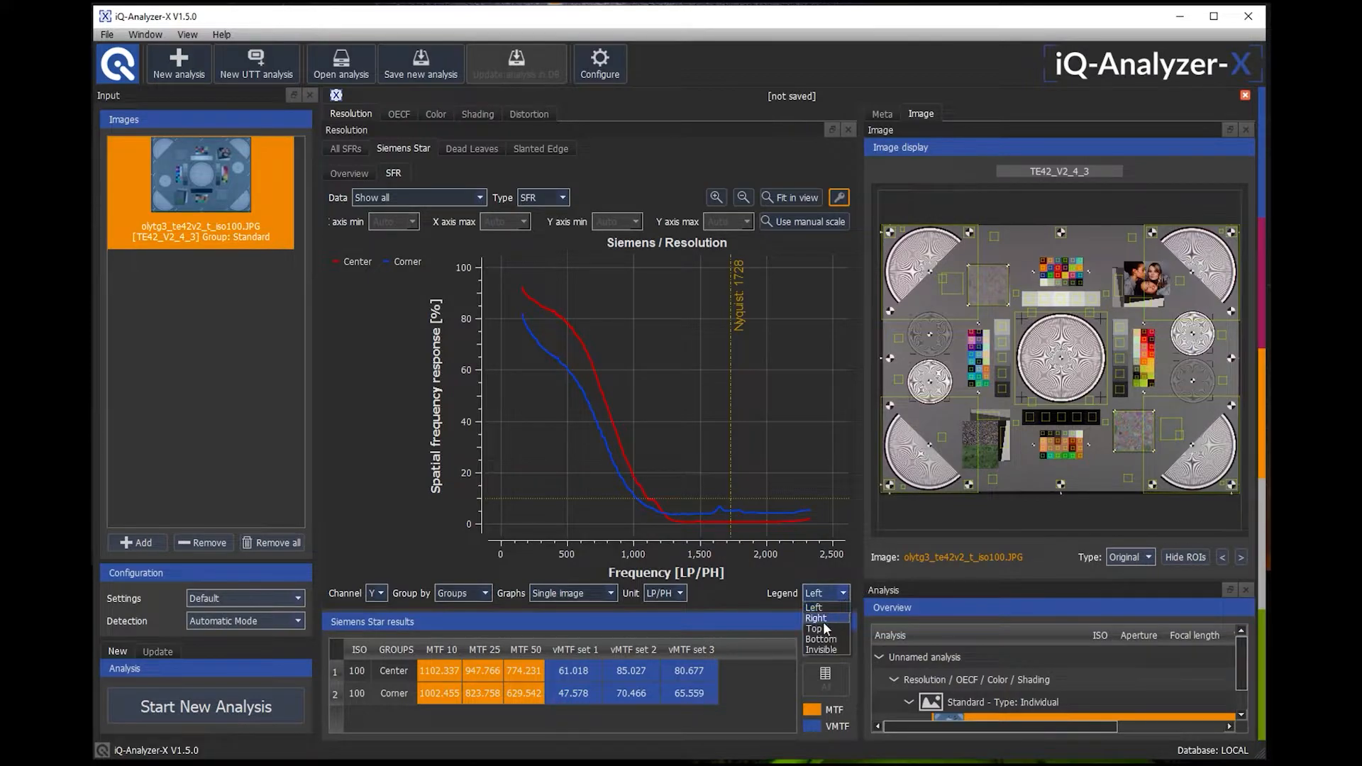
click(821, 624)
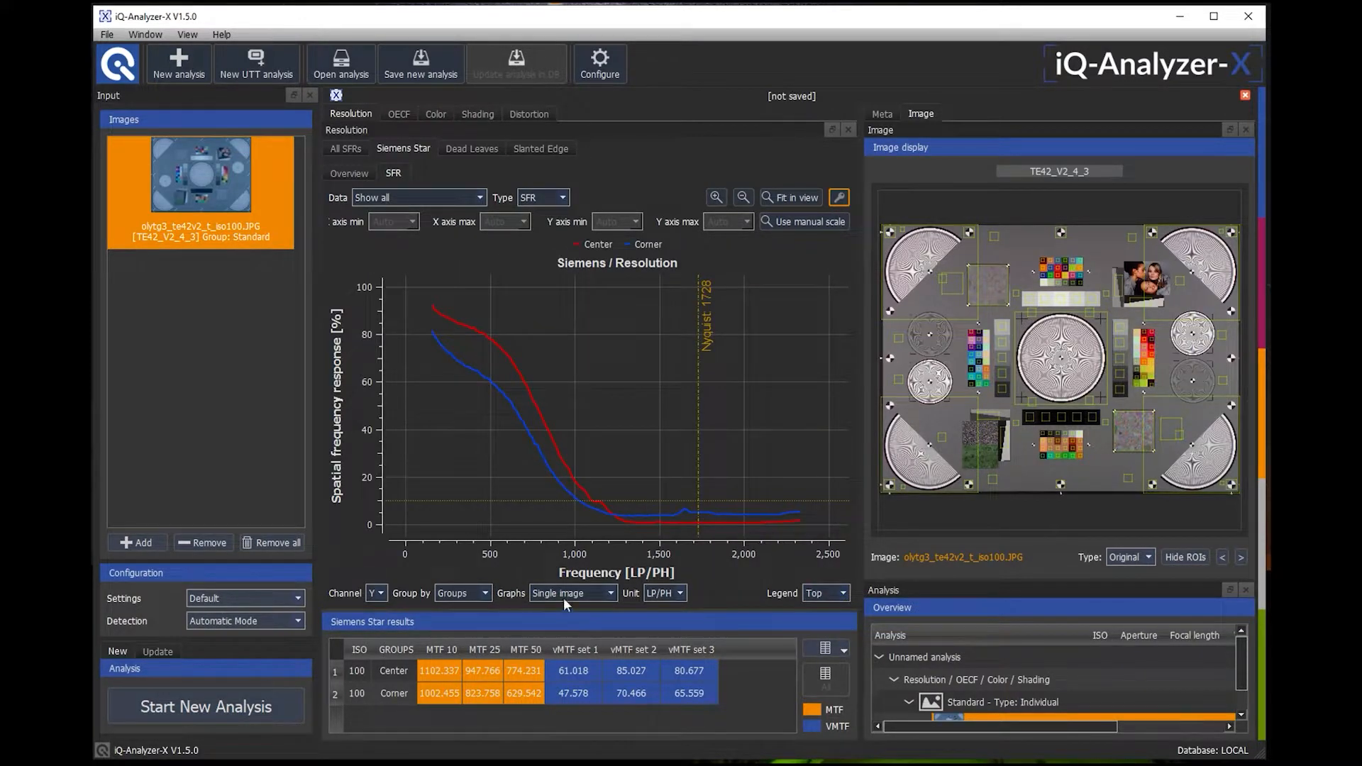
Group the Siemens Star curves by Stars to view each star, restore grouping by Groups, and hide the extended chart settings.
click(484, 592)
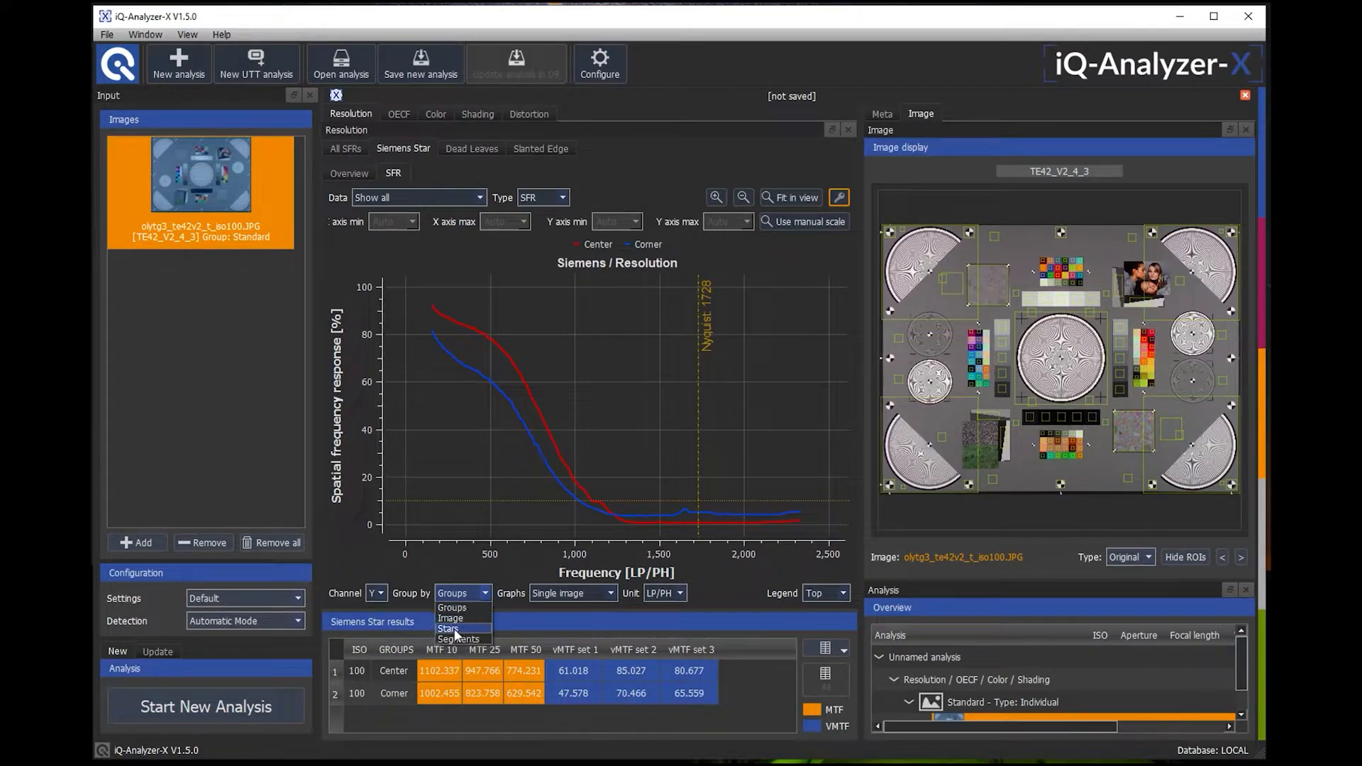
click(454, 629)
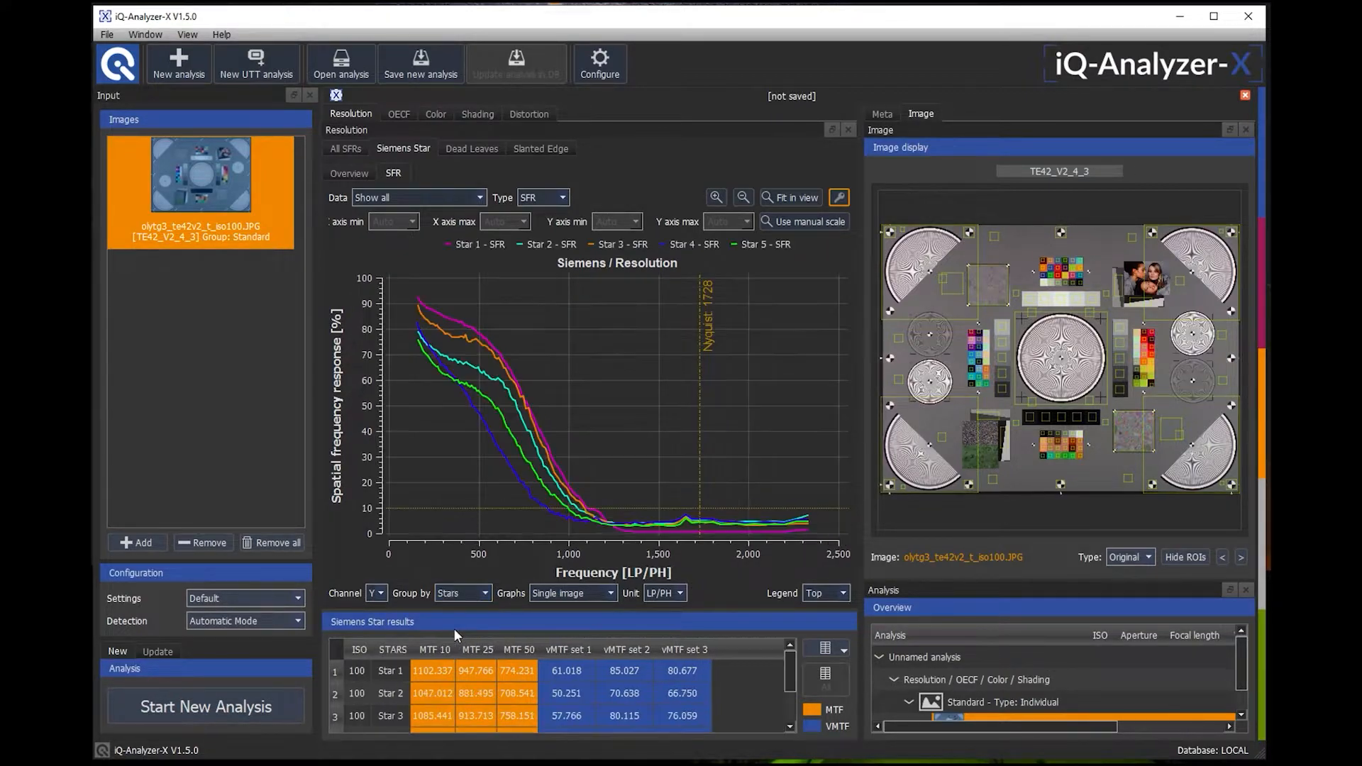
click(487, 590)
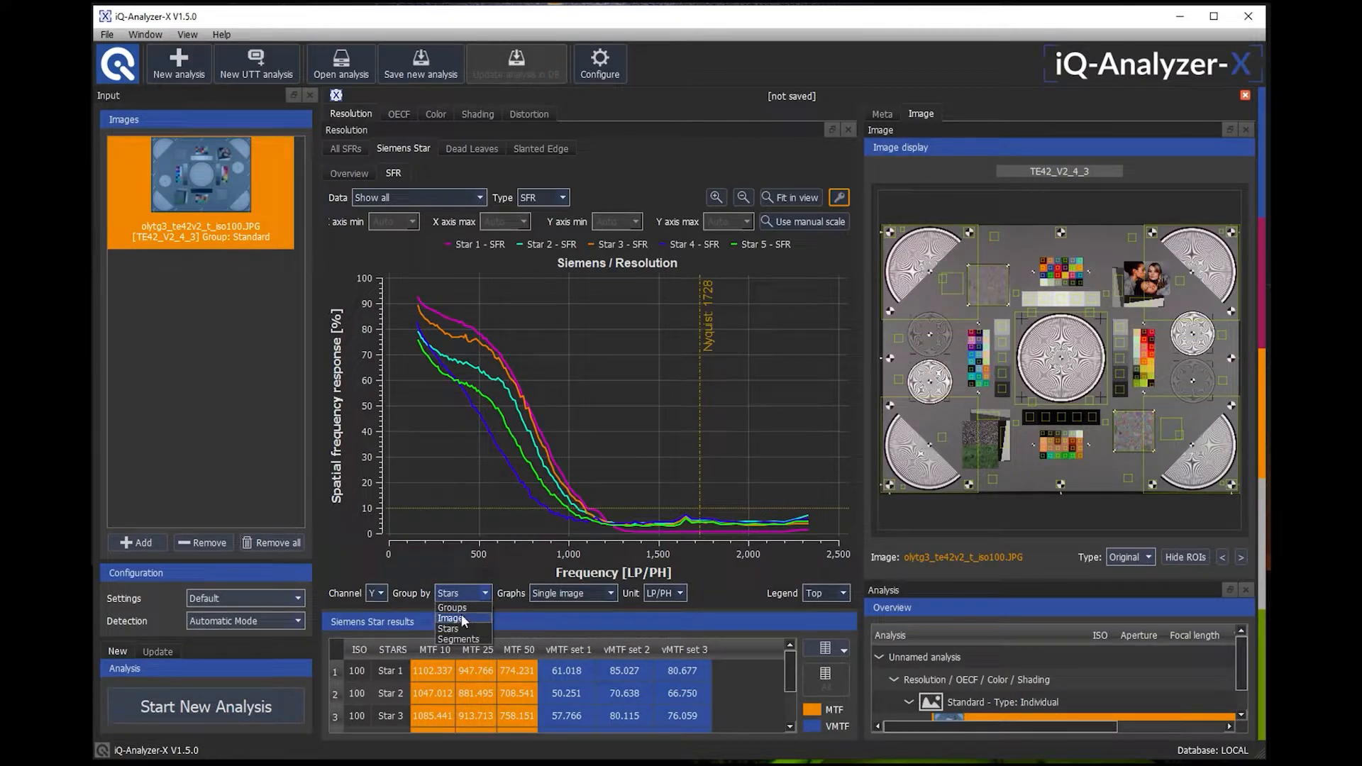
click(454, 608)
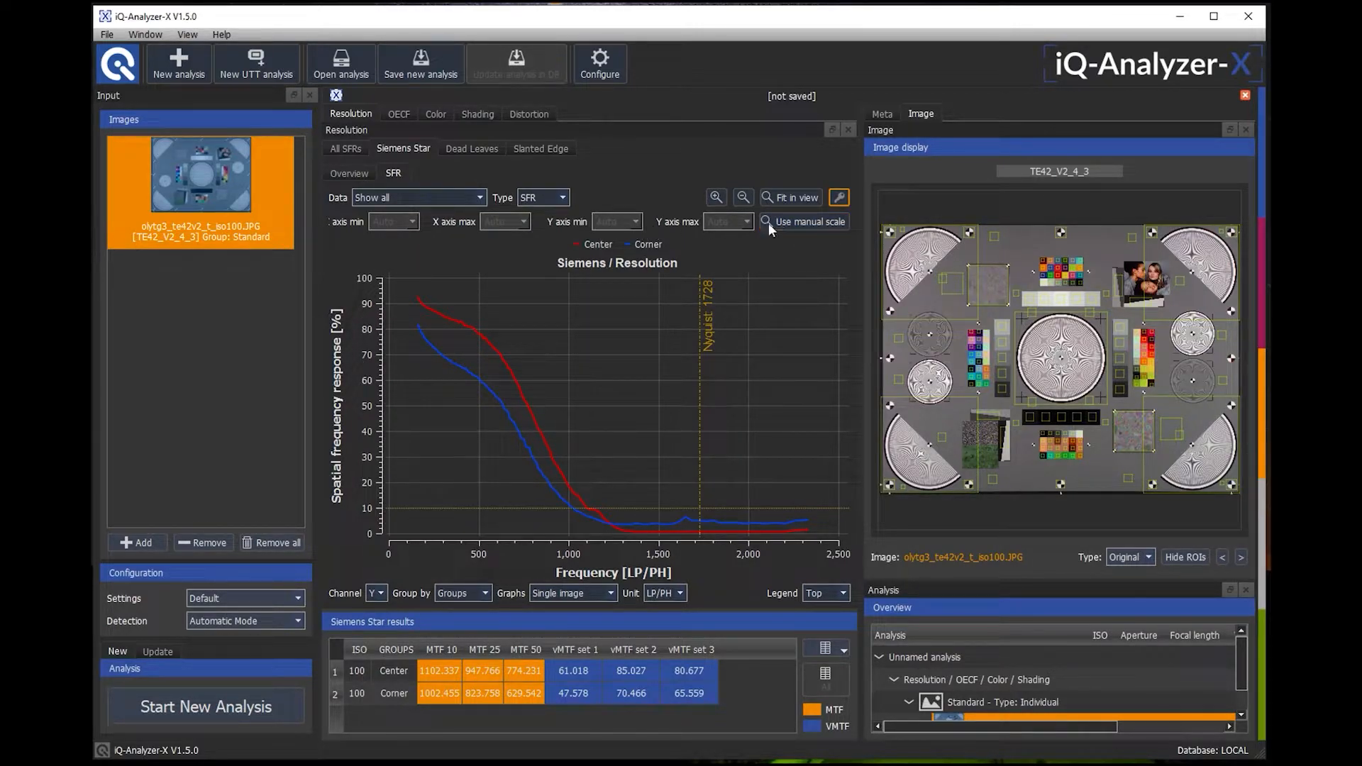
click(838, 199)
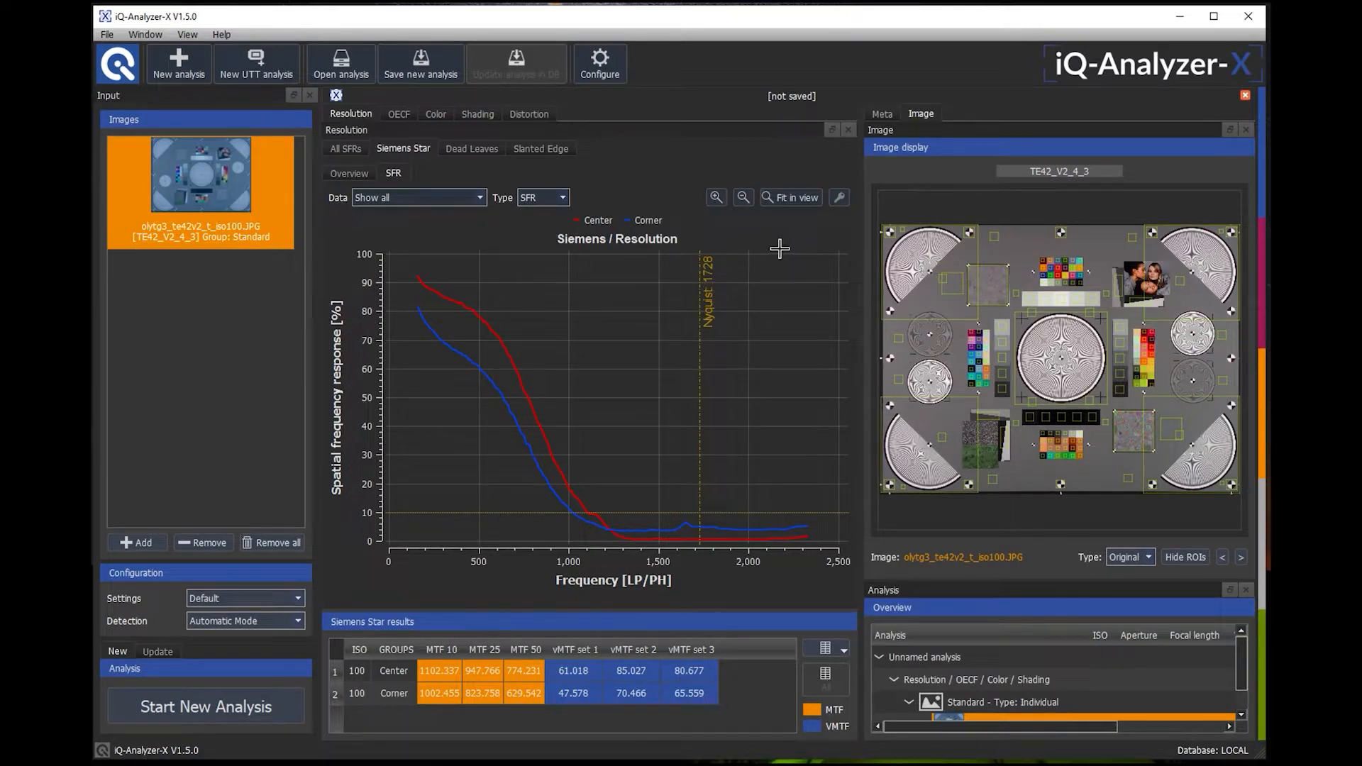
Check the available SFR types and the Siemens Star overview, and display only Star 3 in the SFR chart before restoring Show all.
click(563, 198)
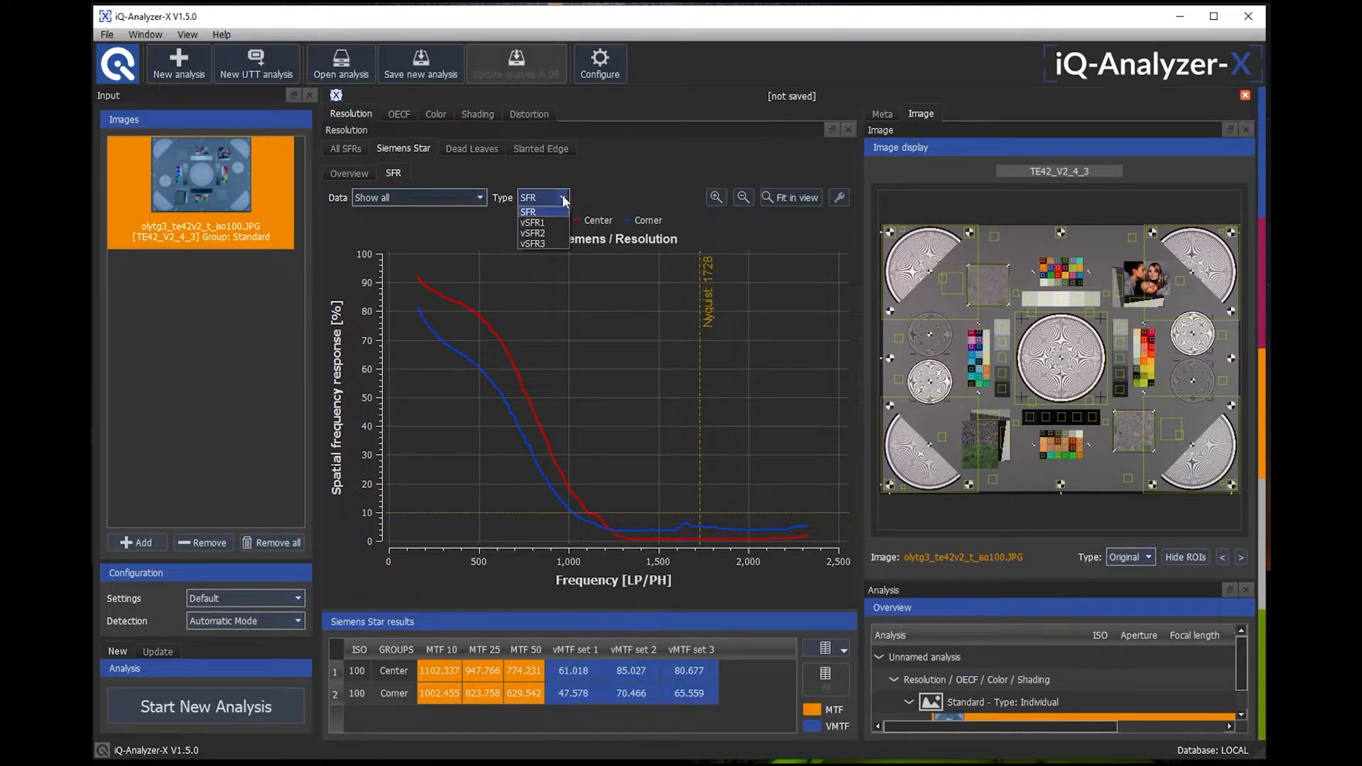
click(503, 199)
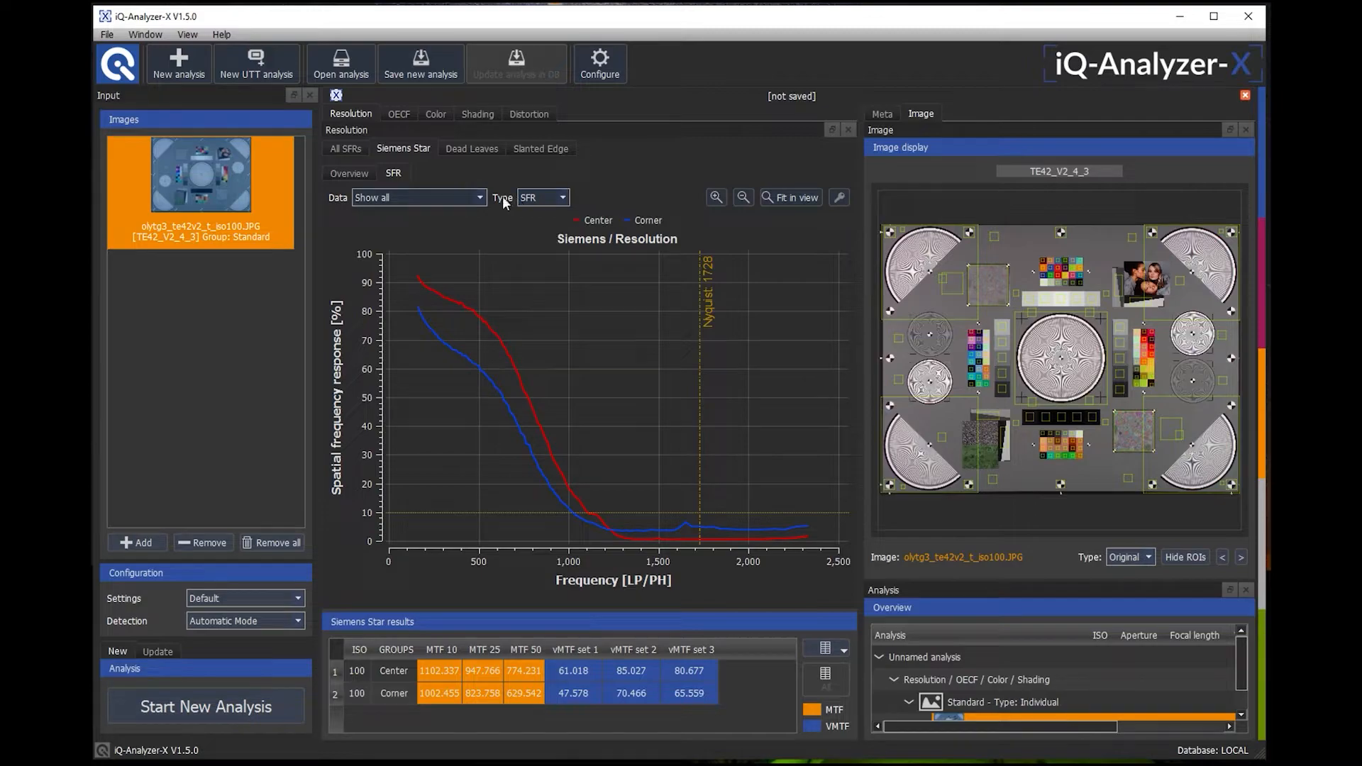
click(355, 176)
click(391, 173)
click(478, 198)
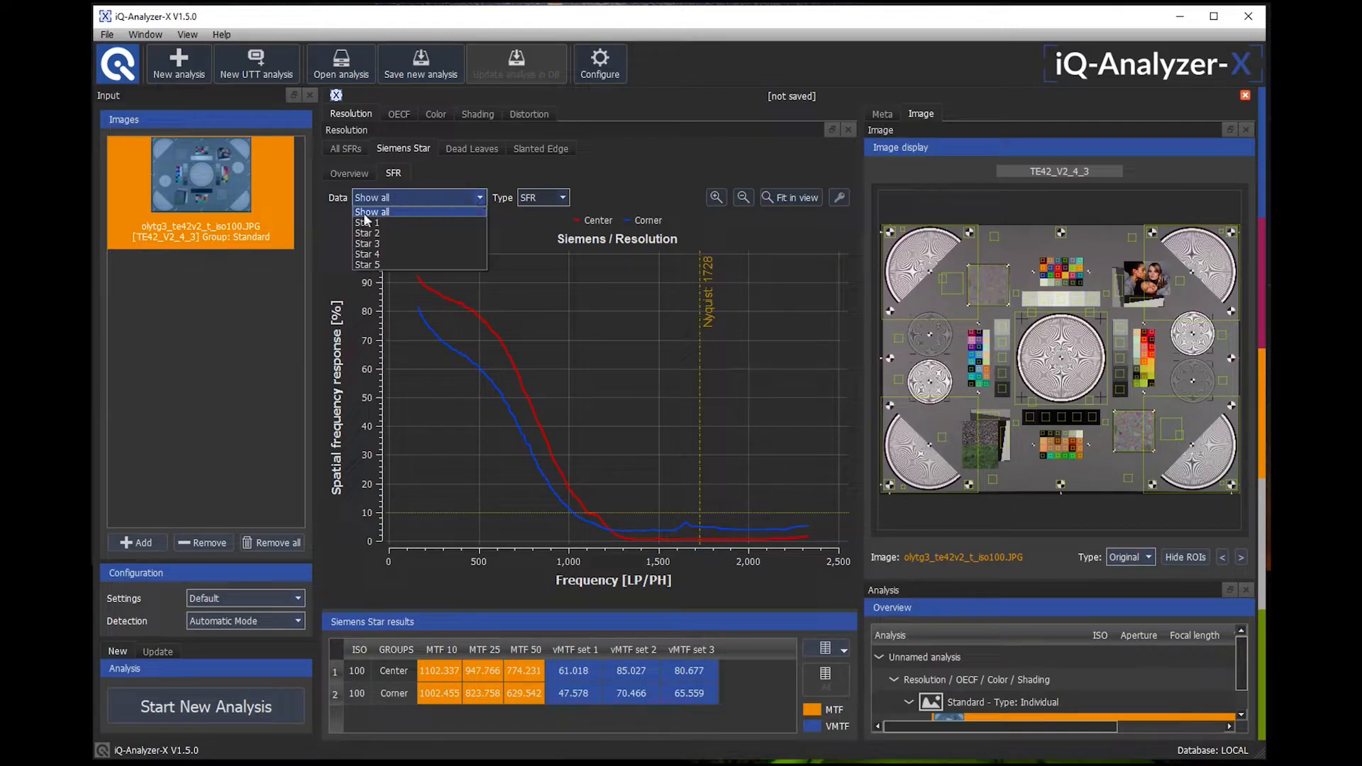
click(374, 245)
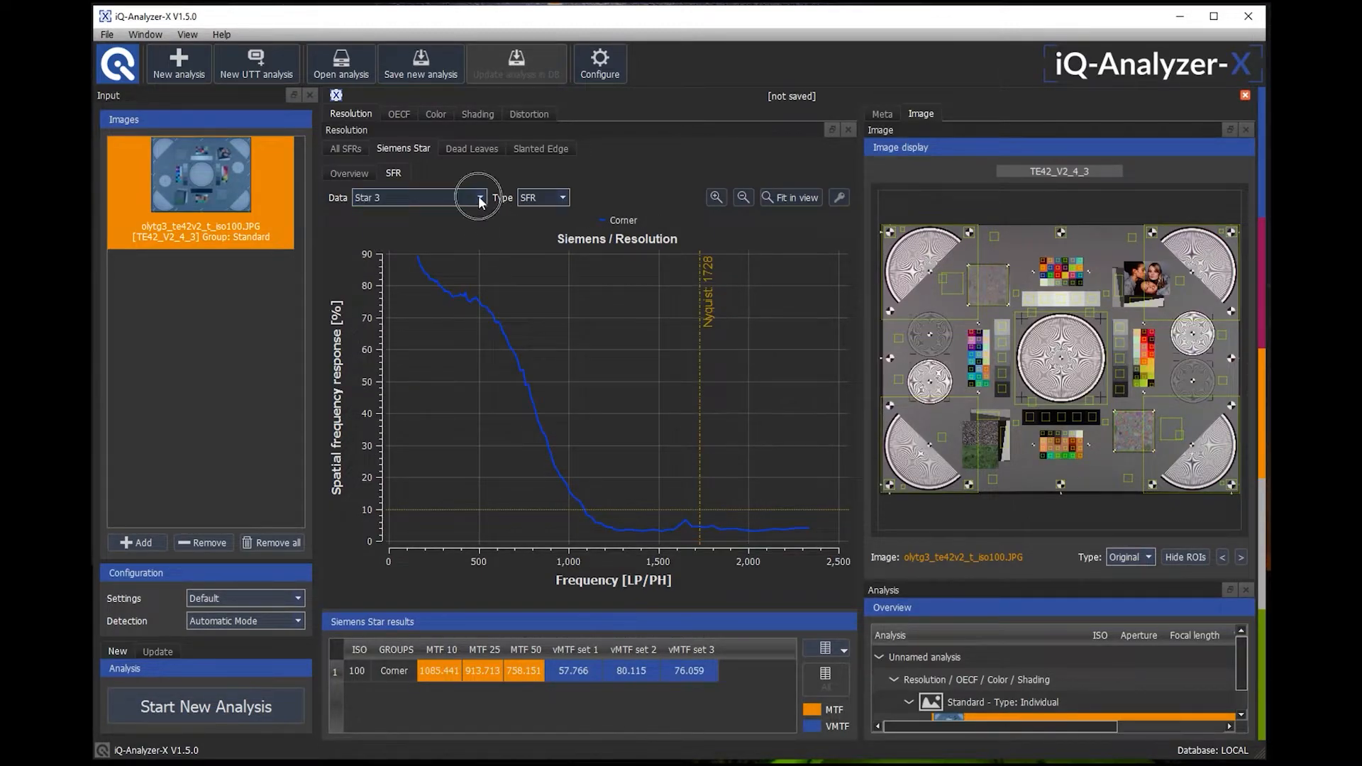
click(473, 197)
click(375, 213)
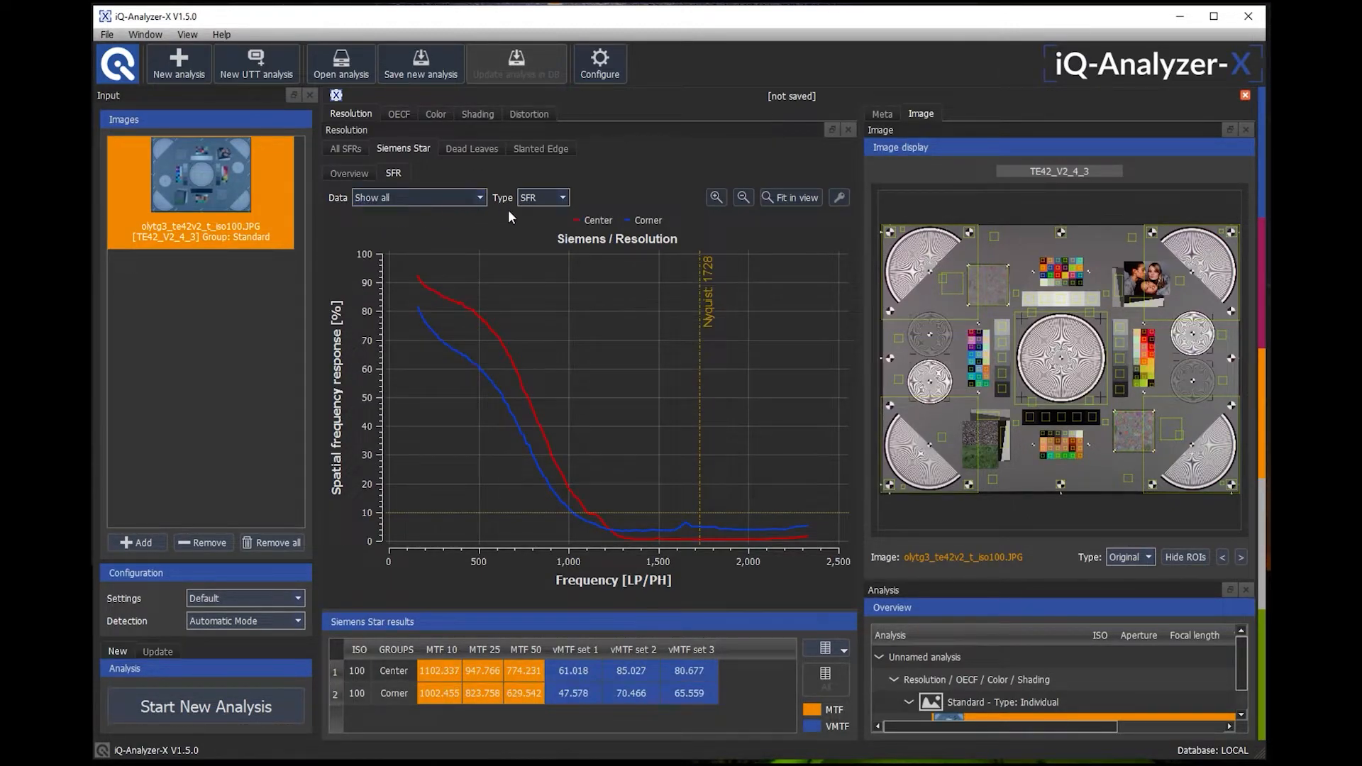
View the Siemens Star curves as vSFR1 and vSFR3, and set the chart type back to SFR.
click(564, 199)
click(540, 221)
click(571, 197)
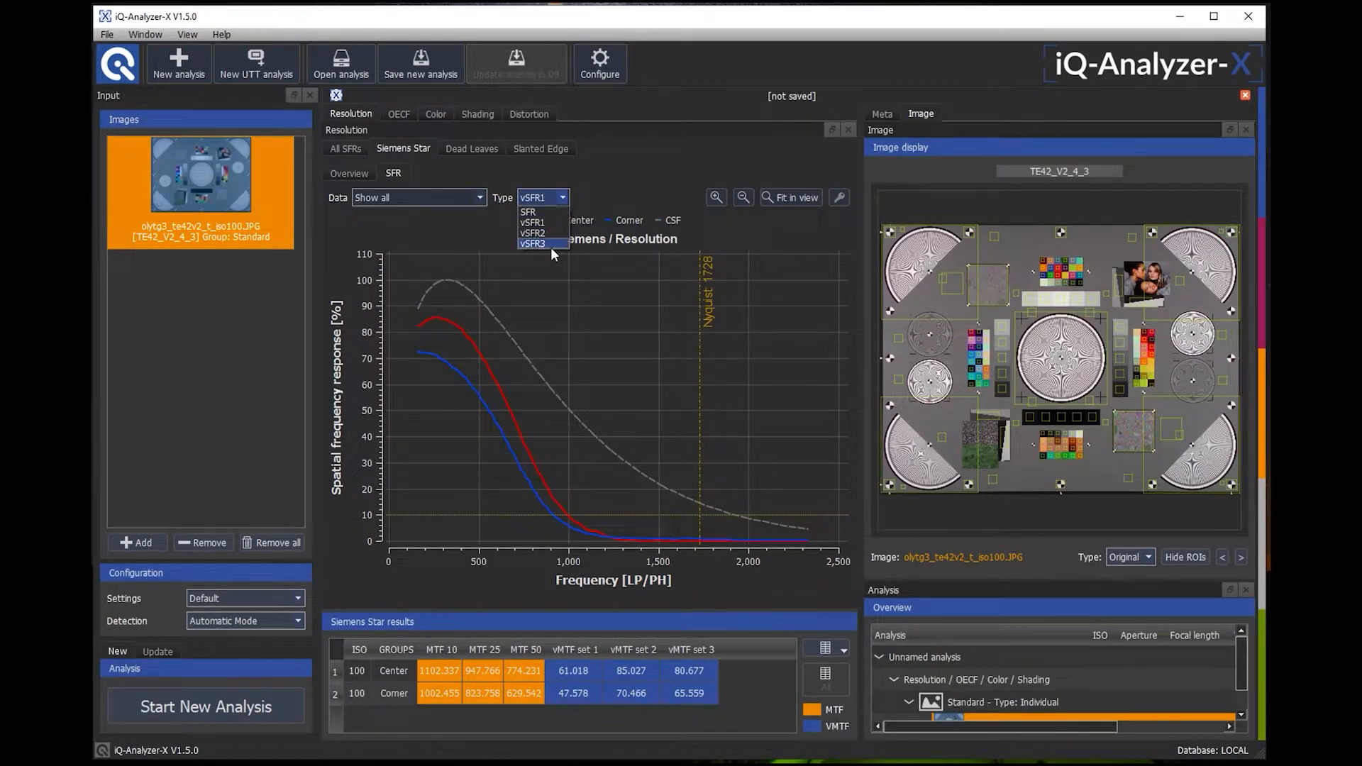
click(540, 242)
click(564, 197)
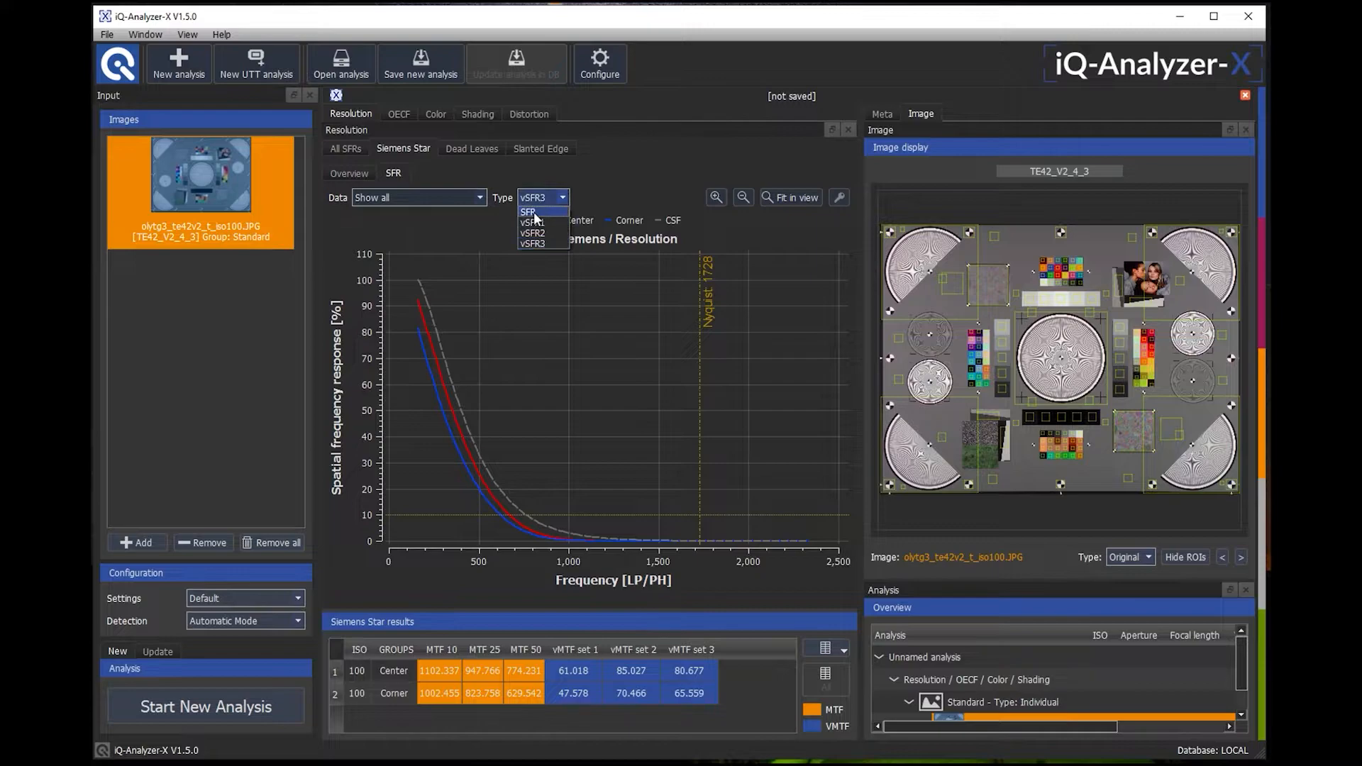
click(533, 212)
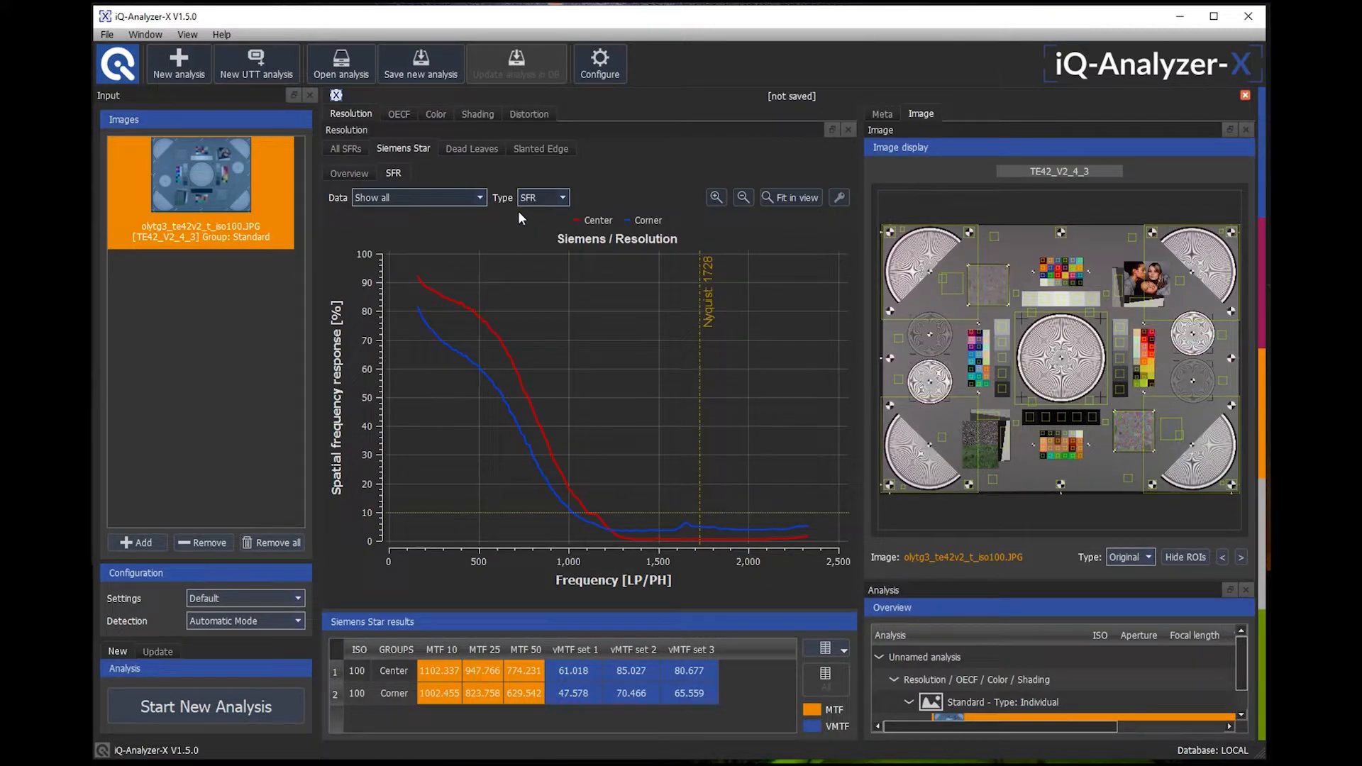
Show the OECF + SNR chart over Luminance (Log), and view the Visual Noise and Visual Noise Polar charts.
click(398, 113)
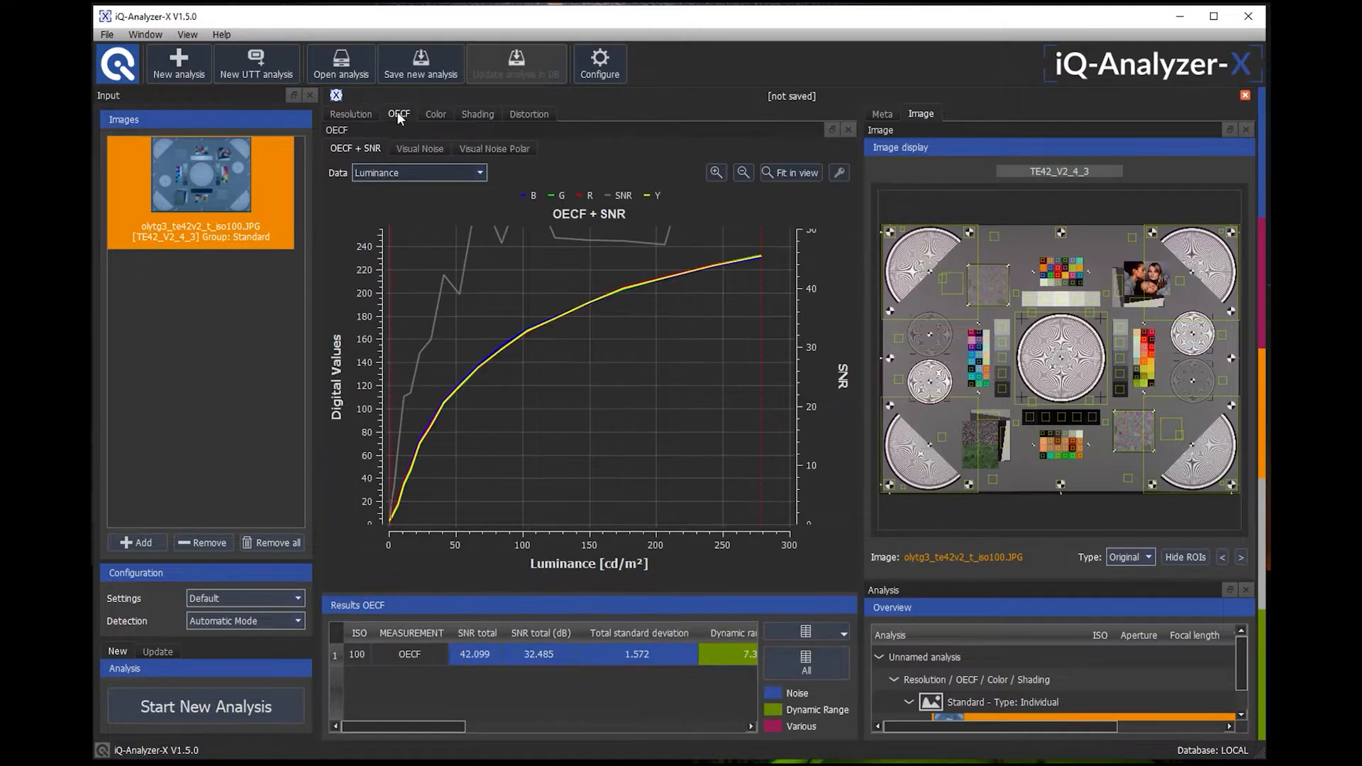
click(476, 176)
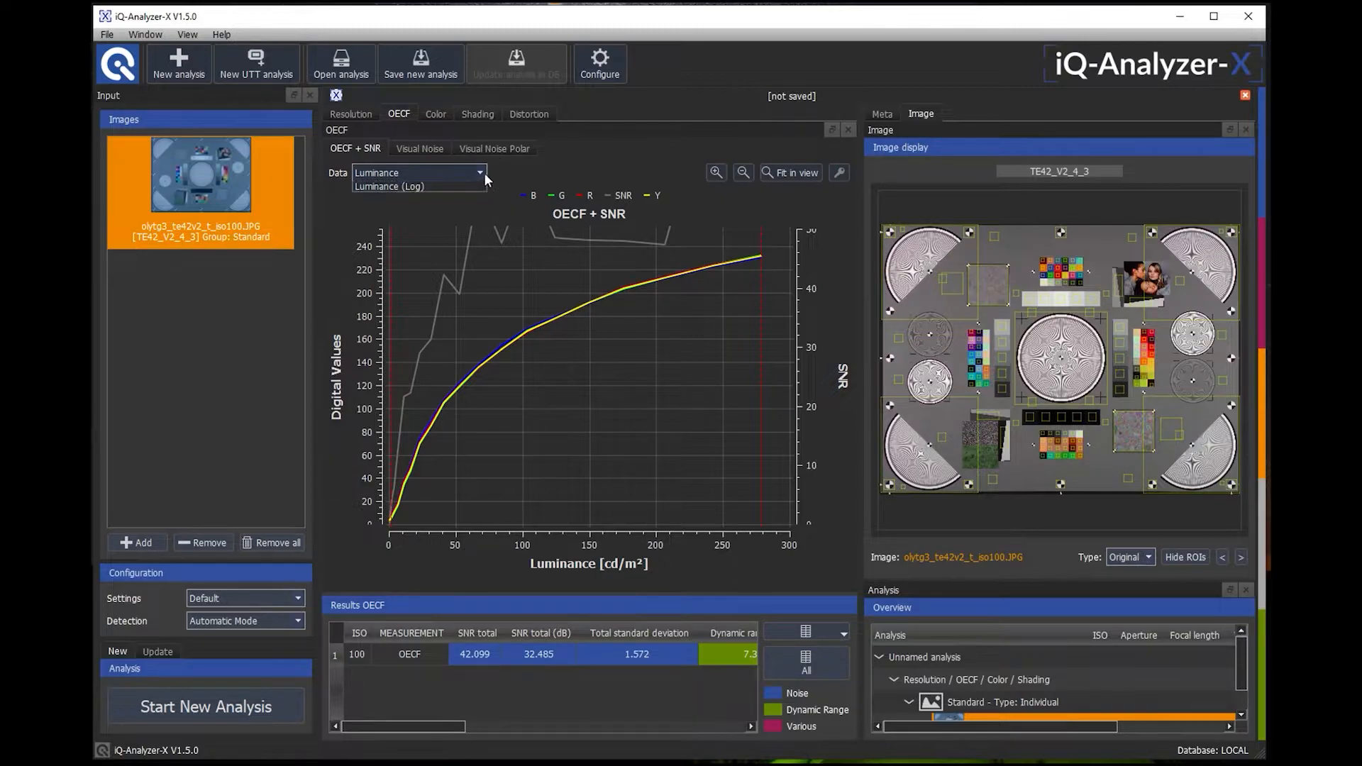
click(411, 210)
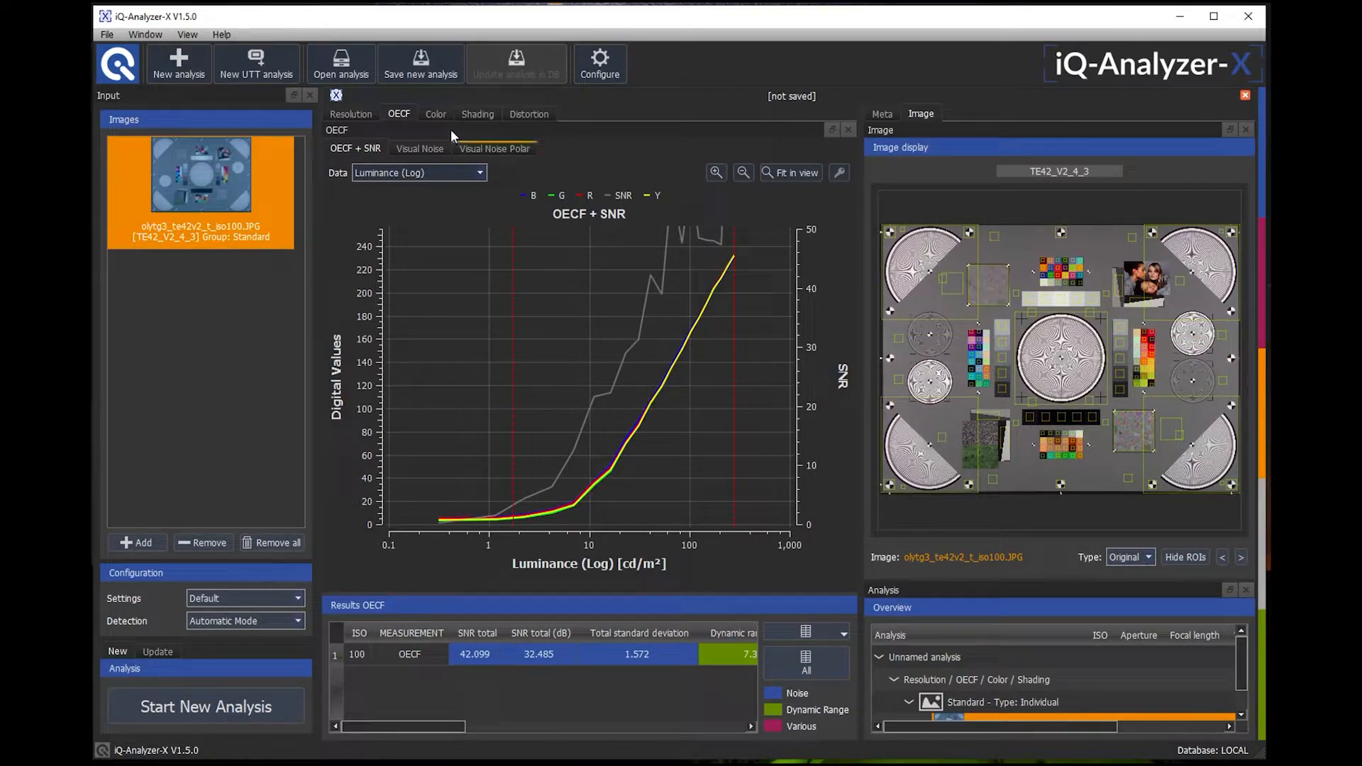
click(424, 149)
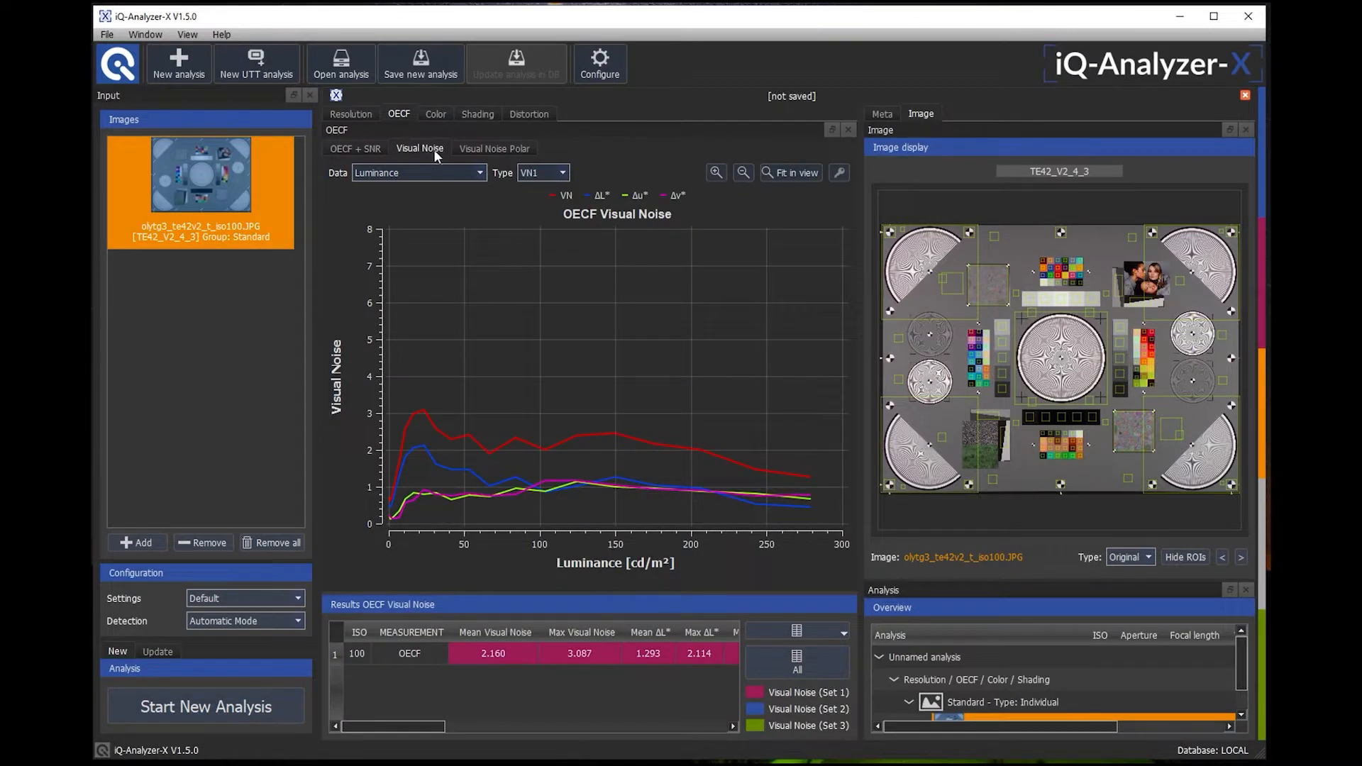
click(492, 151)
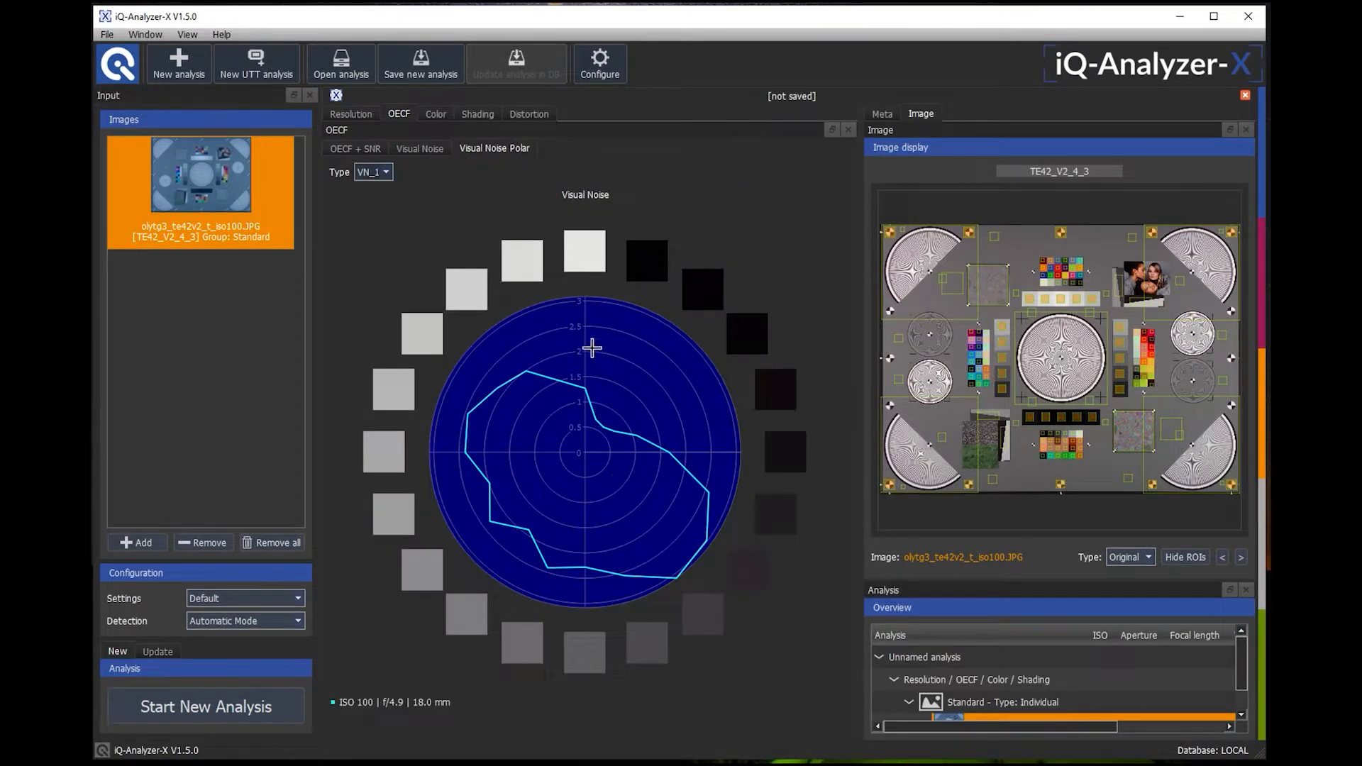
View the Visual Noise Polar chart as VN_3, and set its type back to VN_1.
click(374, 172)
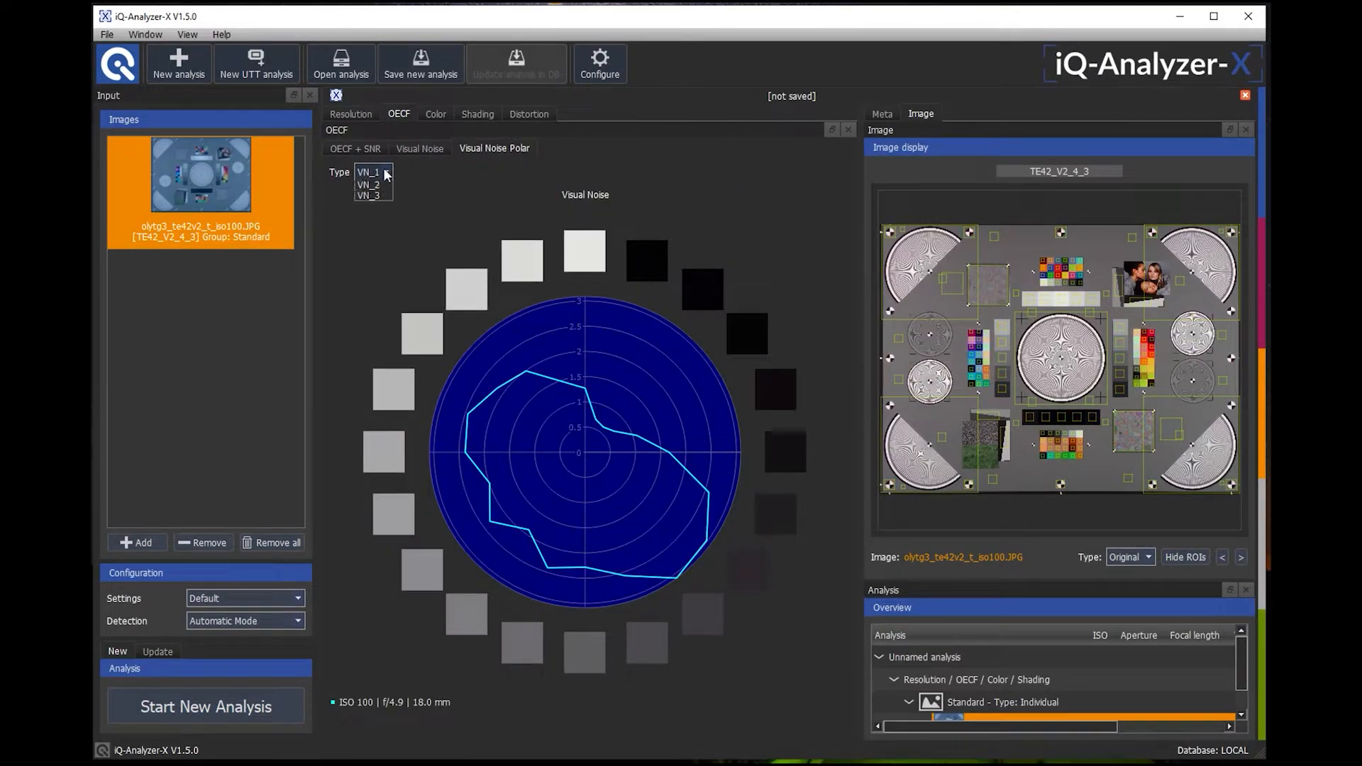
click(366, 208)
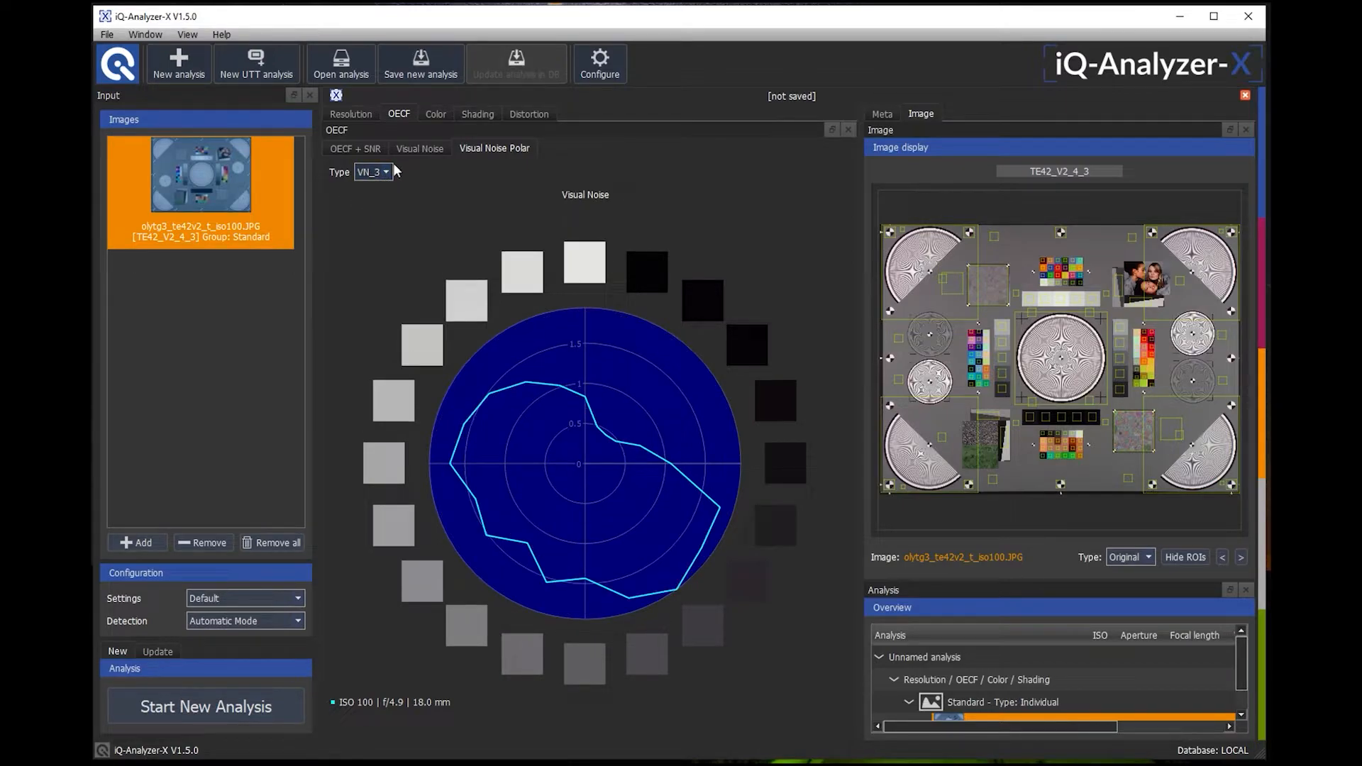
click(374, 172)
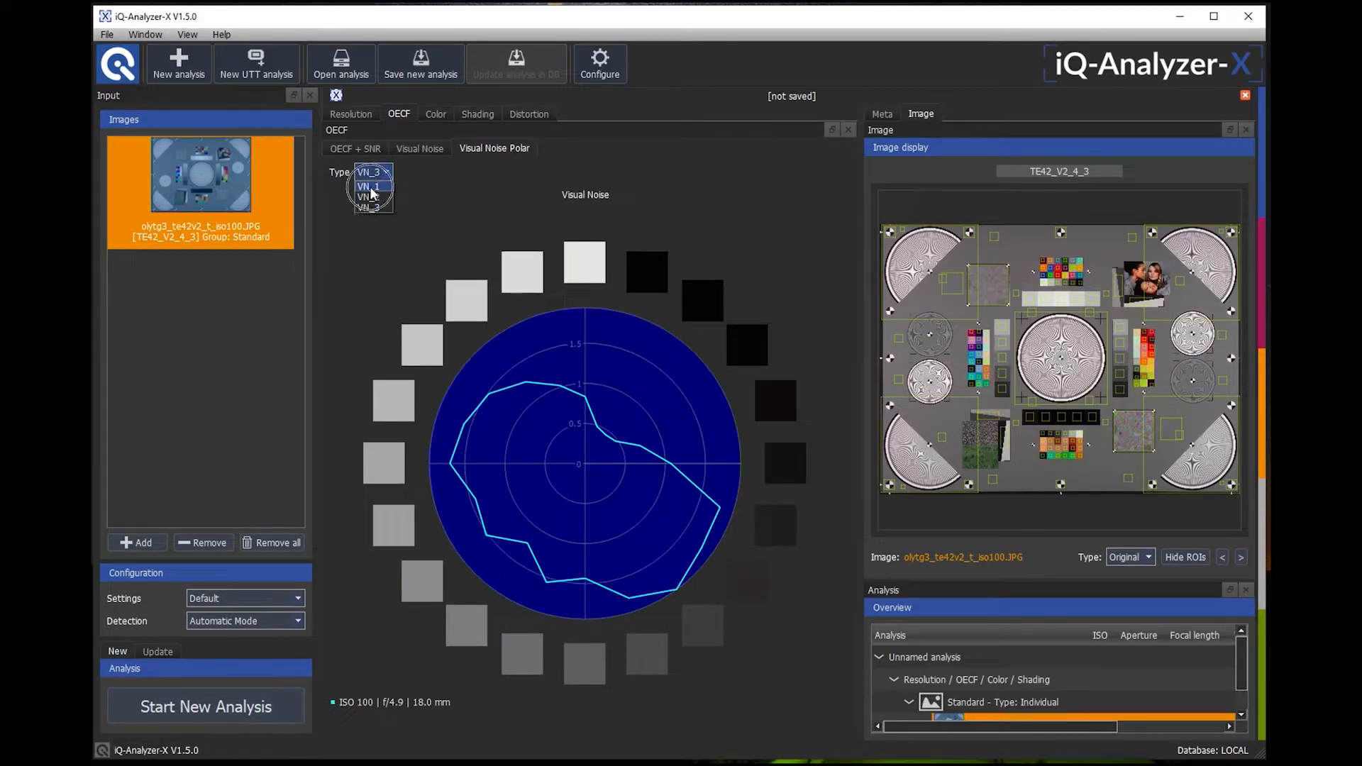
click(369, 186)
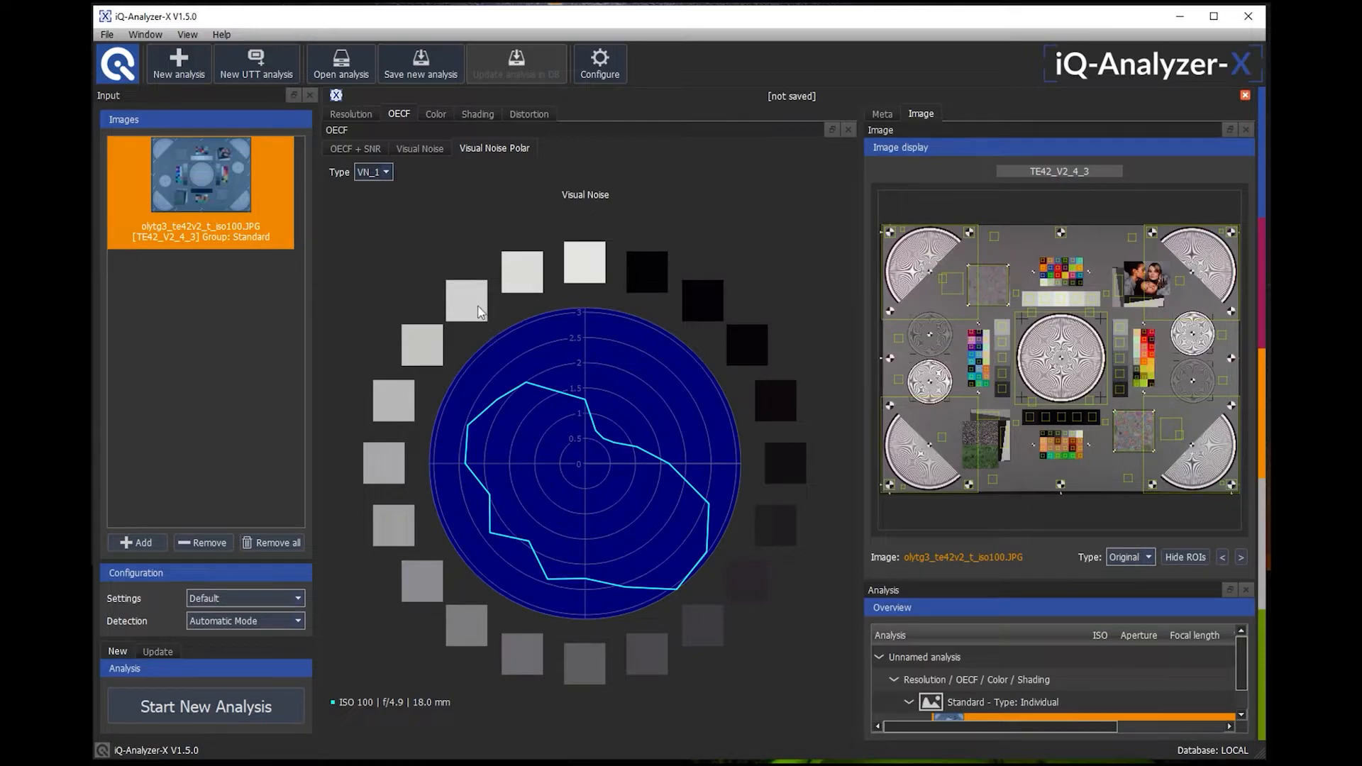
Show the Color delta table as Delta L, check the other available measures, and return it to Delta E.
click(430, 114)
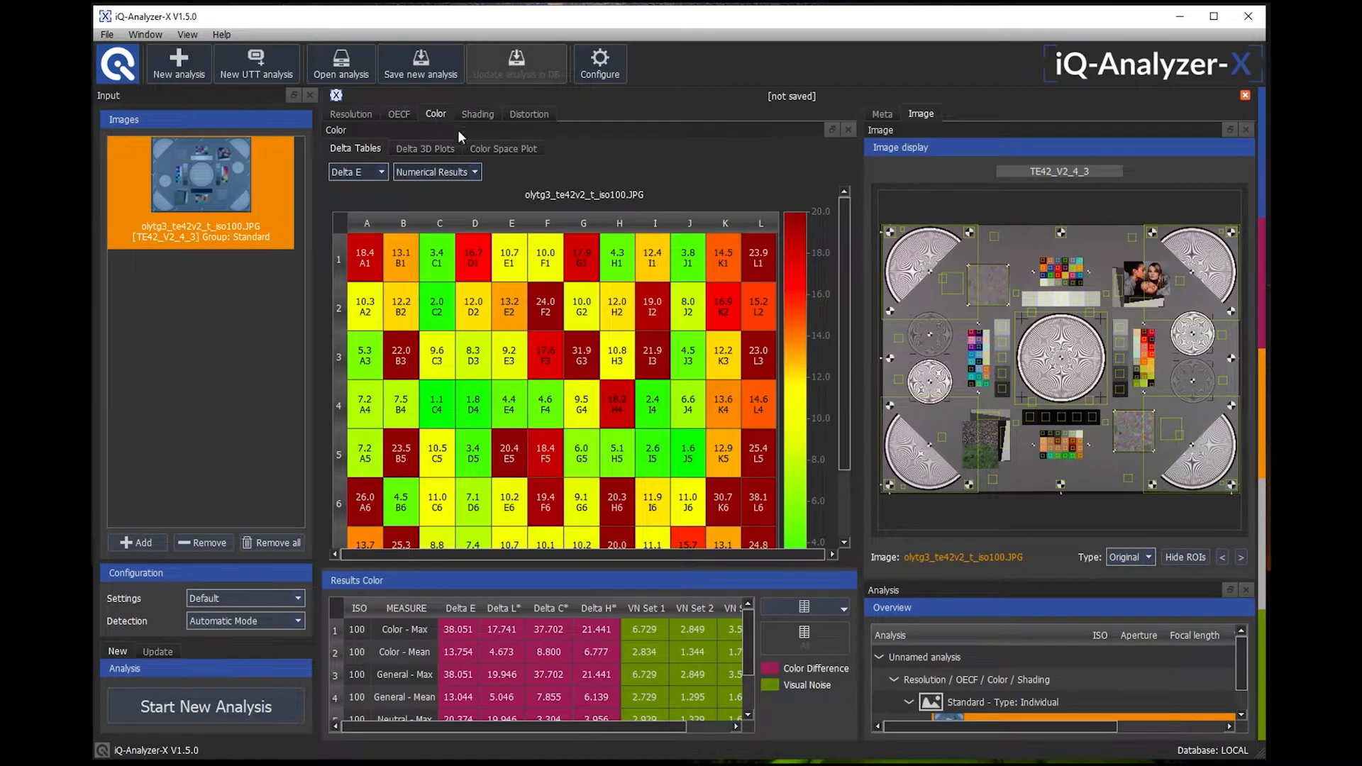
click(382, 171)
click(359, 197)
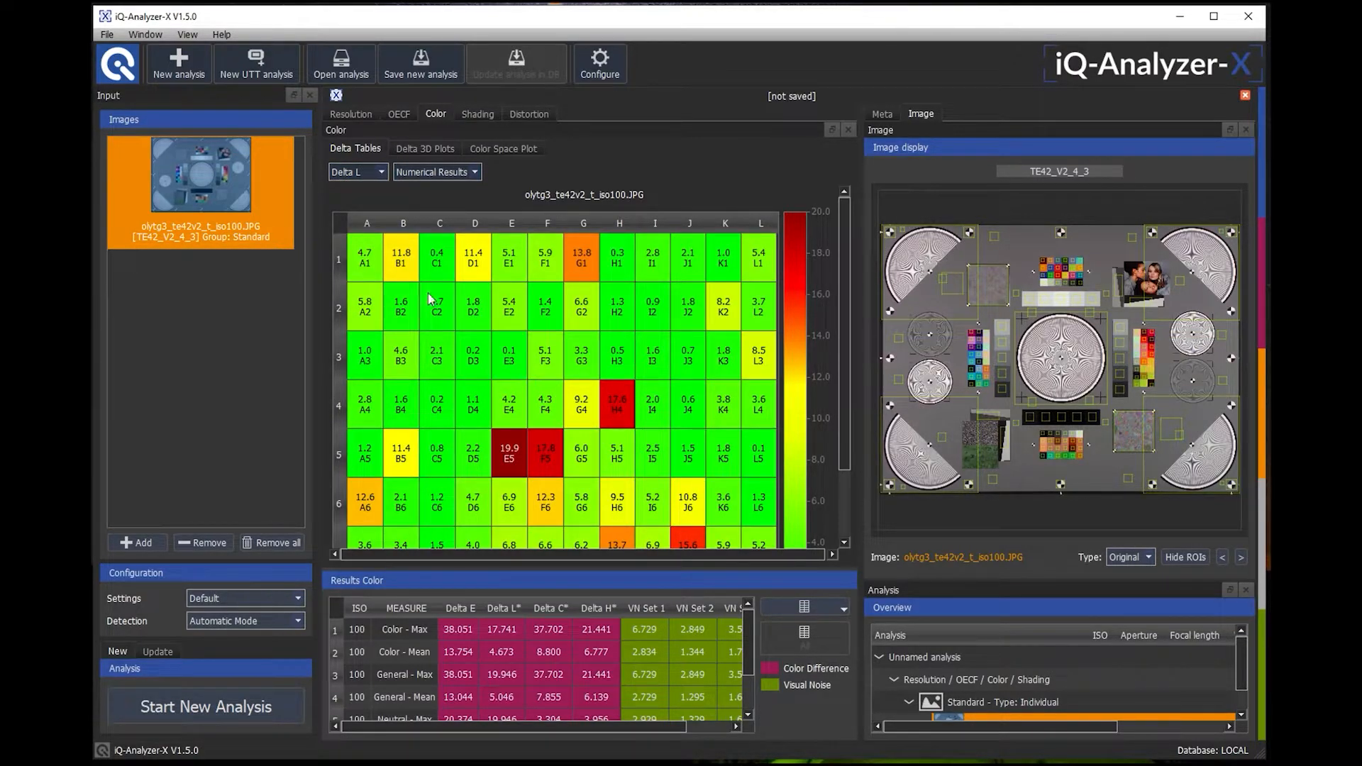
click(378, 174)
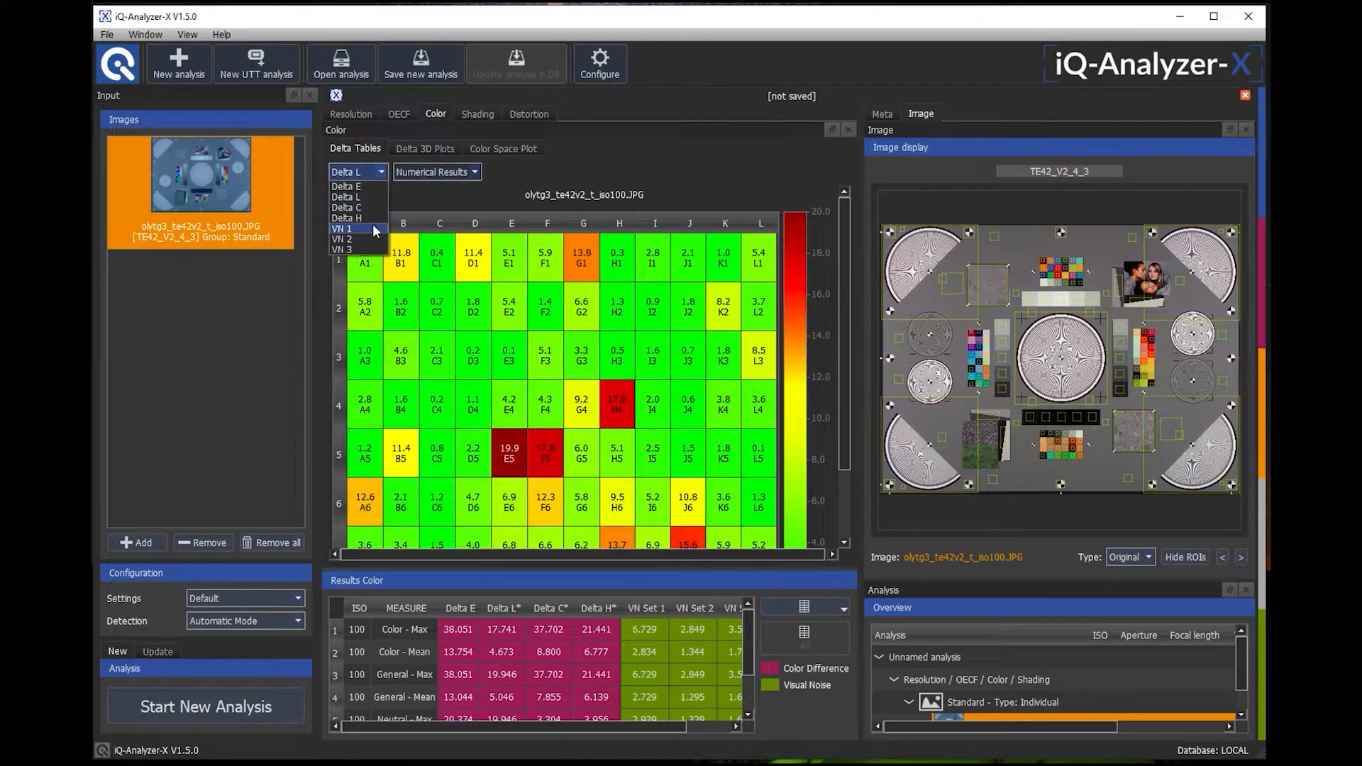
click(348, 186)
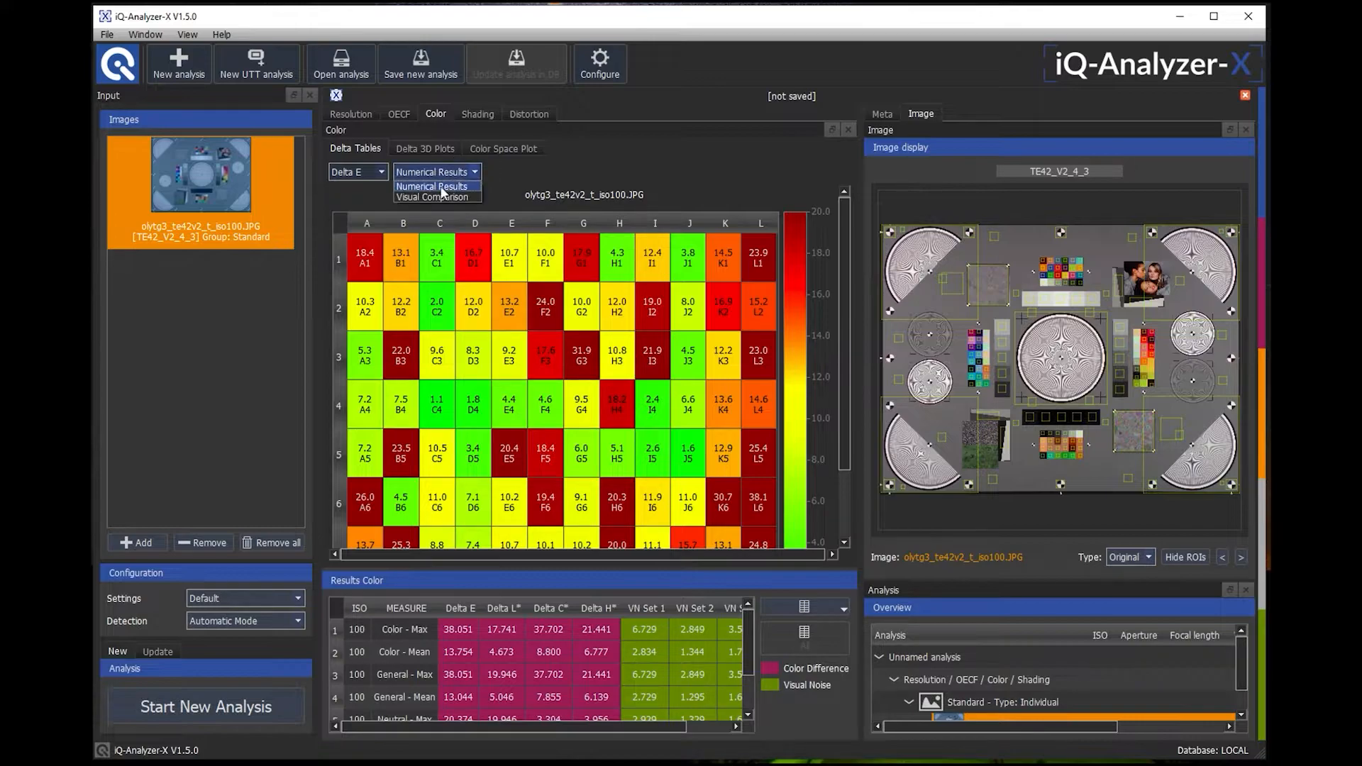
Display the Delta E table as Visual Comparison, and view the Delta 3D plot rotated to another side.
click(441, 186)
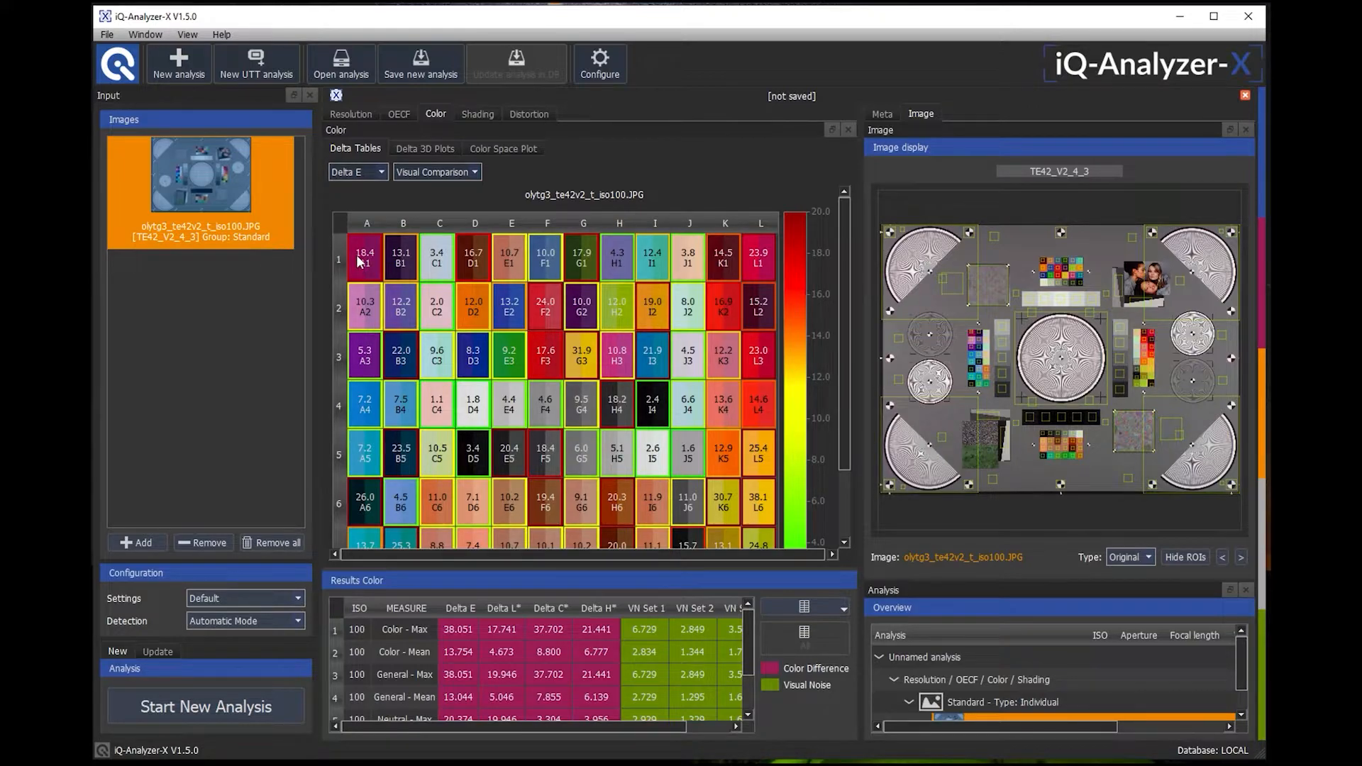
click(474, 173)
click(474, 173)
click(433, 151)
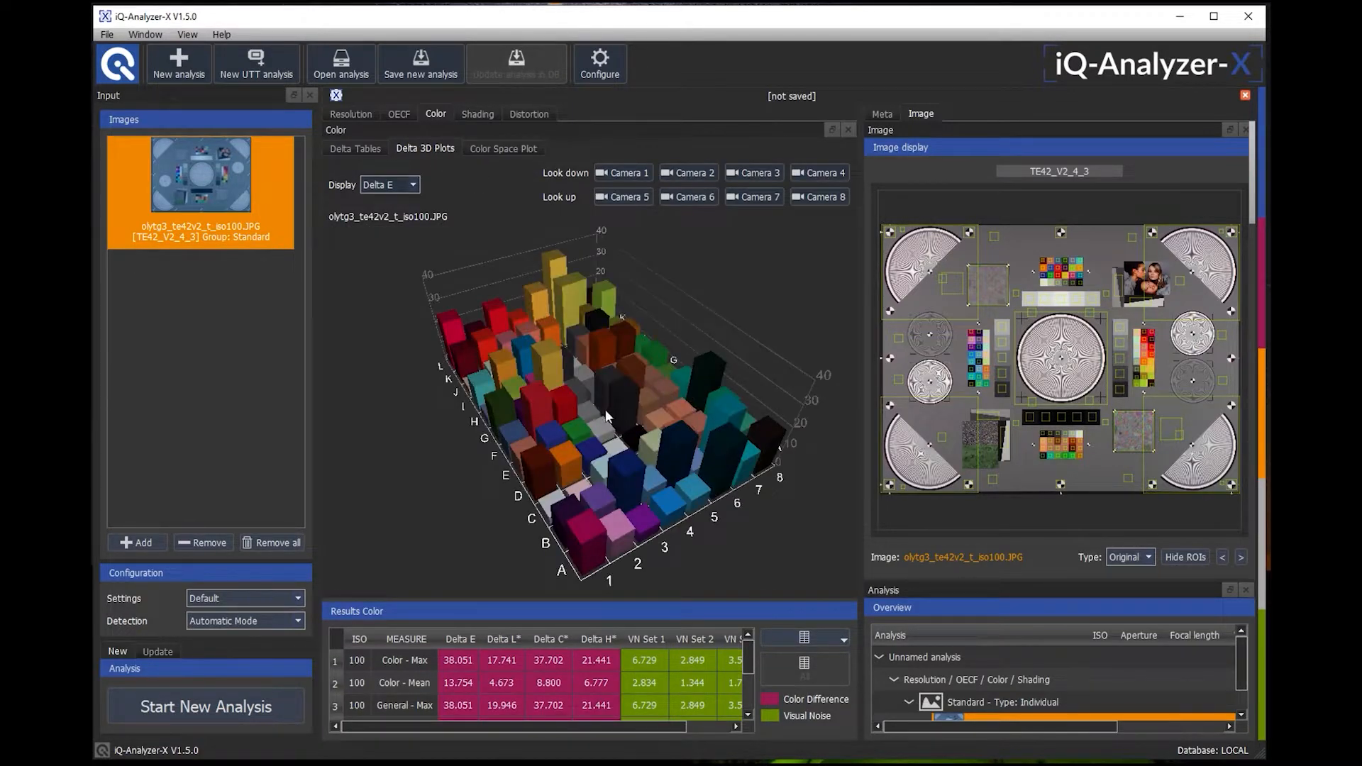
drag(588, 440, 579, 236)
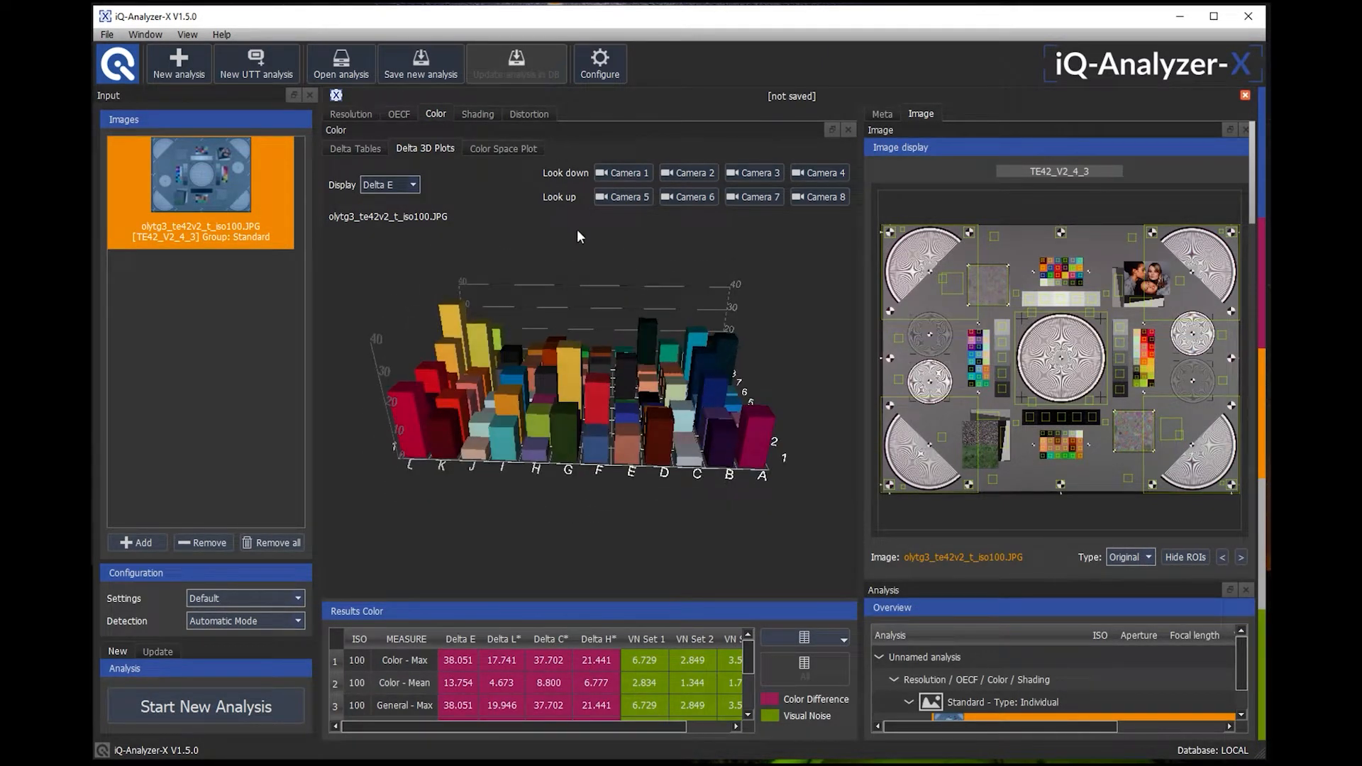
Examine the Color Space Plot by rotating it and zooming in and out on the reference and measured color points.
click(513, 148)
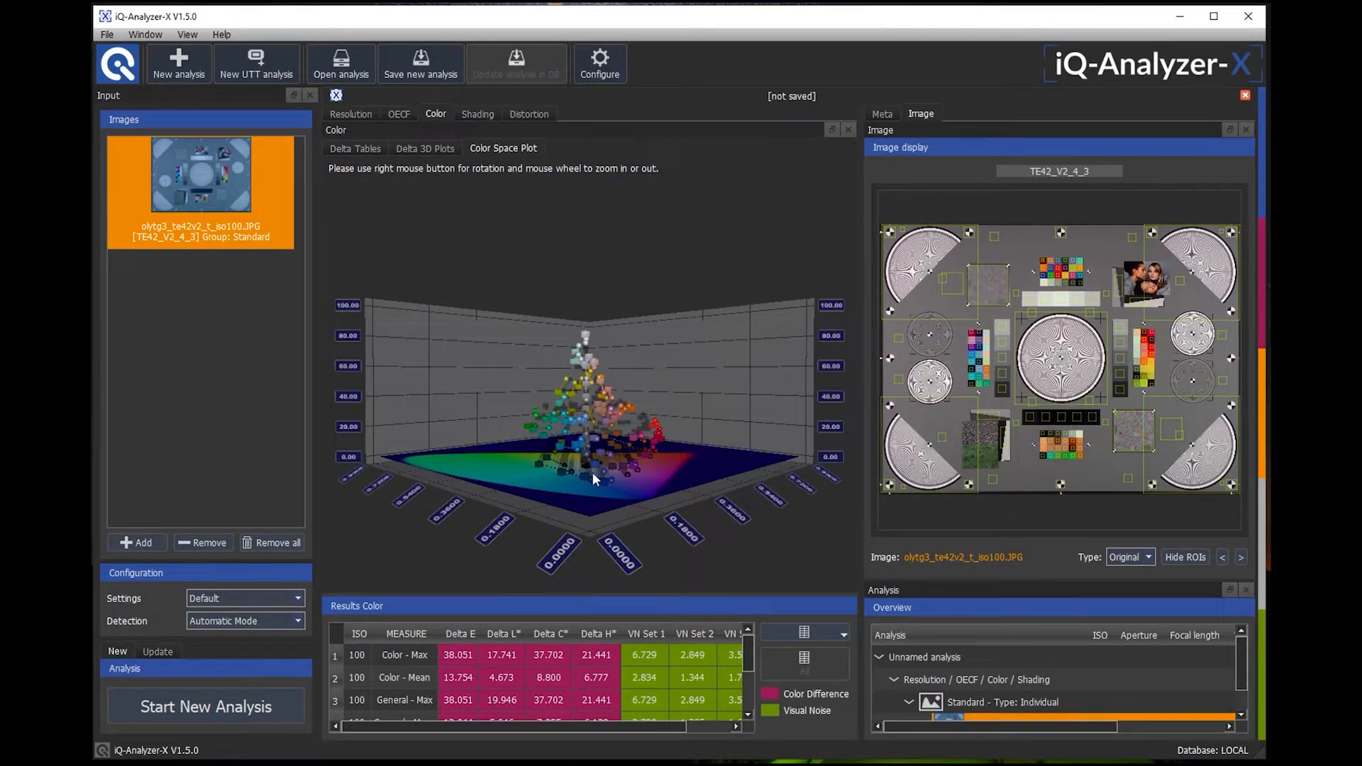
drag(592, 473, 636, 491)
scroll(634, 460, up, 4)
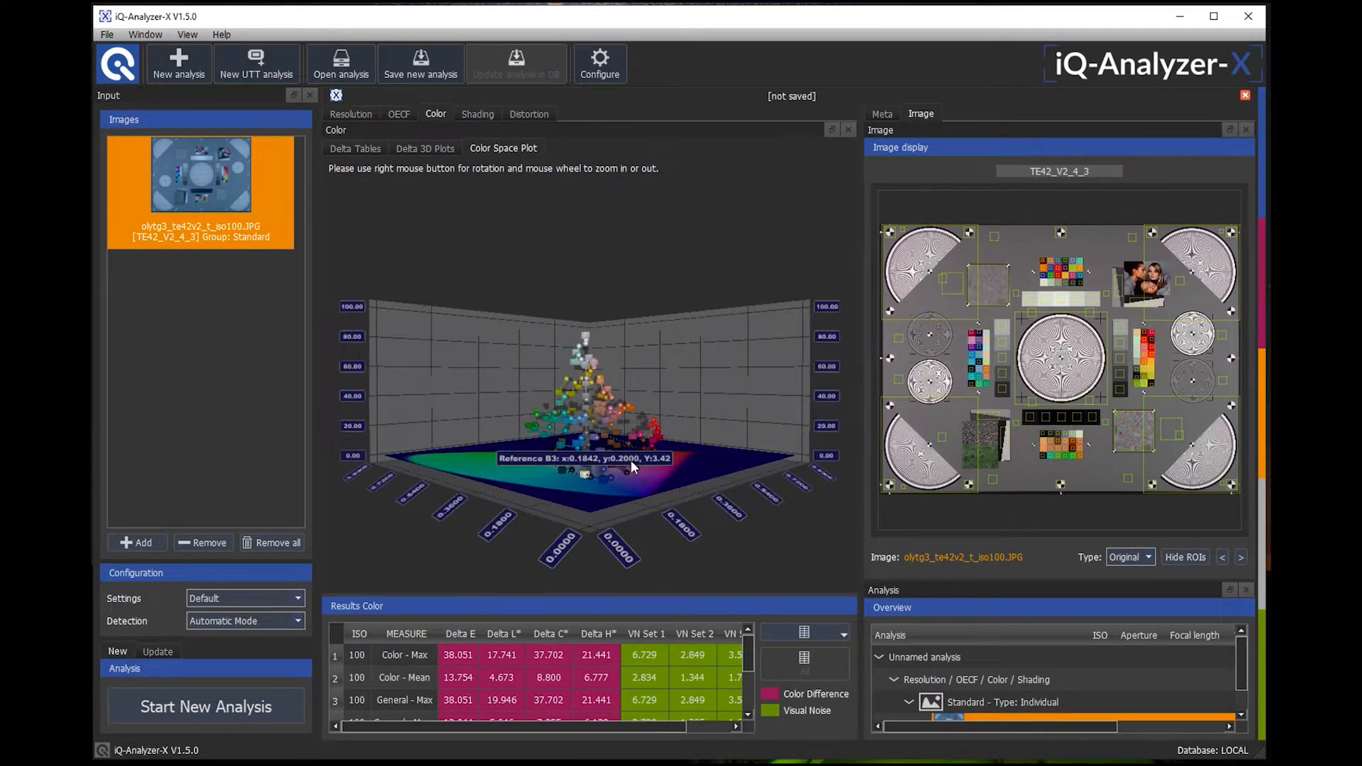
scroll(631, 458, up, 5)
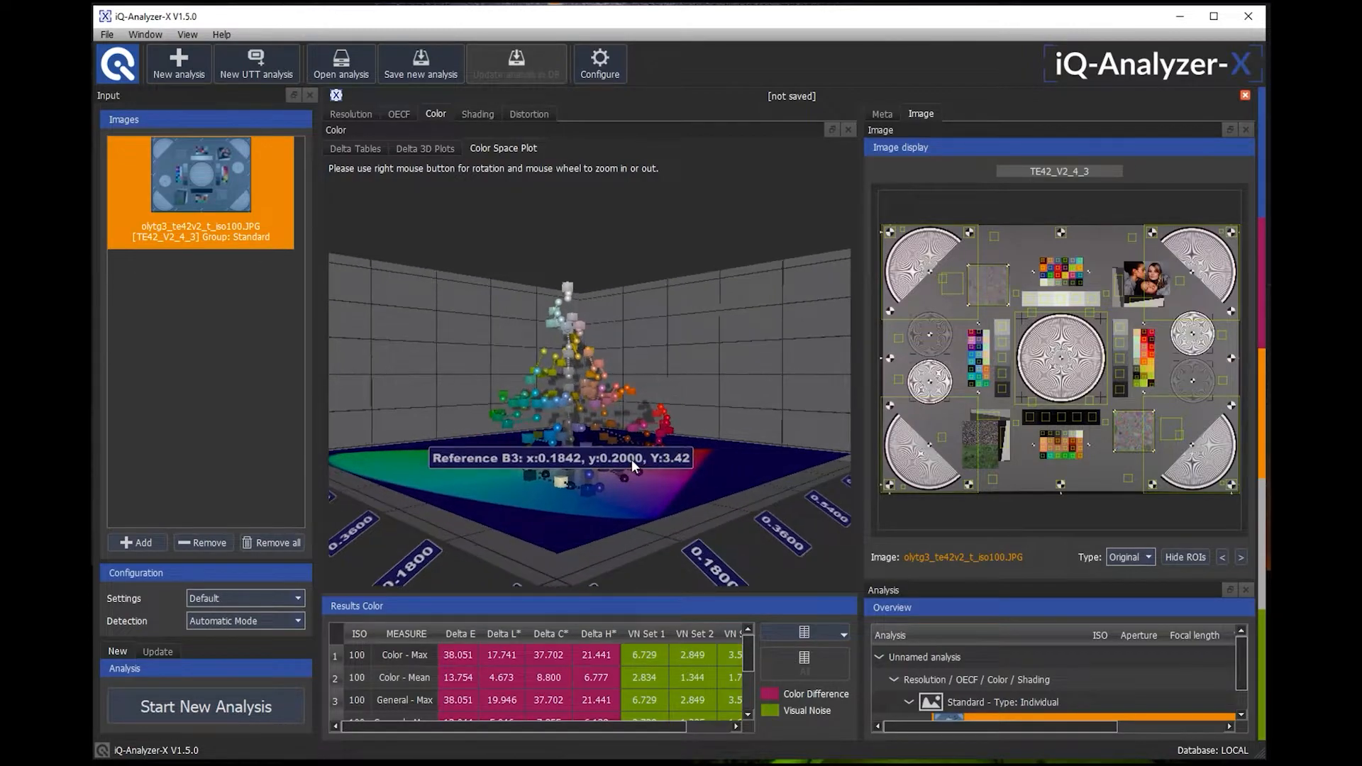
scroll(632, 458, up, 3)
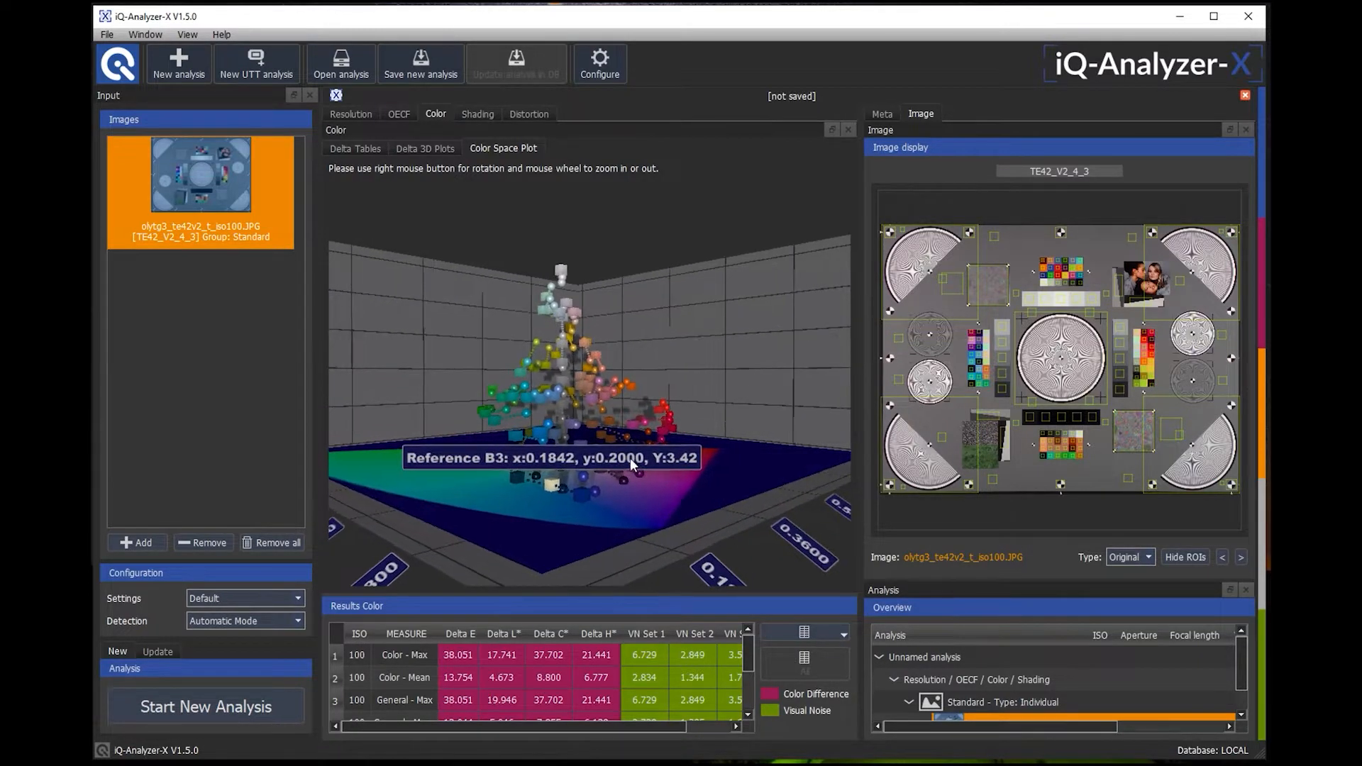
scroll(576, 371, up, 3)
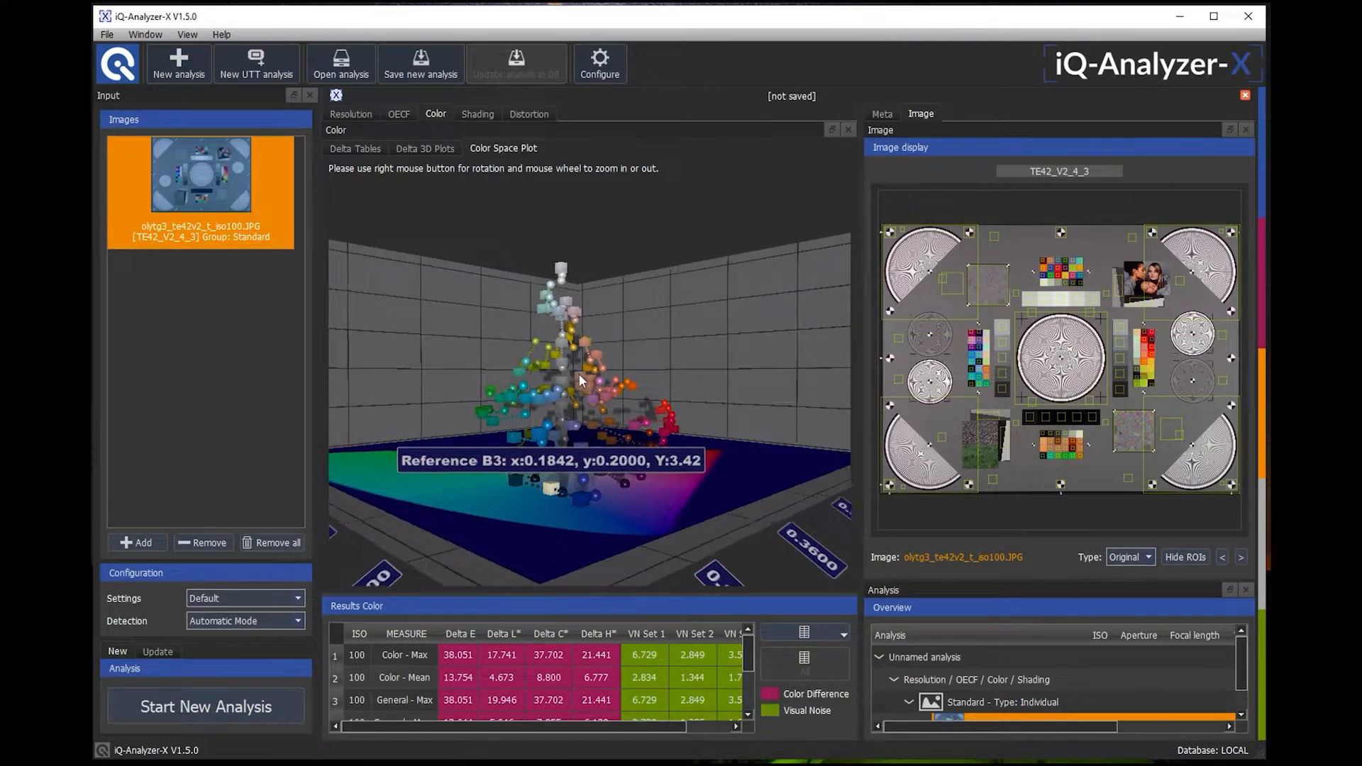
scroll(581, 375, up, 5)
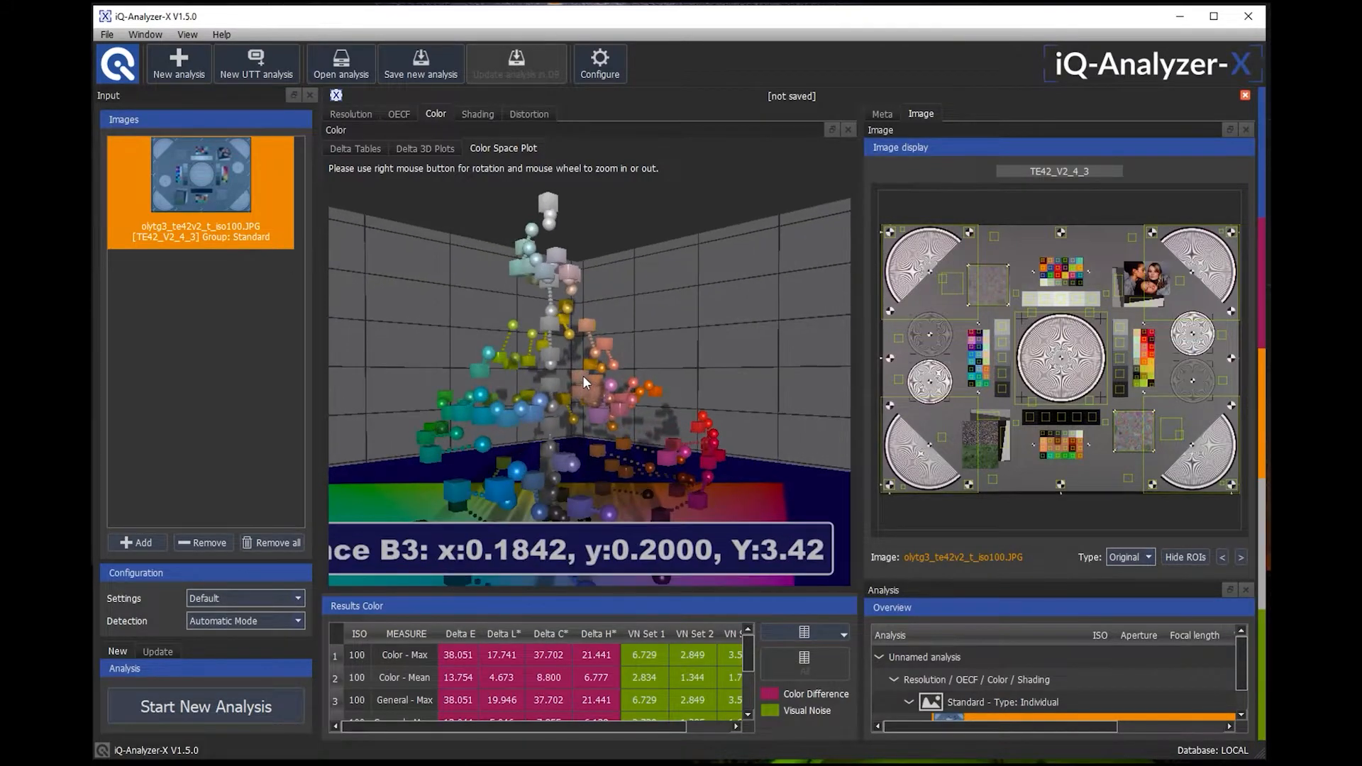
scroll(583, 375, down, 5)
scroll(583, 376, down, 4)
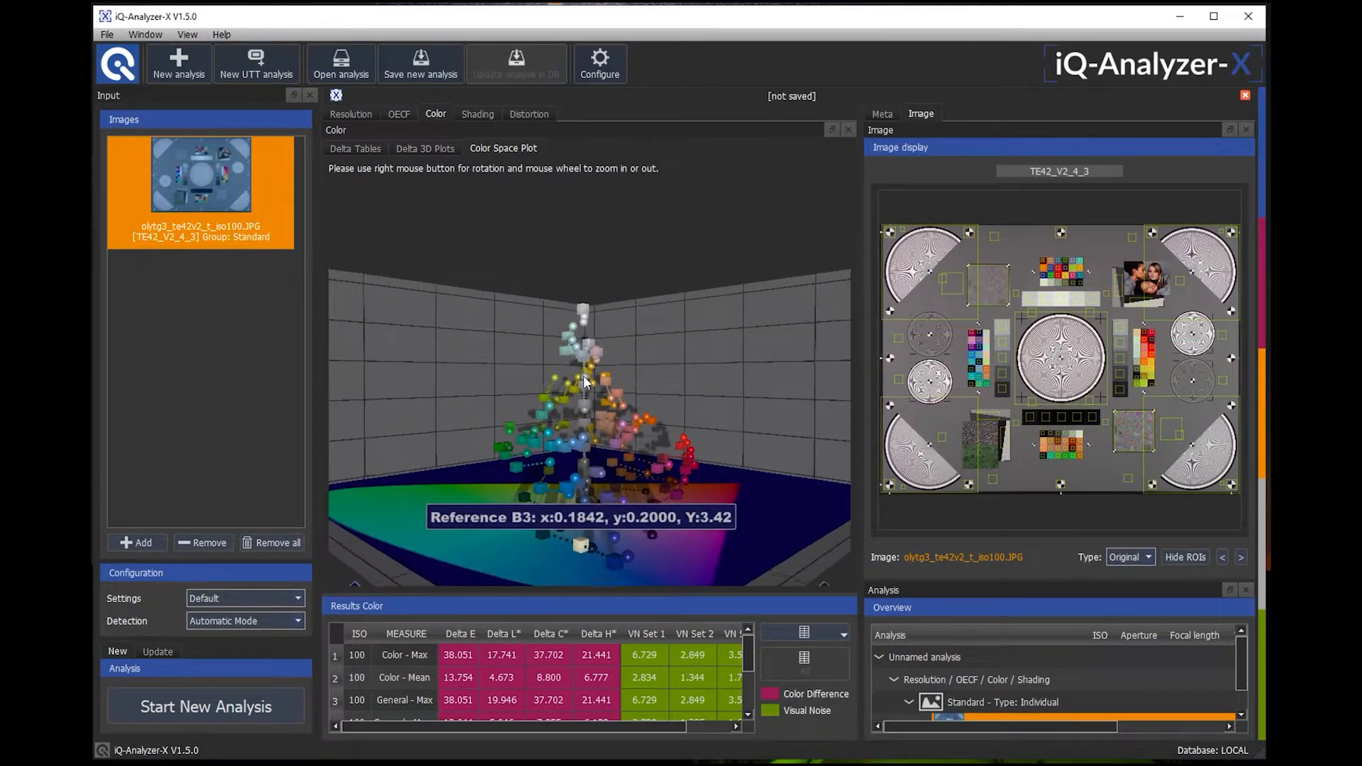
scroll(583, 381, down, 1)
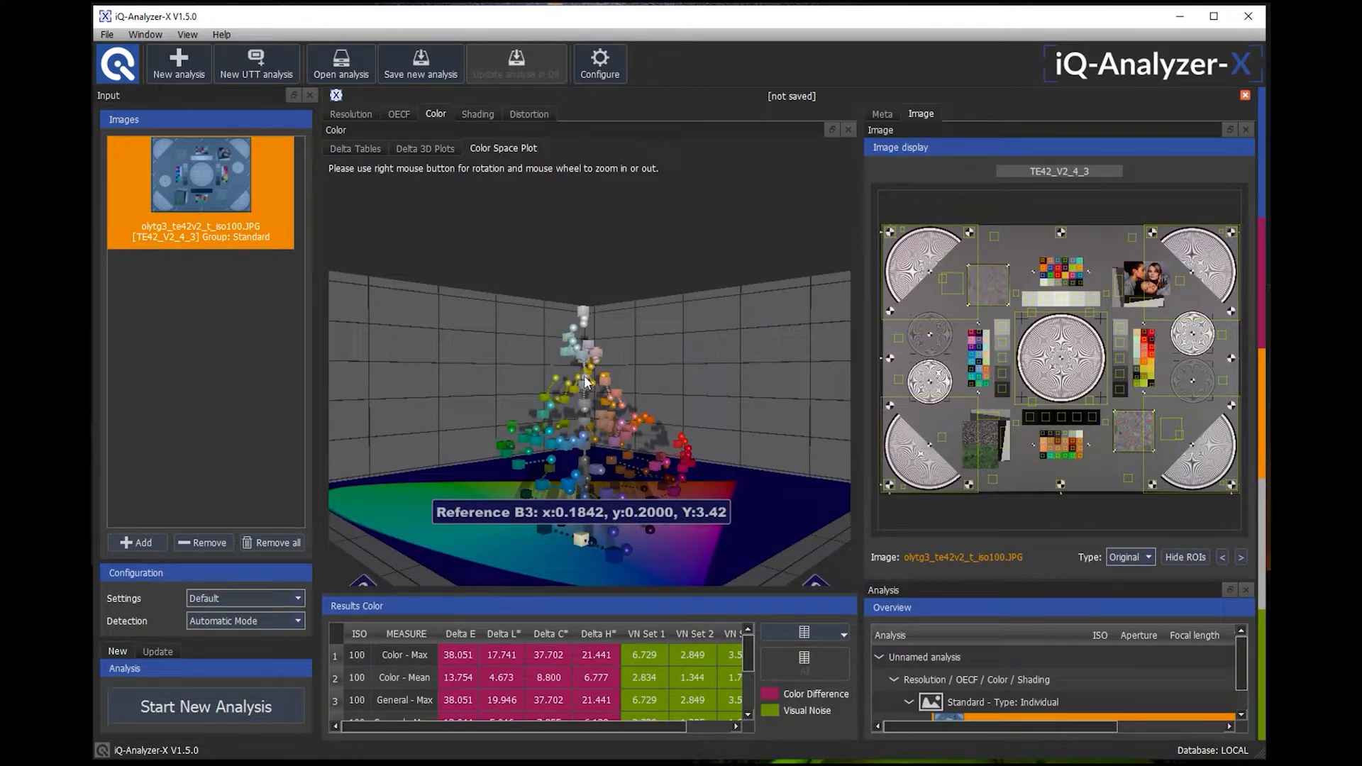
scroll(585, 380, down, 2)
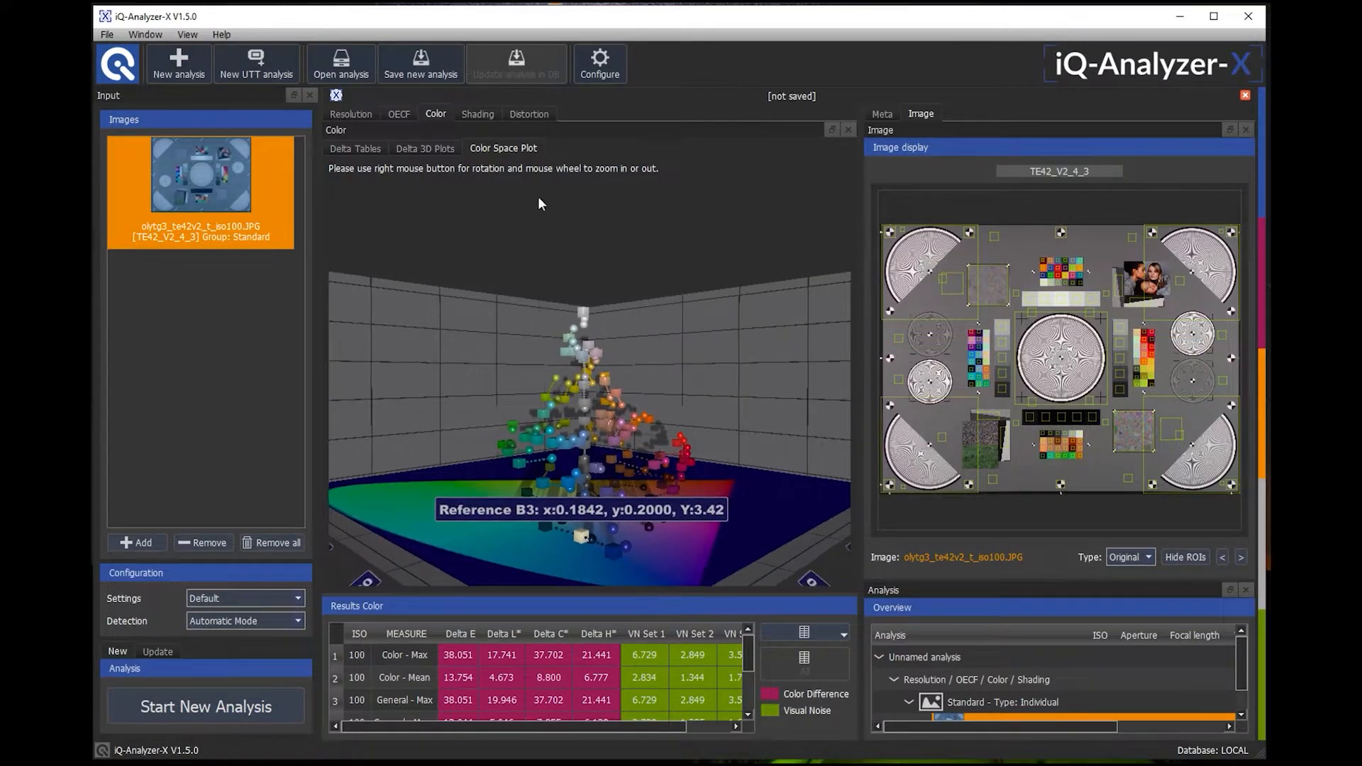
Revisit the OECF, Resolution and Color results of the analysis, ending on Resolution.
click(397, 113)
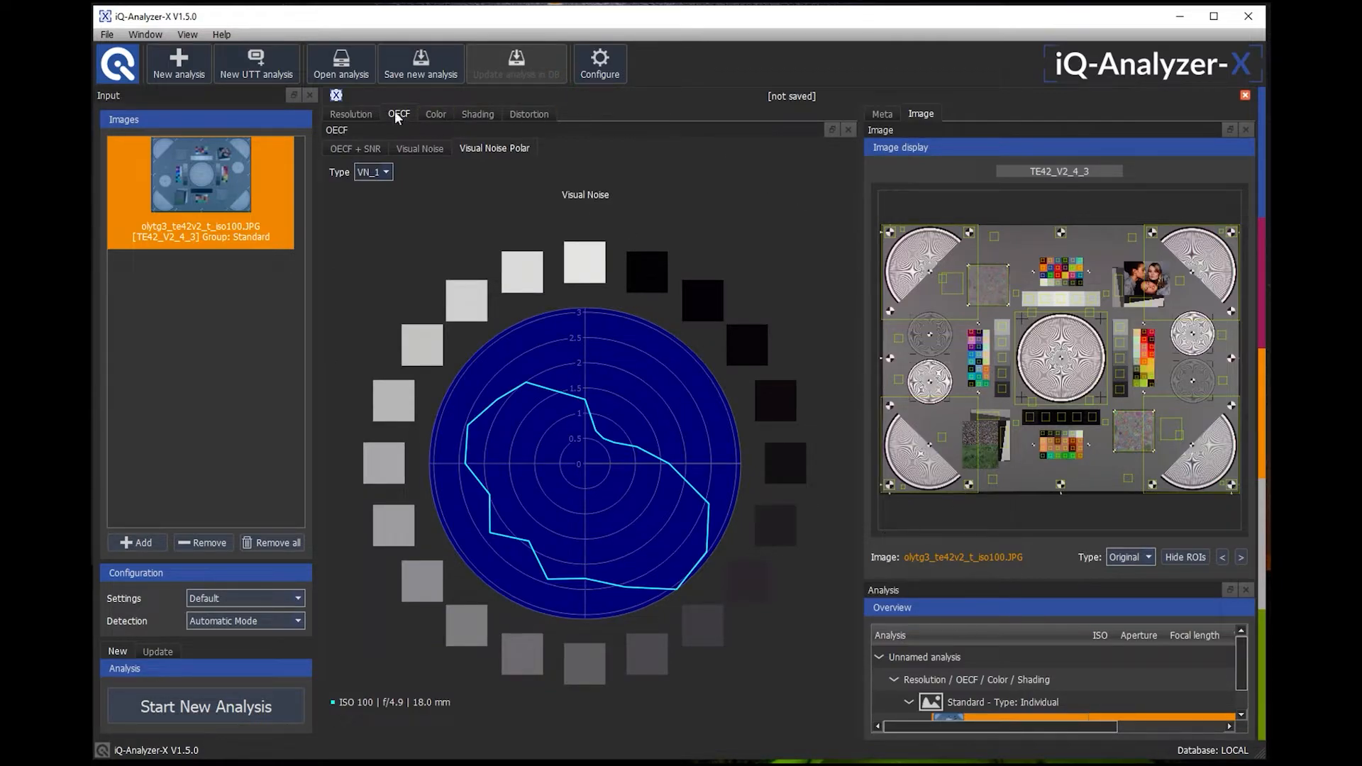
click(359, 114)
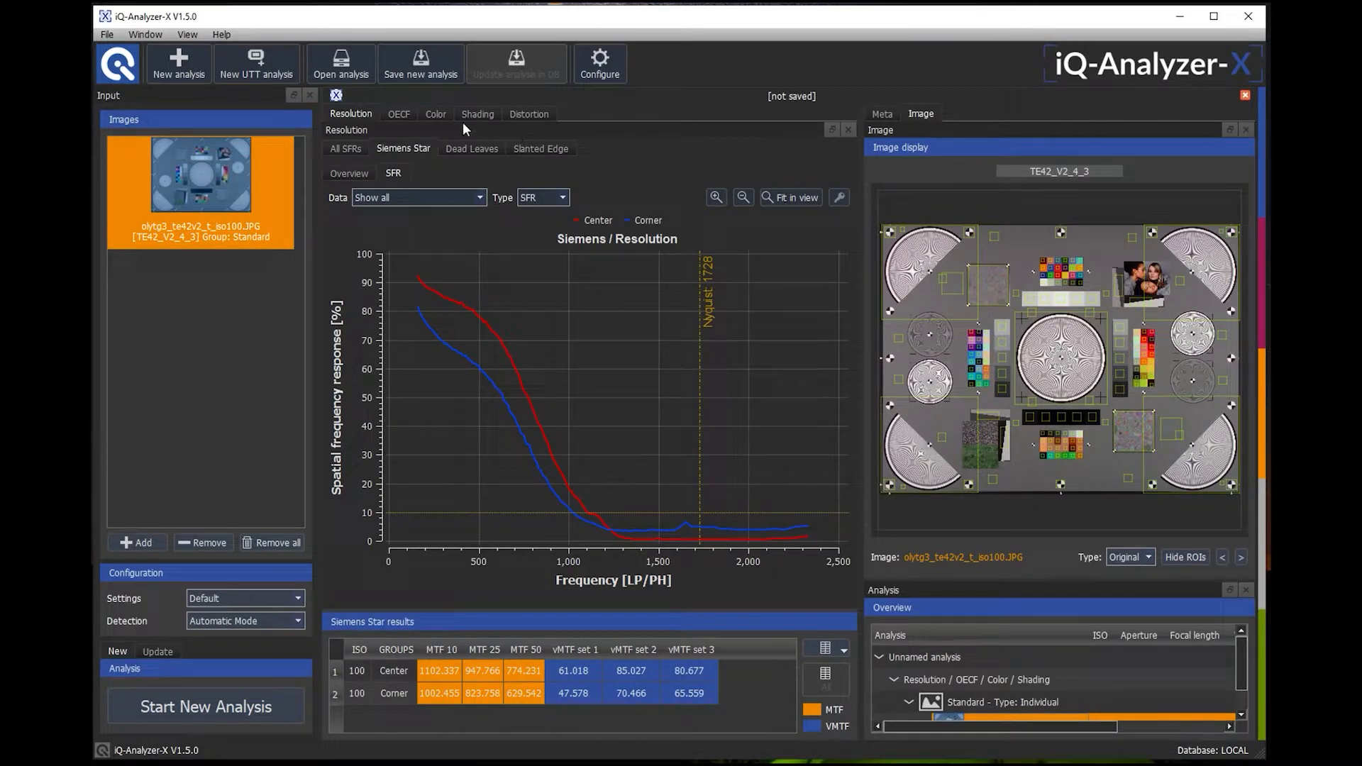
click(436, 112)
click(394, 114)
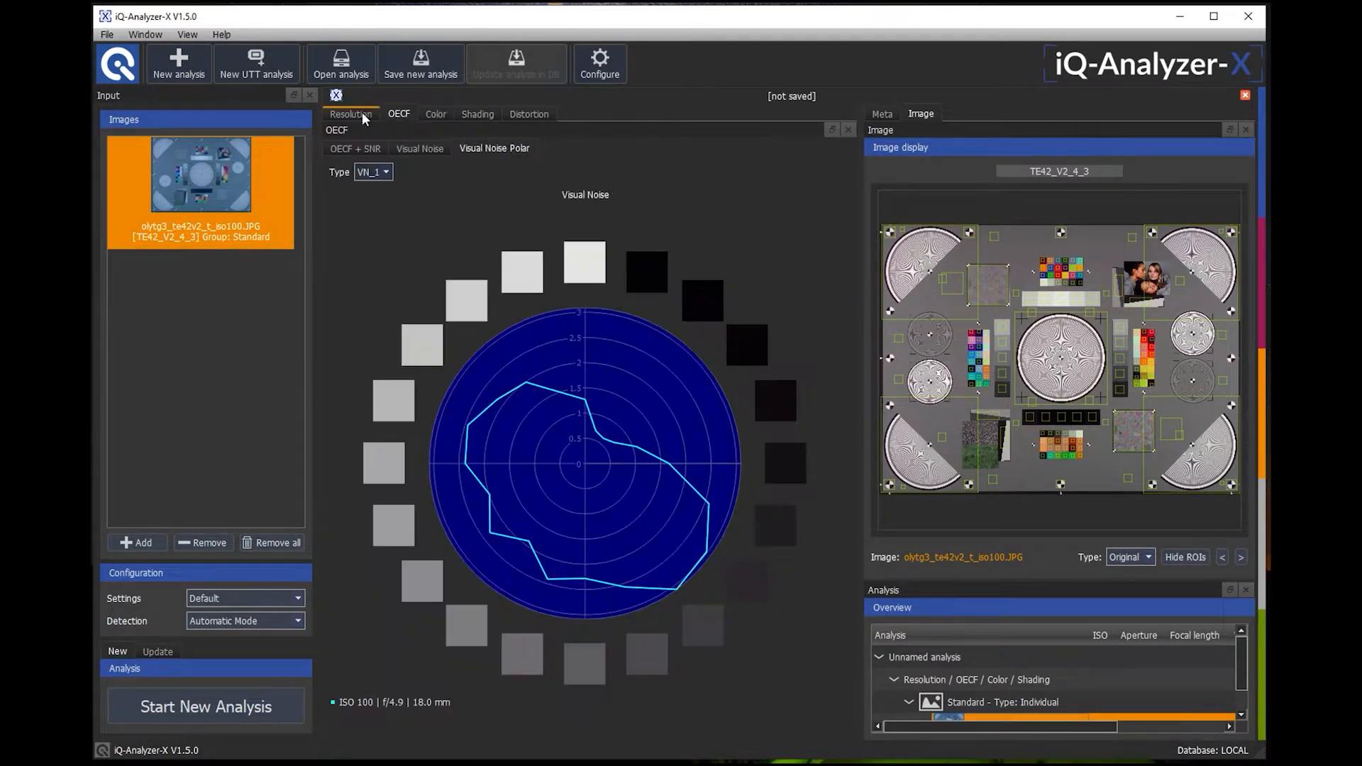
click(360, 113)
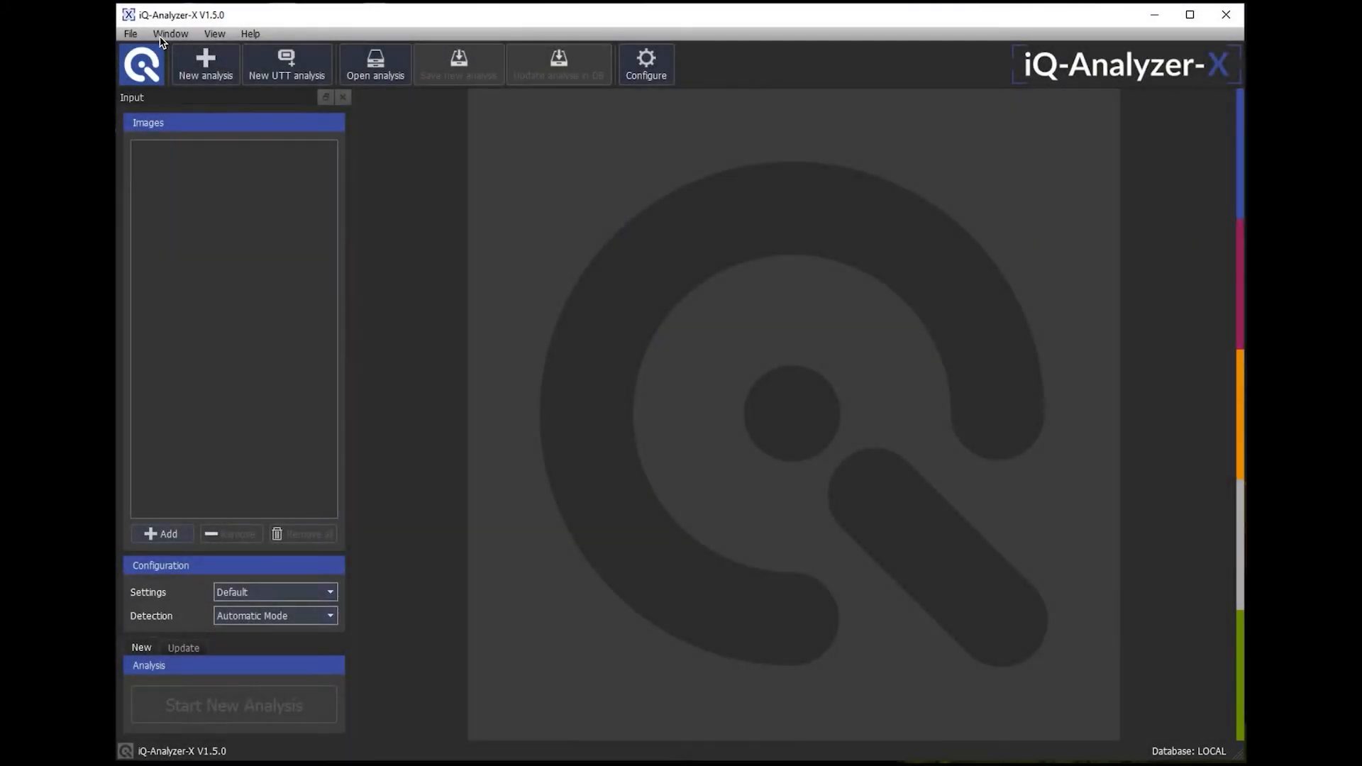
Start a new analysis and load all images from the iso folder inside TE42V2_Test.
click(204, 64)
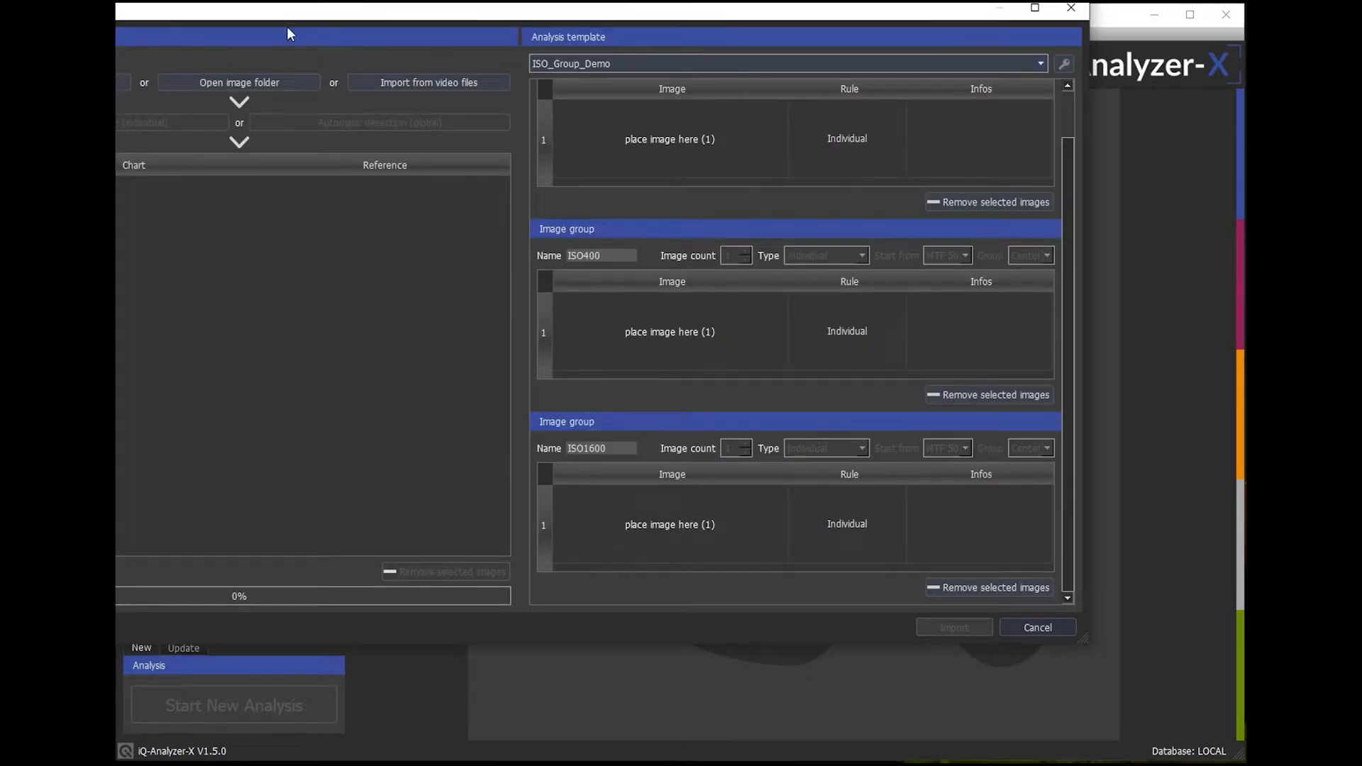
drag(268, 14, 438, 69)
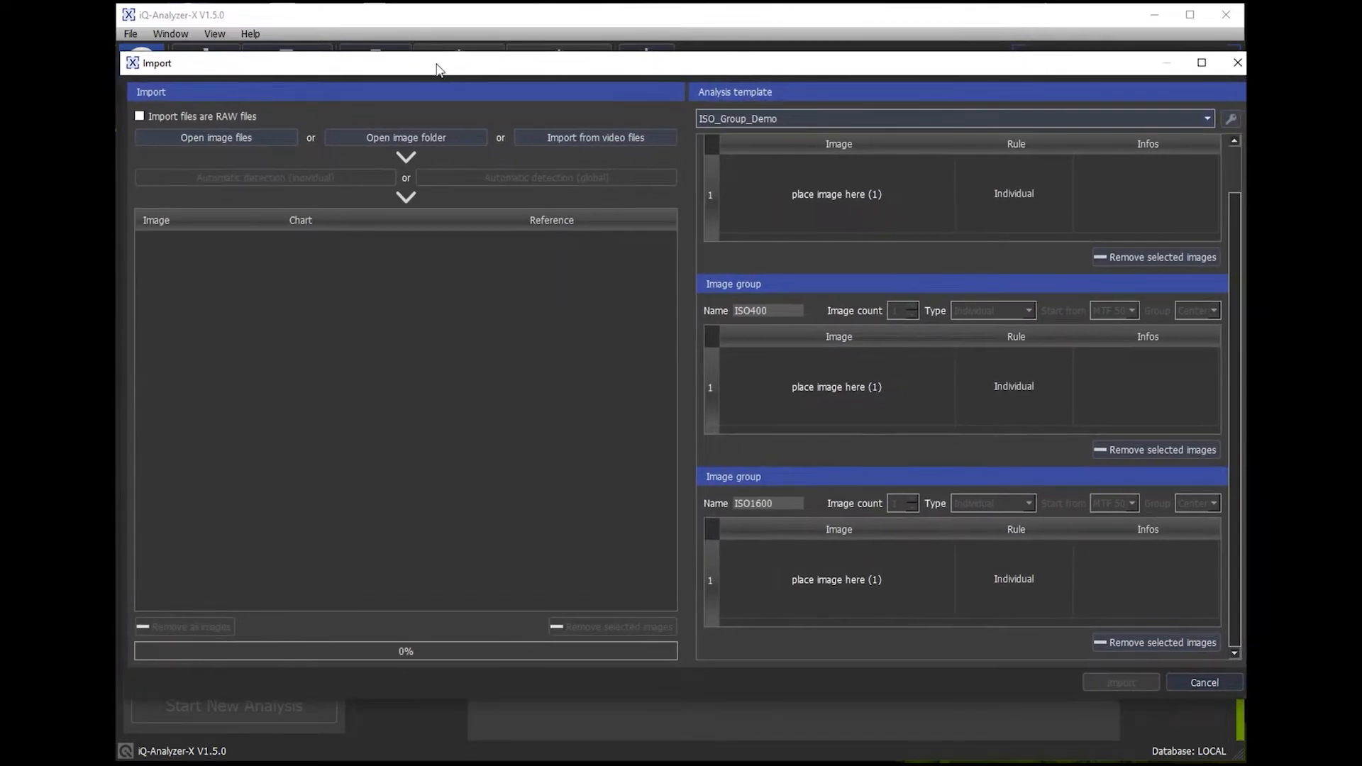
click(402, 136)
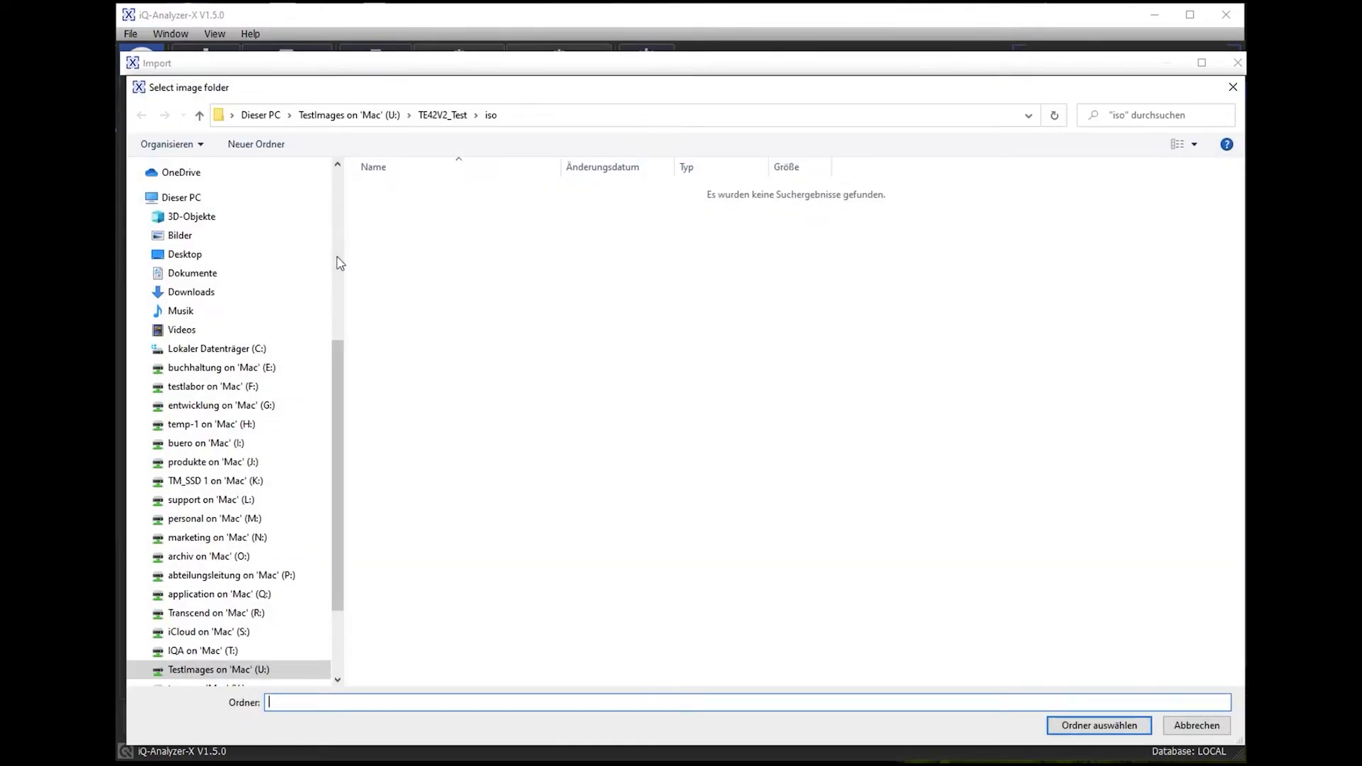
click(441, 117)
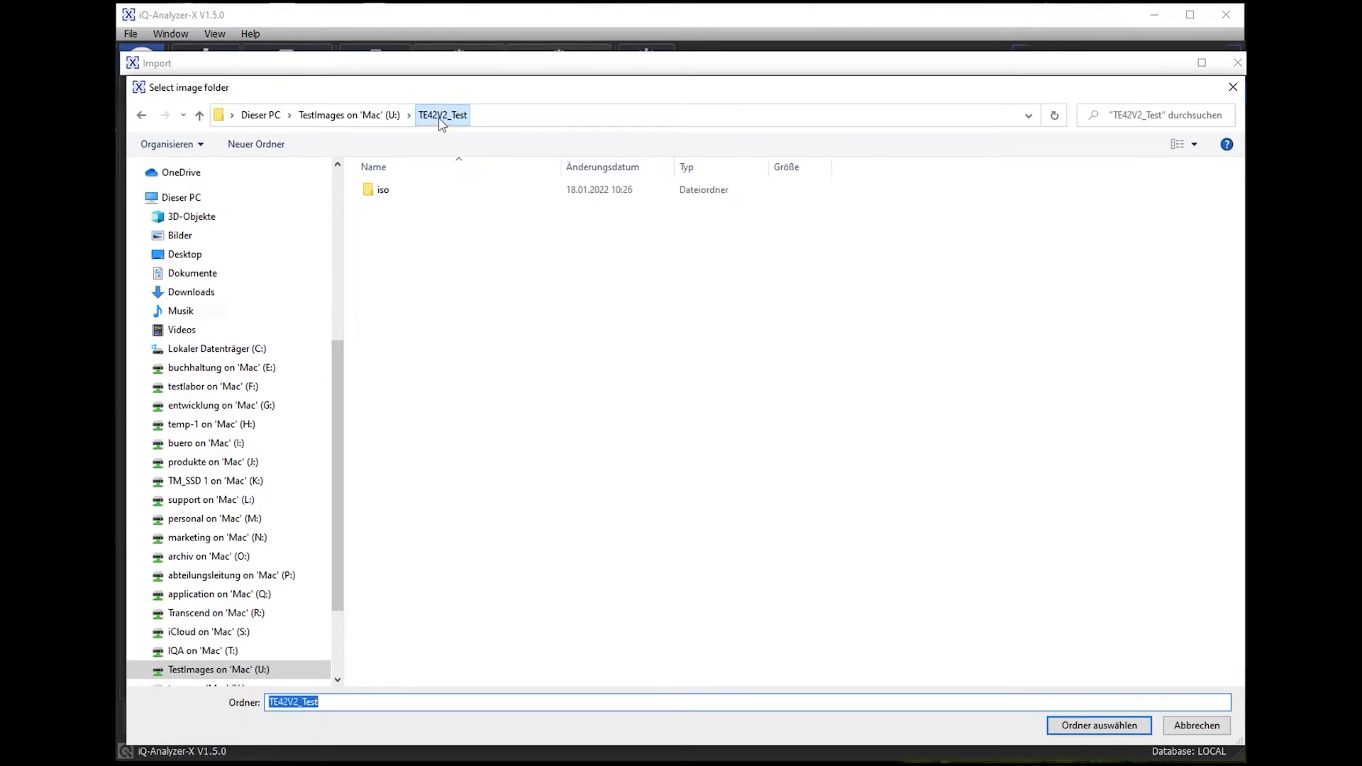
click(370, 189)
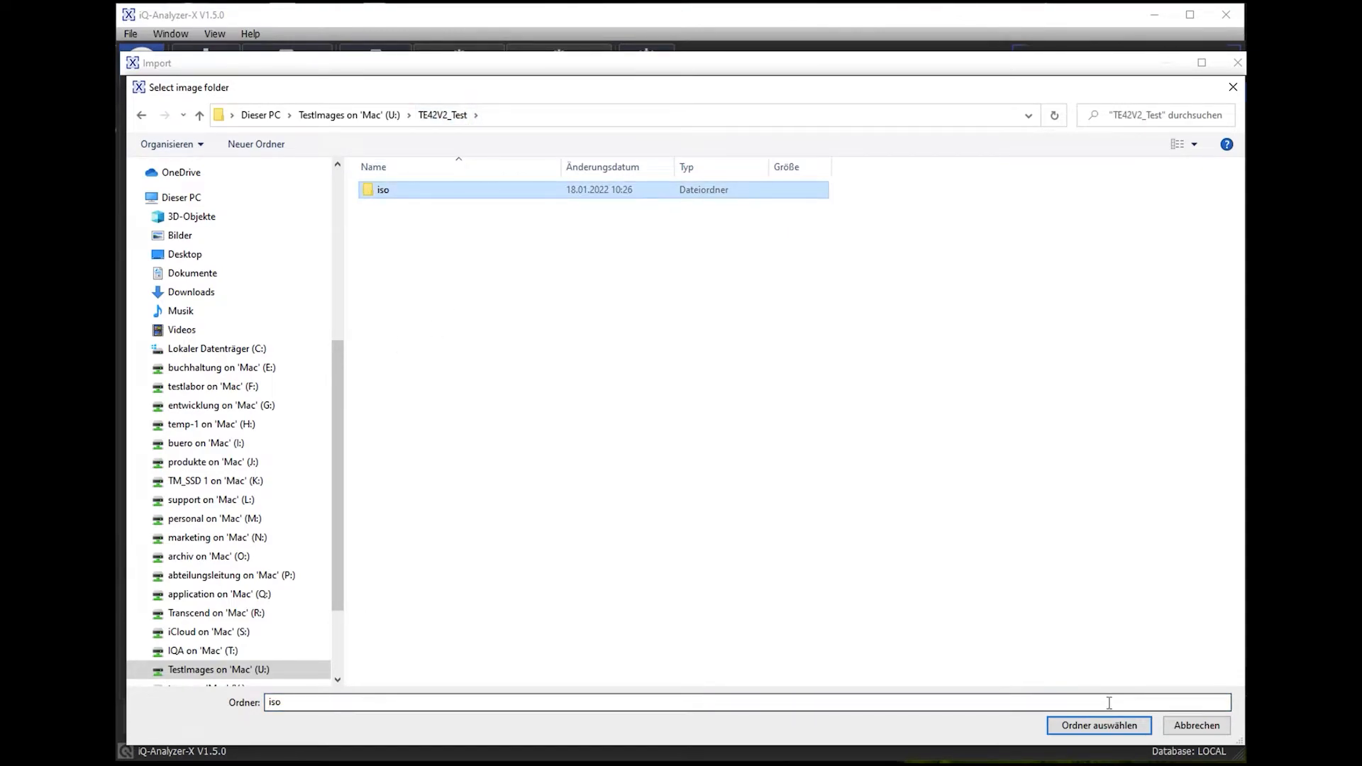
click(1101, 724)
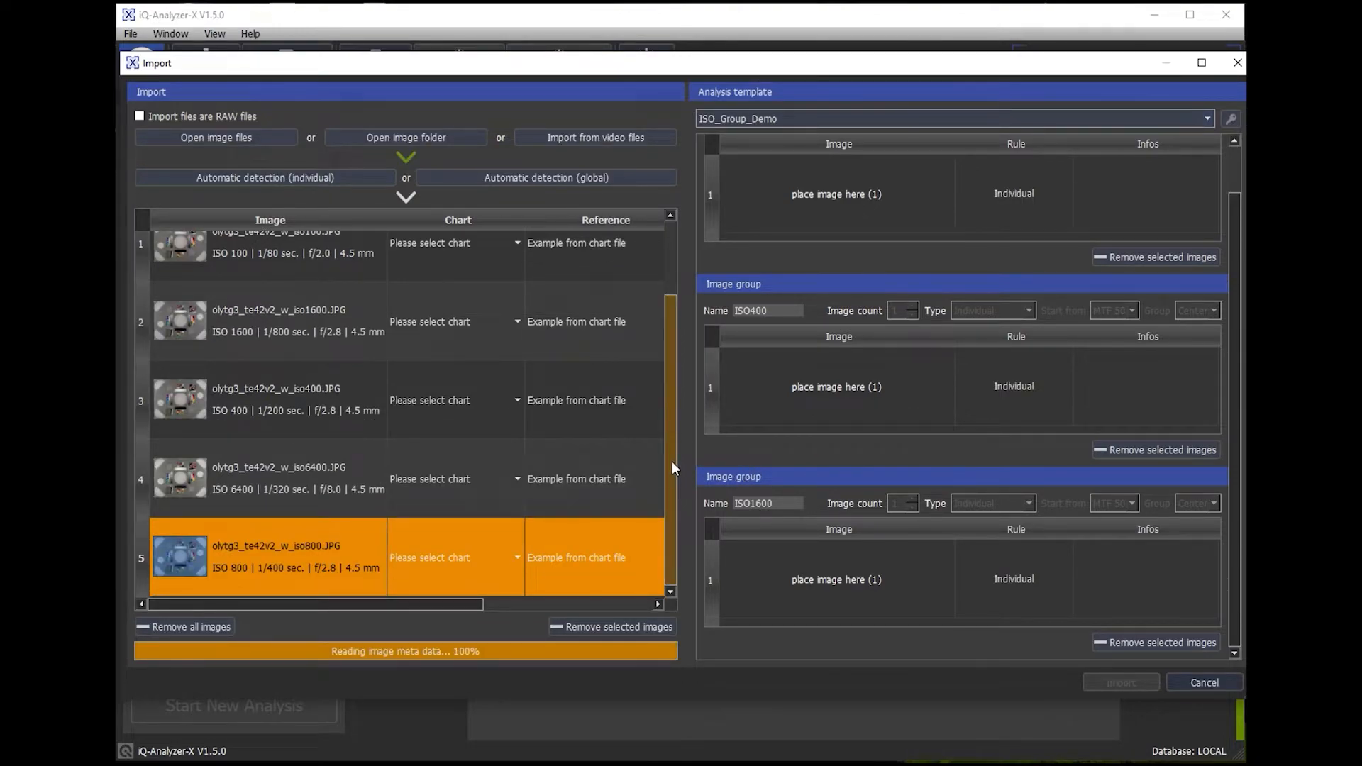
drag(671, 461, 686, 362)
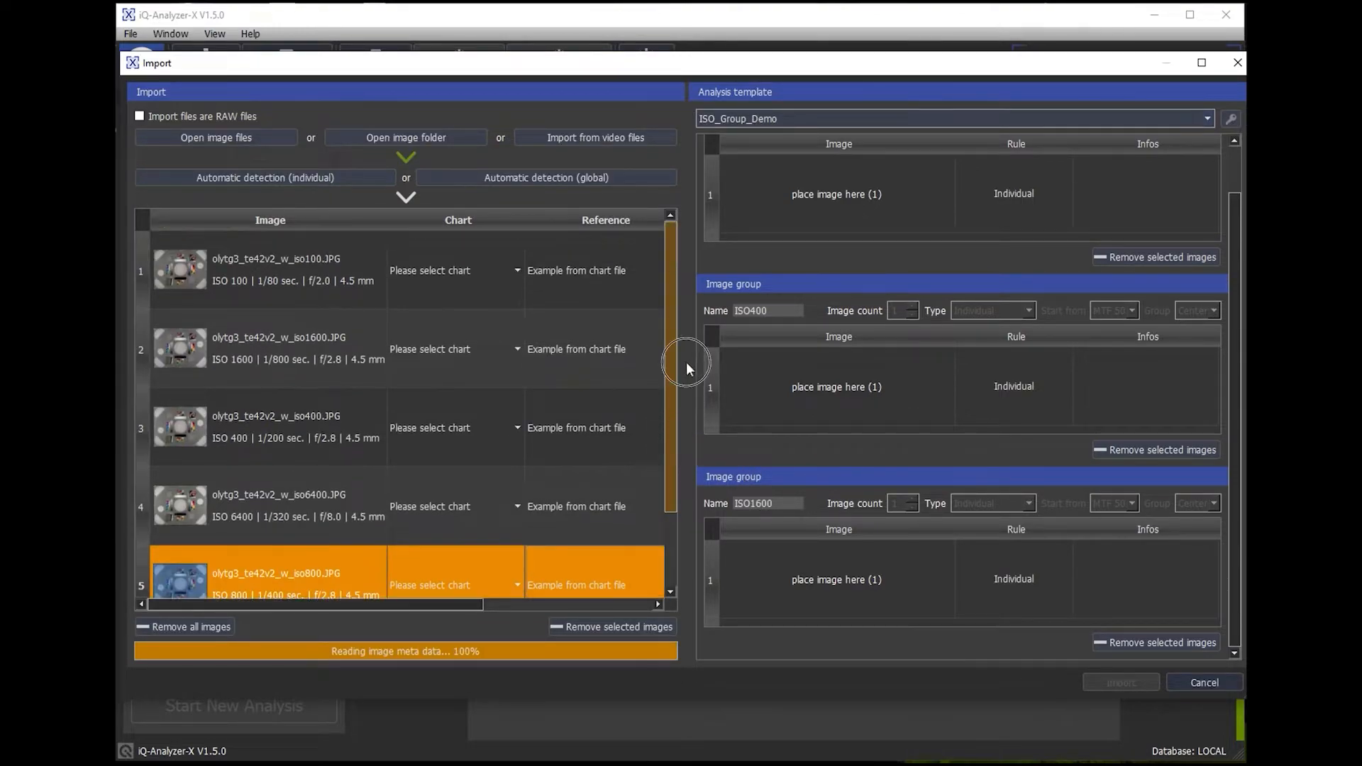
Run the global automatic chart detection on the loaded images and check the charts assigned in the image list.
click(536, 176)
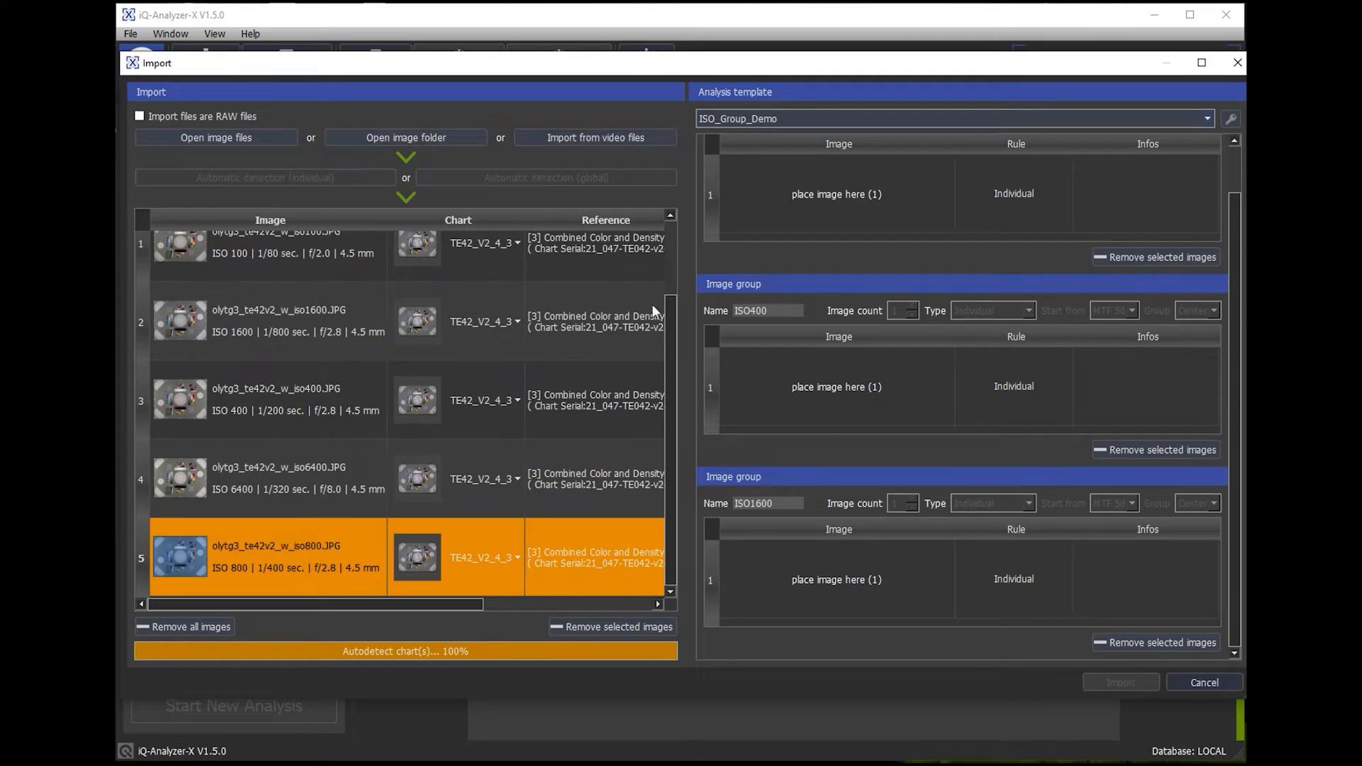
drag(674, 391, 673, 284)
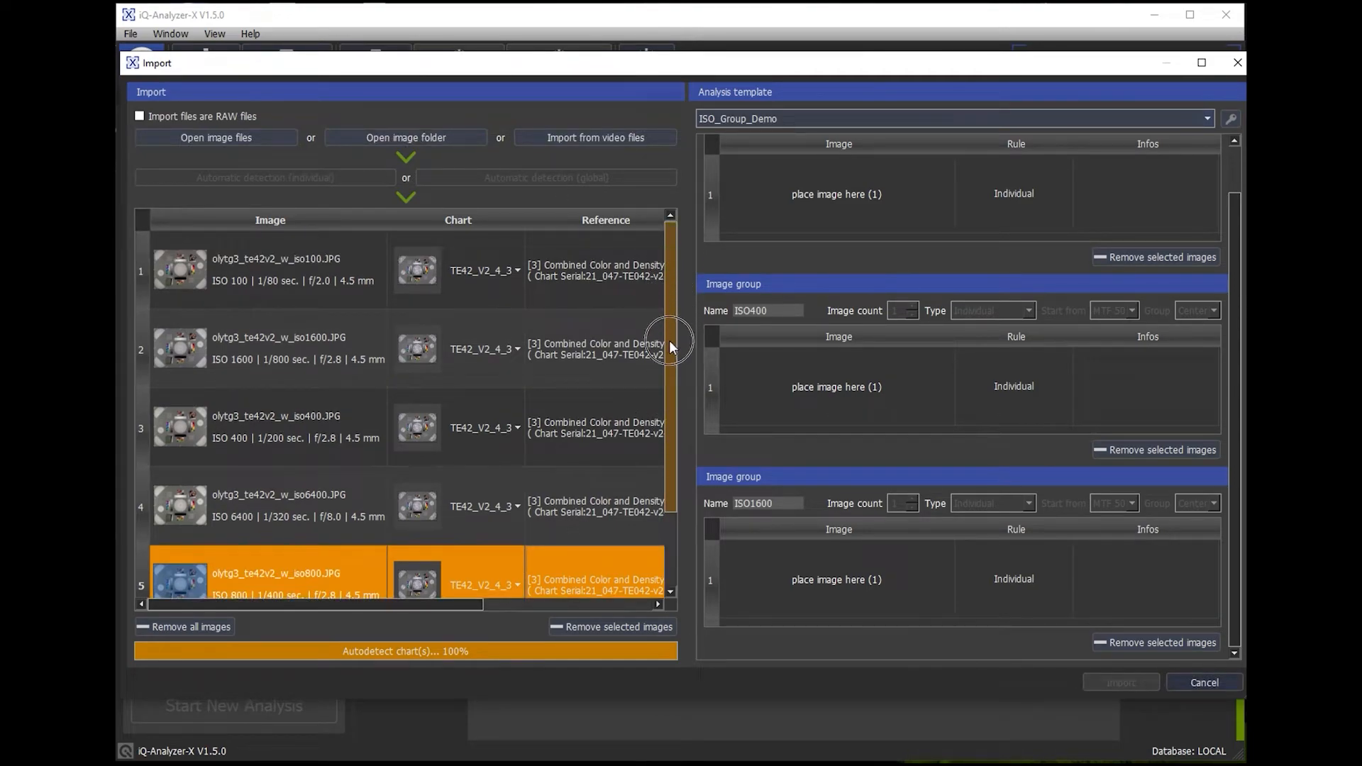
mouse_move(669, 339)
mouse_down()
mouse_move(669, 444)
mouse_move(666, 315)
mouse_up()
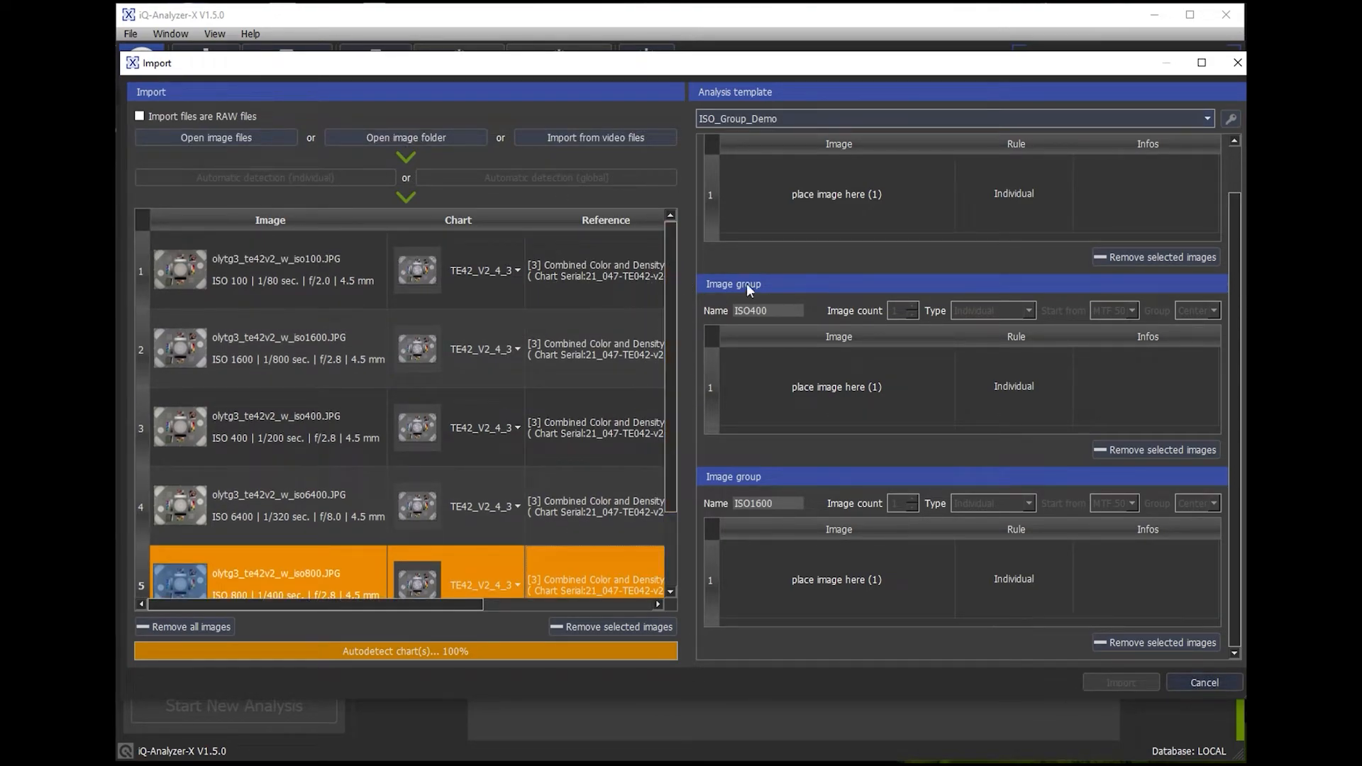
Switch the analysis template to Not used and then back to ISO_Group_Demo.
click(1209, 119)
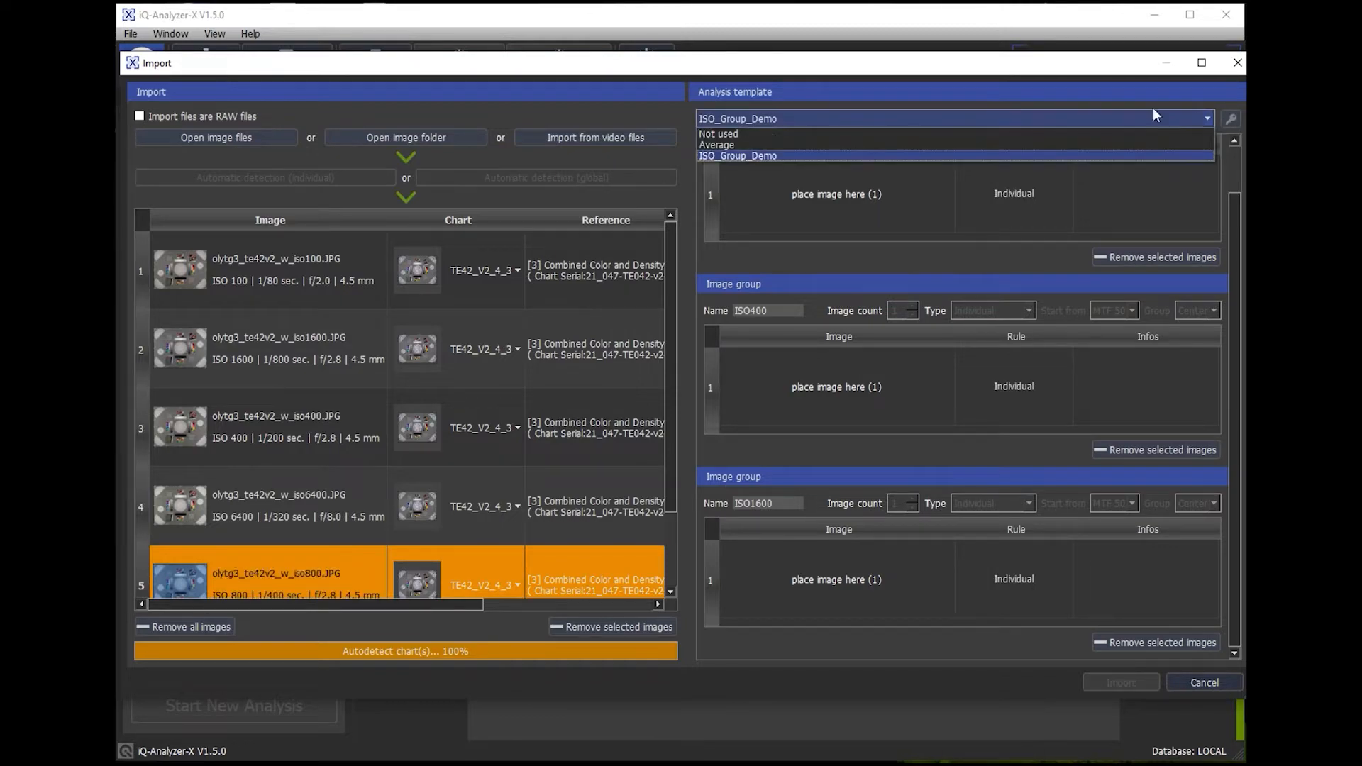
click(731, 132)
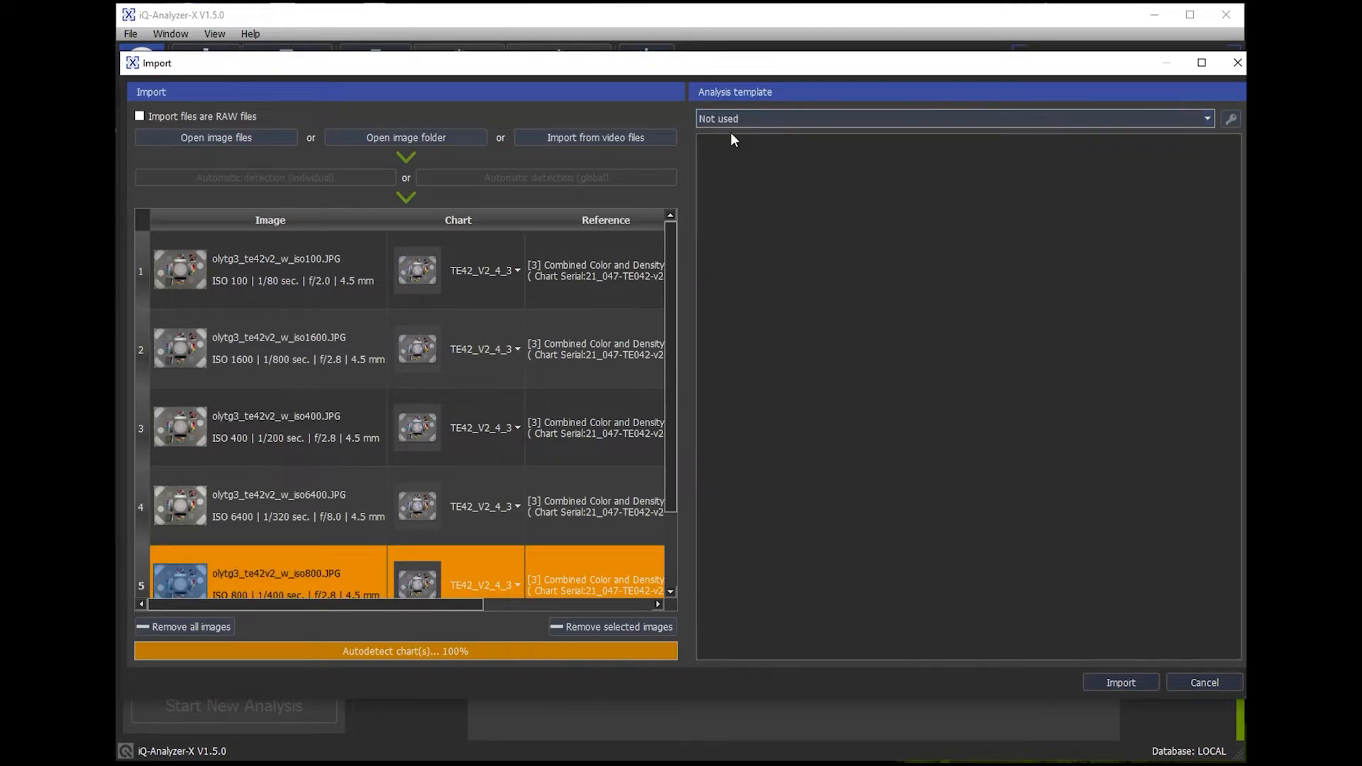
click(1210, 120)
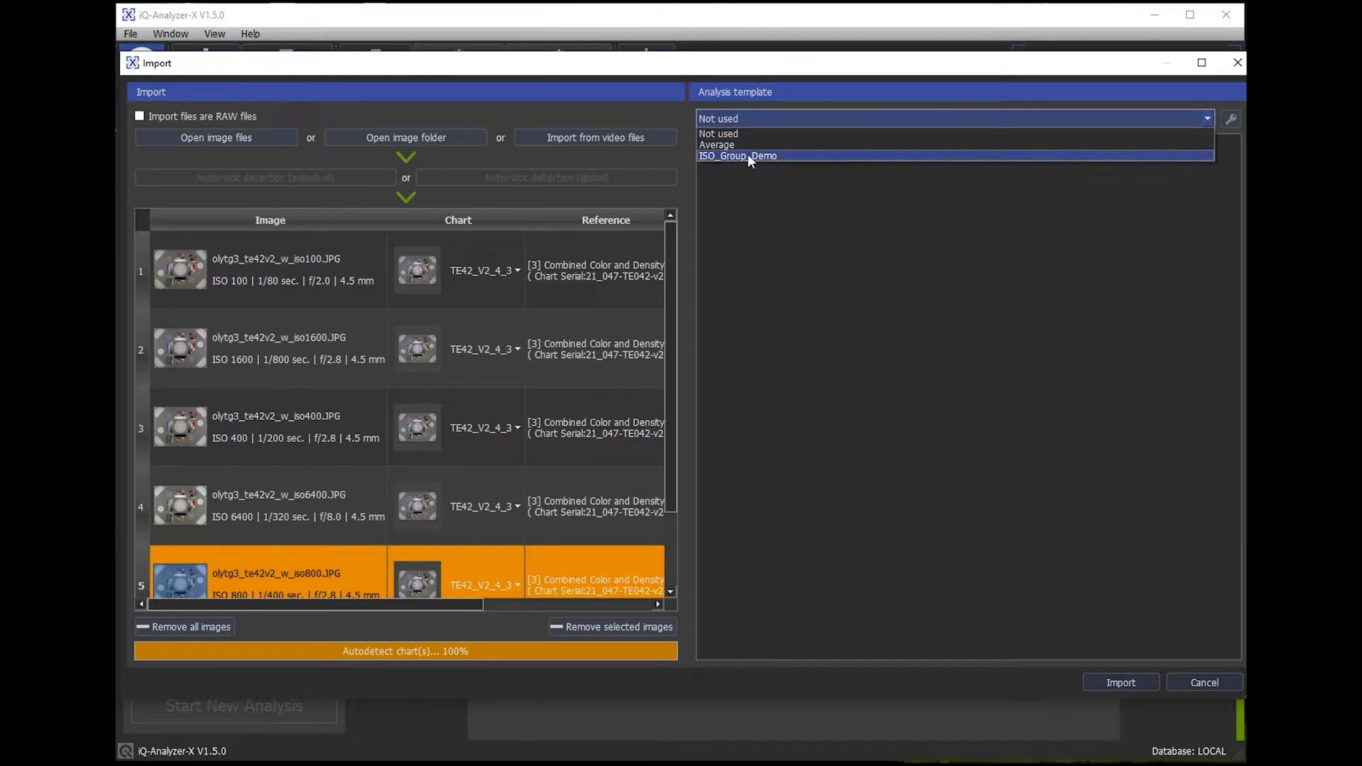
click(748, 155)
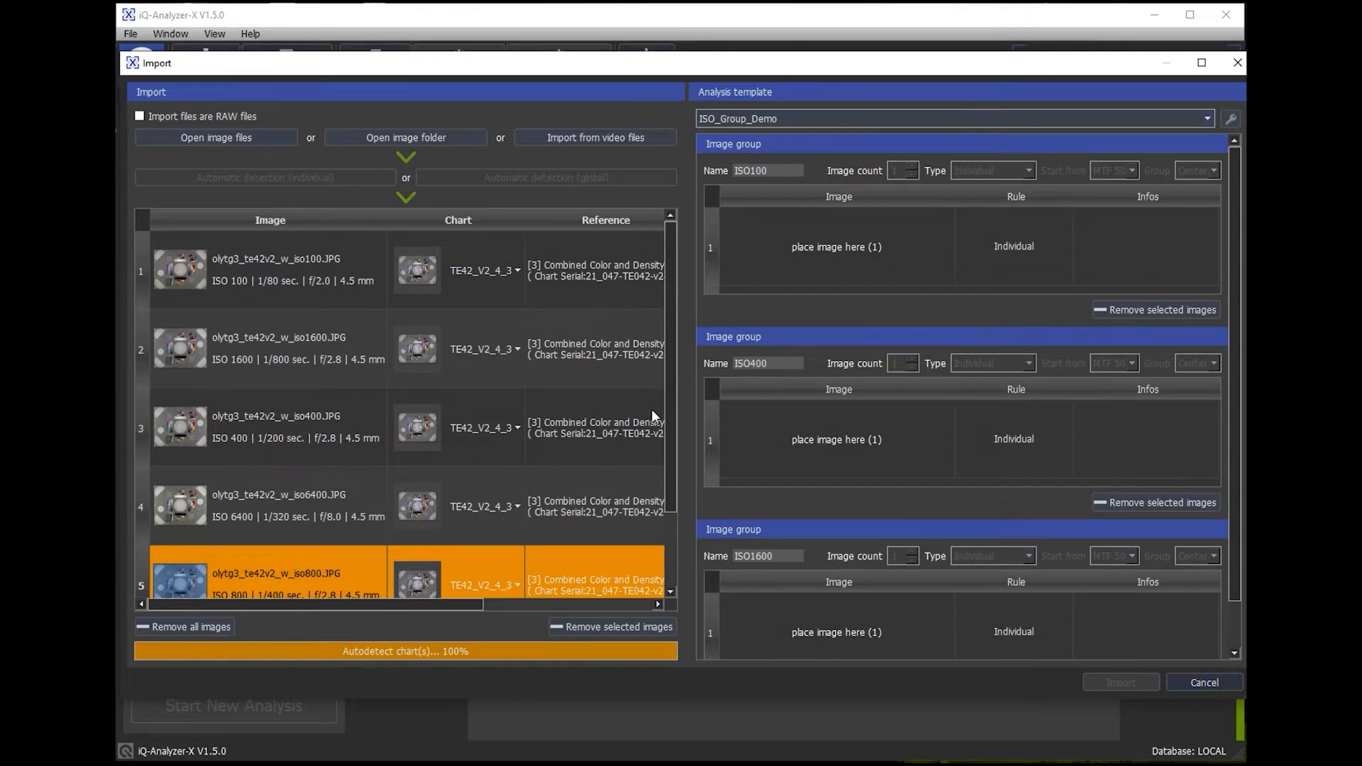
Assign the ISO 1600, ISO 400 and ISO 100 images to their matching template groups and import them.
drag(308, 358, 839, 642)
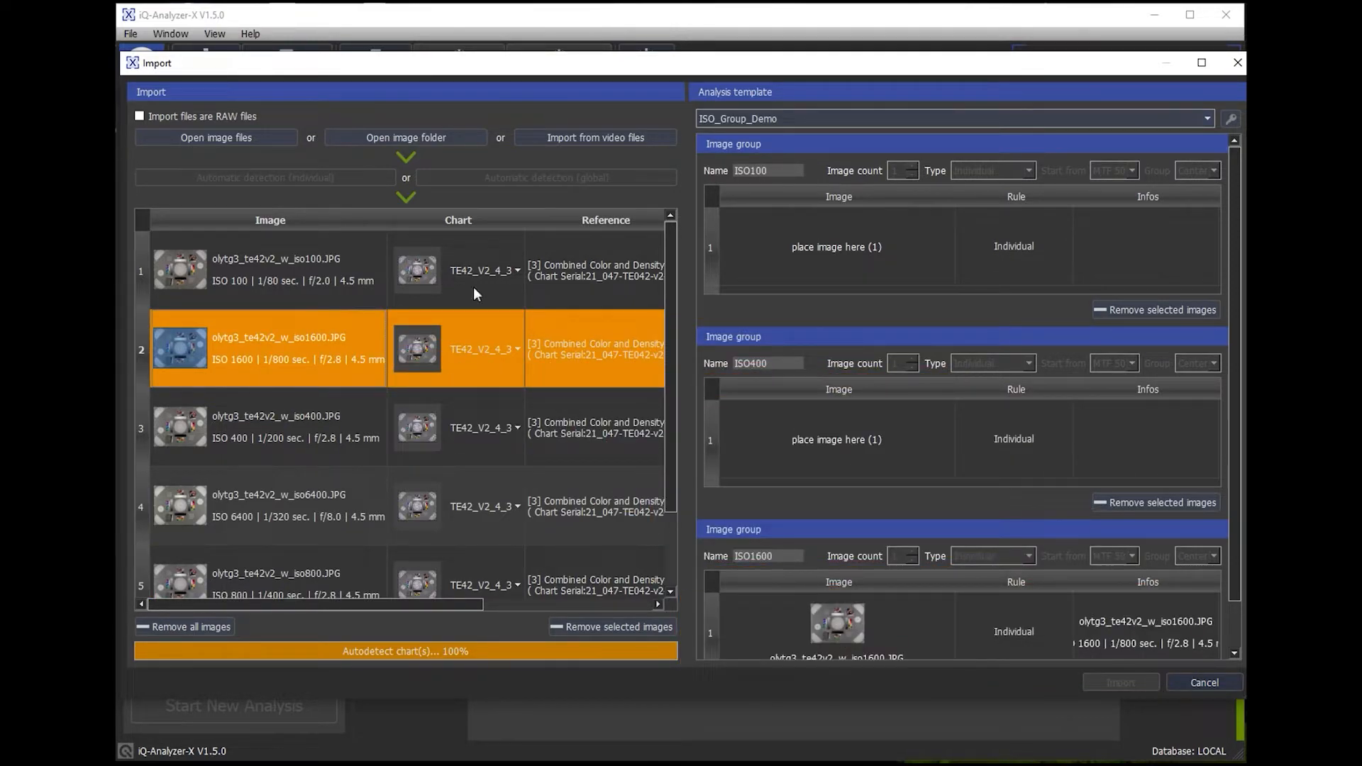
drag(326, 423, 869, 440)
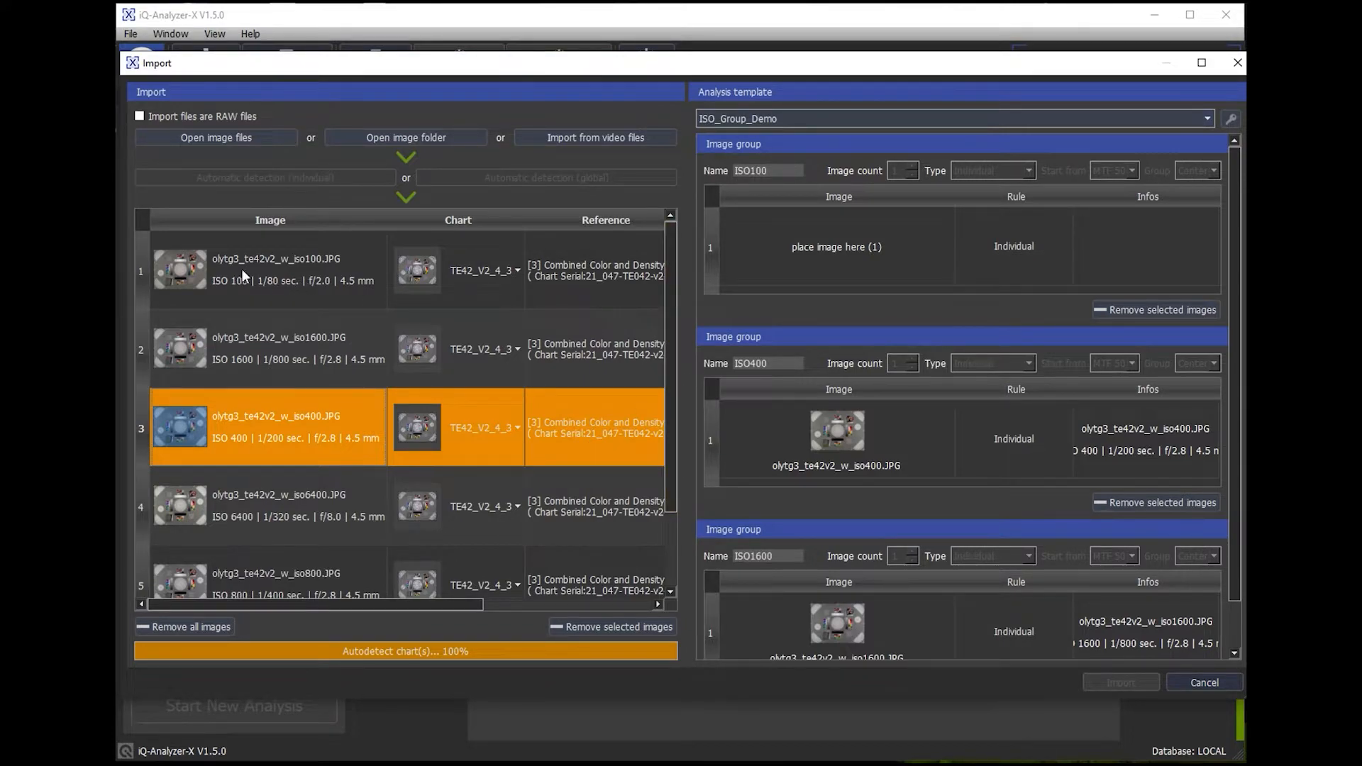
drag(241, 270, 872, 240)
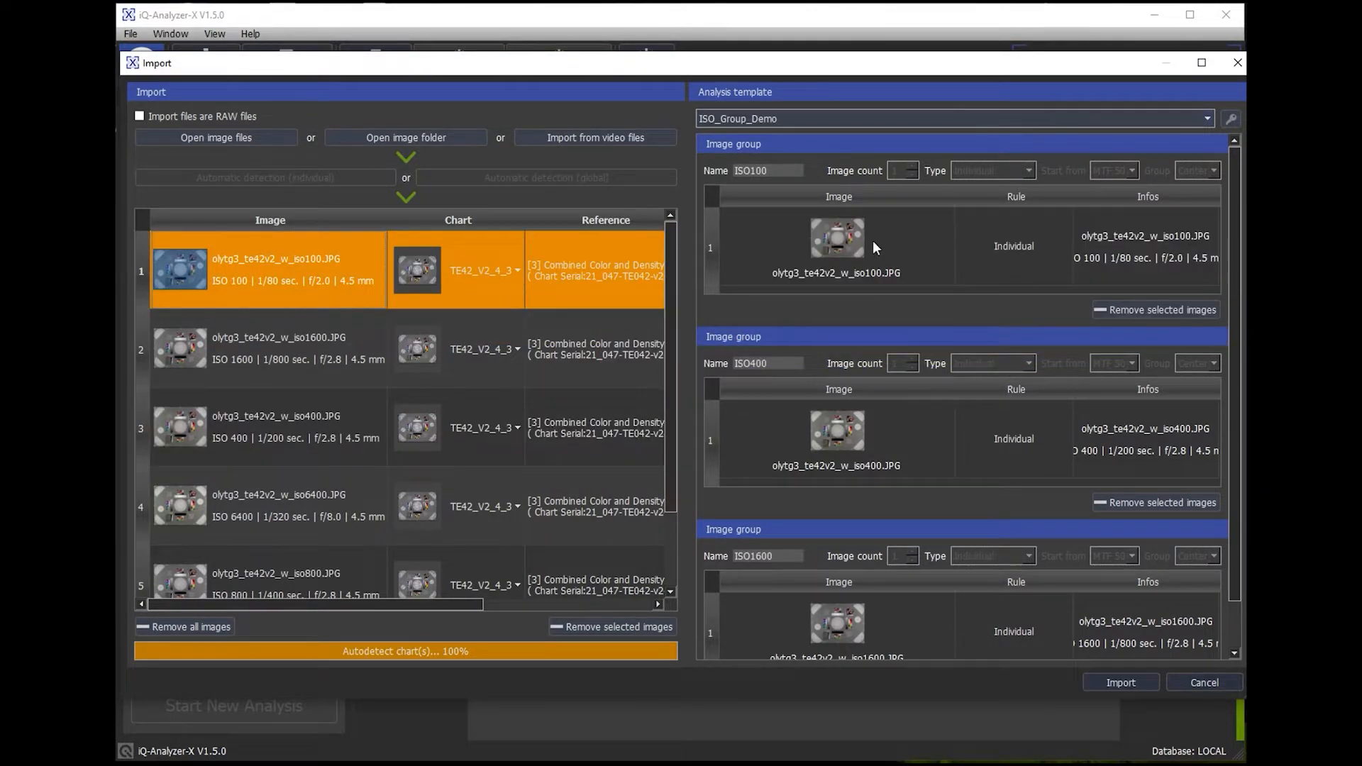
click(1120, 682)
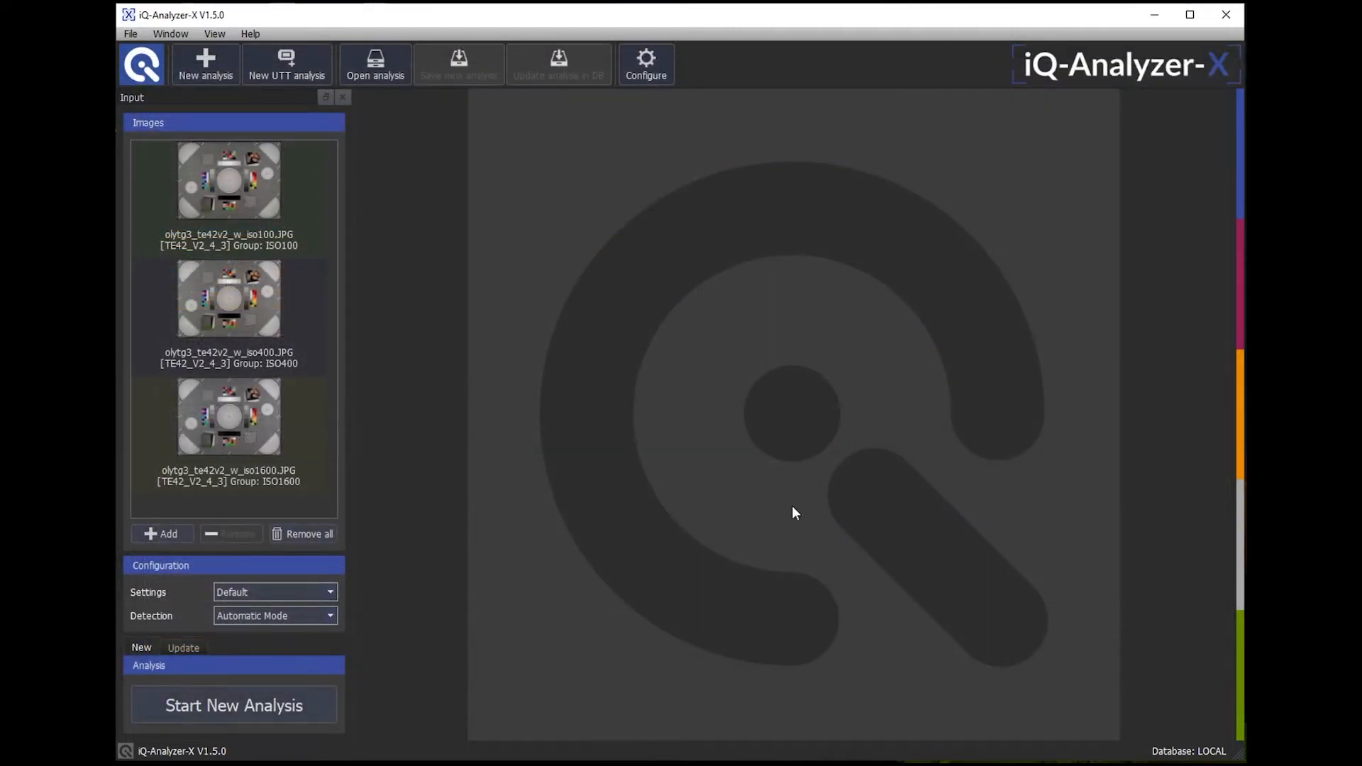
Run the analysis on the imported groups and view the Dead Leaves results of the ISO 100, ISO 400 and ISO 1600 images individually.
click(219, 710)
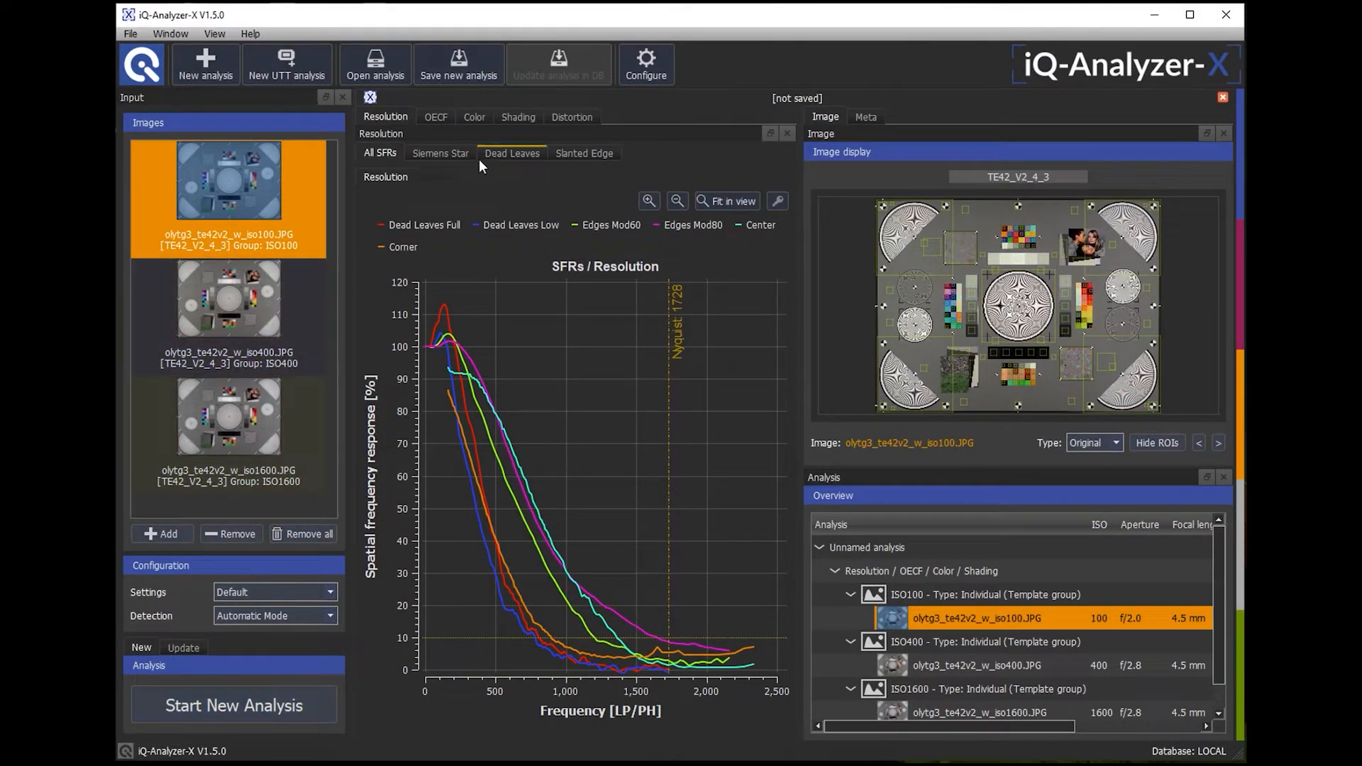
click(498, 152)
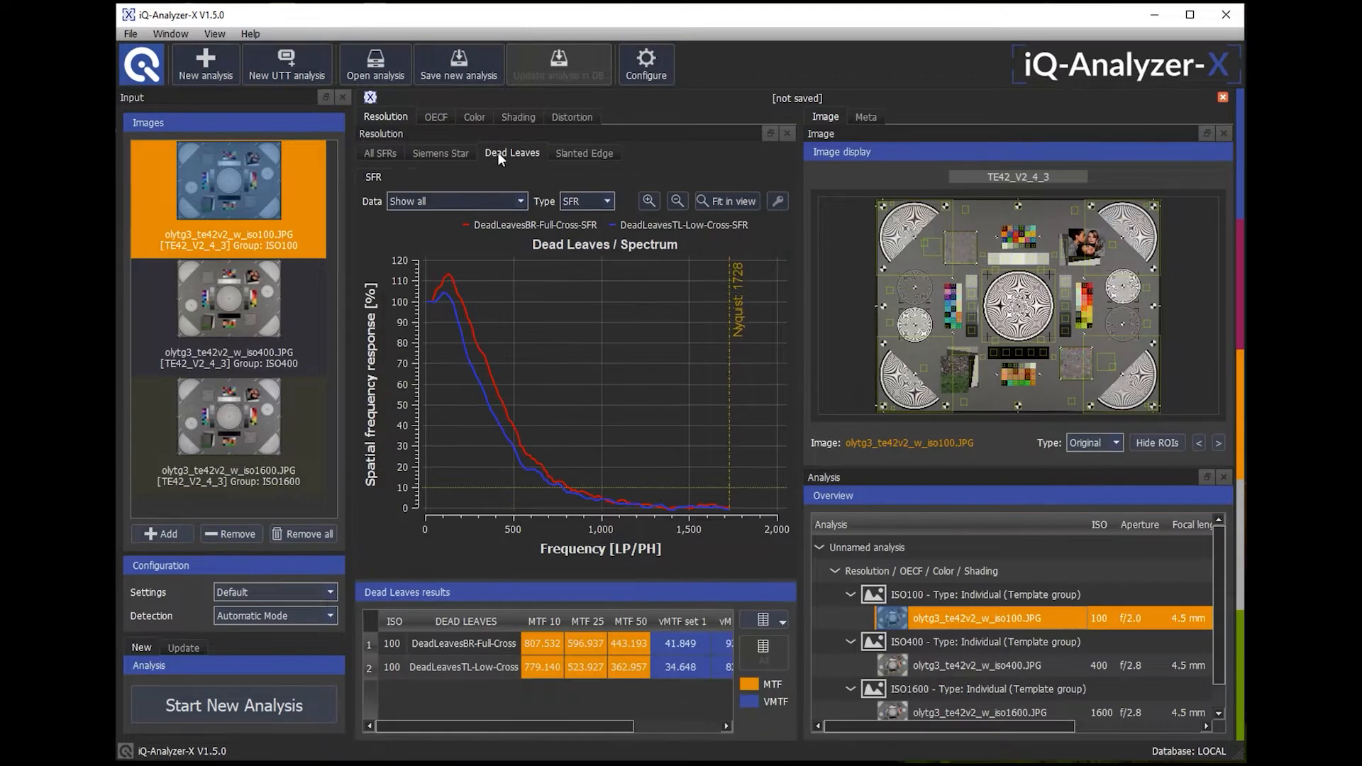
click(965, 663)
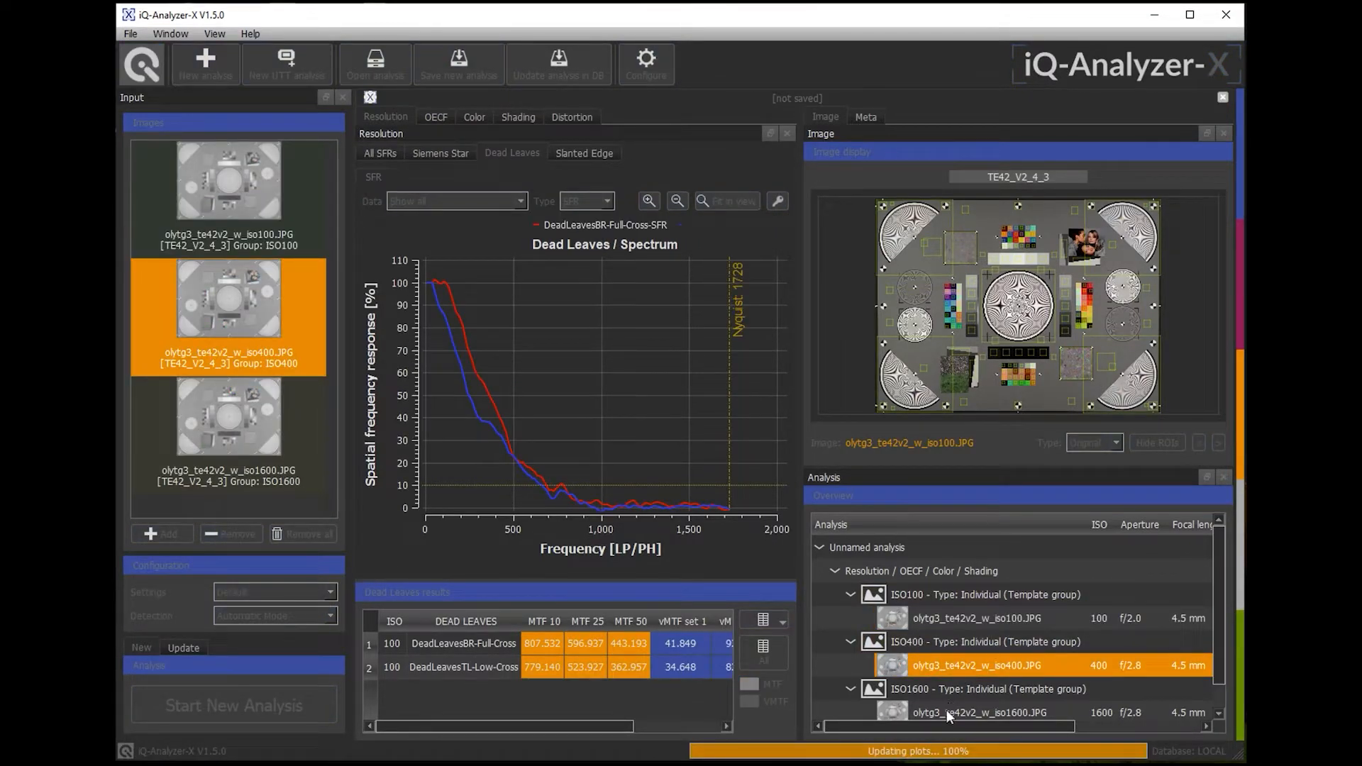
click(946, 710)
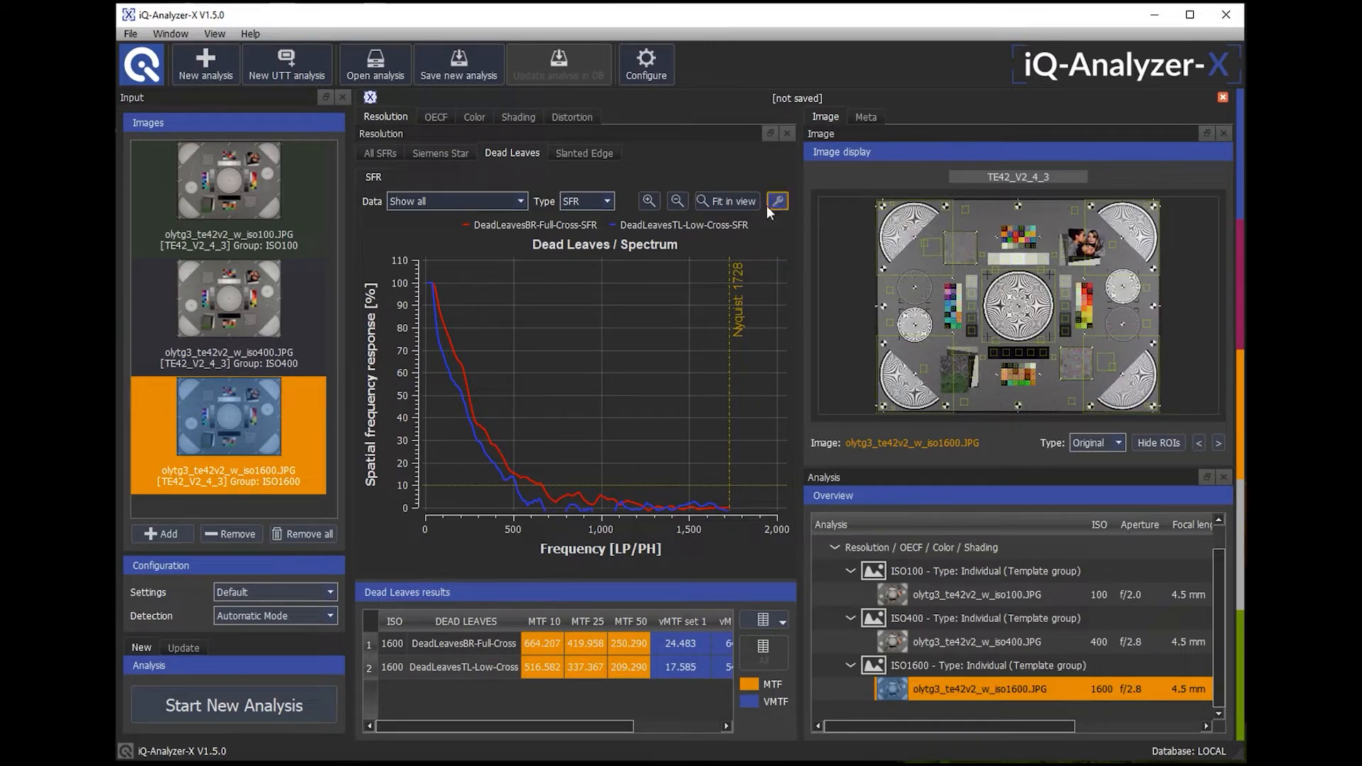
Plot the Dead Leaves results of all three ISO images together, grouped by Image.
ctrl+click(936, 640)
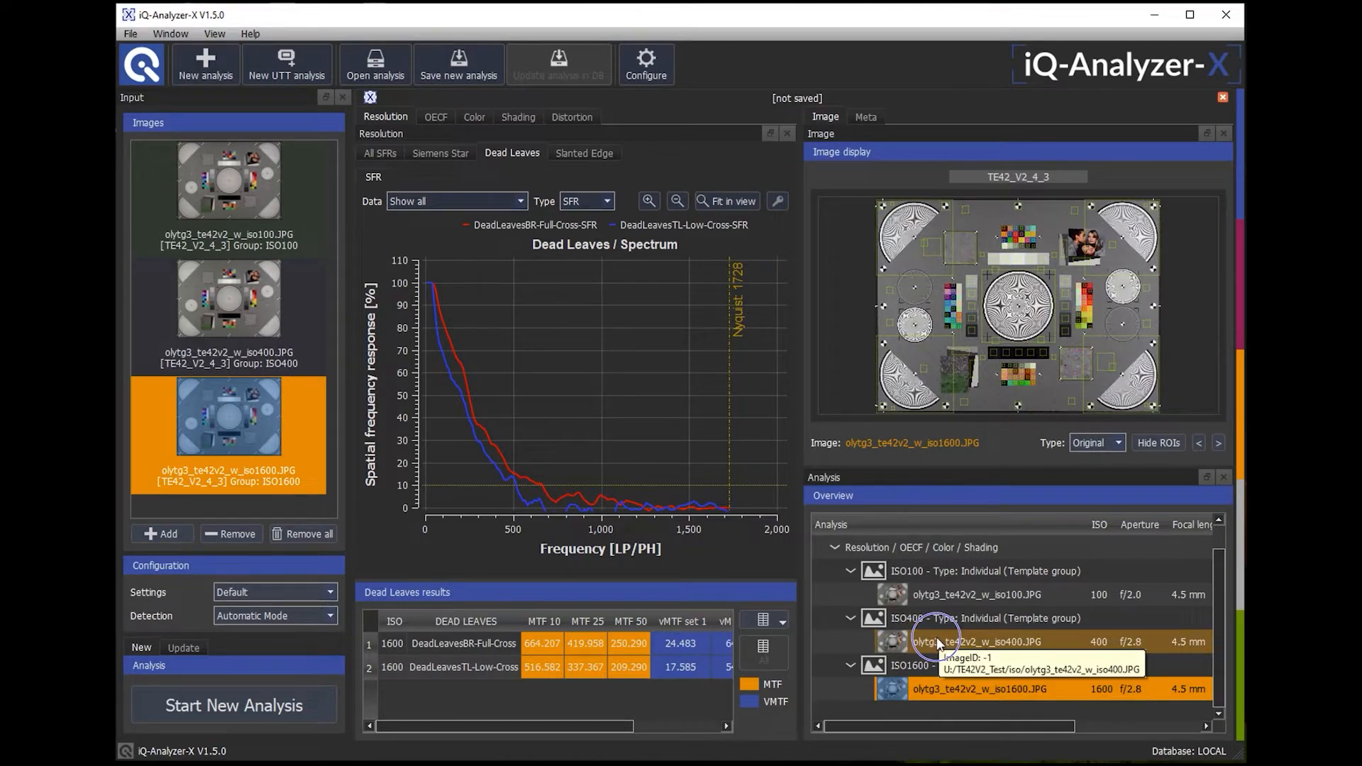
ctrl+click(935, 592)
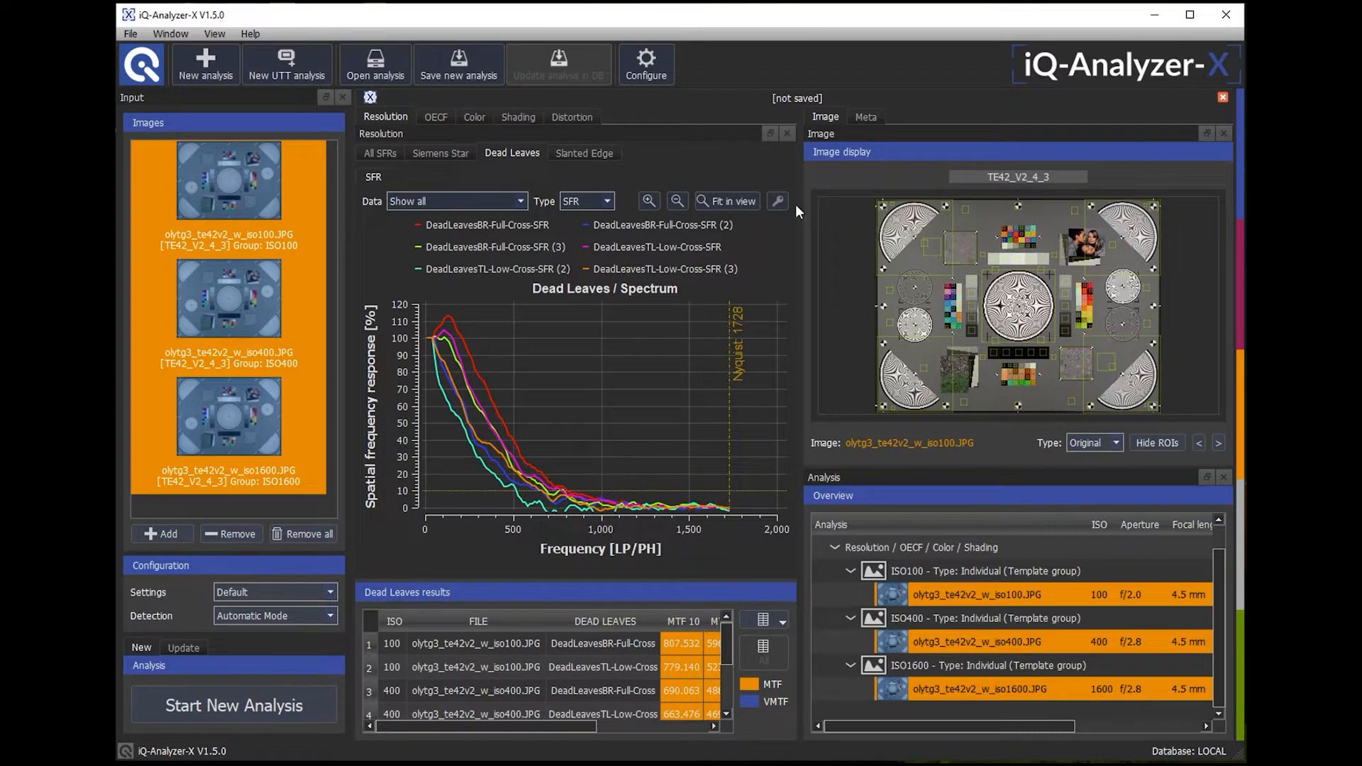
click(777, 202)
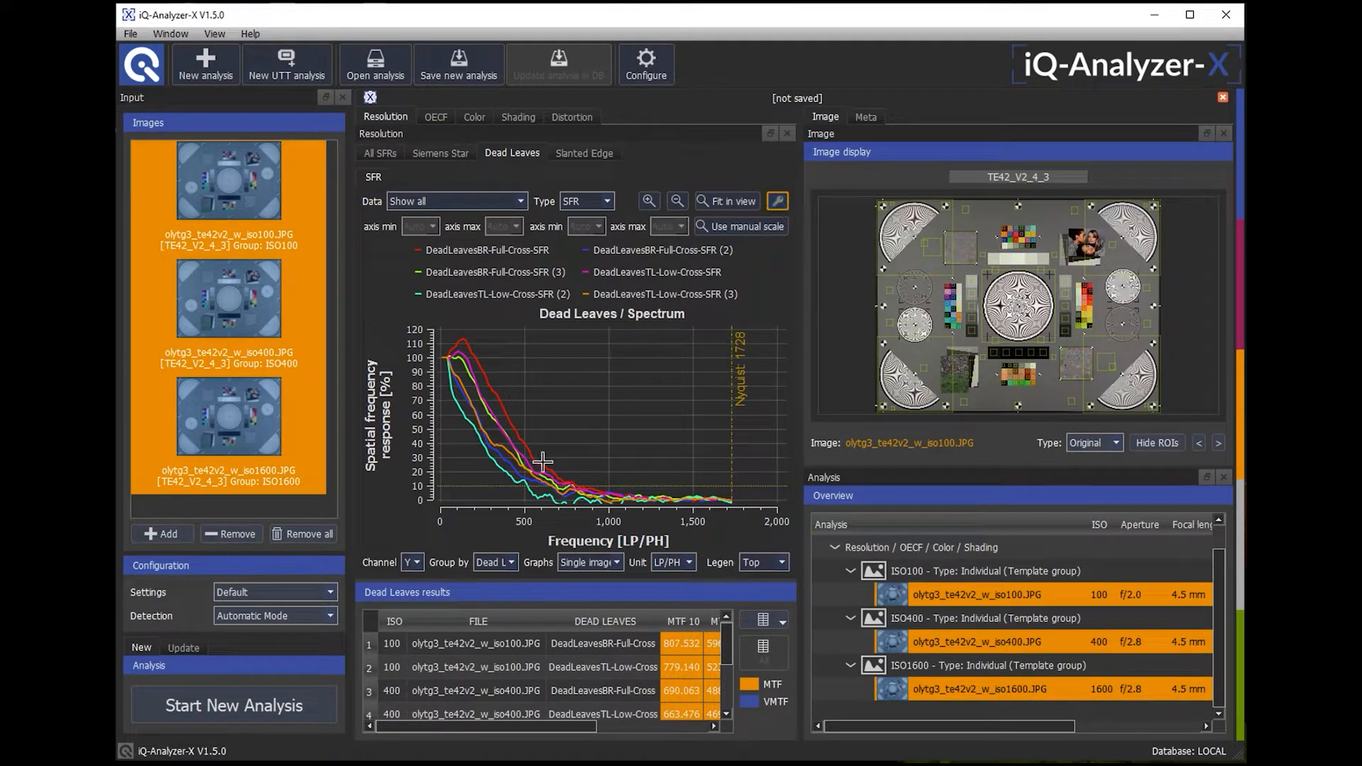
click(495, 563)
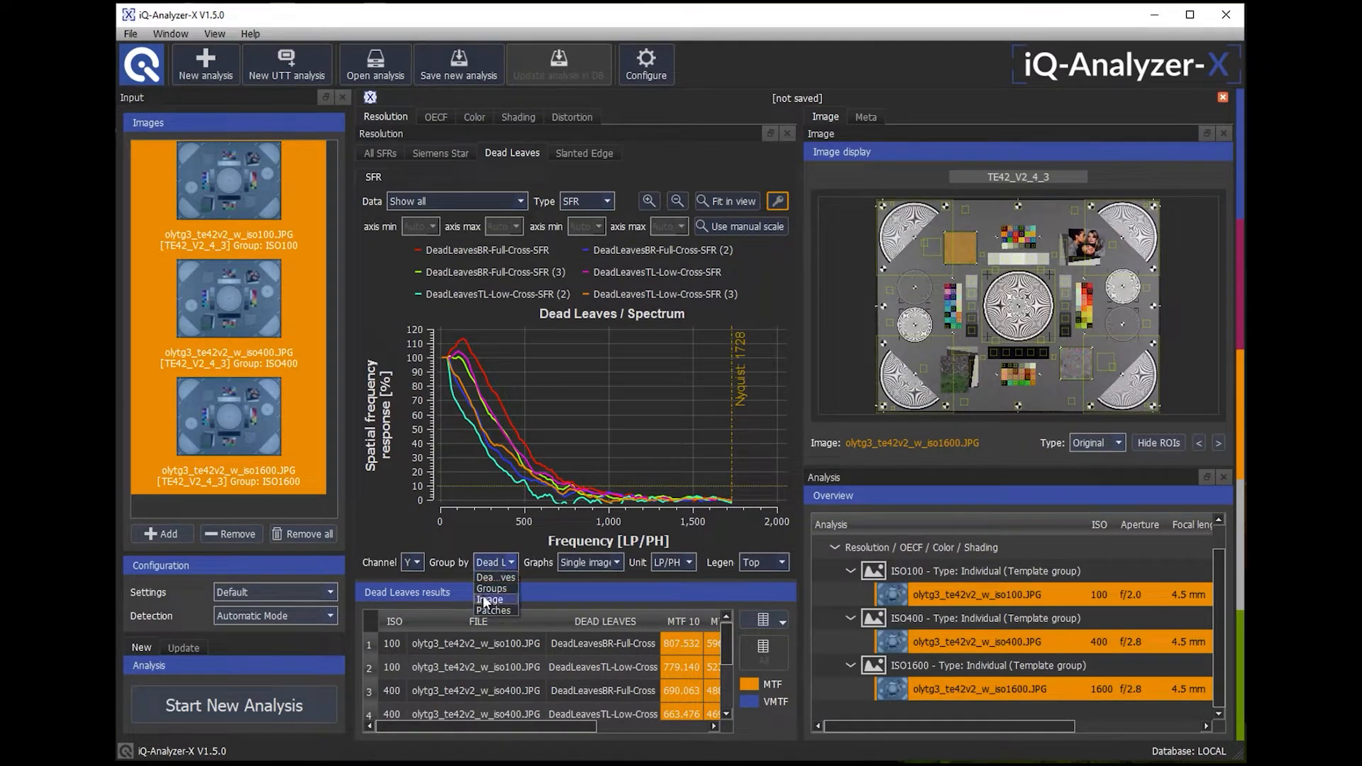
click(485, 600)
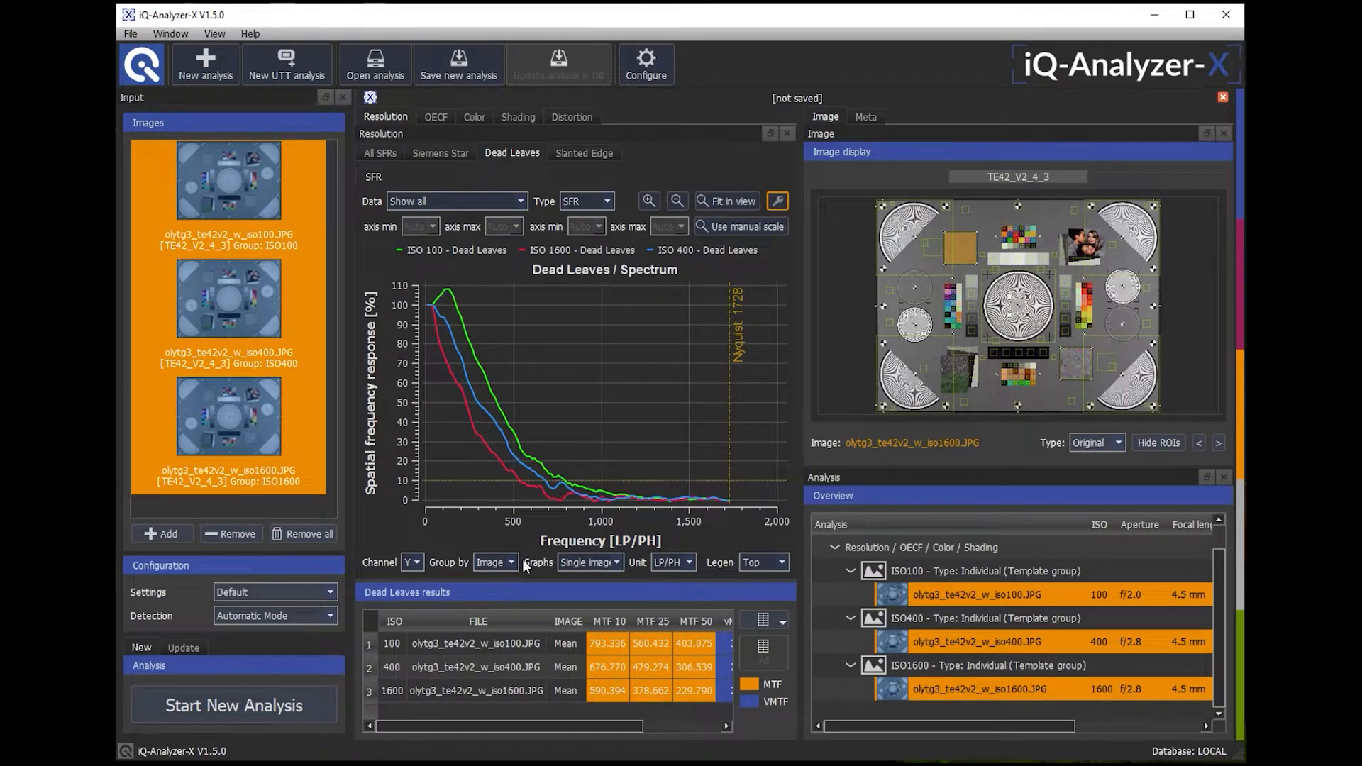
click(781, 201)
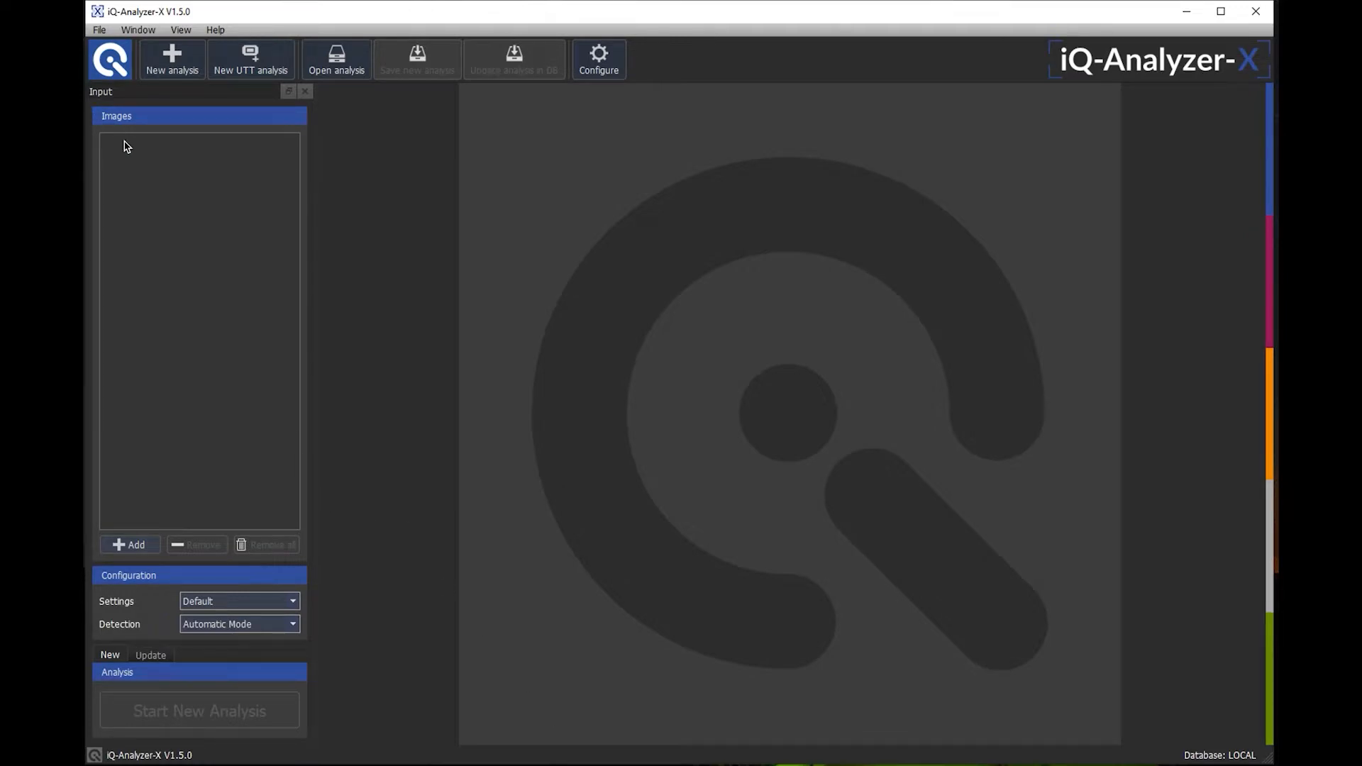
Start a new analysis and open Color.mov from the Videos folder for importing from video.
click(174, 60)
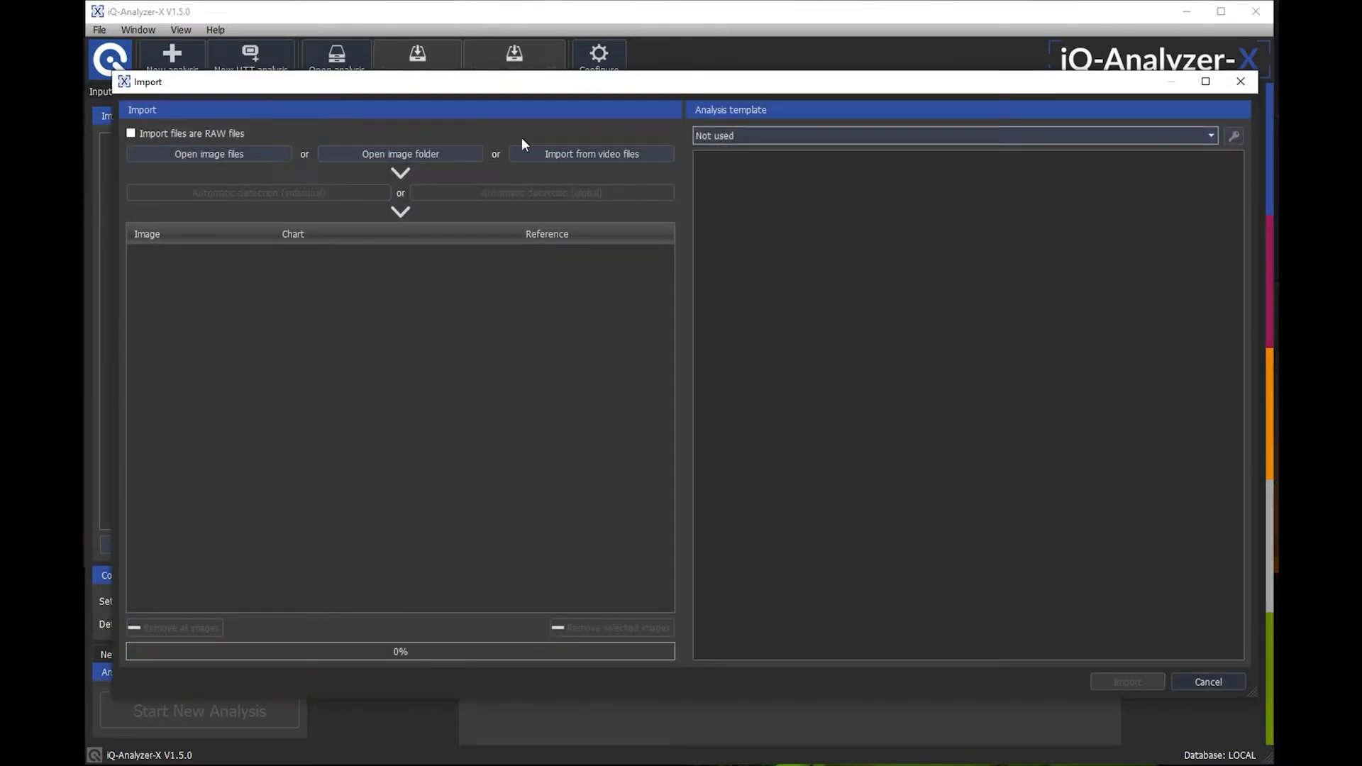
click(551, 154)
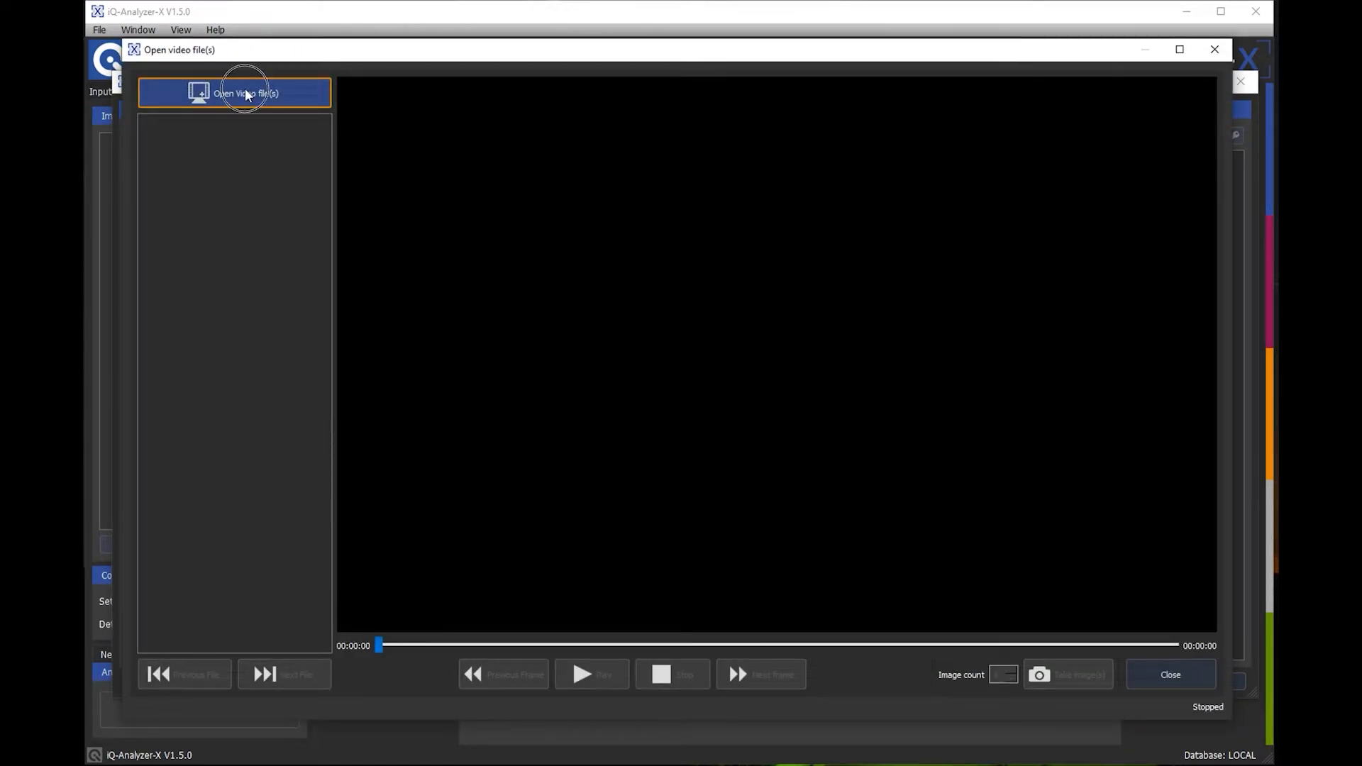
click(245, 93)
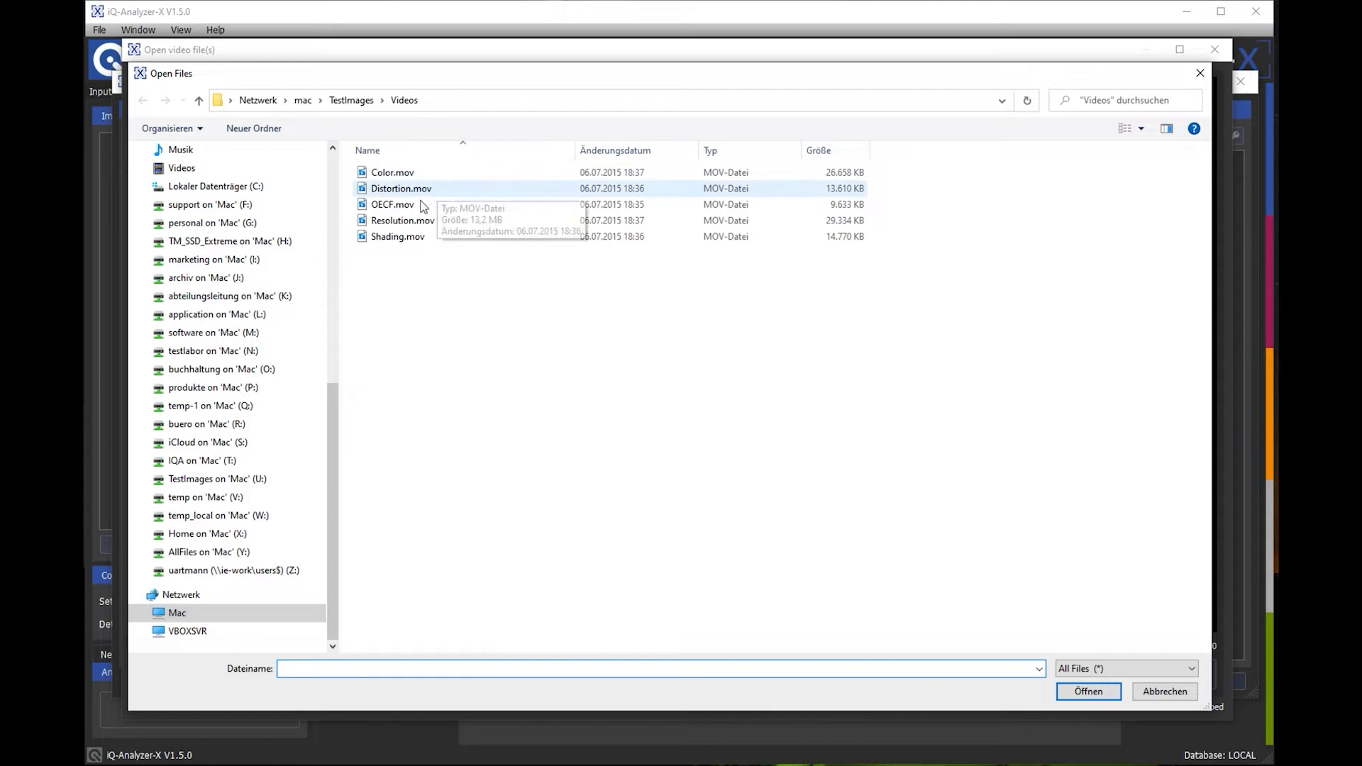
click(390, 174)
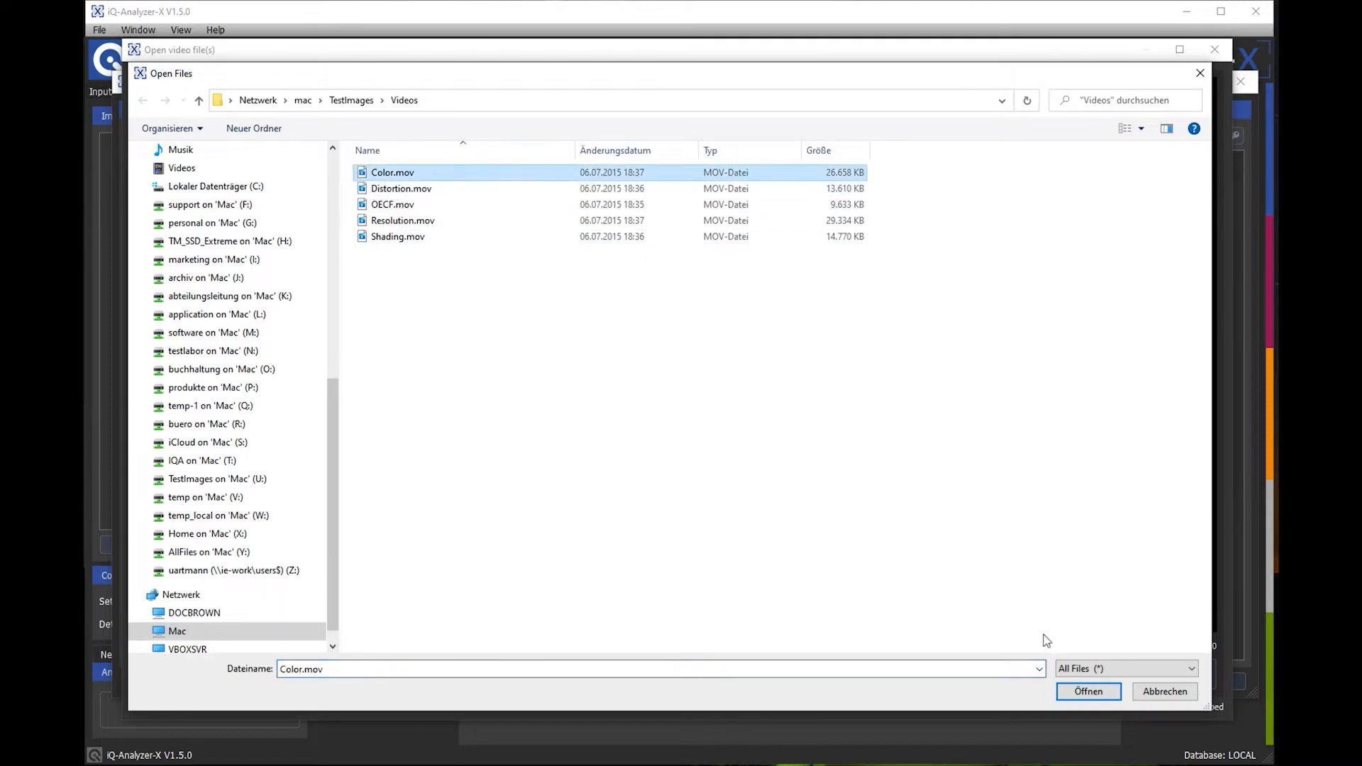
click(1084, 692)
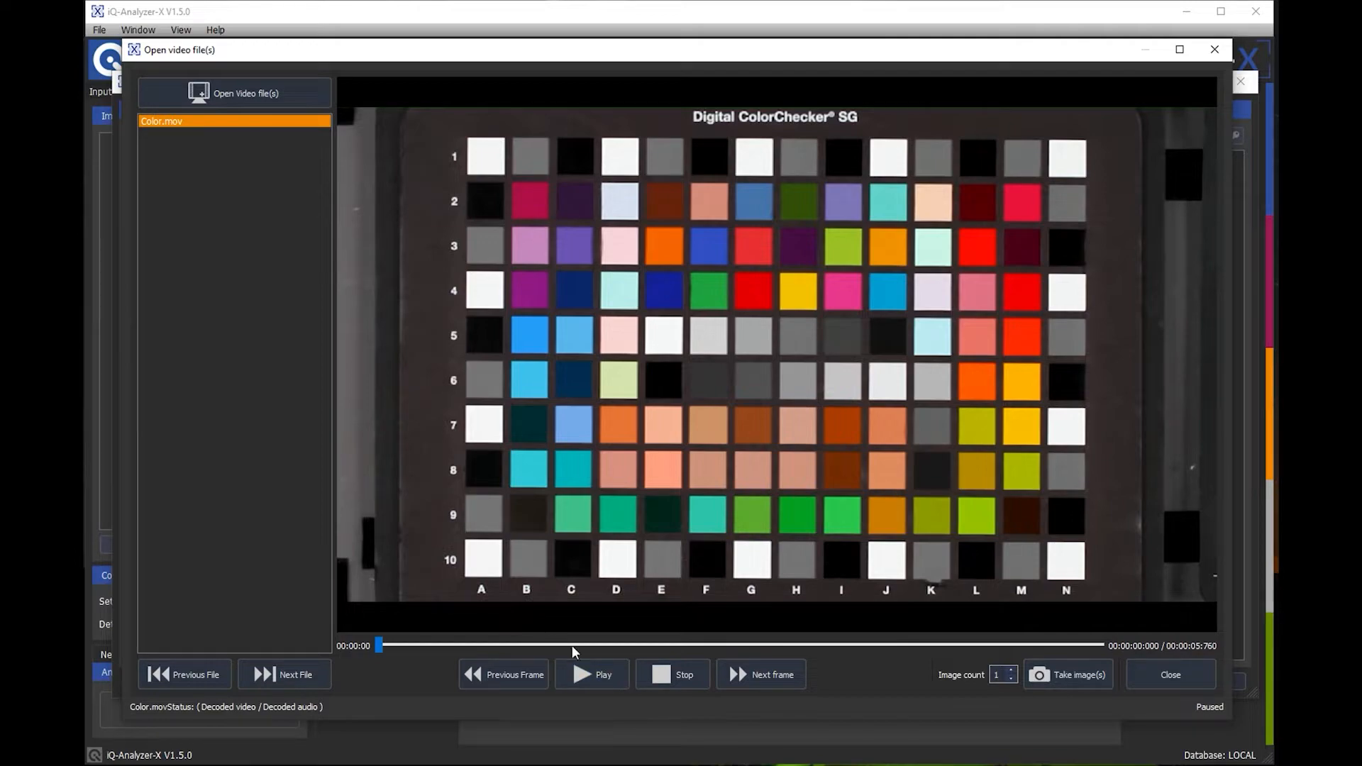
Play Color.mov briefly, seek to about 4 seconds and capture one frame for the import list.
click(600, 677)
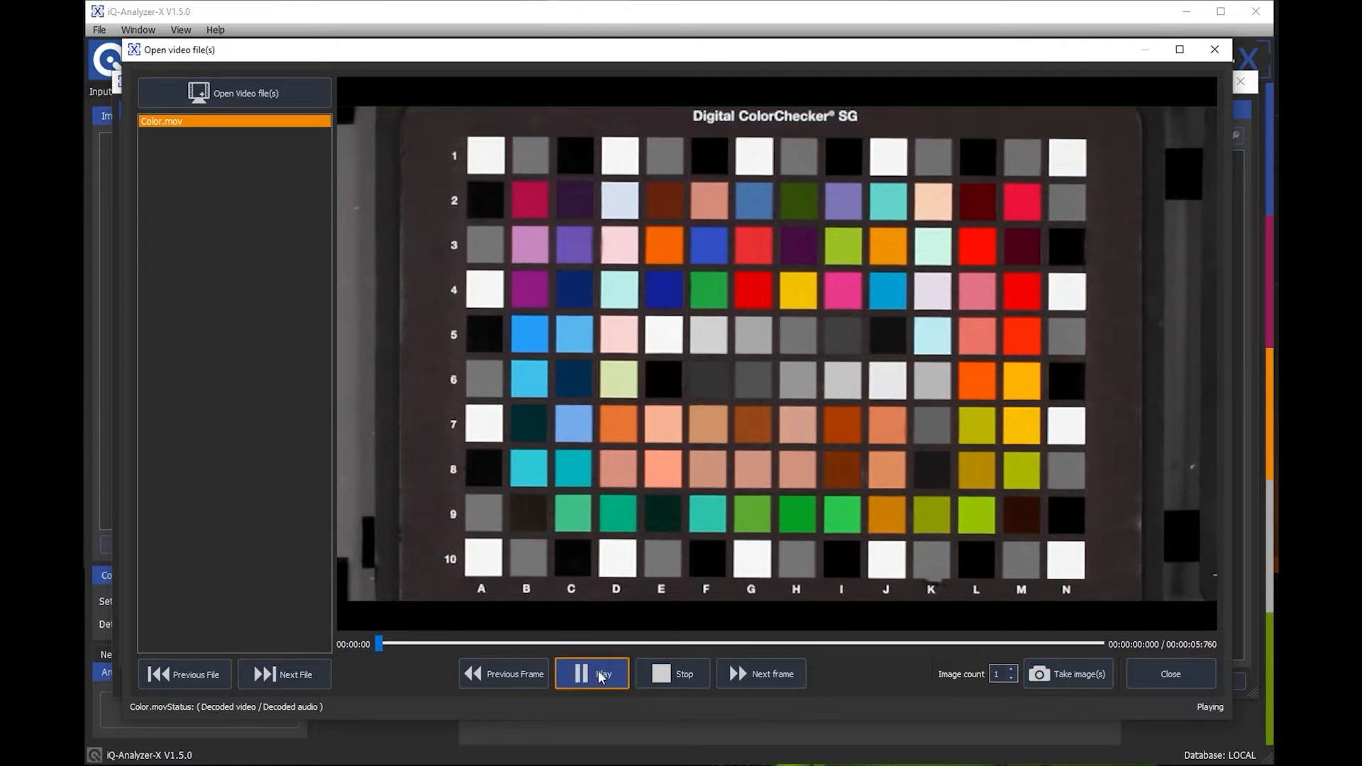
click(586, 674)
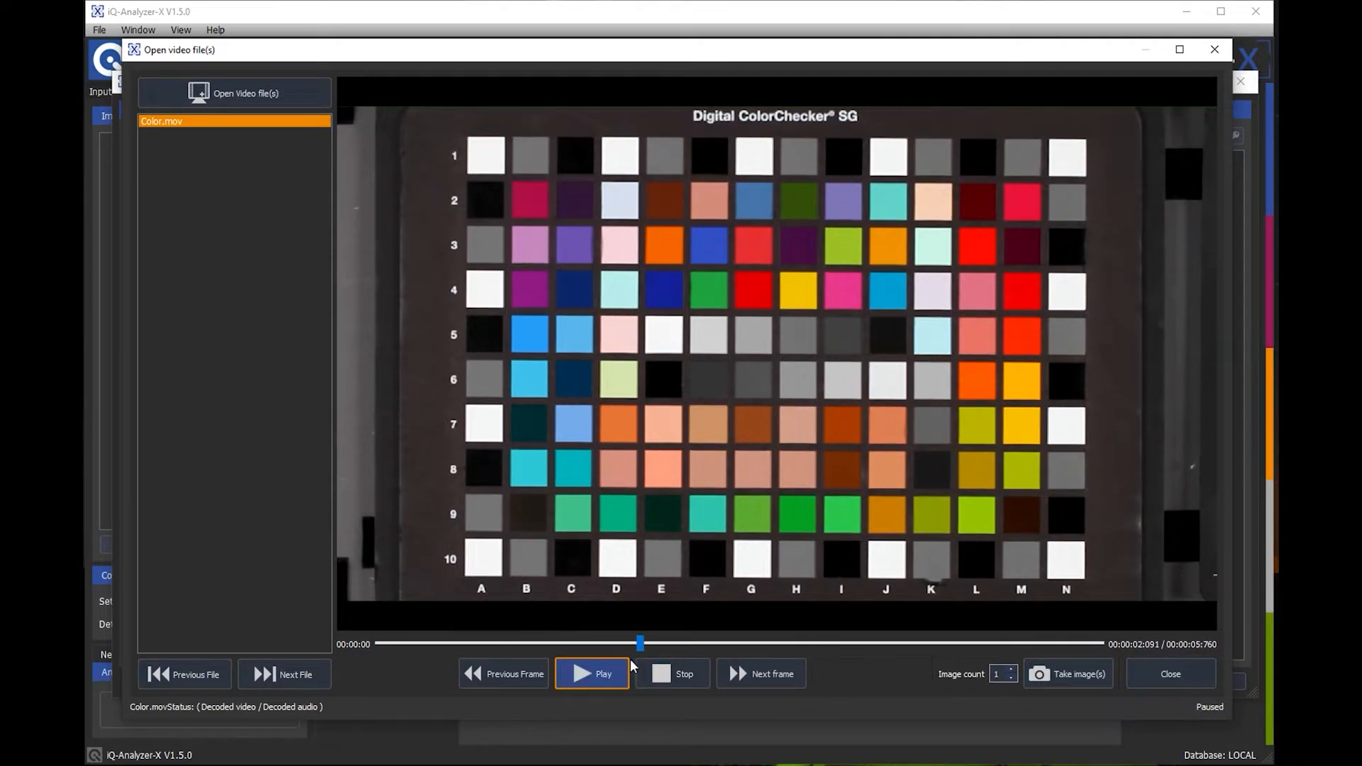
click(874, 643)
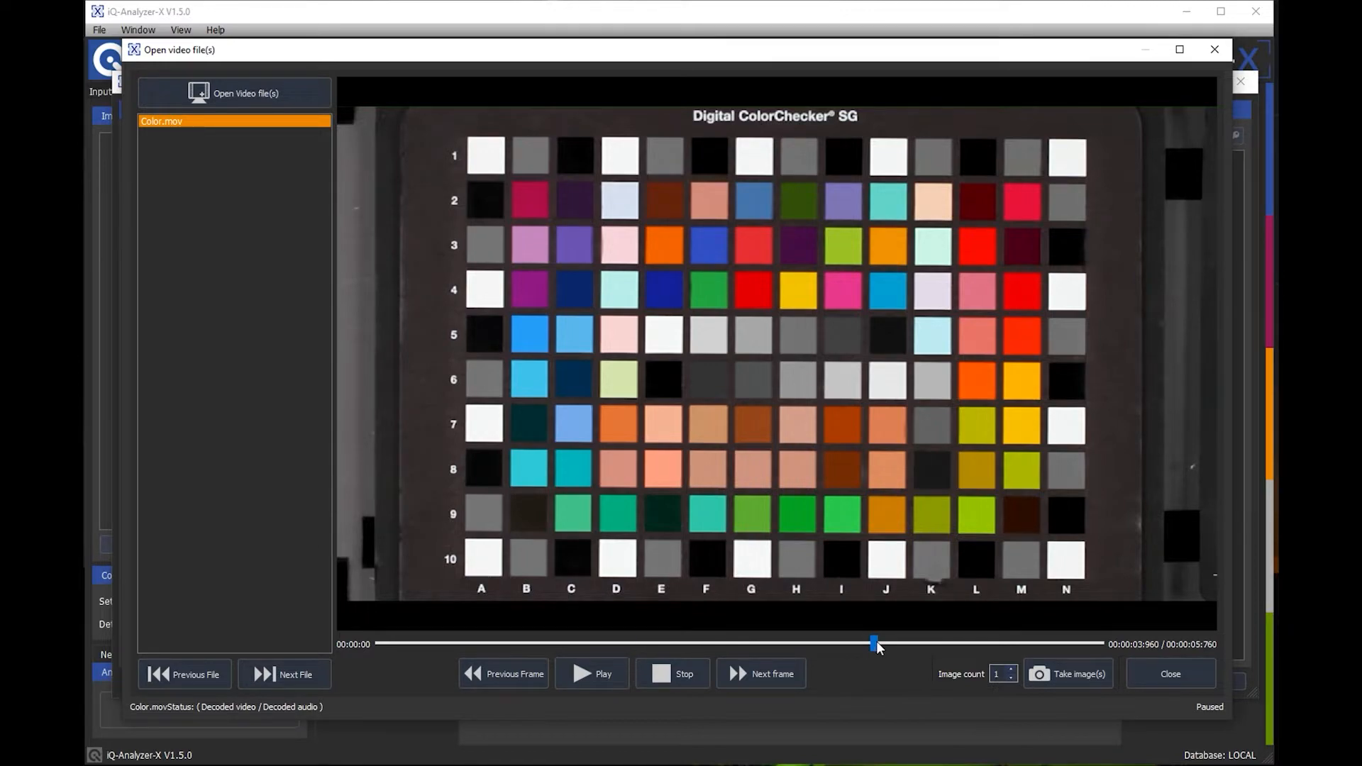
click(1064, 676)
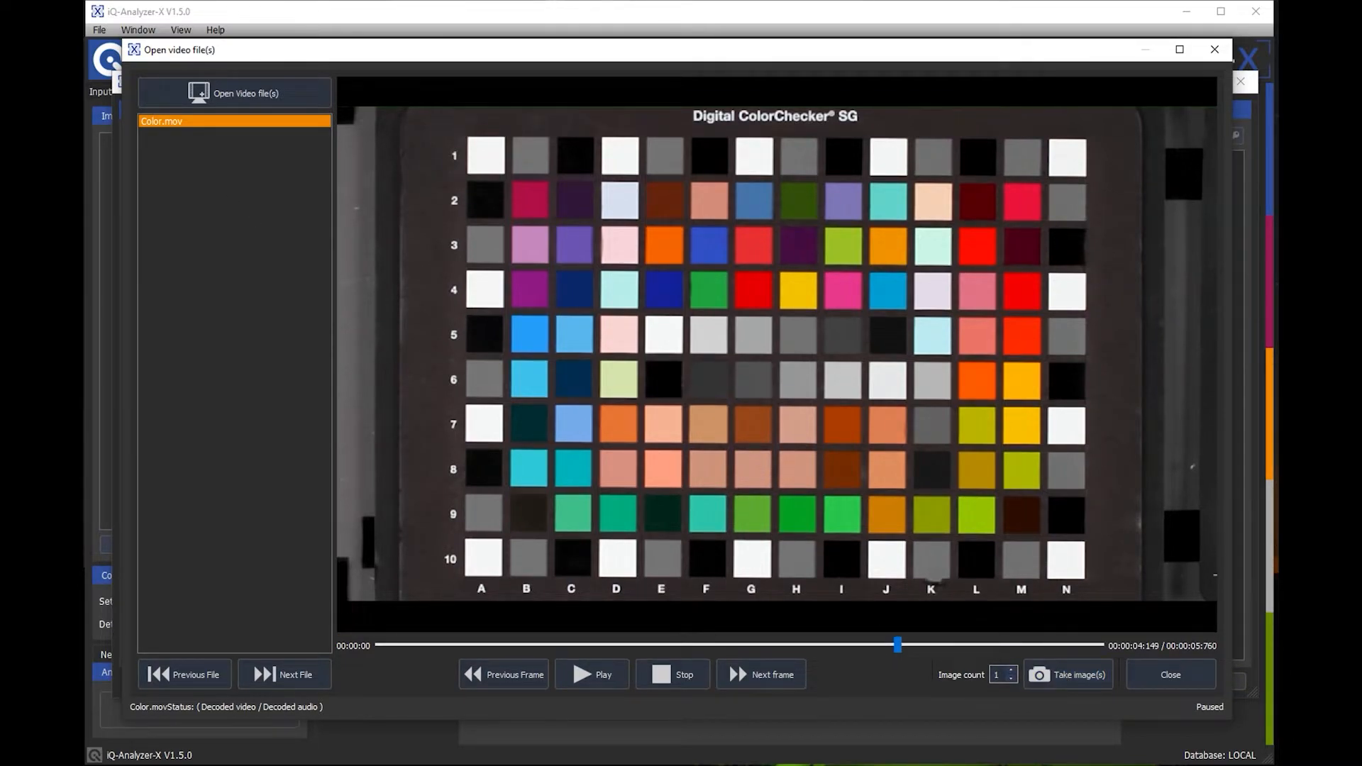
click(1172, 681)
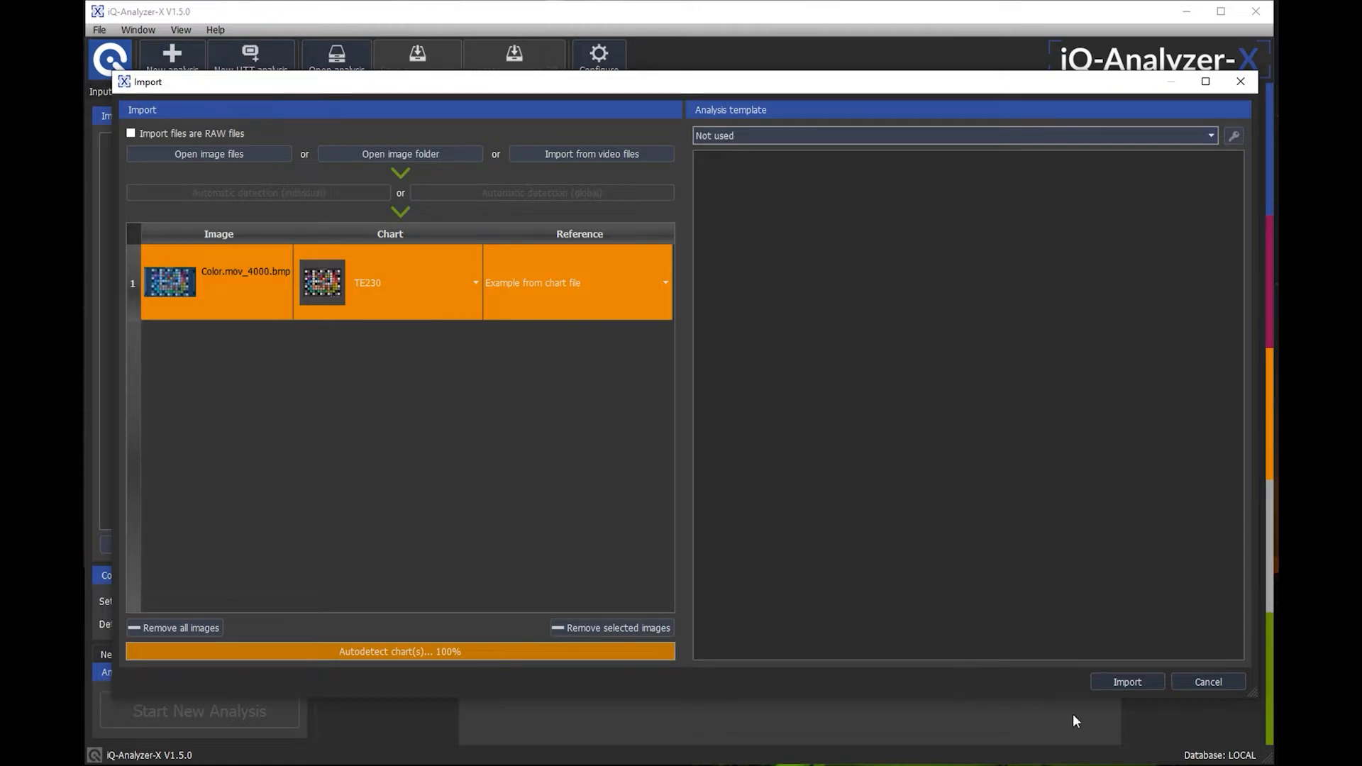
Import the captured video frame and analyze it with Default settings and Automatic Mode detection, closing the results at the end.
click(1132, 681)
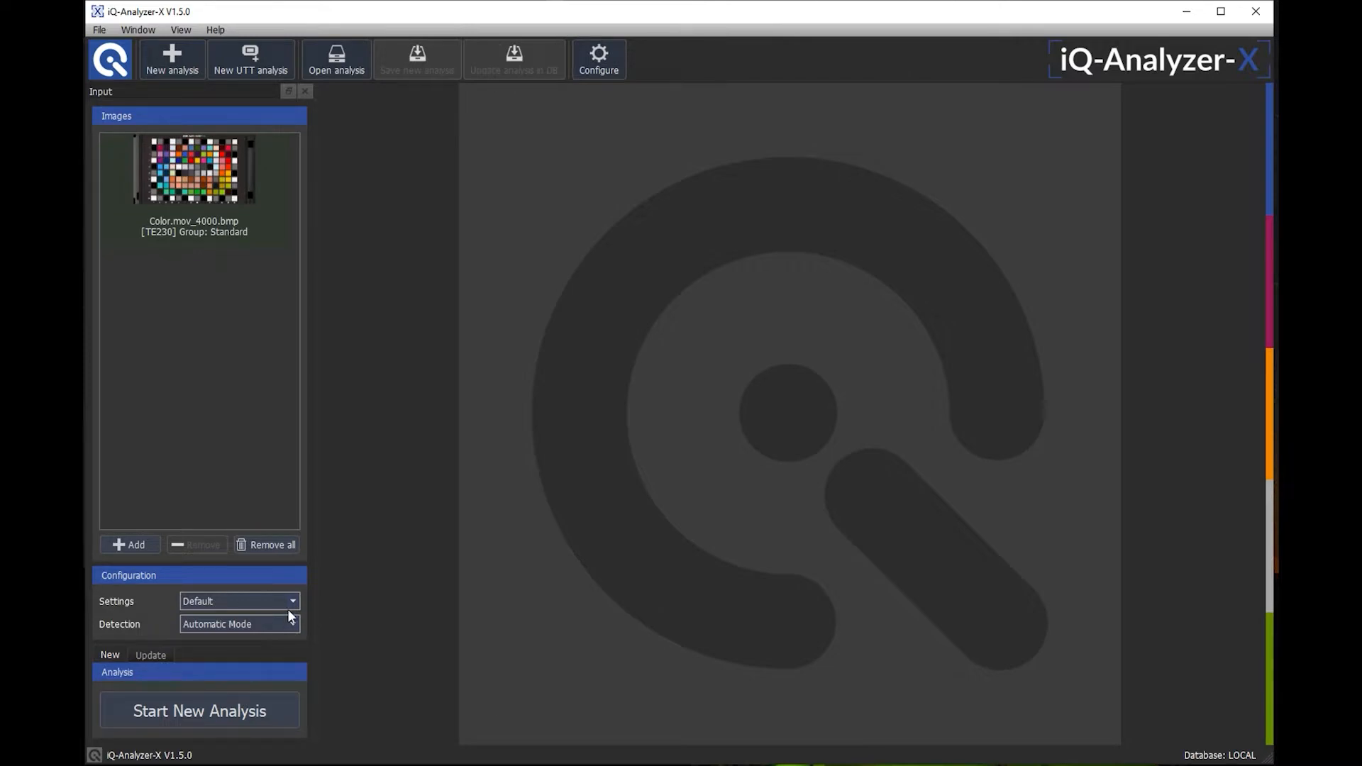
click(194, 713)
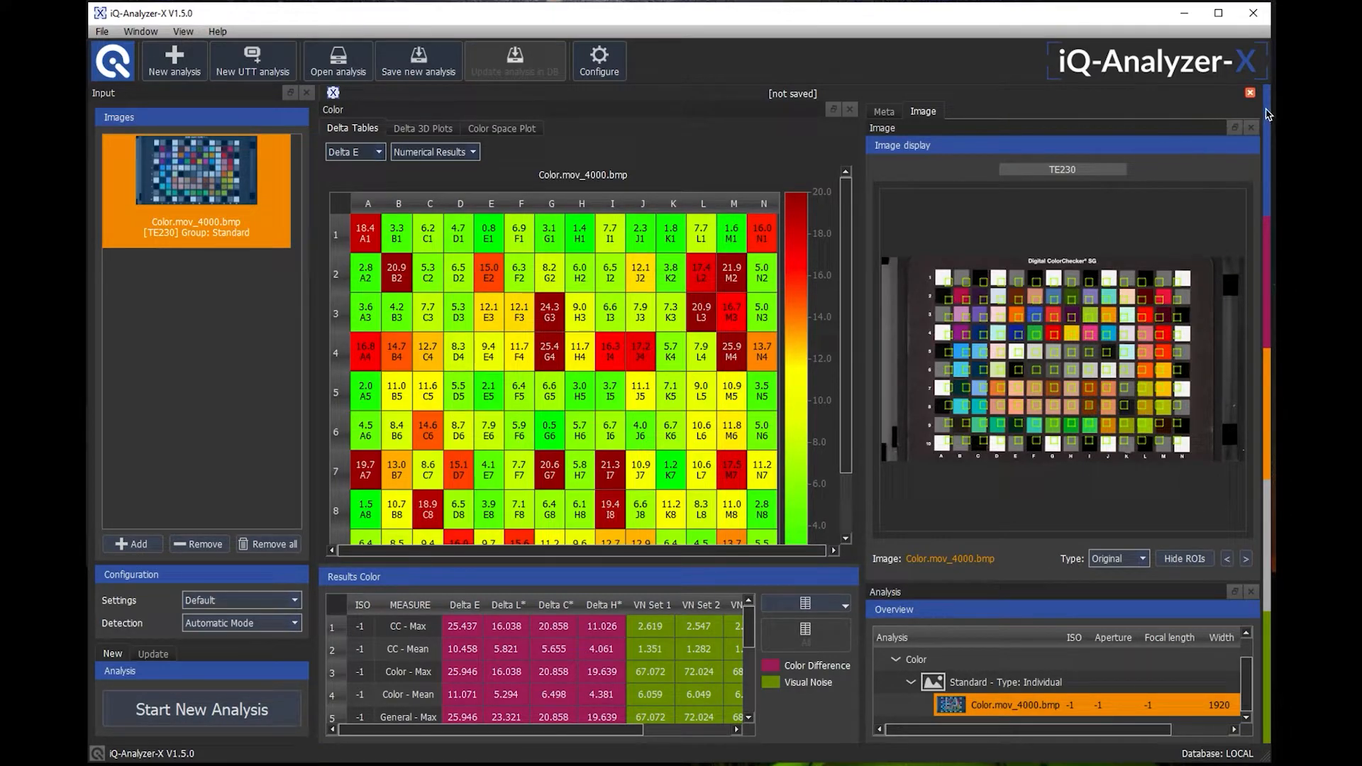
click(1250, 93)
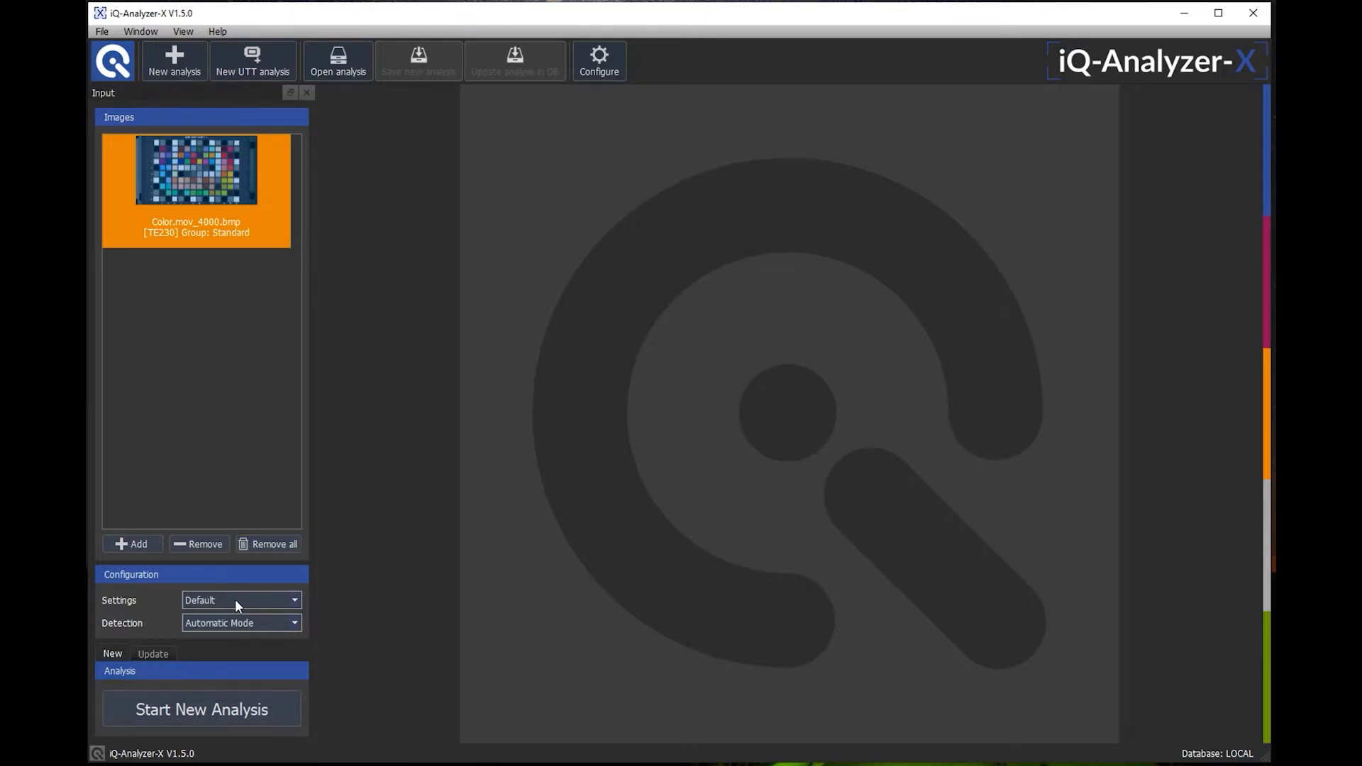
Set the detection to manual and start a new analysis of the frame to bring up the manual ROI selection.
click(232, 622)
click(228, 645)
click(195, 708)
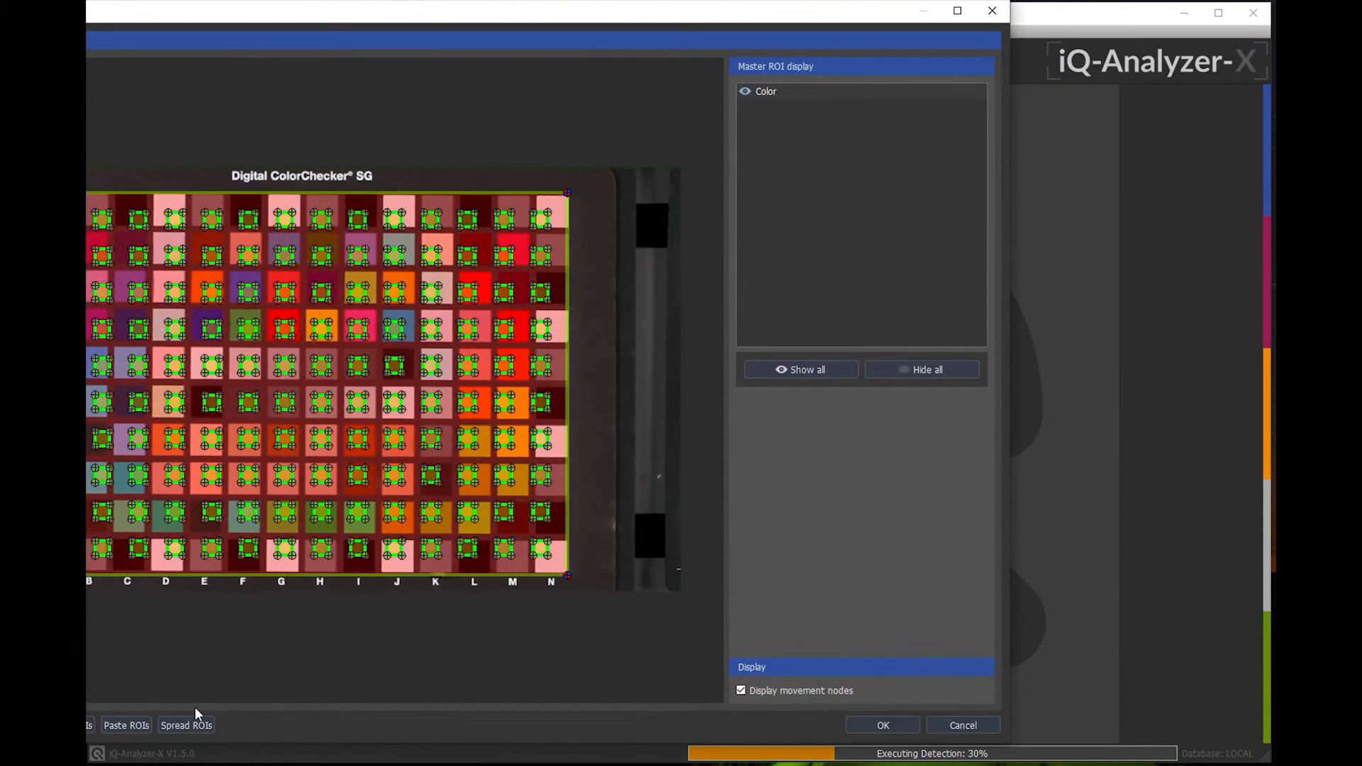
drag(199, 20, 431, 35)
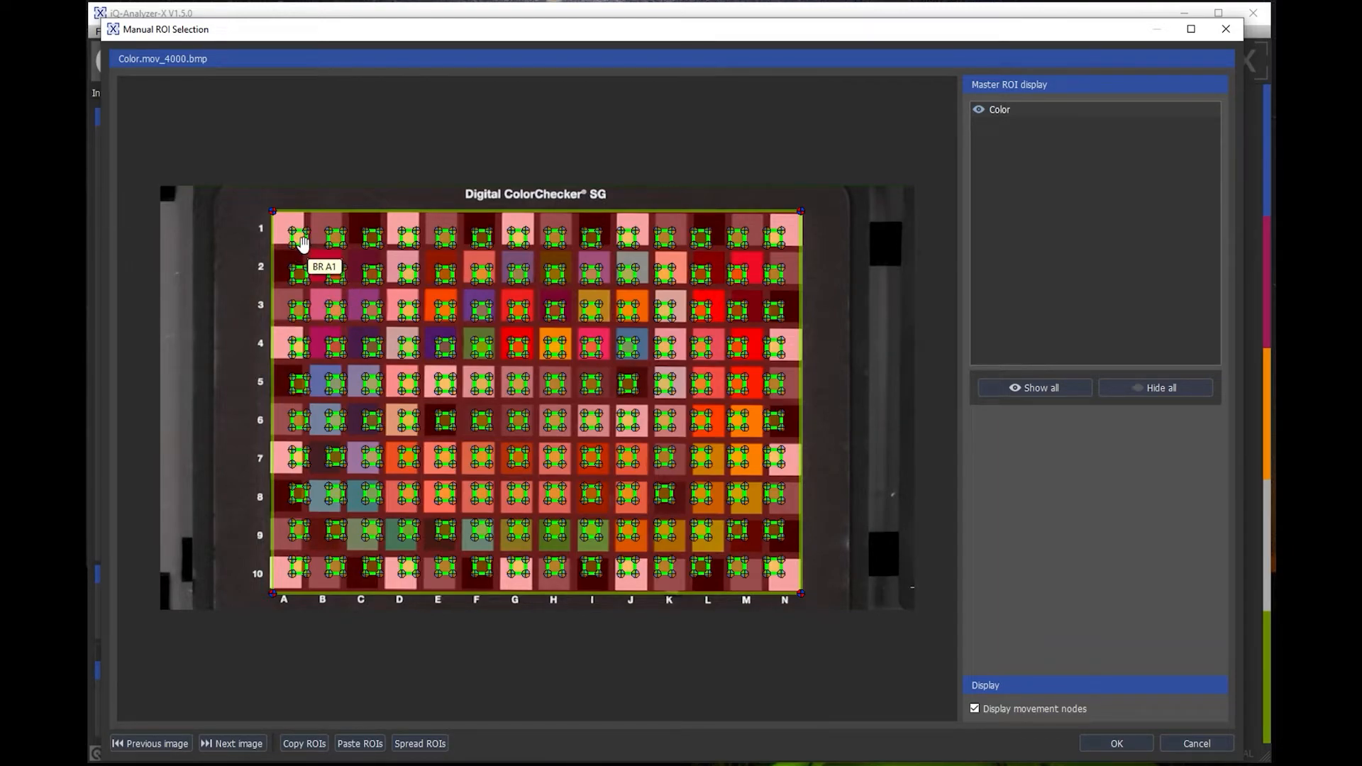
Align the four corners of the Color ROI grid with the ColorChecker SG patches and accept the manual ROI selection.
drag(277, 211, 259, 197)
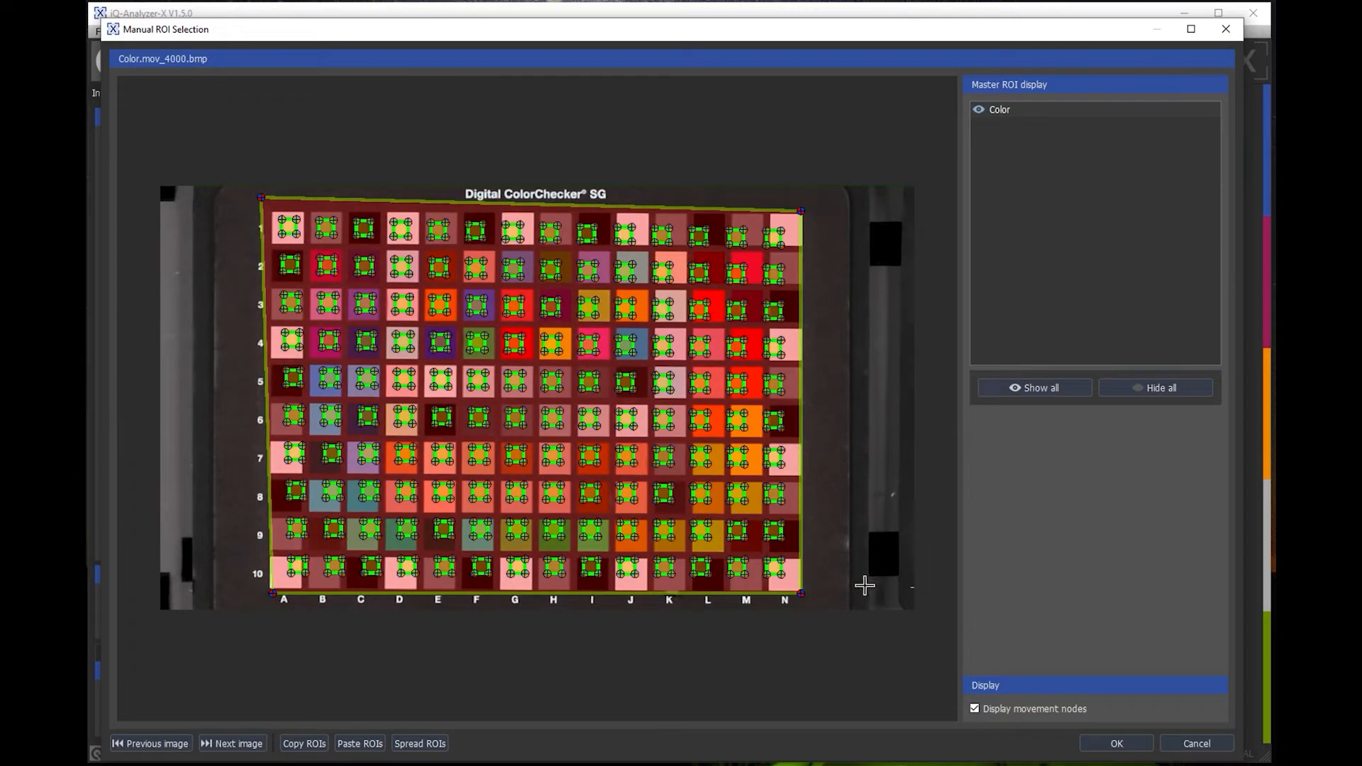
drag(802, 597, 813, 601)
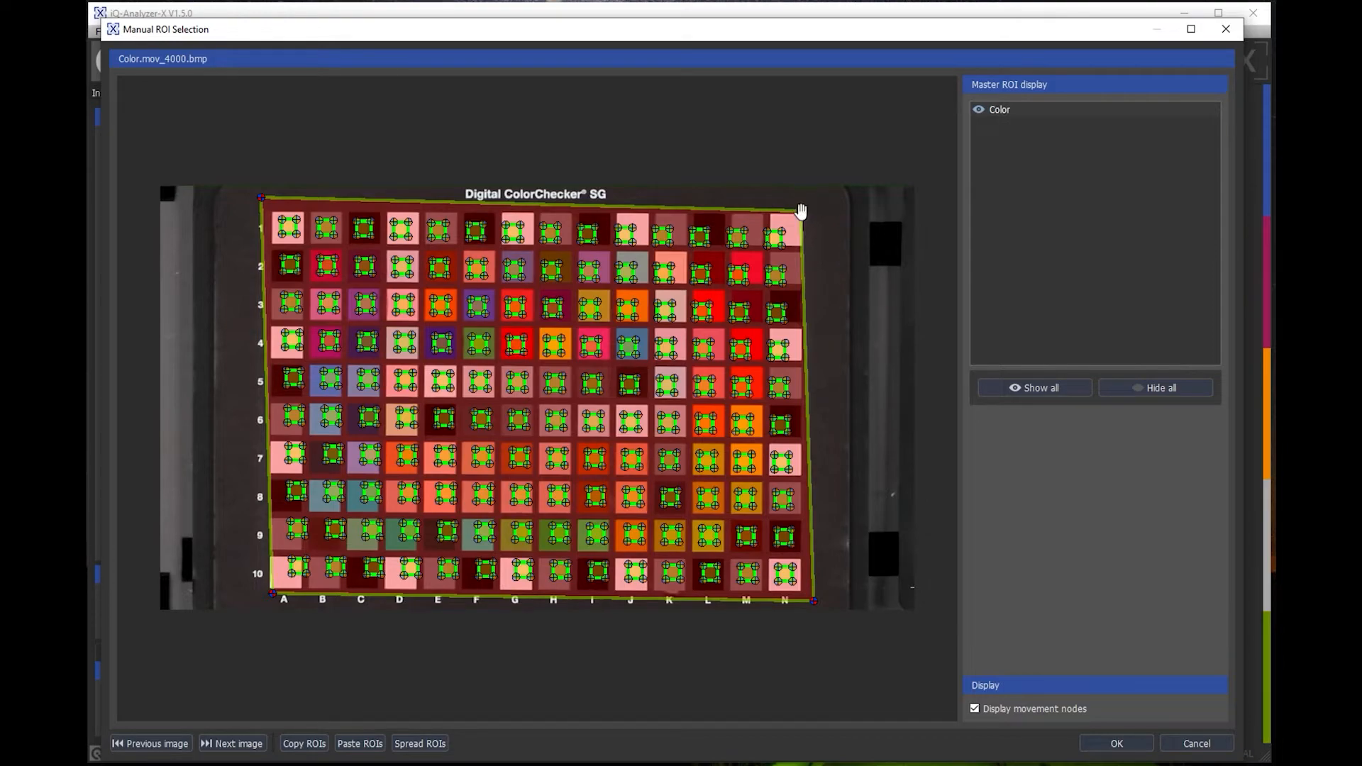
drag(801, 212, 812, 199)
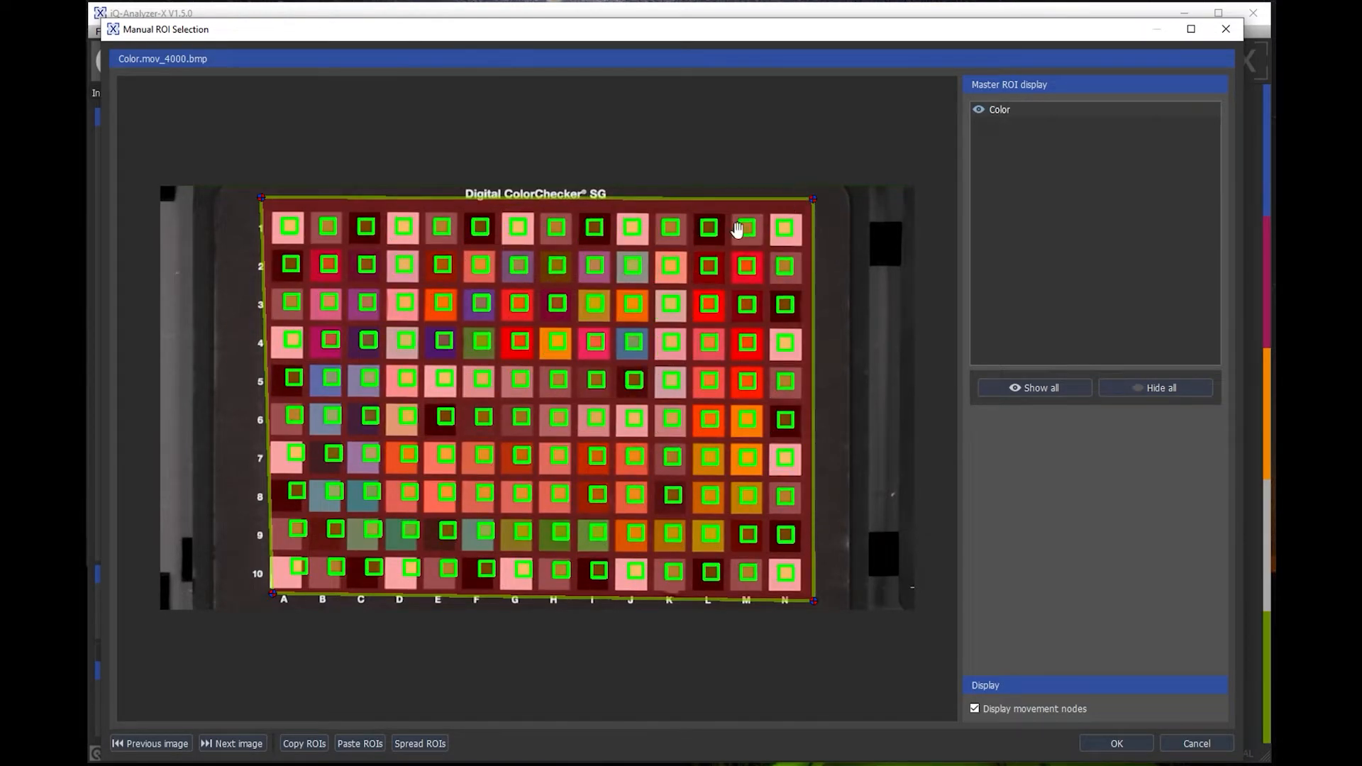
drag(272, 593, 258, 601)
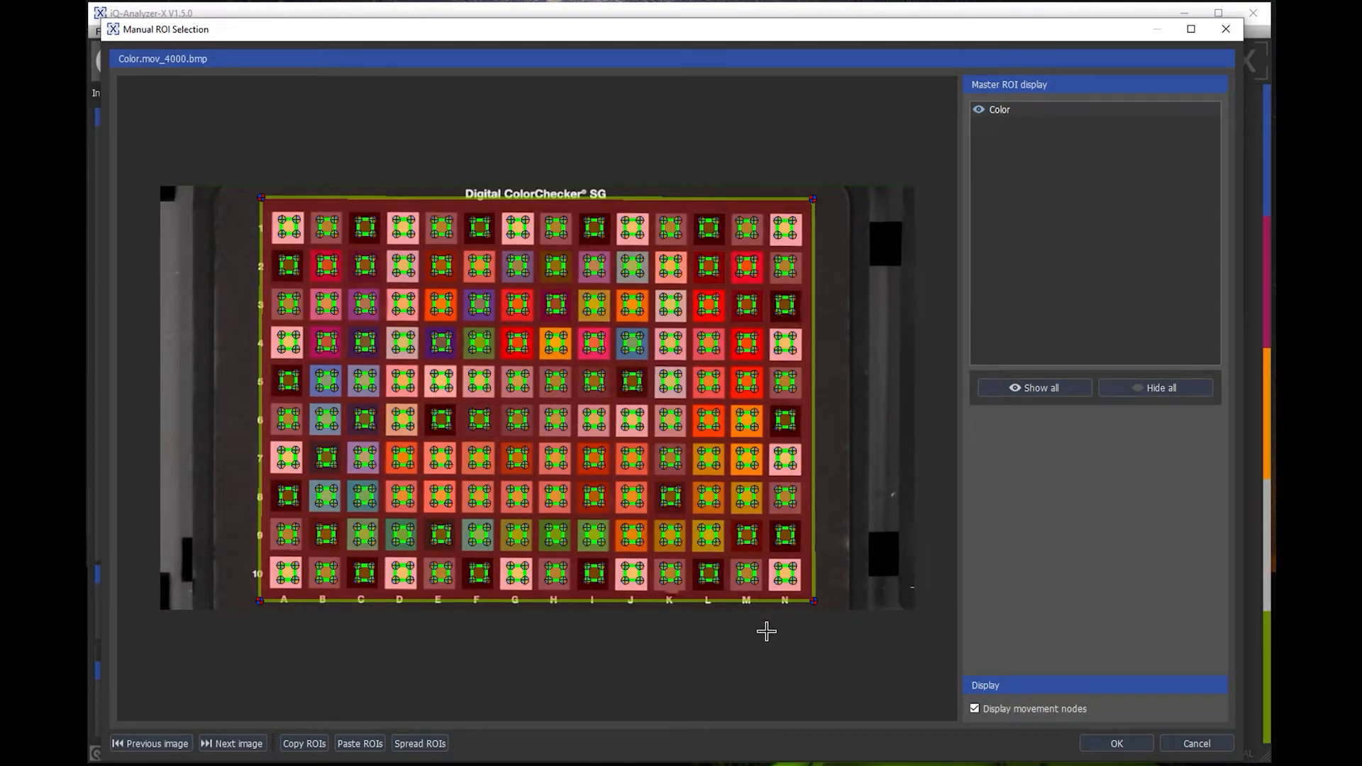
click(1115, 743)
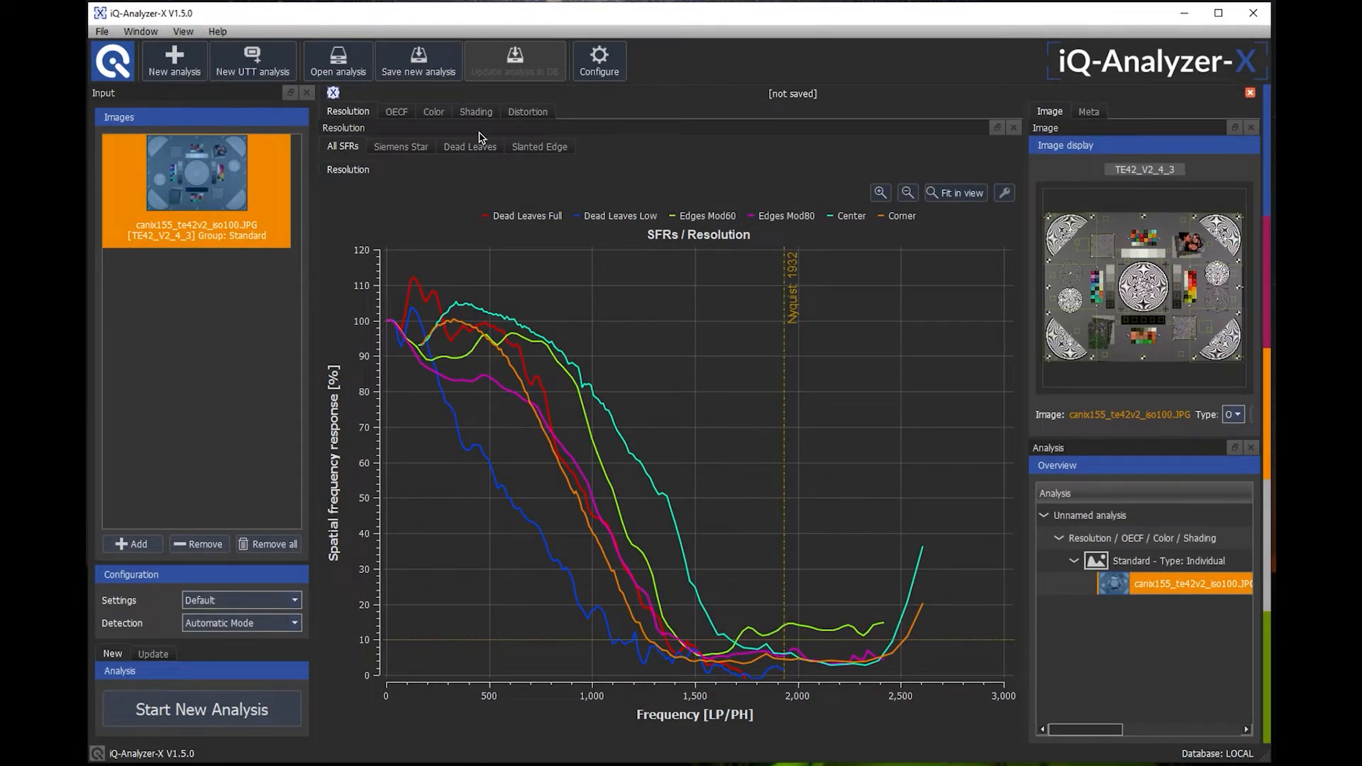
Look through the OECF, Color and Resolution results of the canix155_te42v2_iso100.JPG analysis.
click(391, 113)
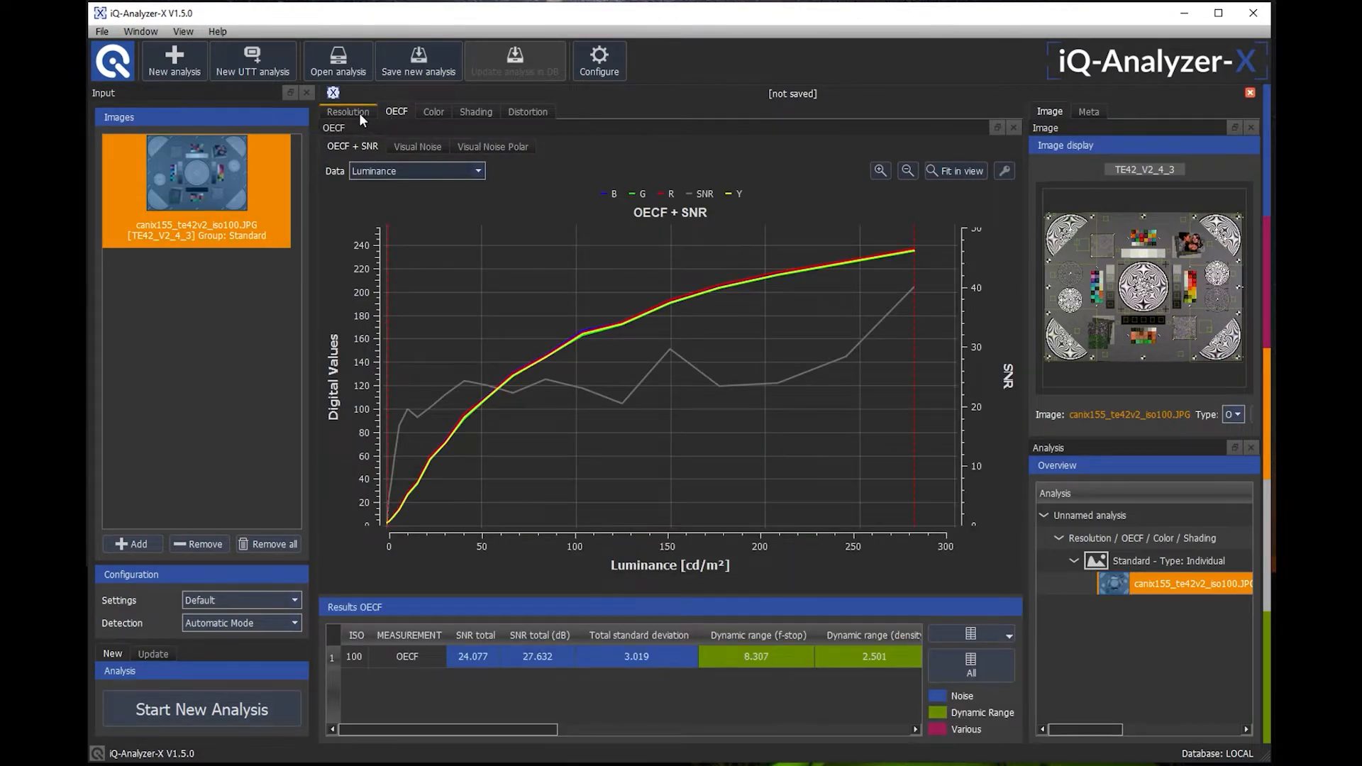
click(359, 112)
click(436, 113)
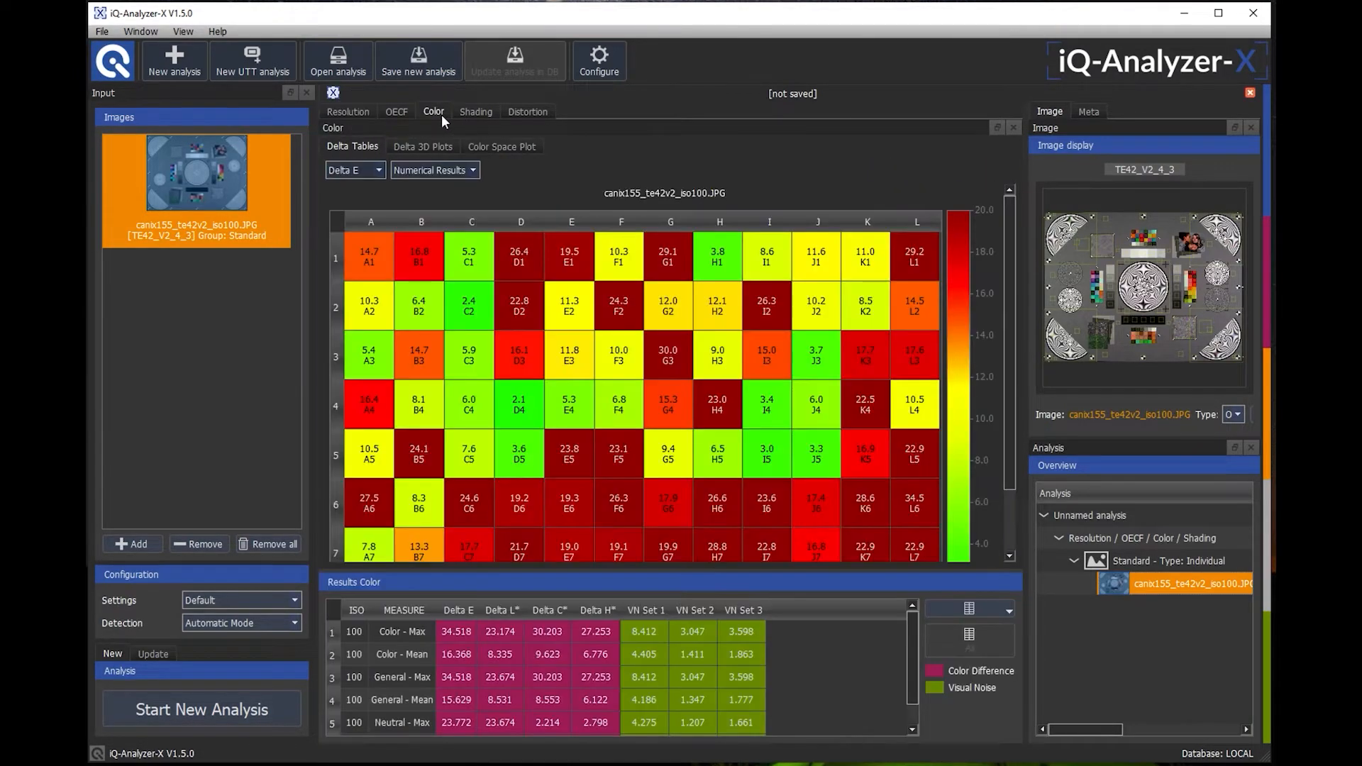
click(398, 115)
click(361, 114)
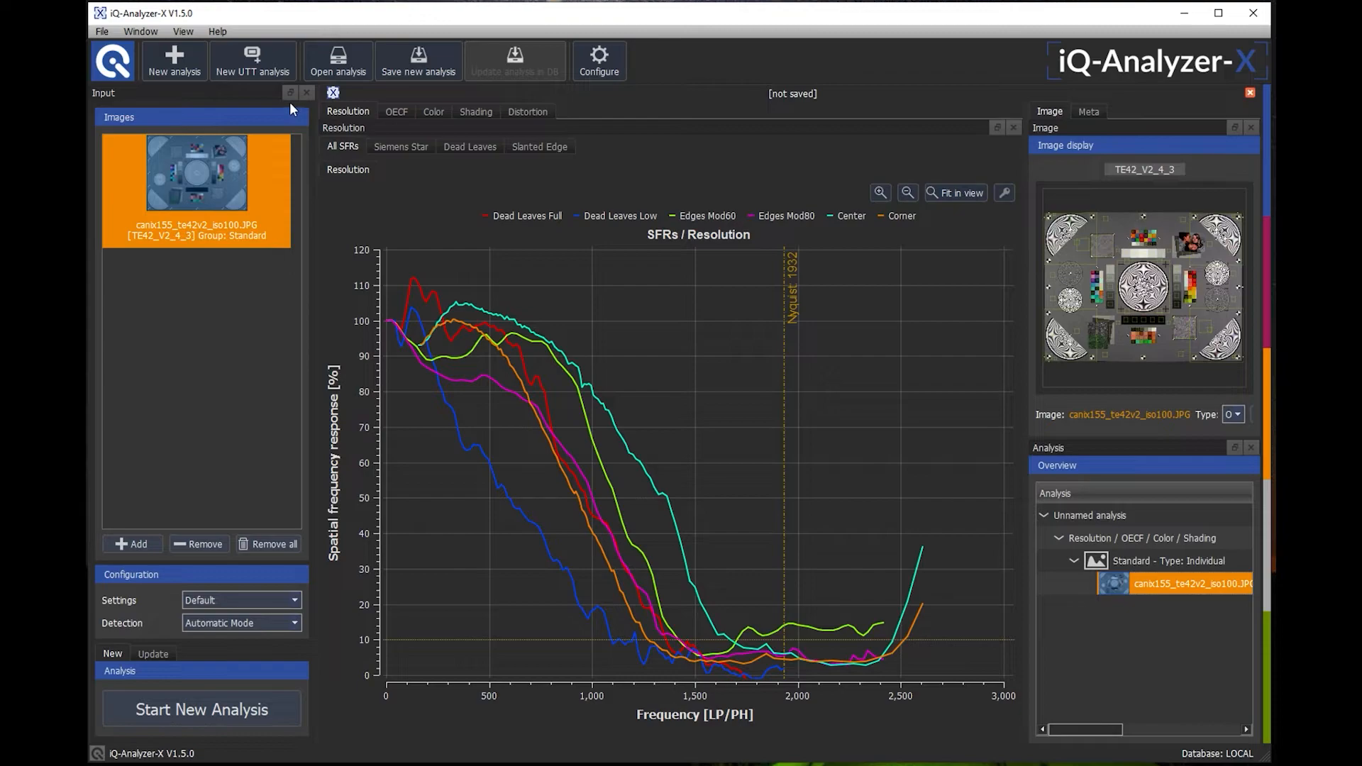
Start a PDF export of the analysis with the Shading data left out.
click(100, 32)
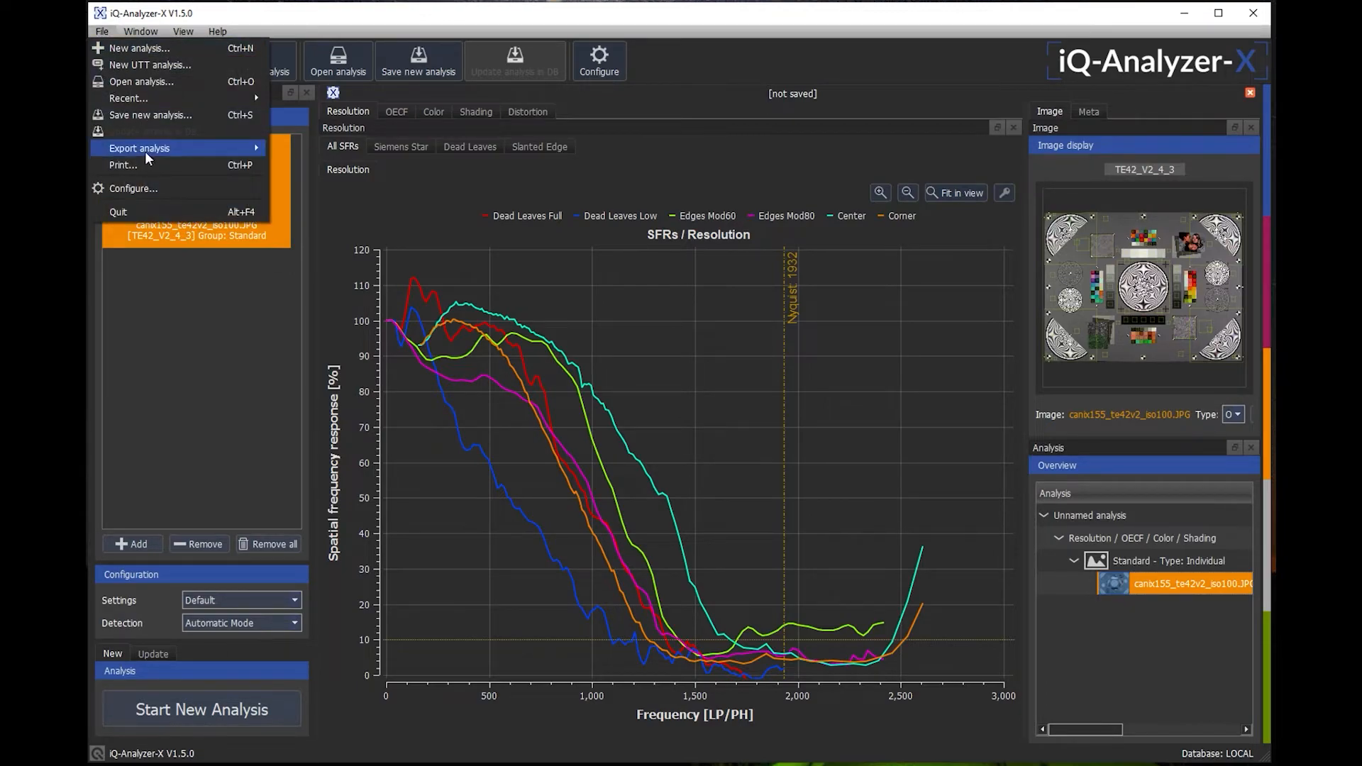
mouse_move(143, 151)
click(291, 165)
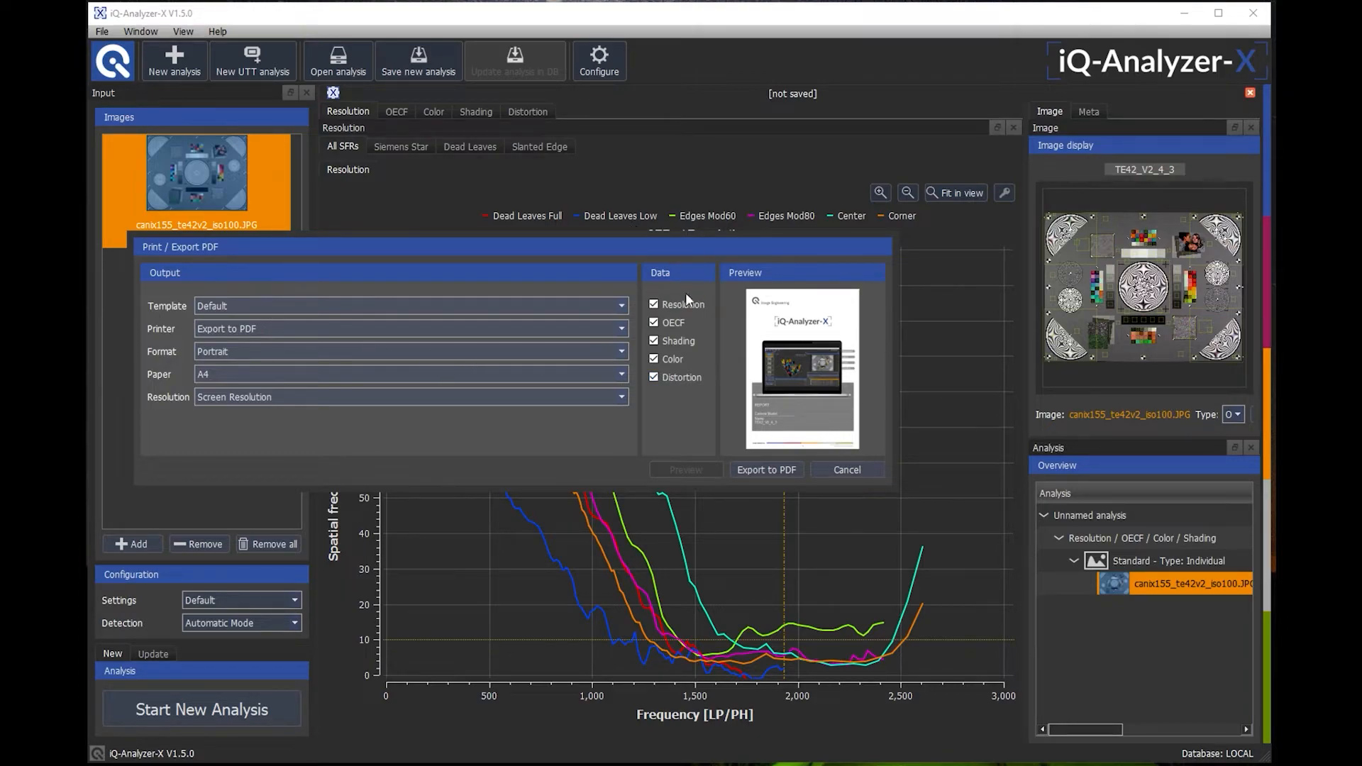
click(654, 341)
click(772, 468)
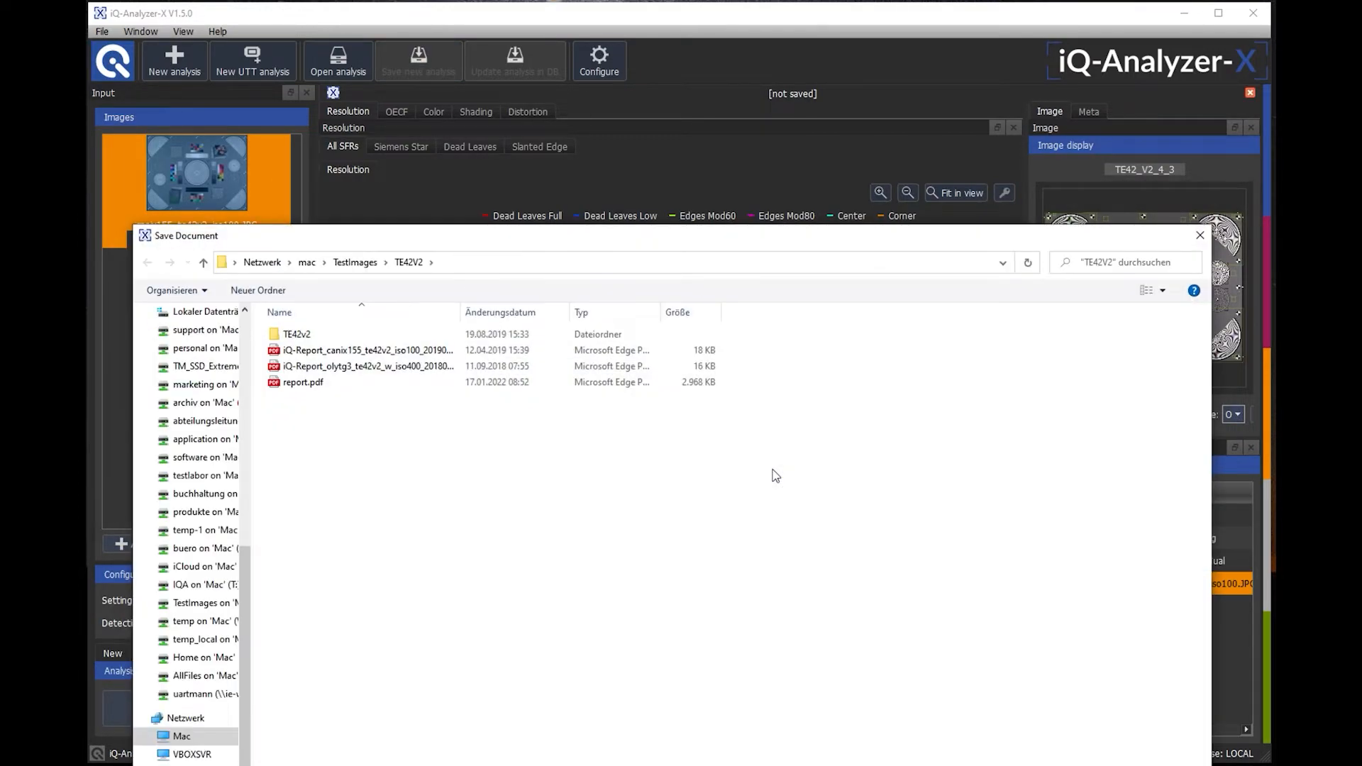
Save the exported report as report.pdf in the TE42V2 folder, replacing the existing file.
click(317, 385)
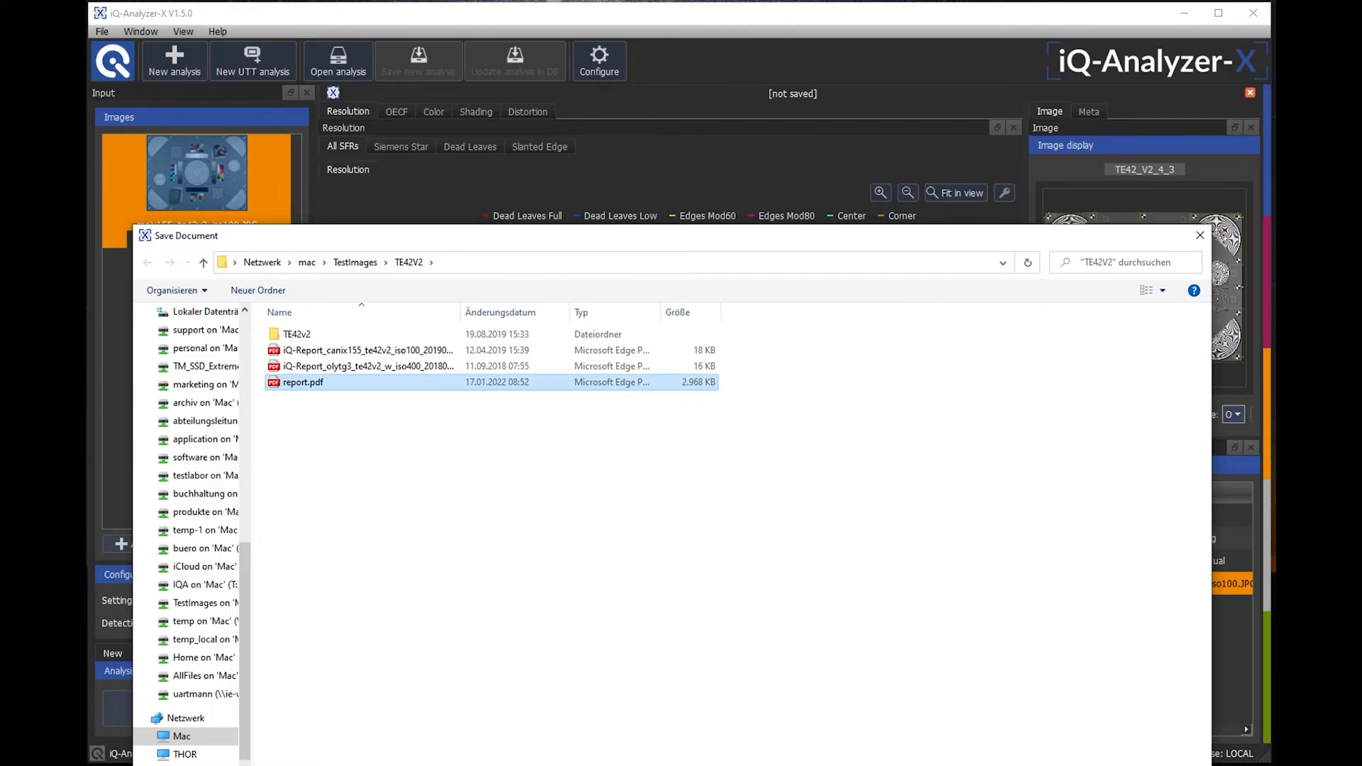
drag(722, 235, 729, 96)
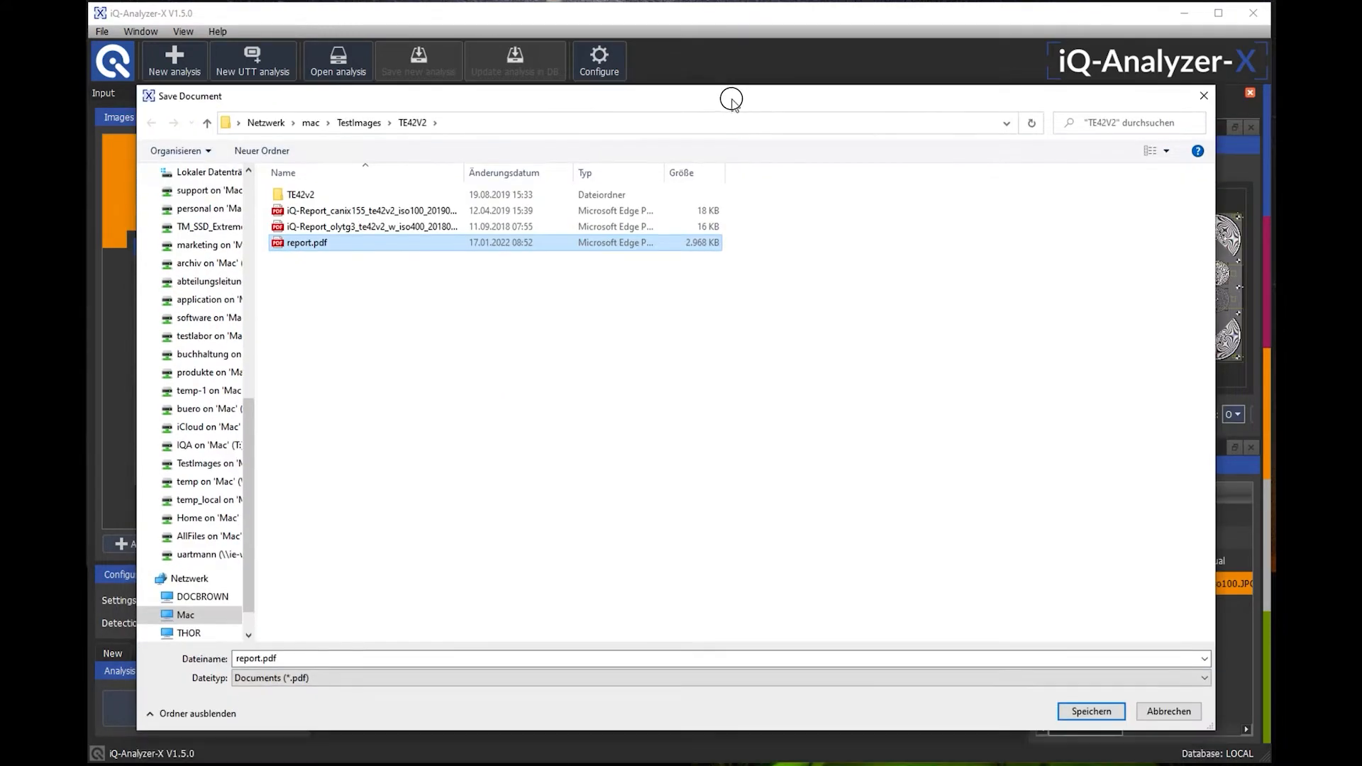
click(1104, 716)
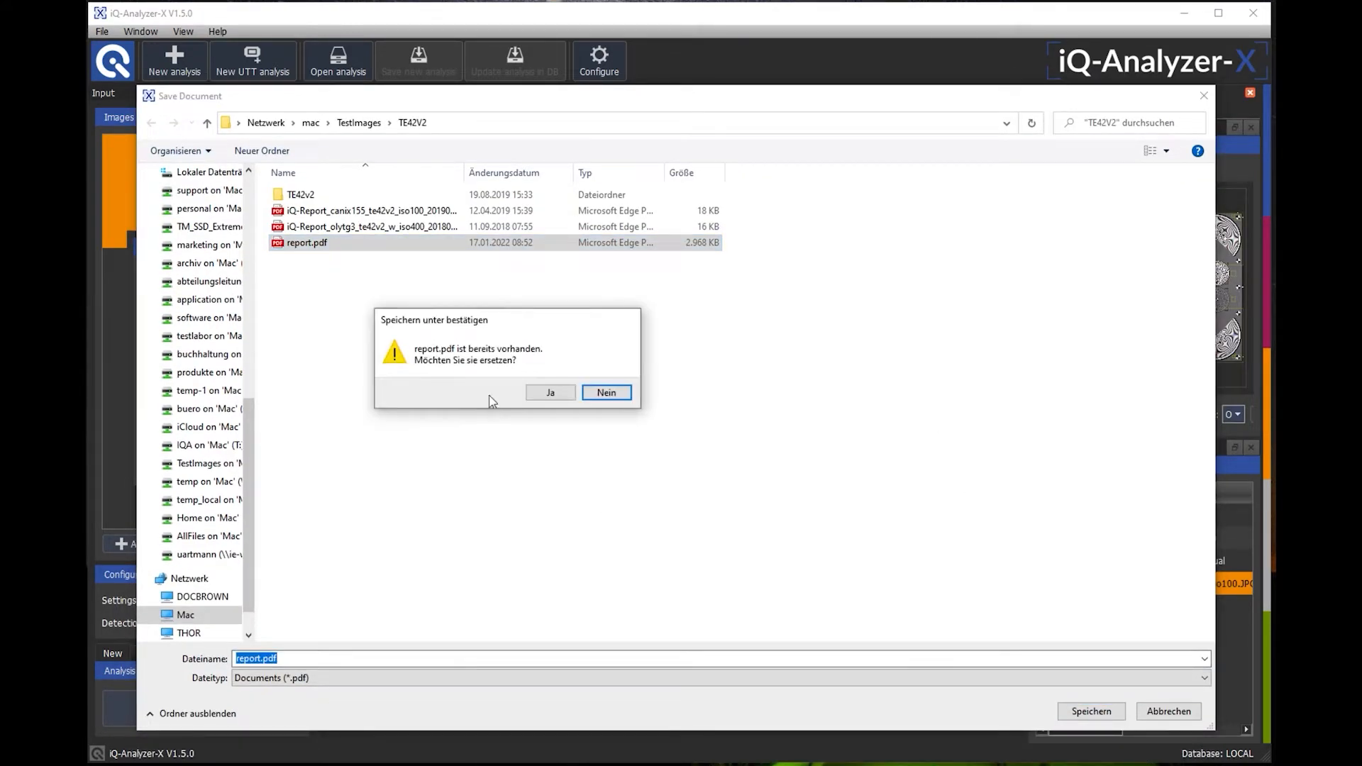
click(548, 392)
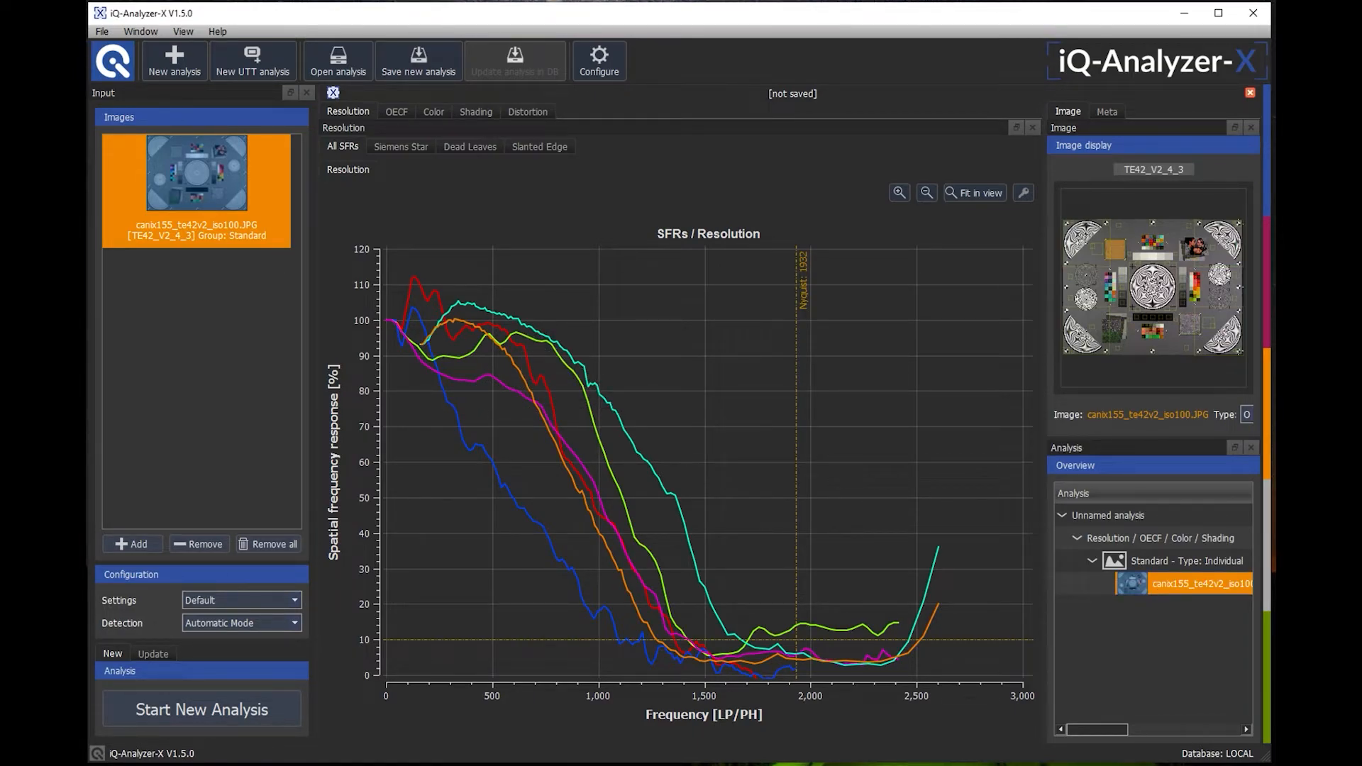
Examine the exported report.pdf from its cover through the ROI display, SFR curves and Siemens star results, and close it.
click(261, 765)
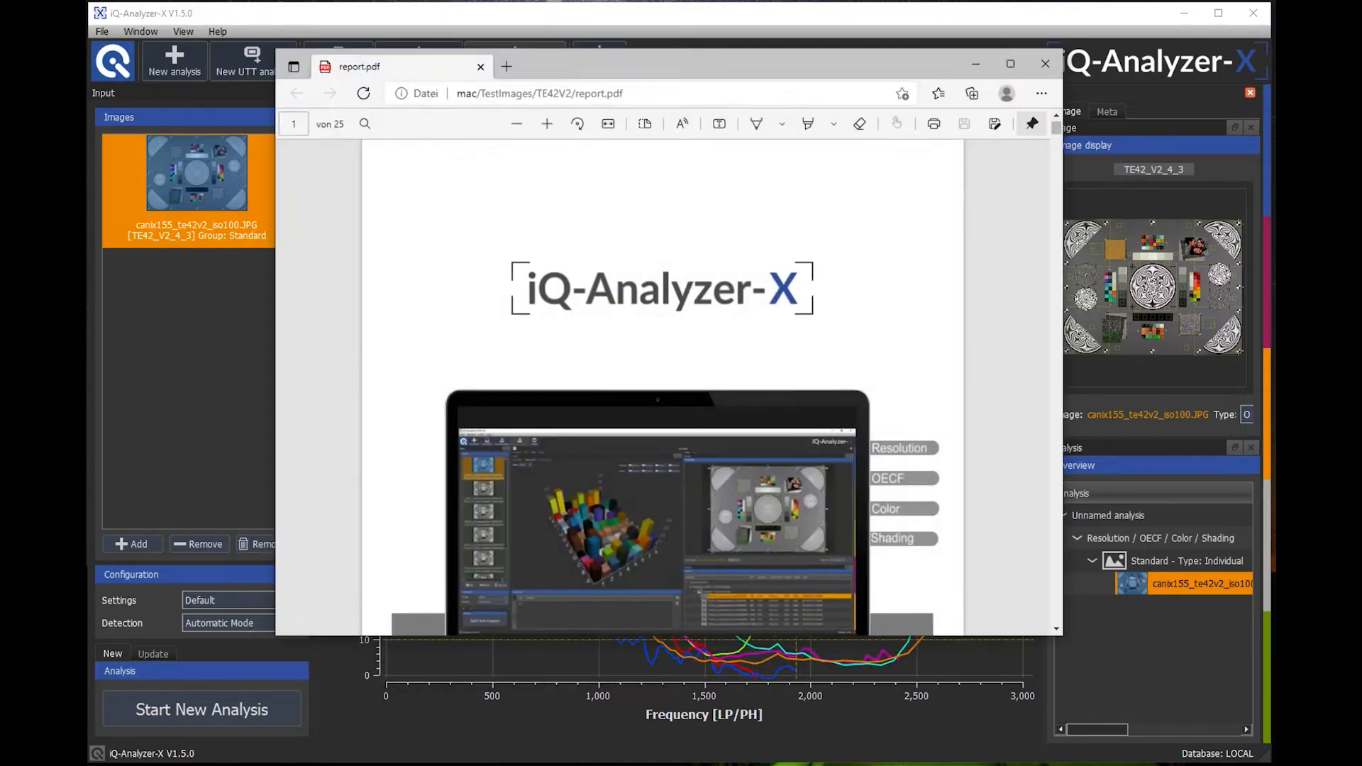
scroll(625, 417, down, 6)
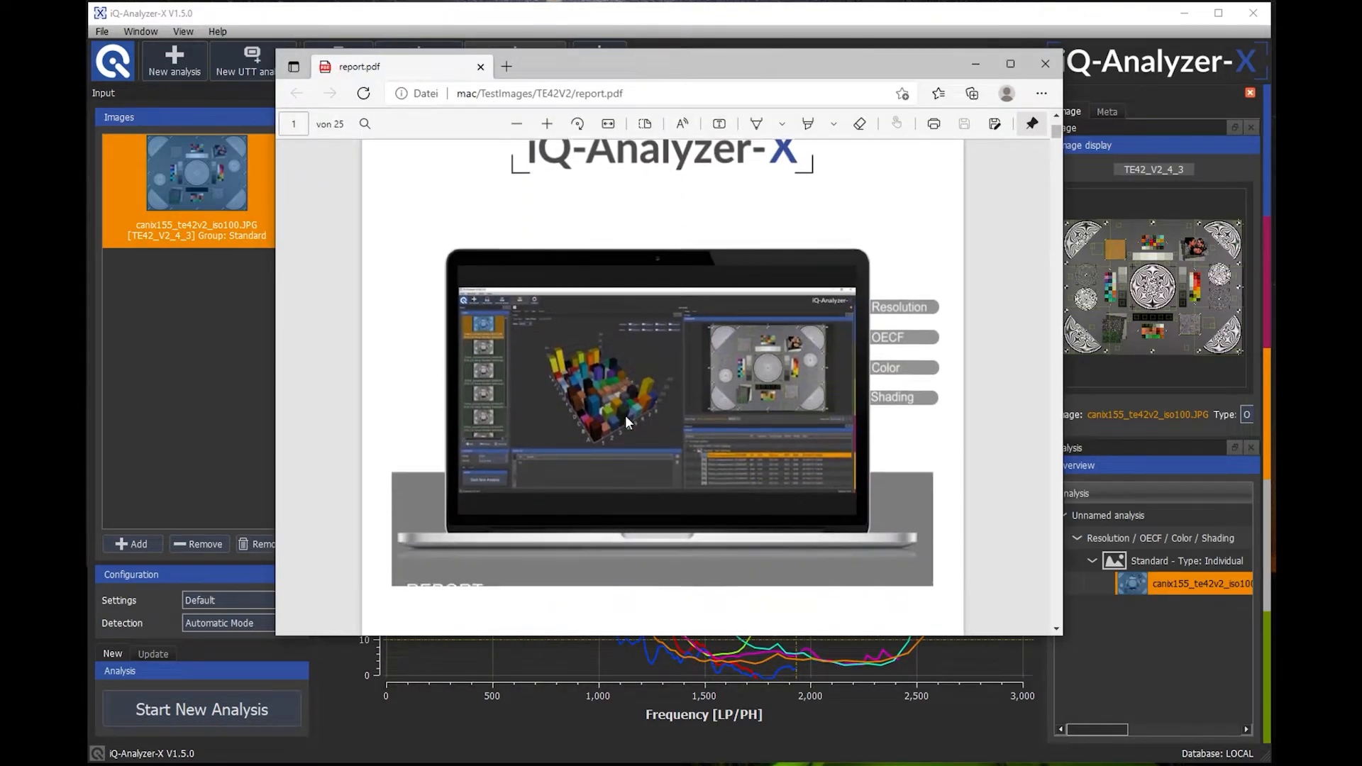
scroll(627, 423, down, 8)
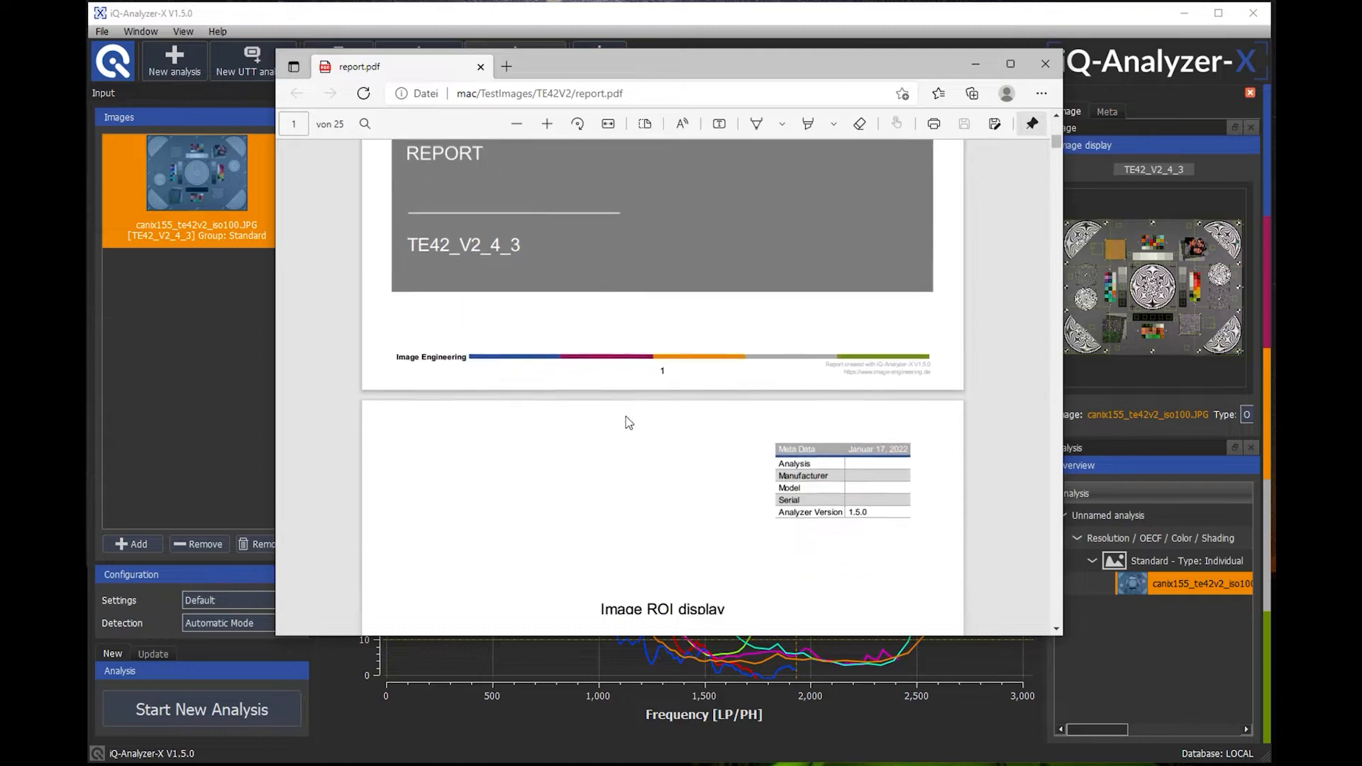
scroll(625, 423, down, 2)
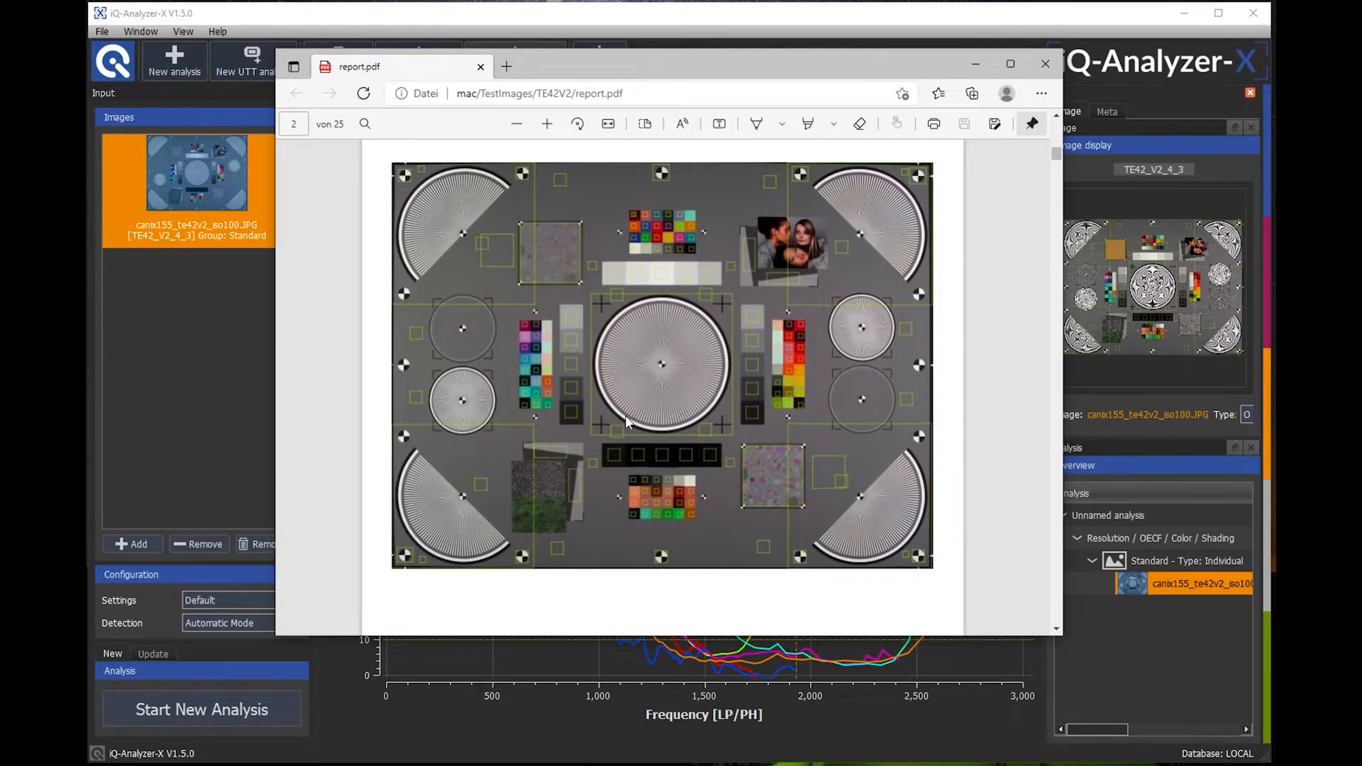
scroll(625, 421, down, 8)
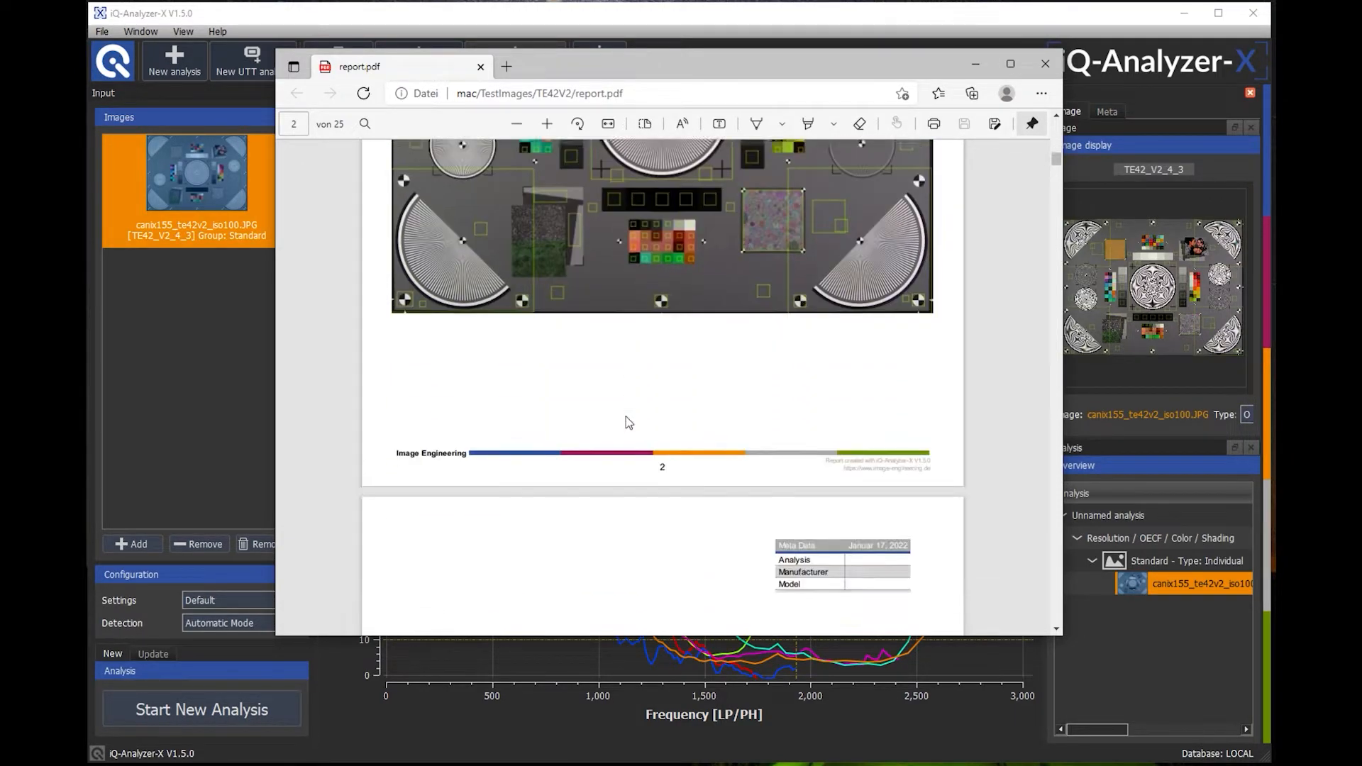
scroll(627, 423, down, 5)
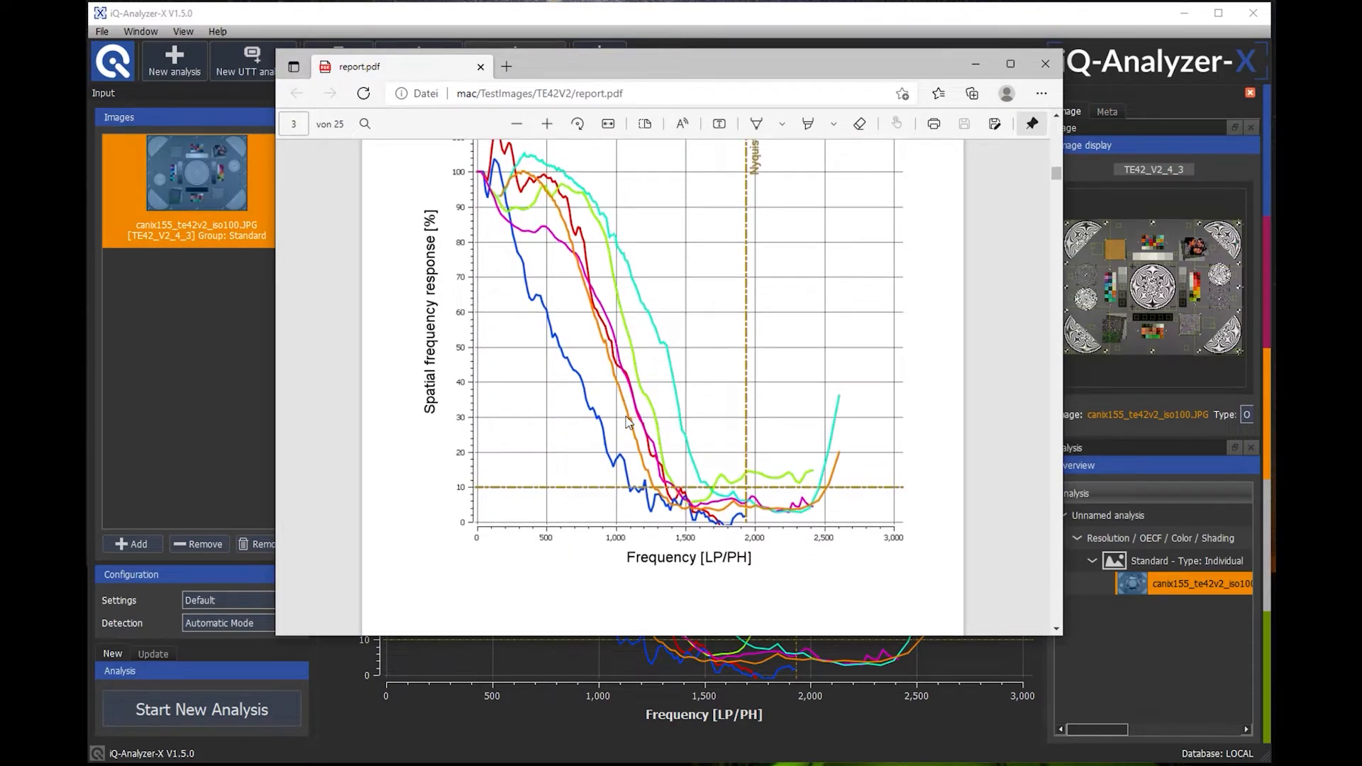
scroll(627, 422, down, 14)
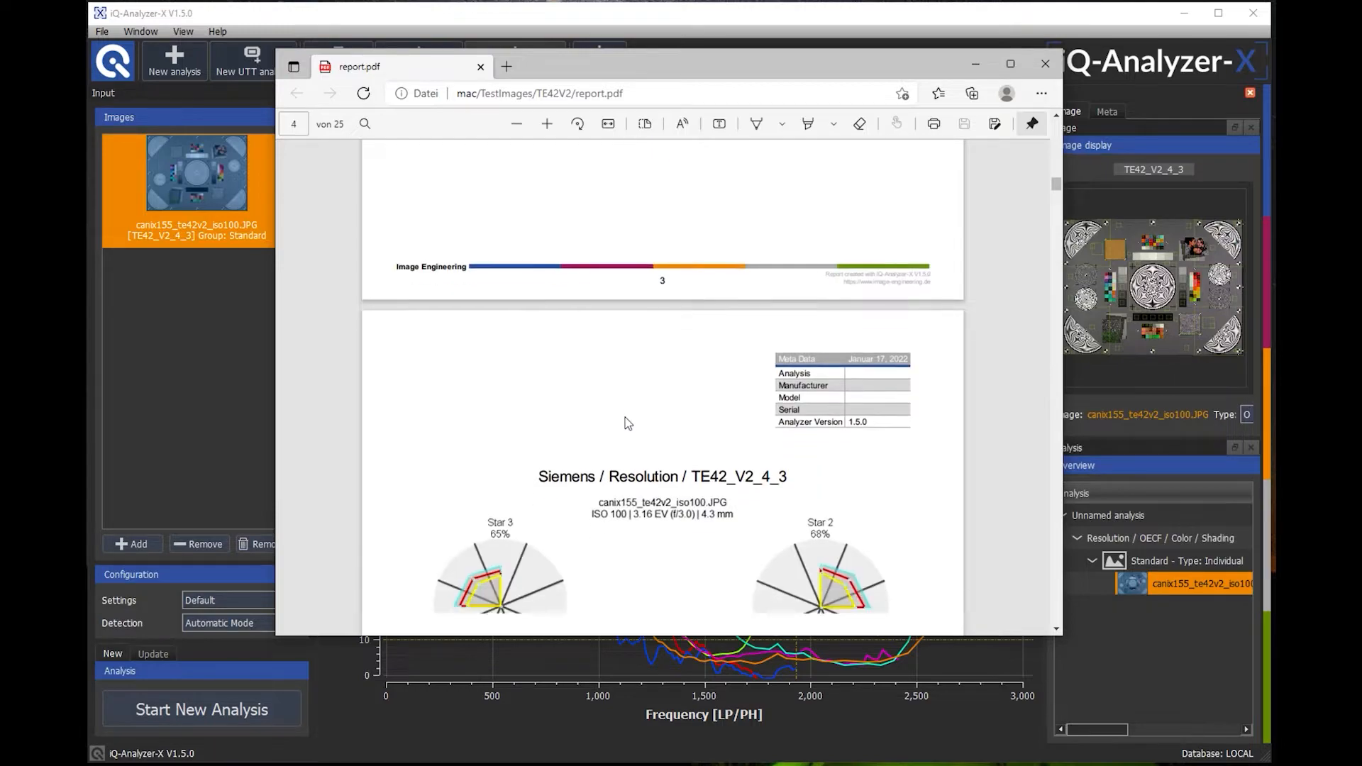
scroll(627, 422, down, 6)
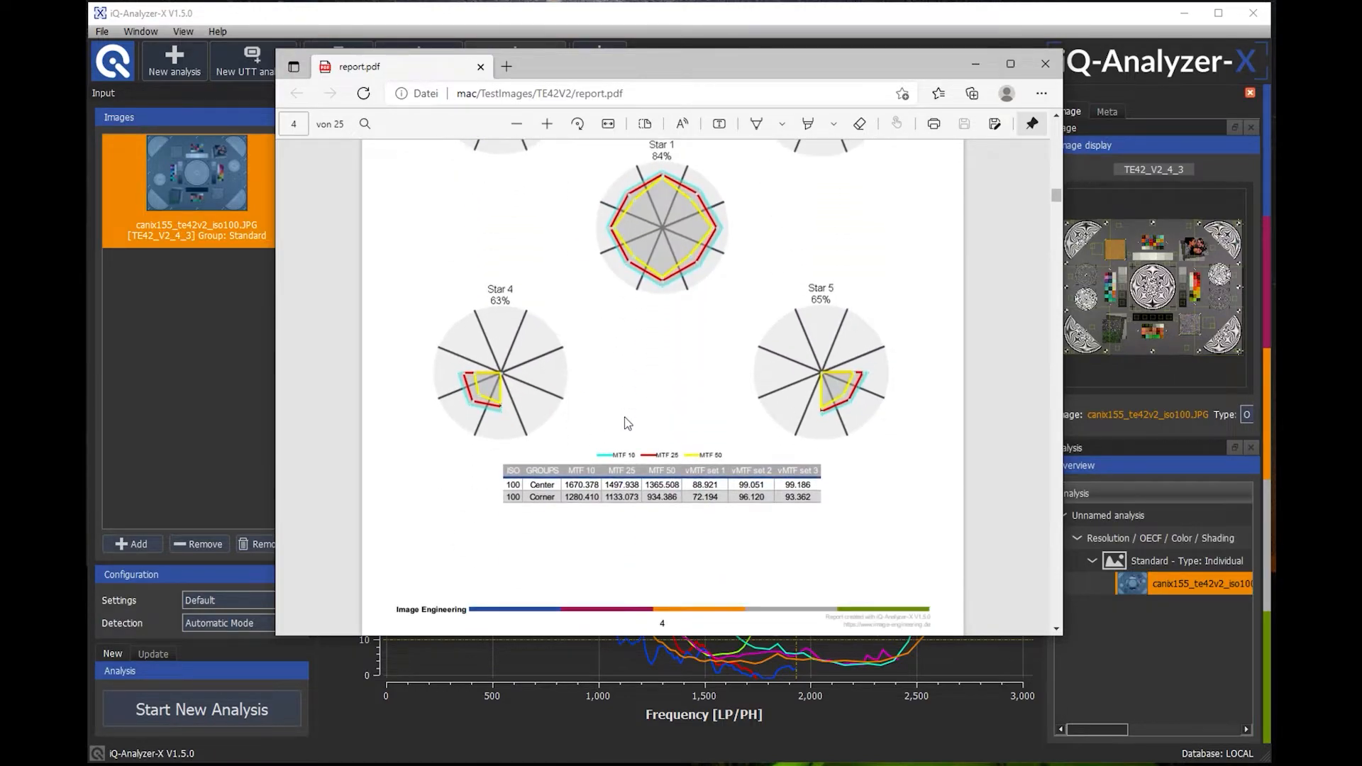
scroll(627, 423, down, 2)
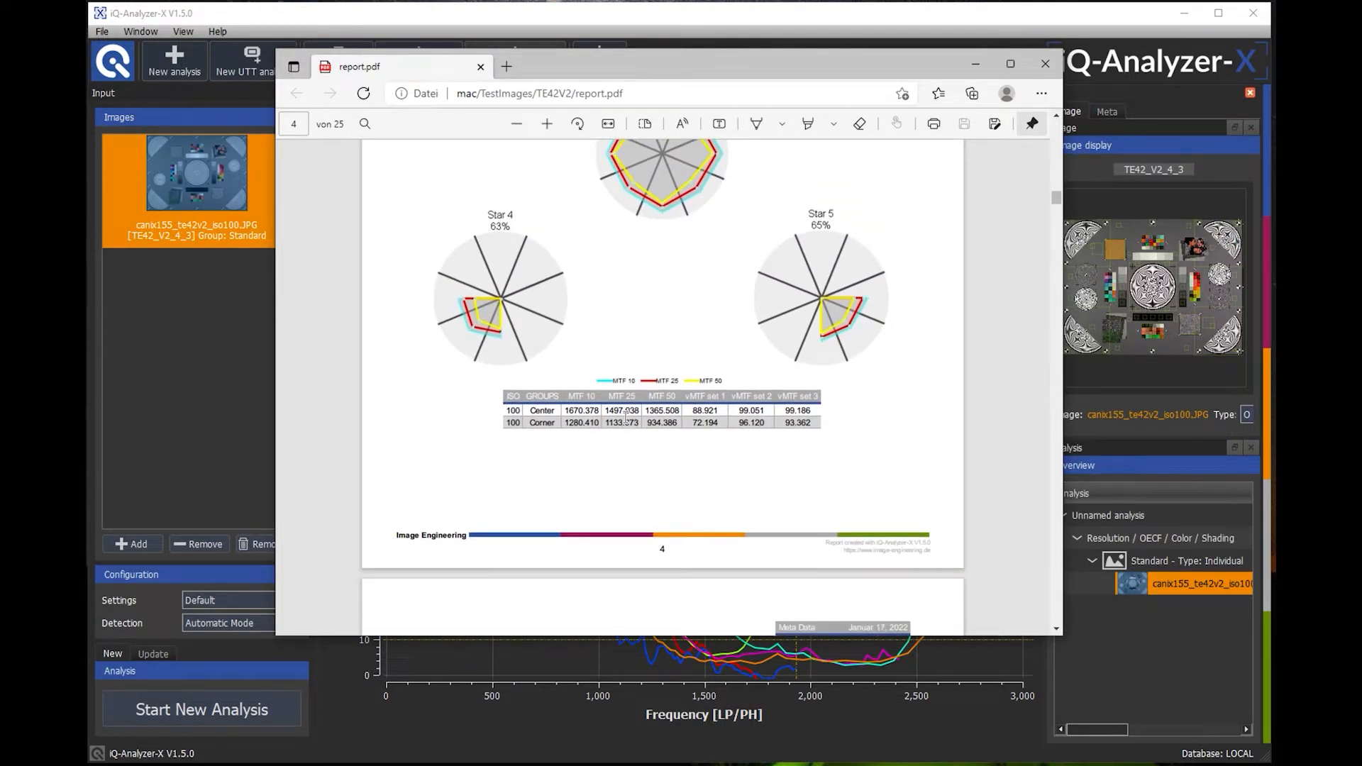
scroll(621, 415, down, 4)
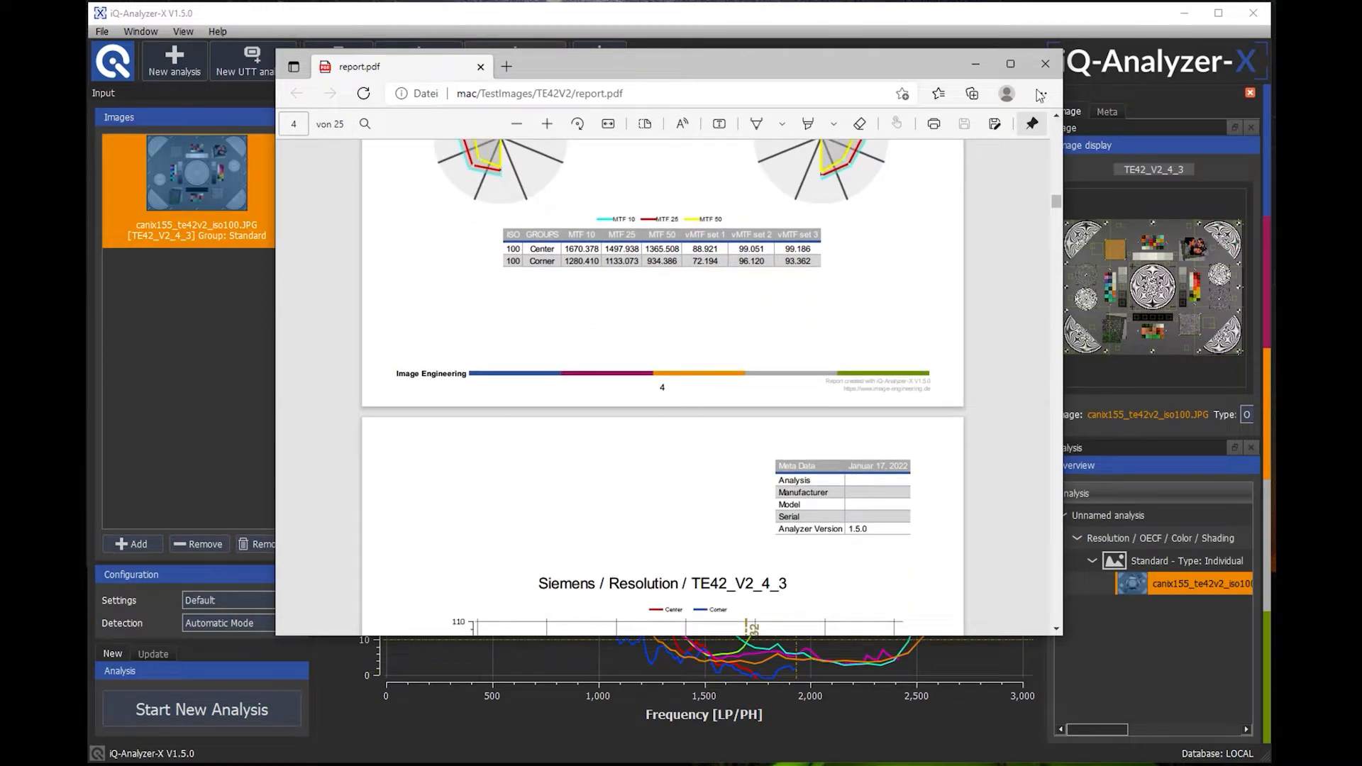
click(1045, 64)
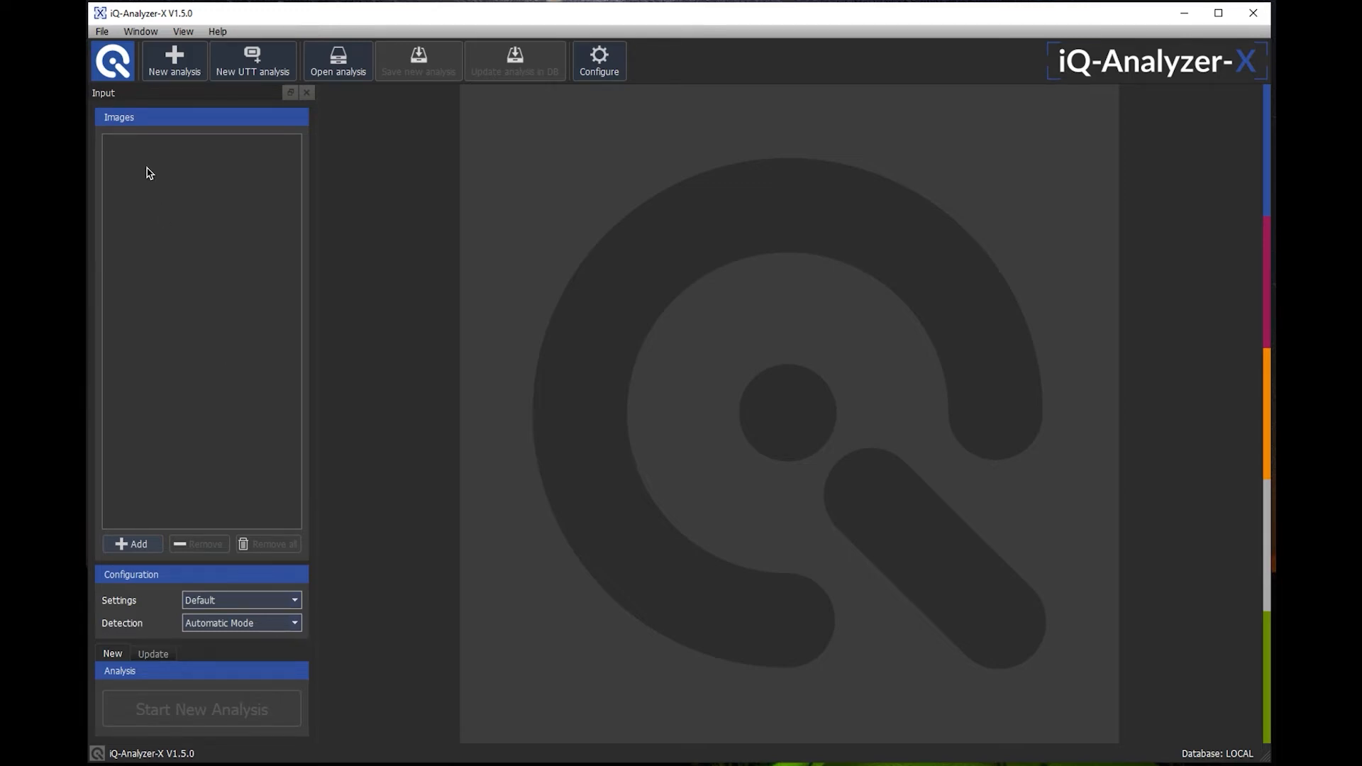
Load olytg3_te42v2_t_iso100.JPG for a new analysis, check its reference file options and cancel the import.
click(173, 60)
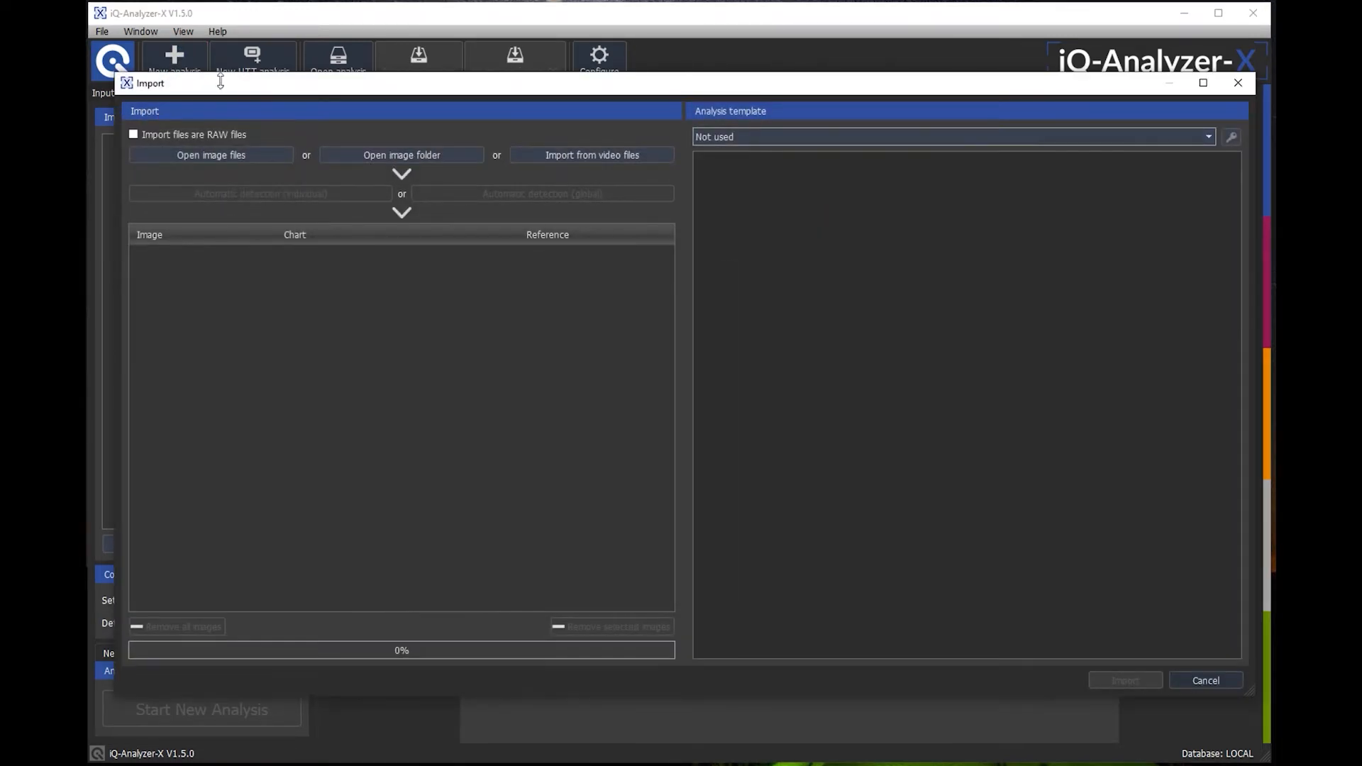
click(214, 151)
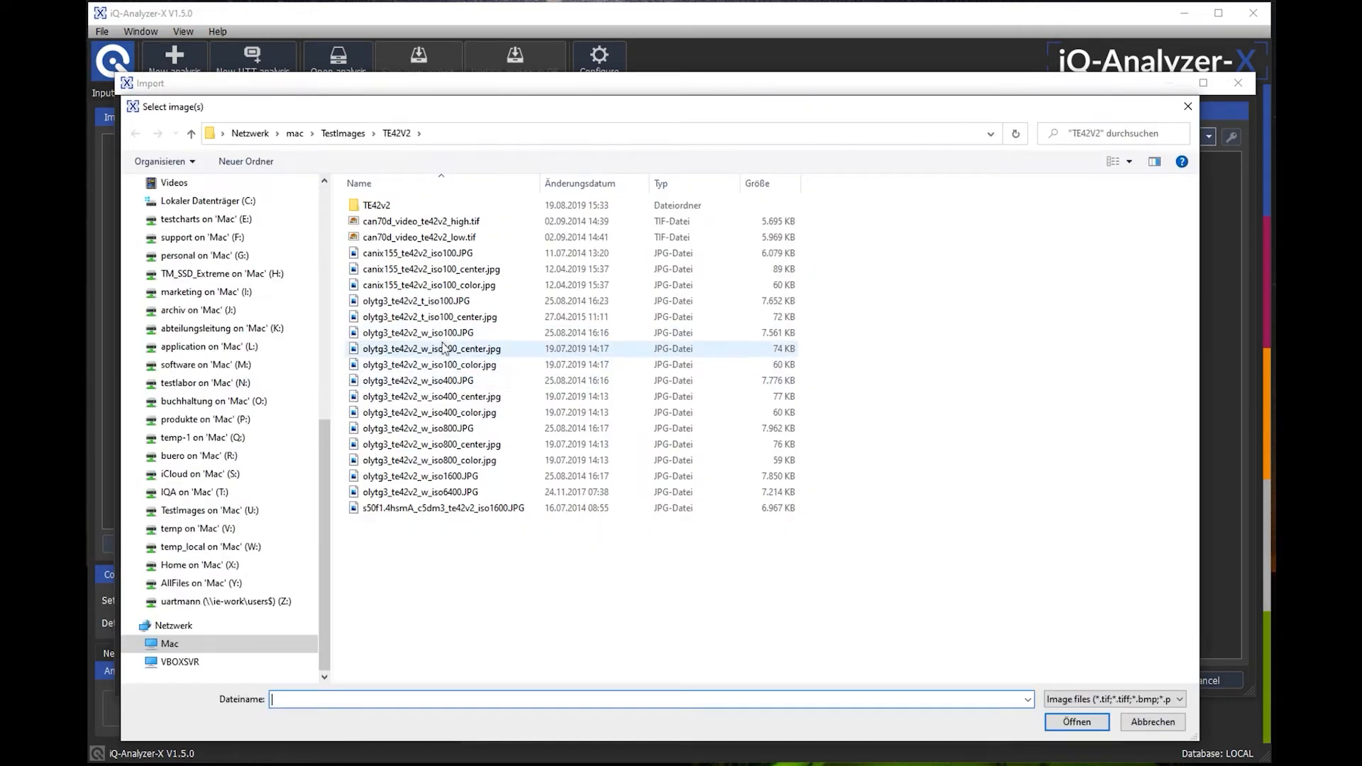
click(437, 301)
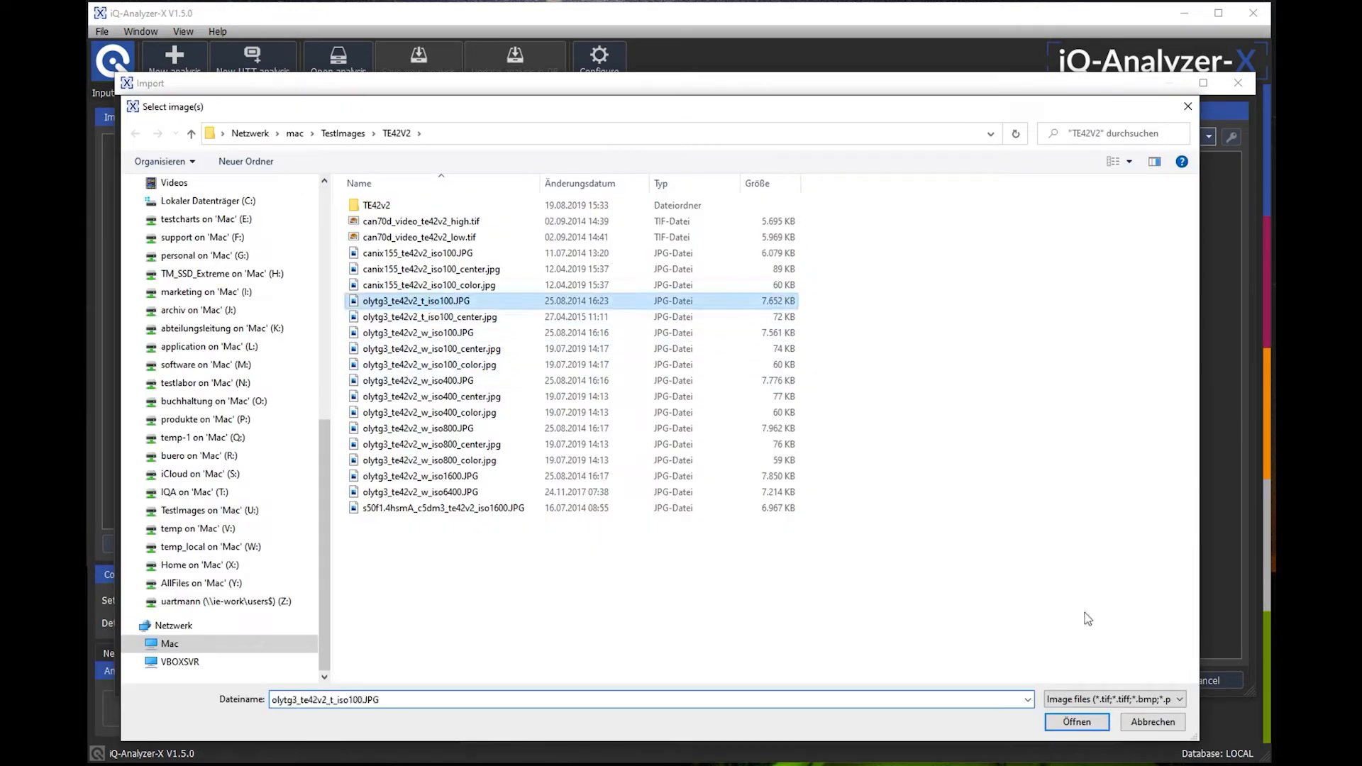
click(1103, 716)
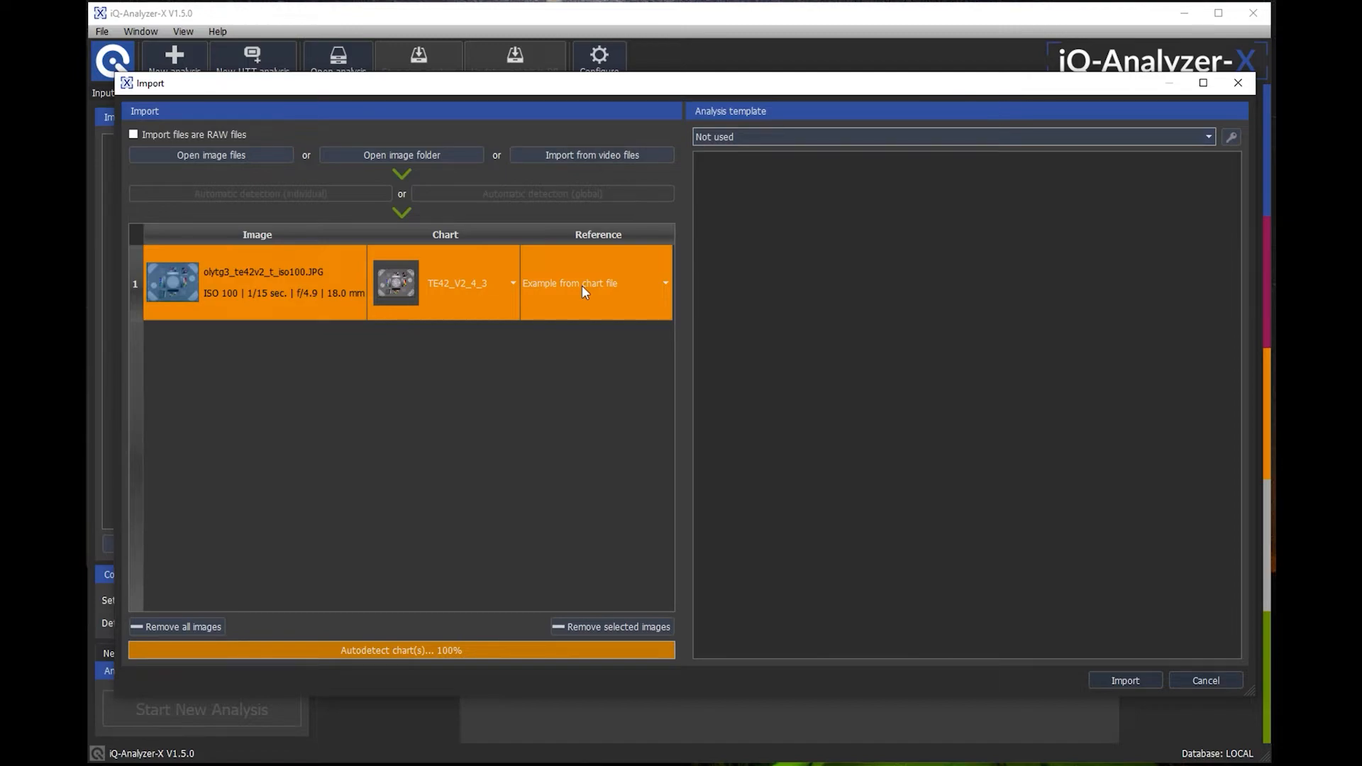
click(664, 284)
click(664, 284)
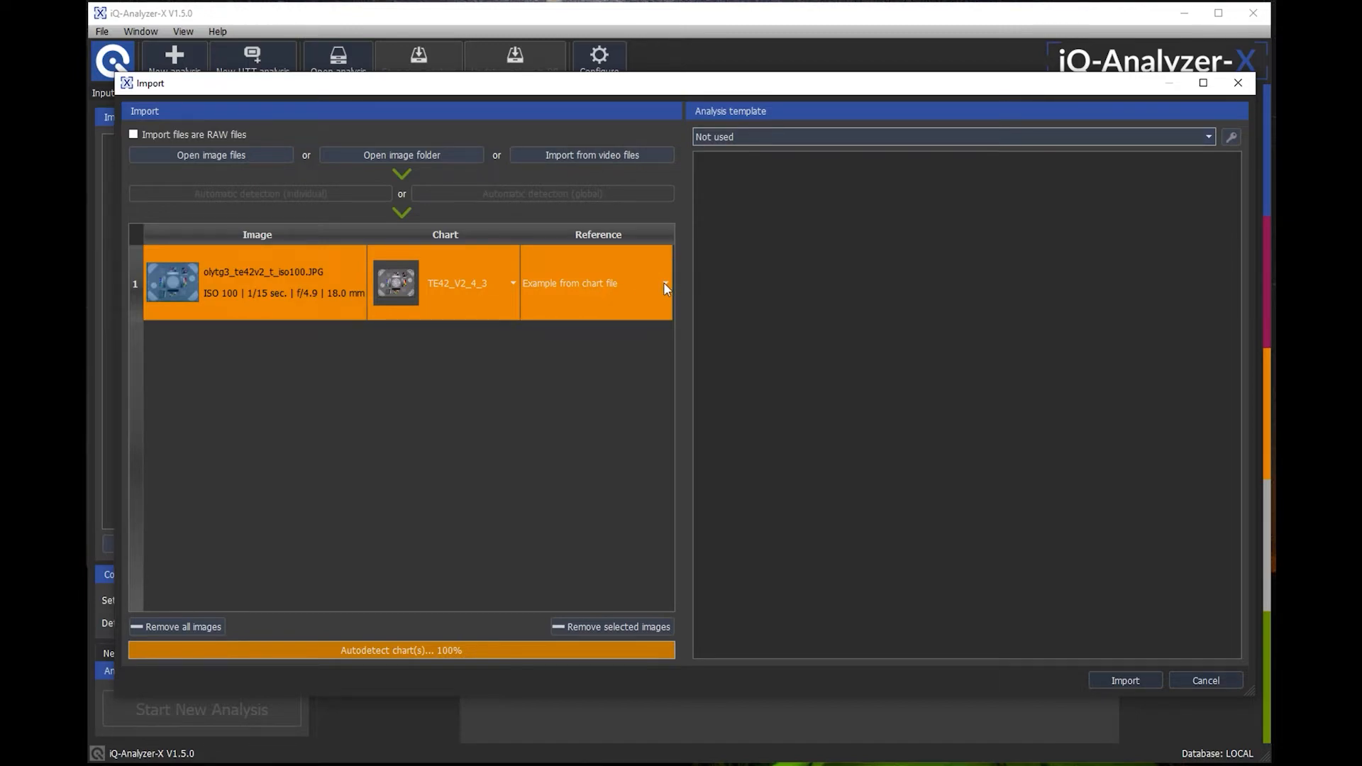
click(1202, 681)
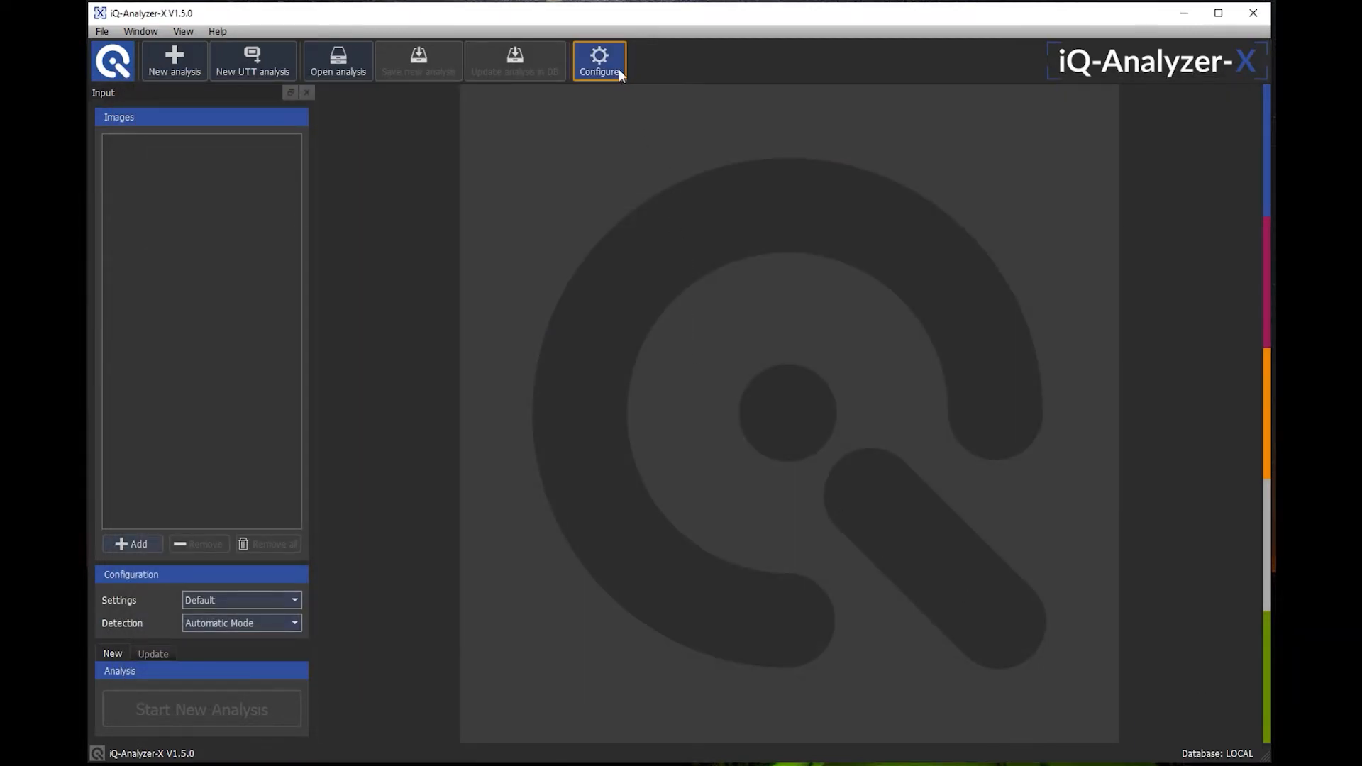
Open the configuration's reference file settings and choose the TE42_V2_4_3 chart.
click(603, 58)
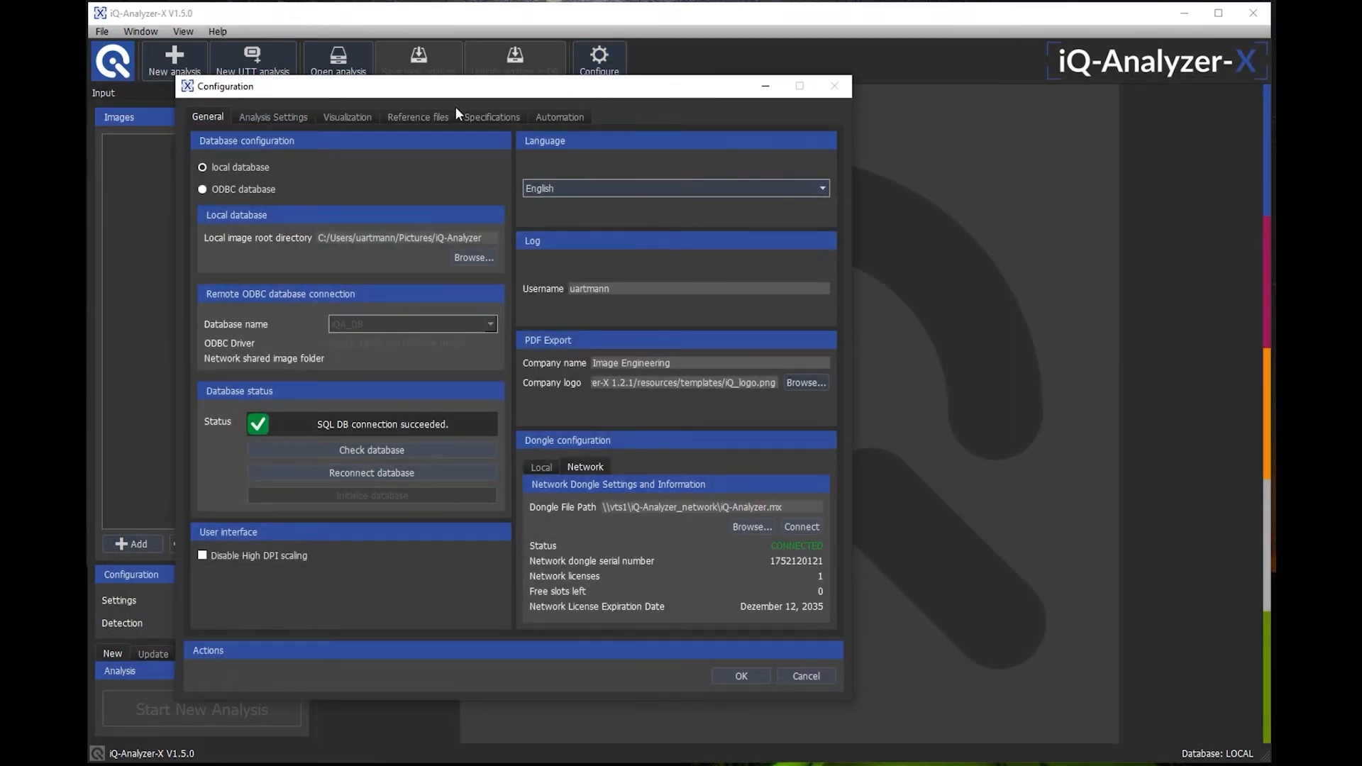
click(424, 118)
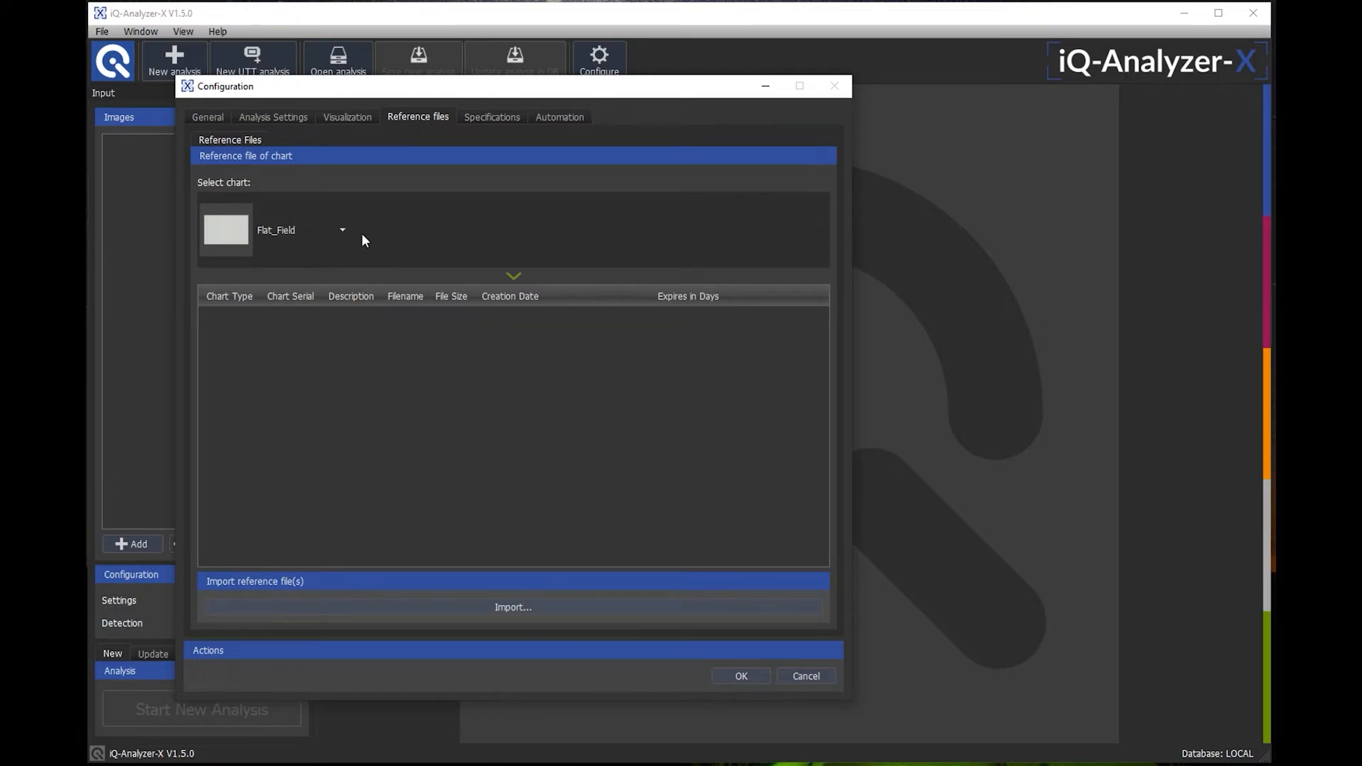
click(342, 229)
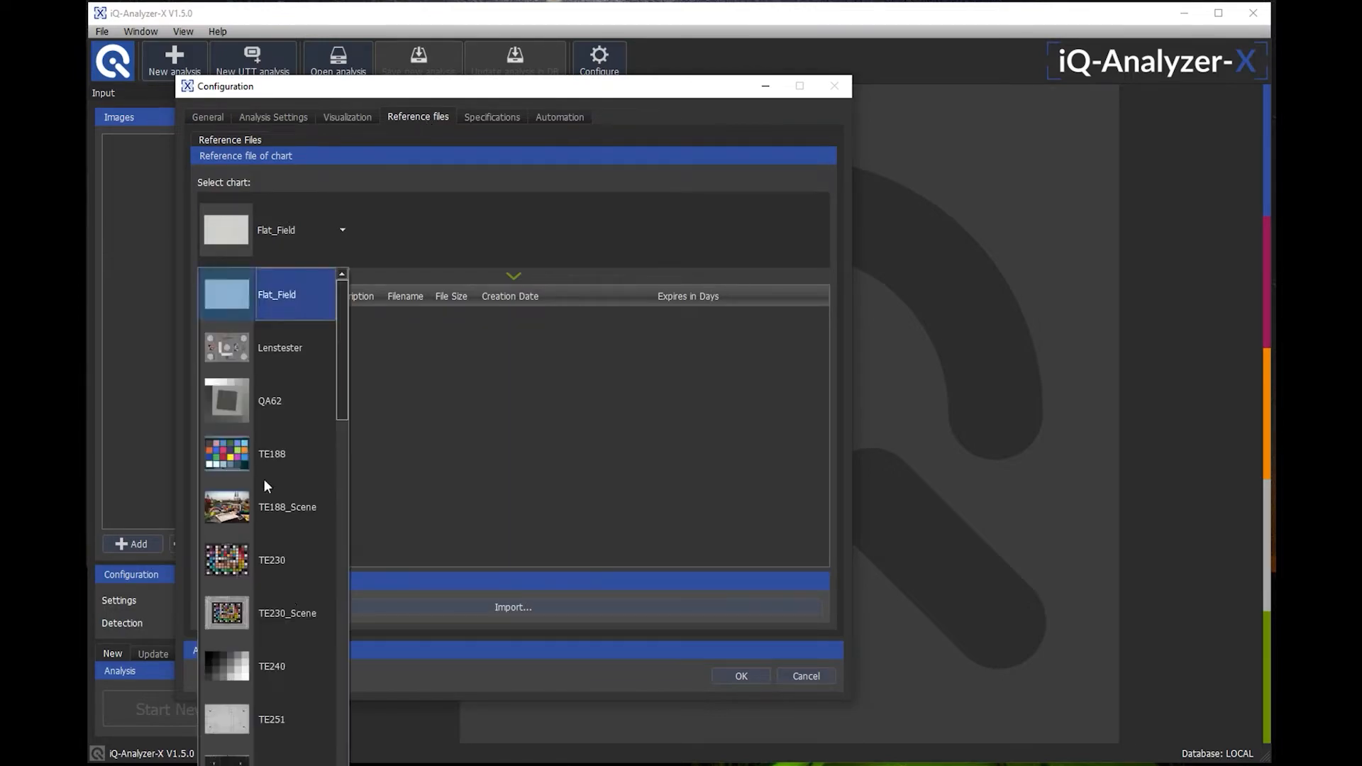
drag(340, 389, 335, 702)
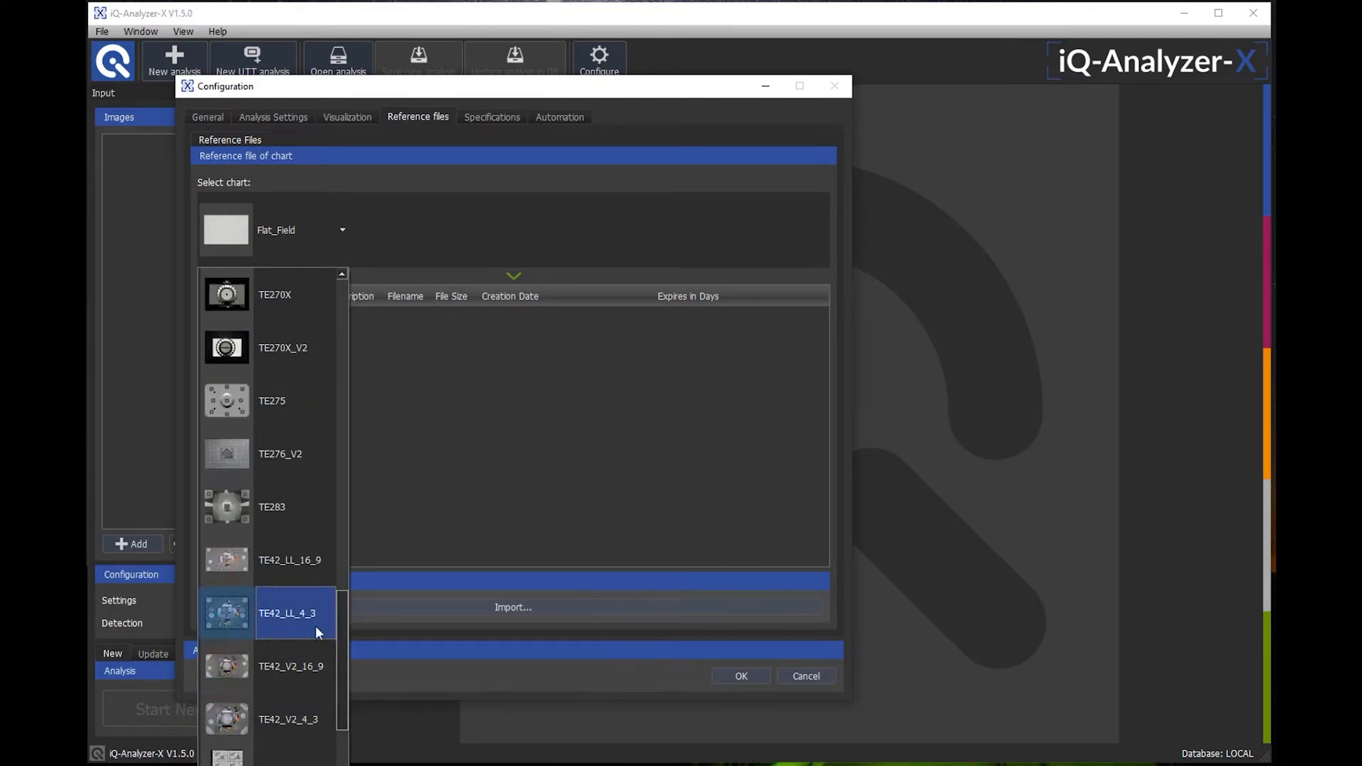
scroll(342, 653, down, 1)
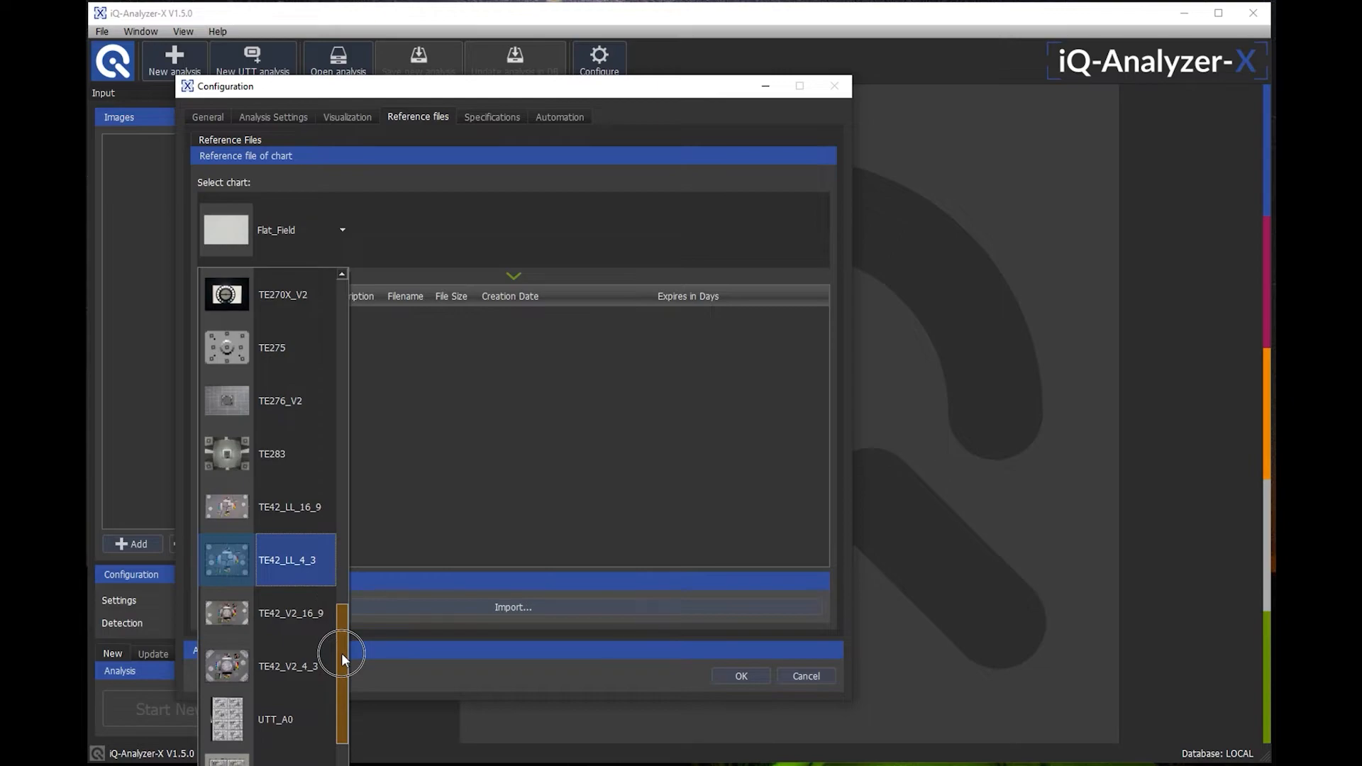
click(297, 667)
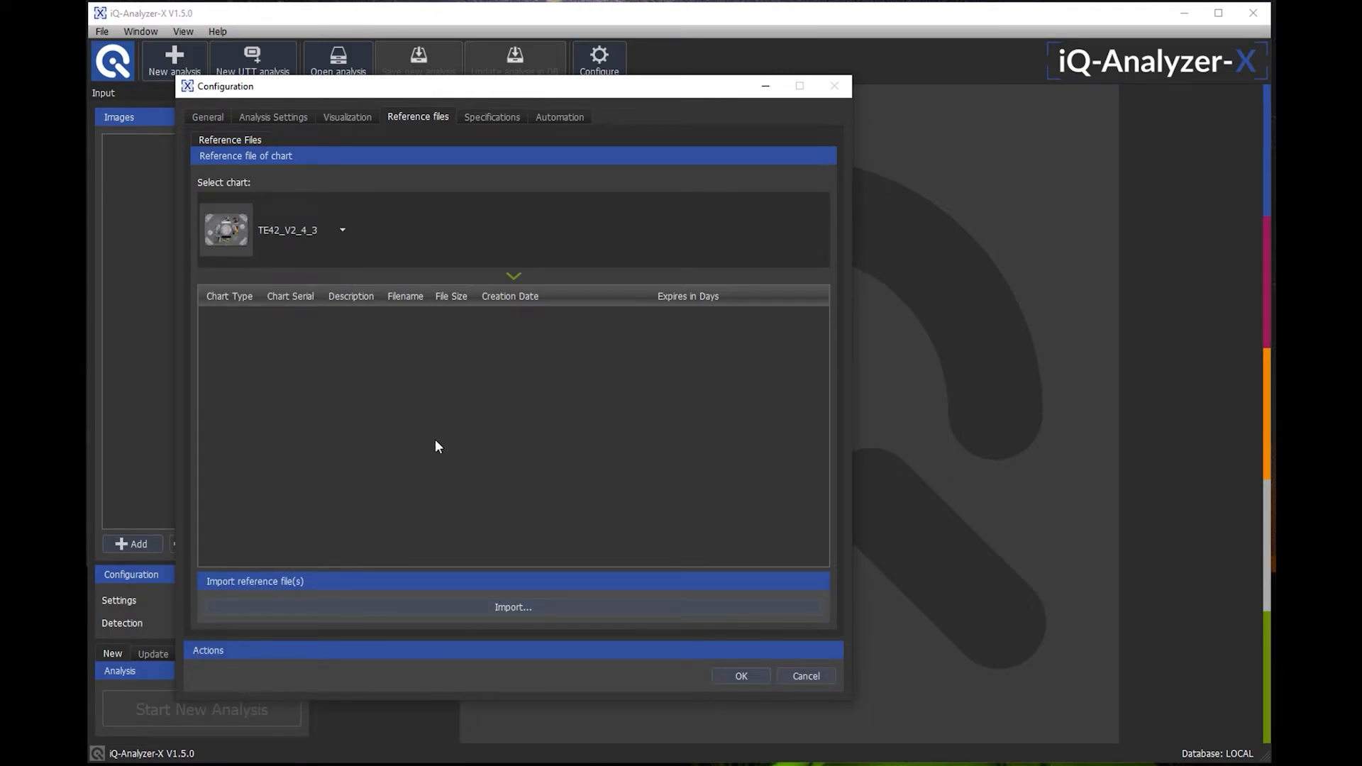
Import 21_047-TE042-v2-4-3-S.ref from the Desktop into the database as the chart's reference file.
click(512, 607)
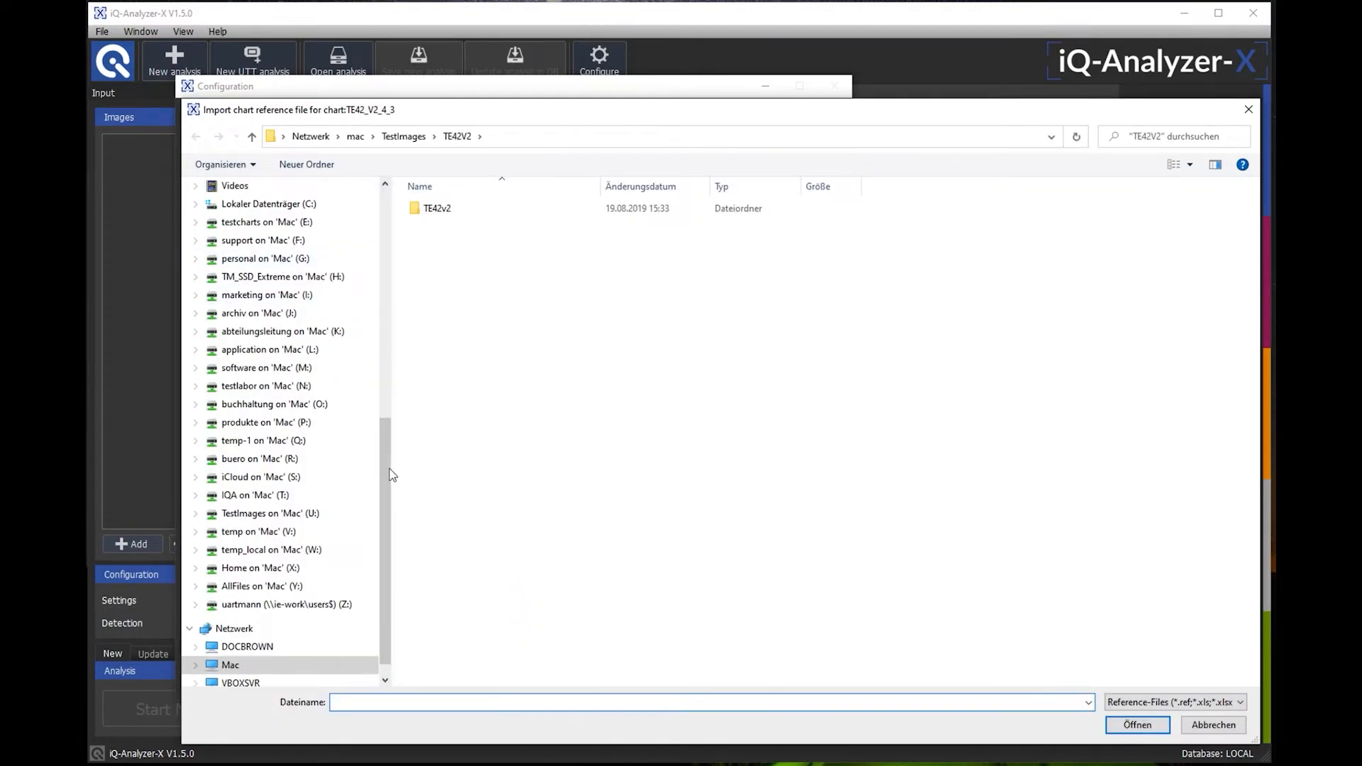
drag(386, 464, 394, 232)
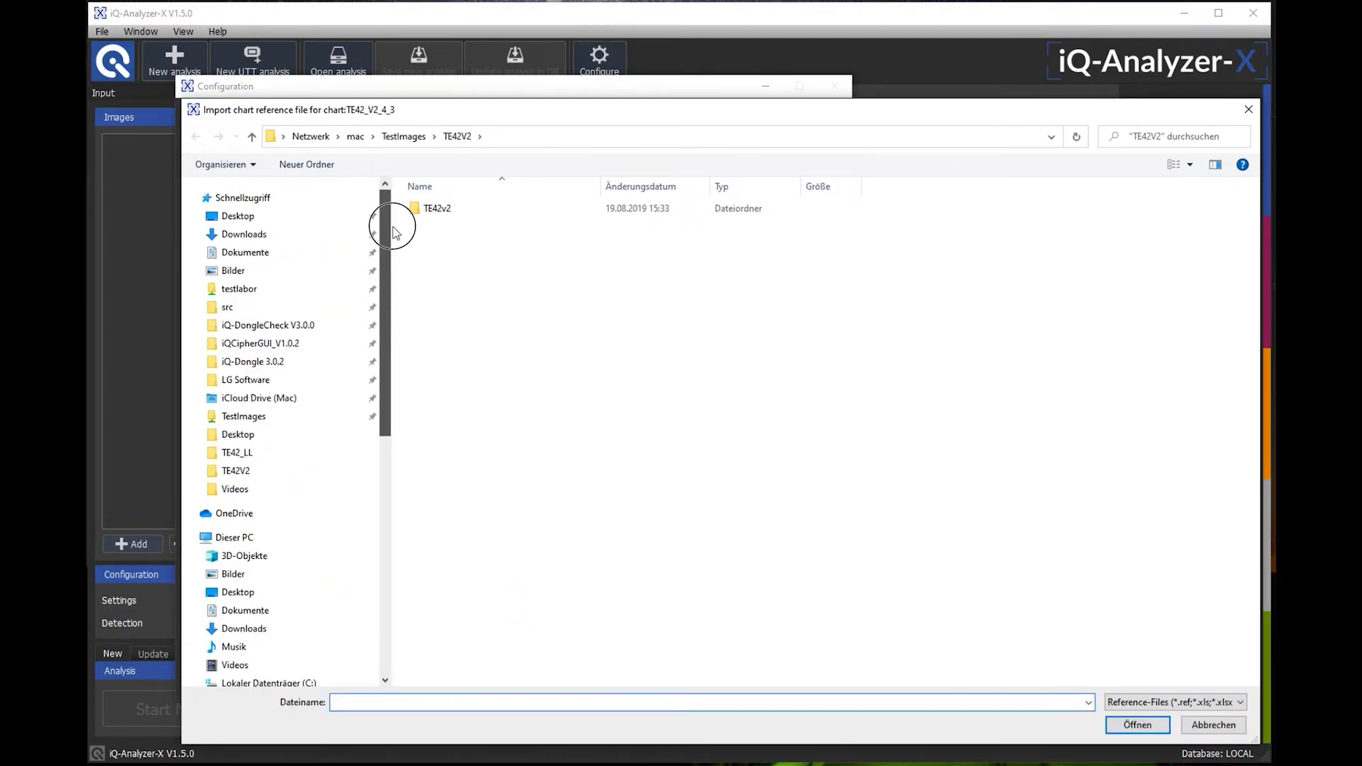
click(234, 216)
click(474, 305)
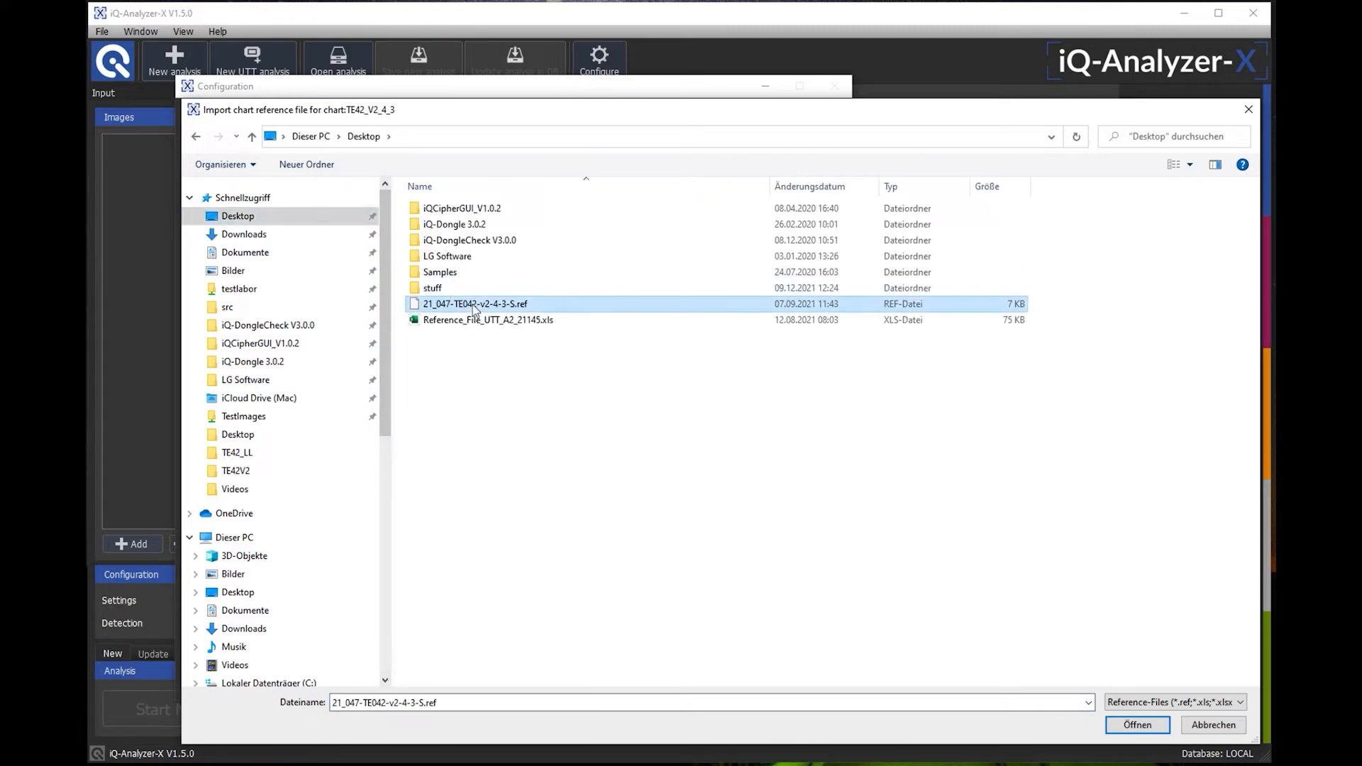
click(1143, 726)
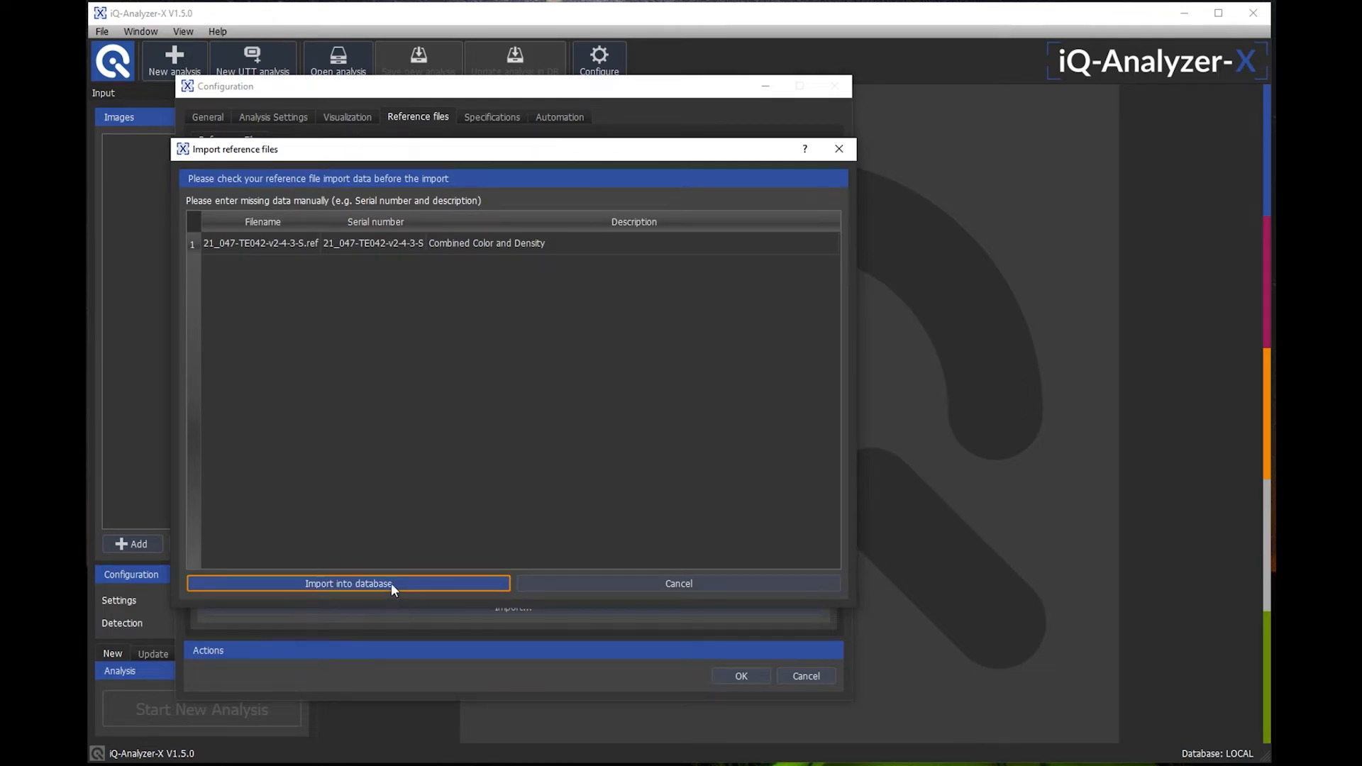
click(390, 583)
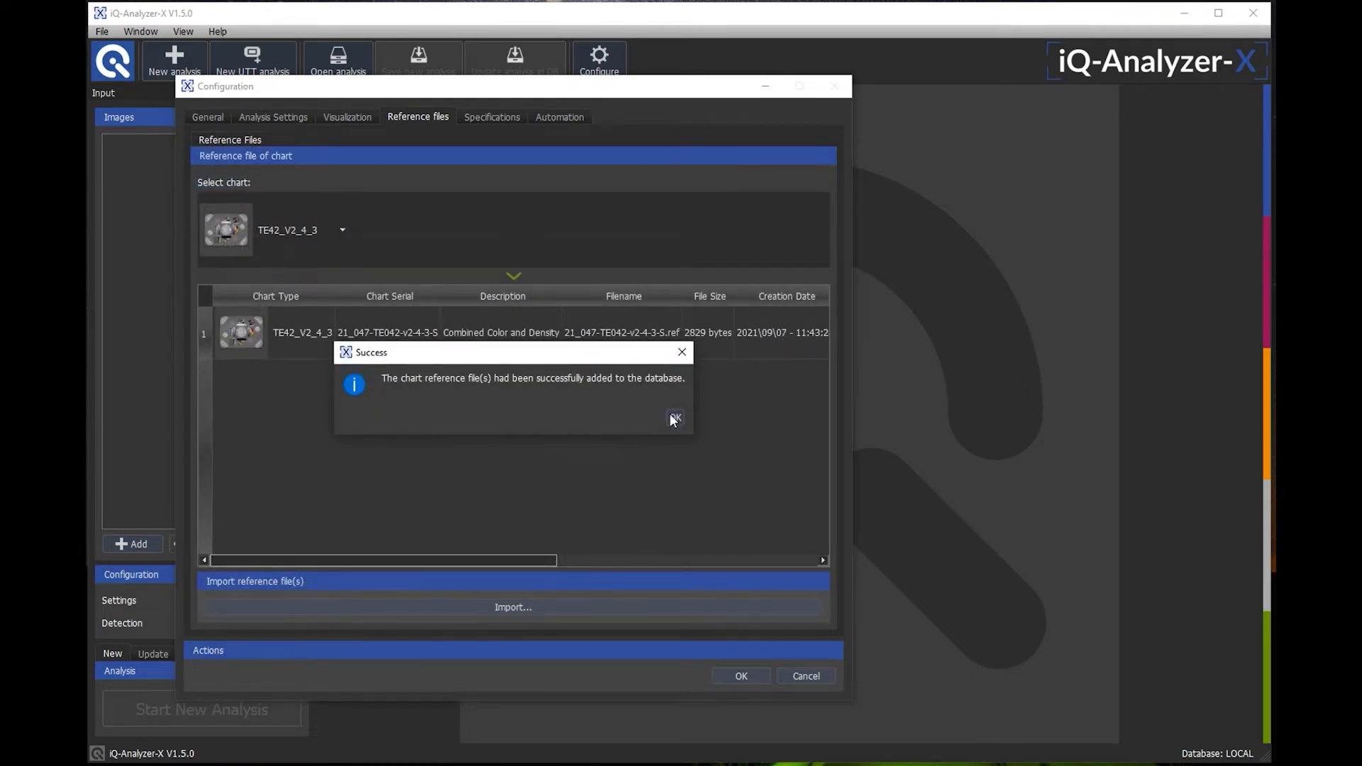
click(674, 417)
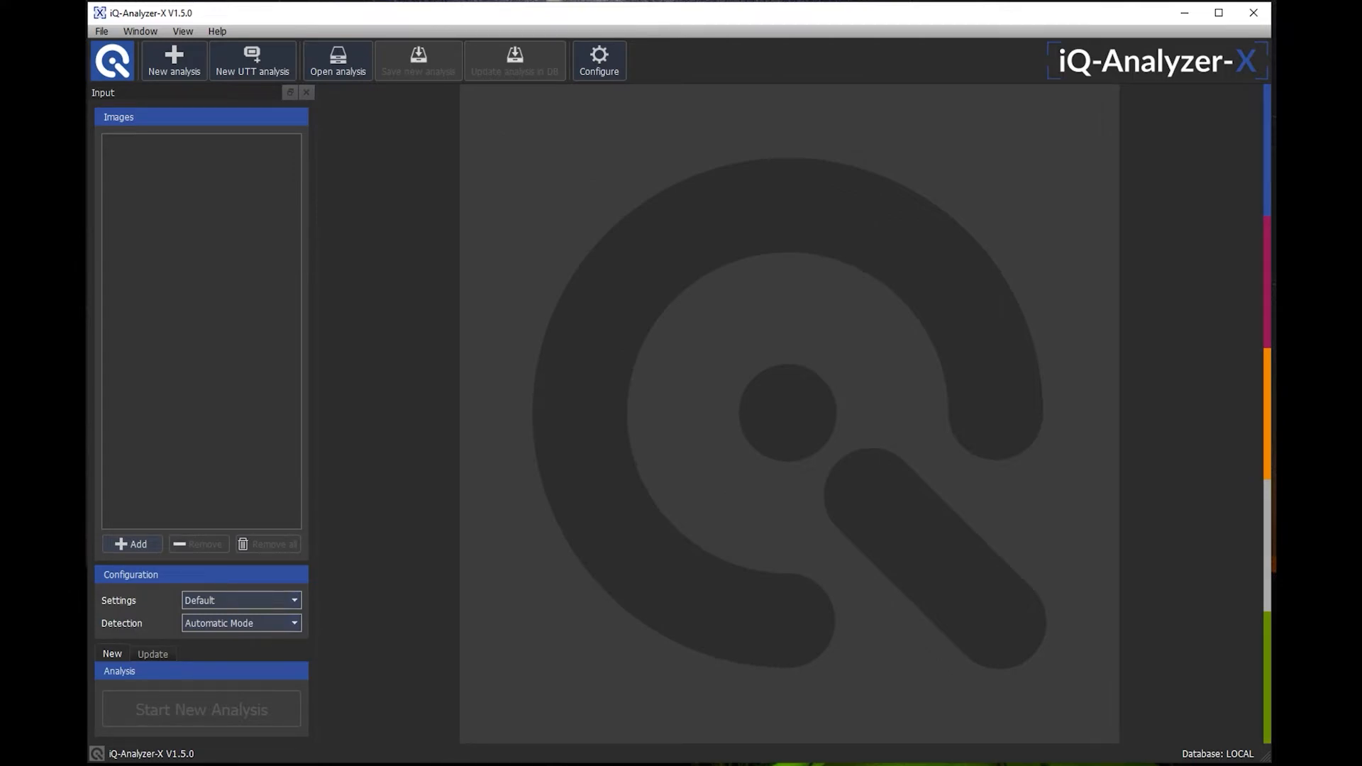
Load canix155_te42v2_iso100.JPG from the TE42V2 folder for a new analysis.
click(175, 61)
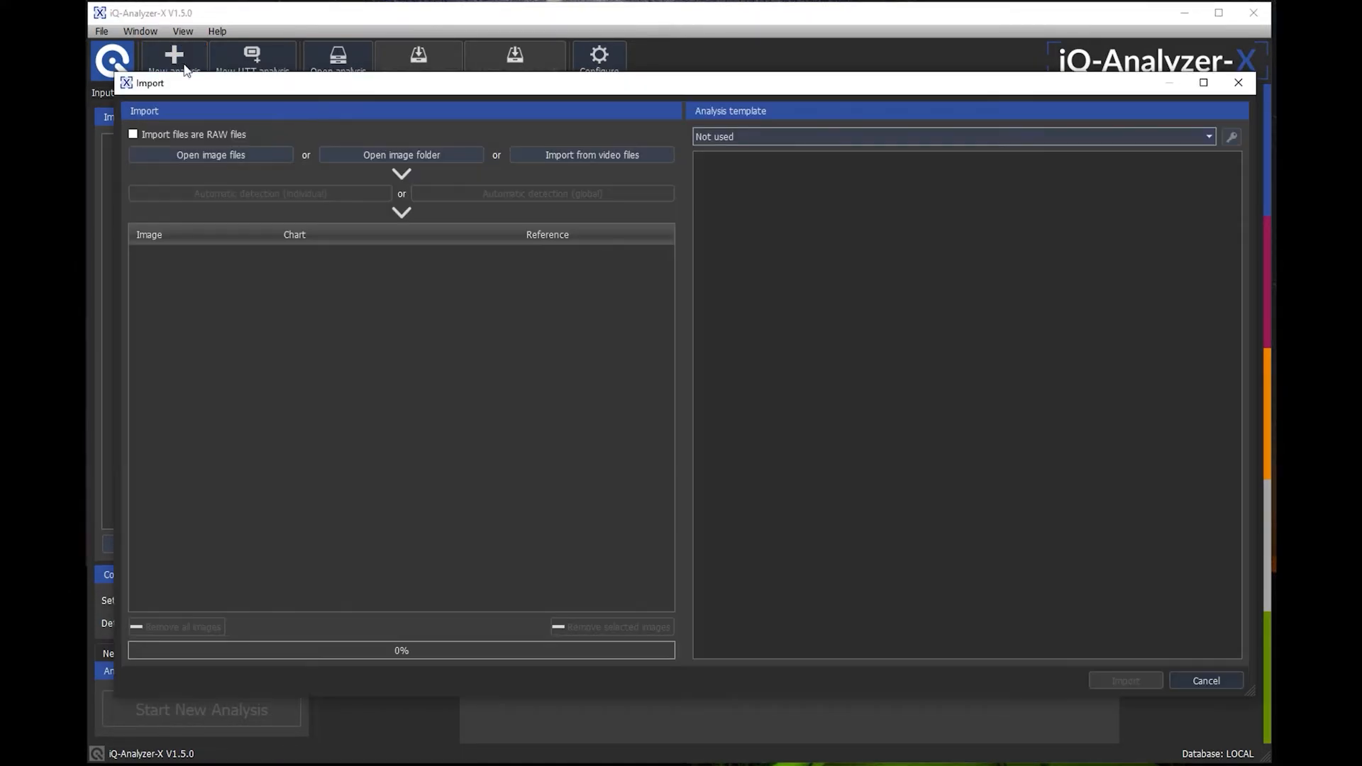
click(241, 155)
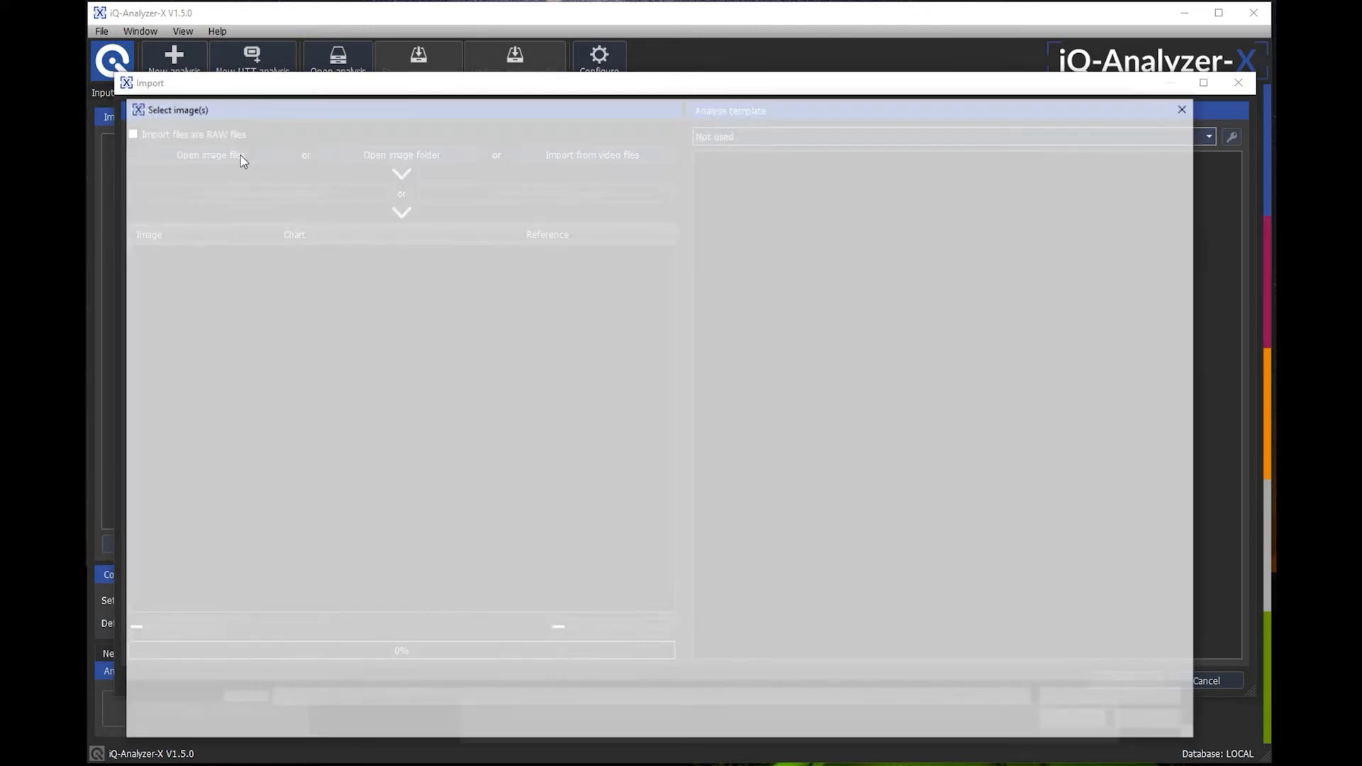
click(418, 255)
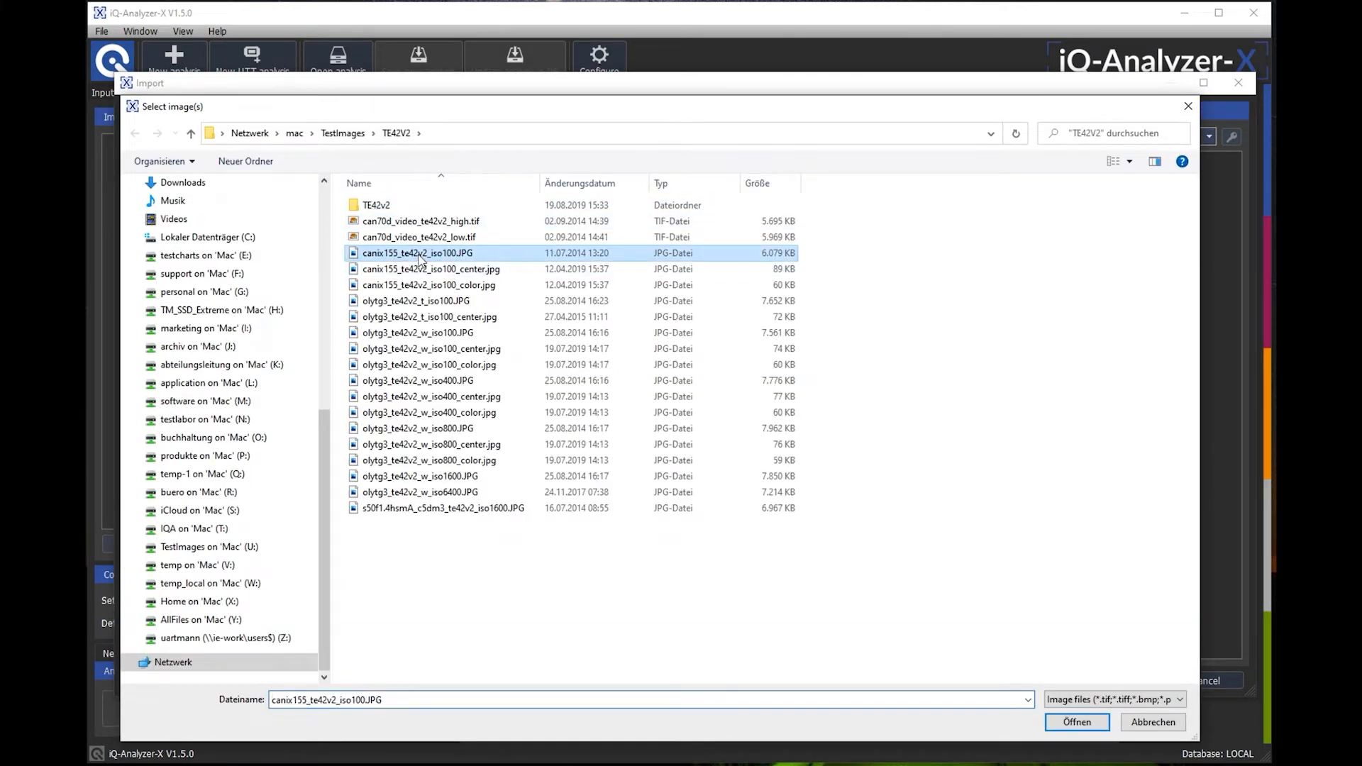
click(1077, 721)
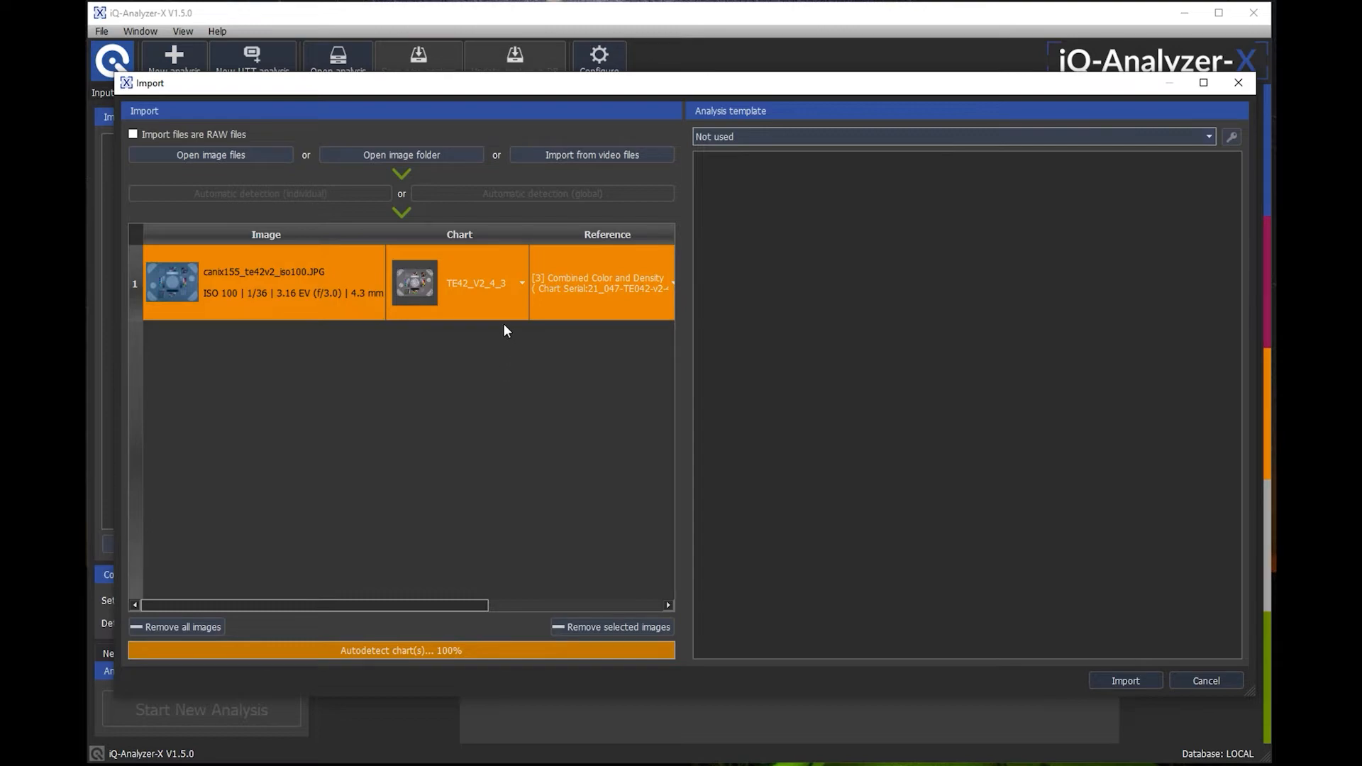
Assign the Combined Color and Density reference to the image, import it and start the new analysis.
click(669, 281)
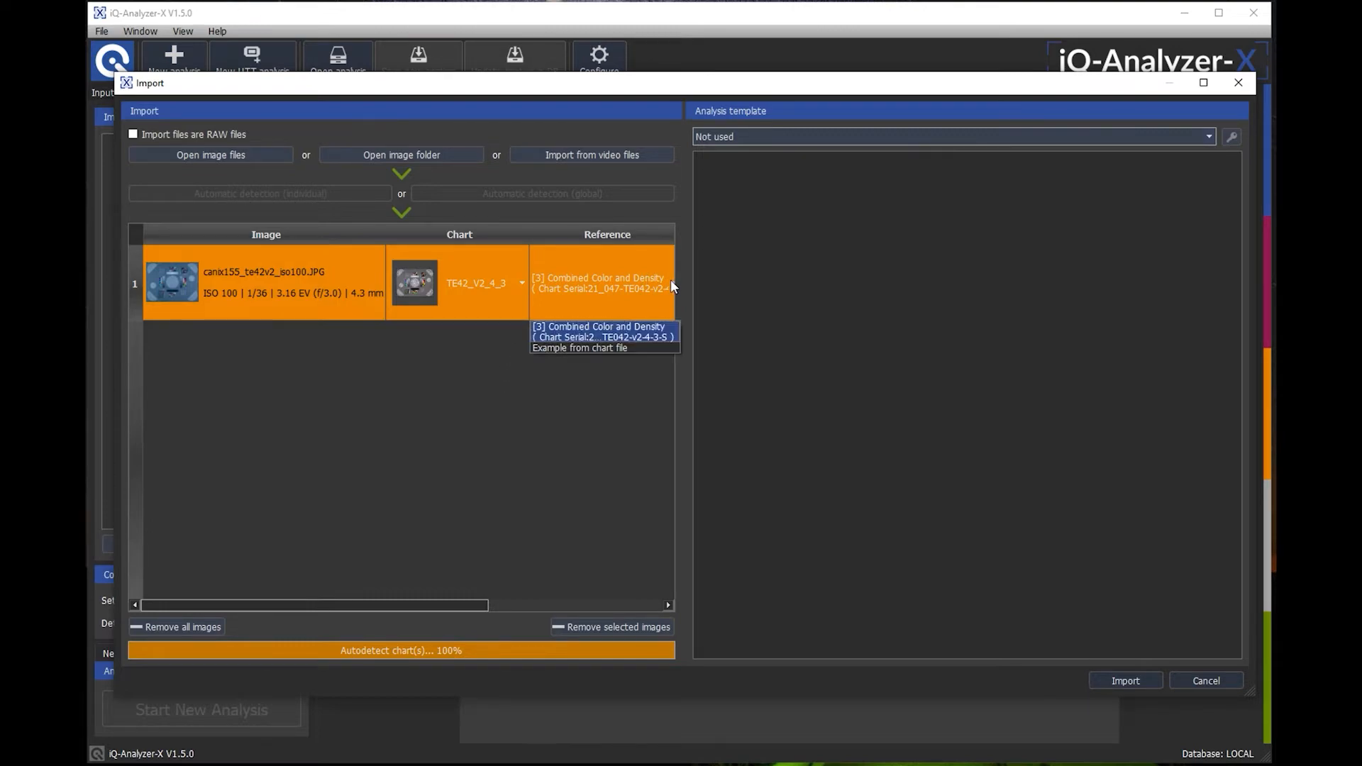
click(593, 338)
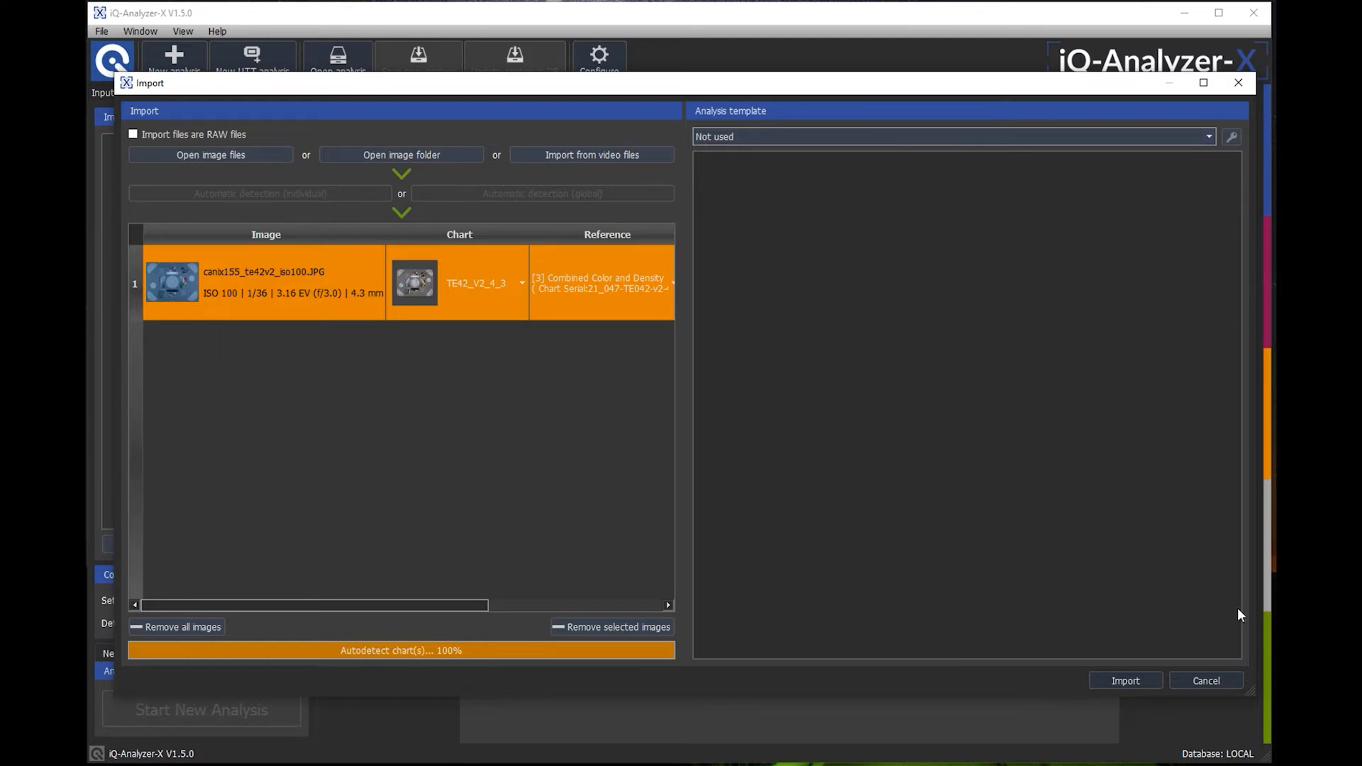
click(1132, 679)
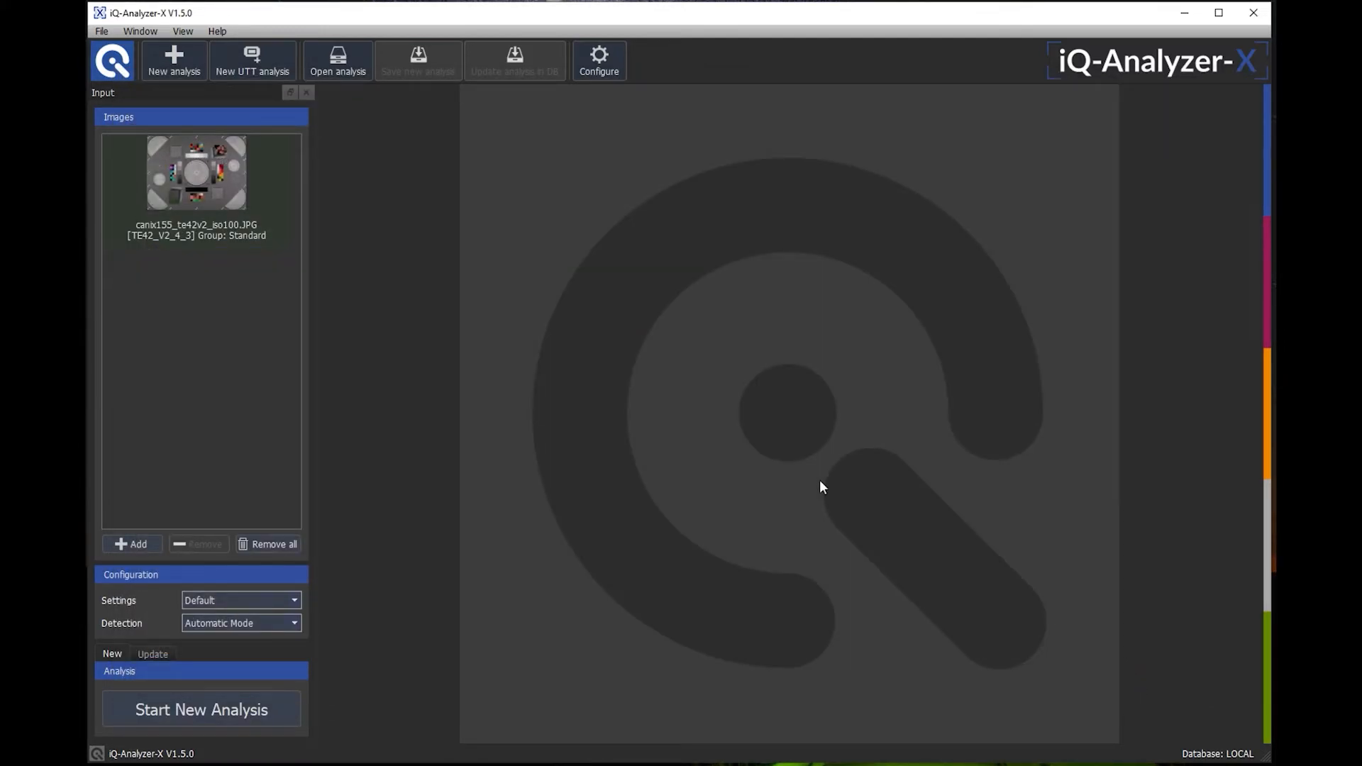
click(177, 712)
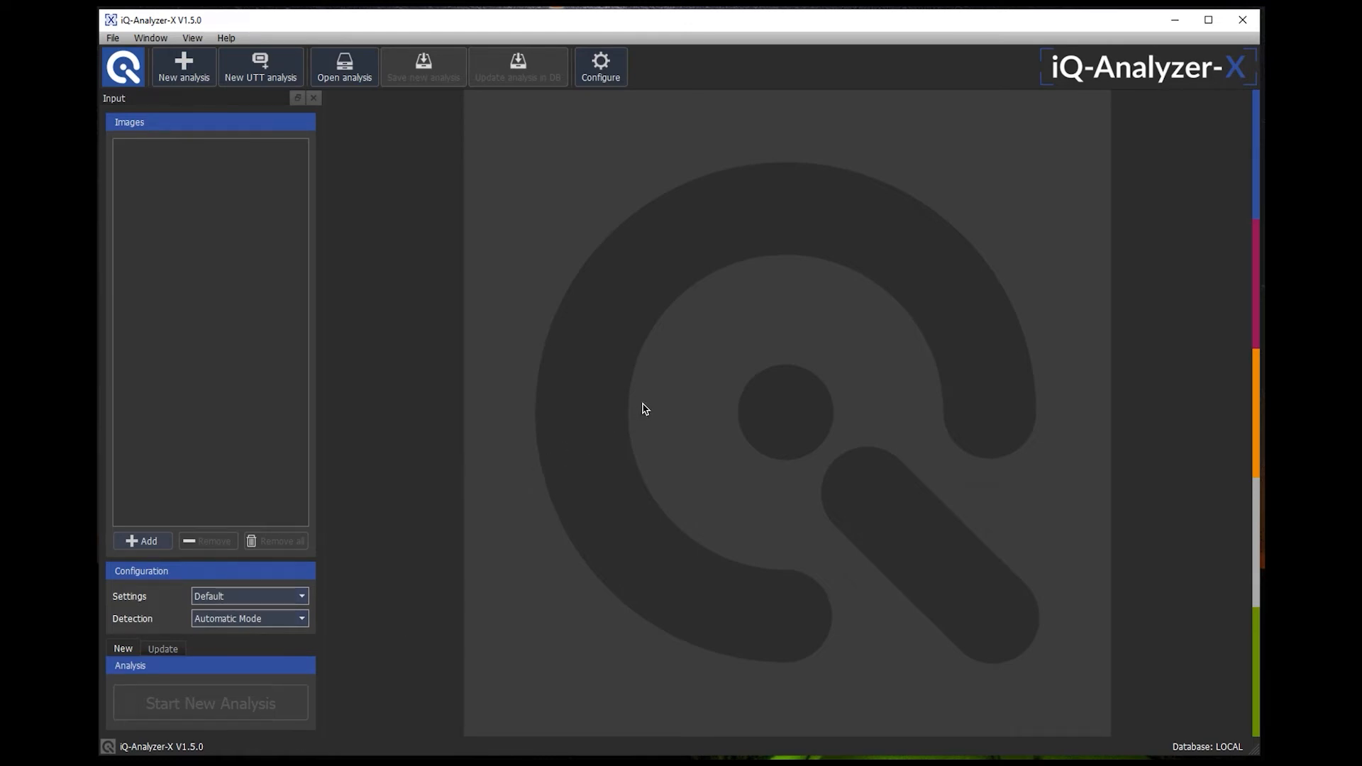
Open the general configuration and examine the language choices and the local and network dongle information.
click(604, 70)
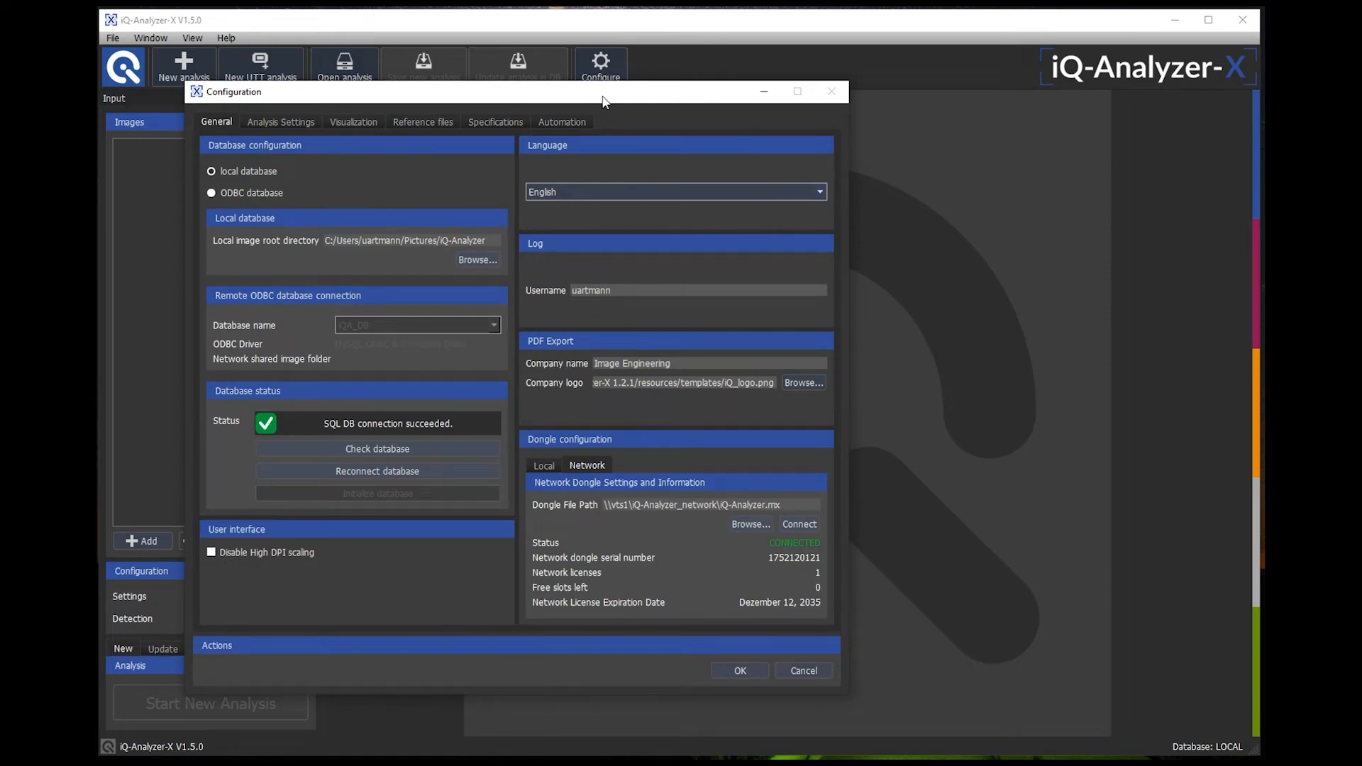
drag(576, 95, 631, 73)
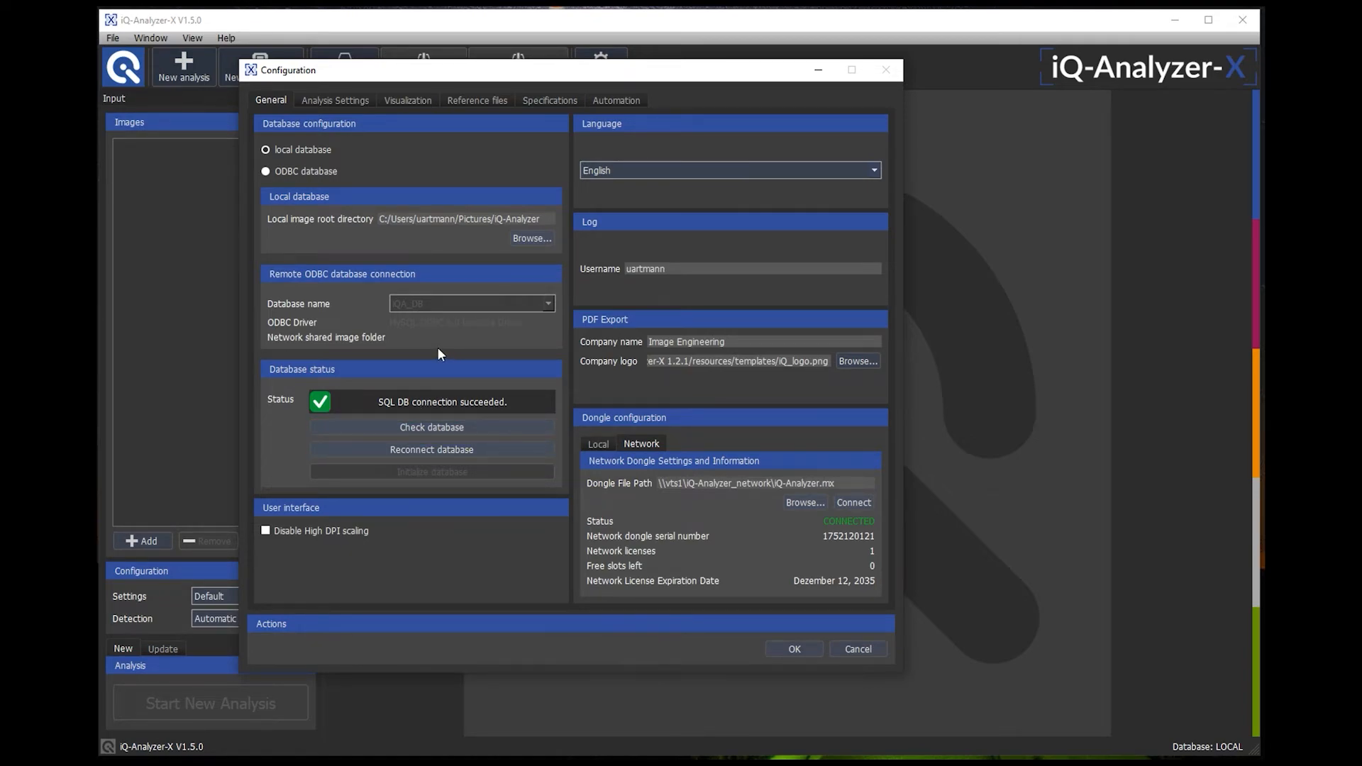
click(874, 171)
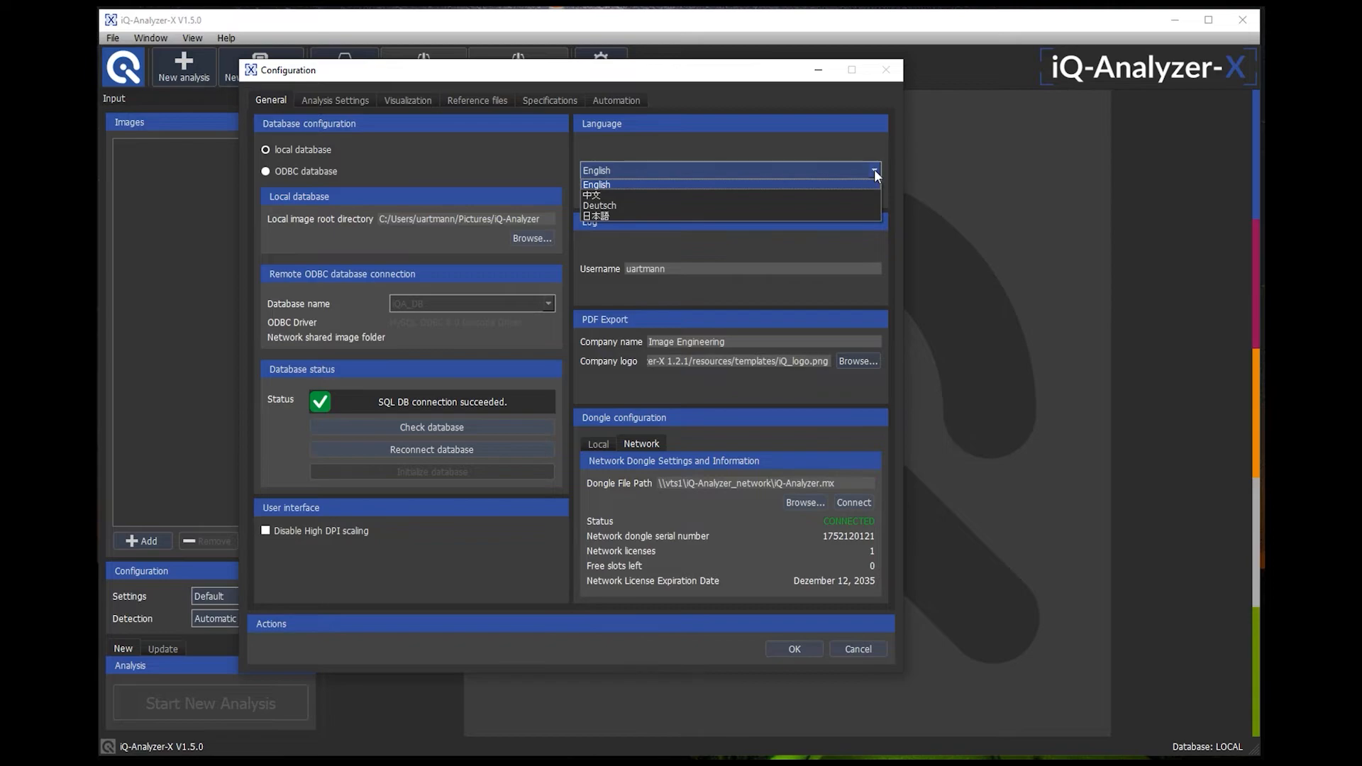
click(875, 172)
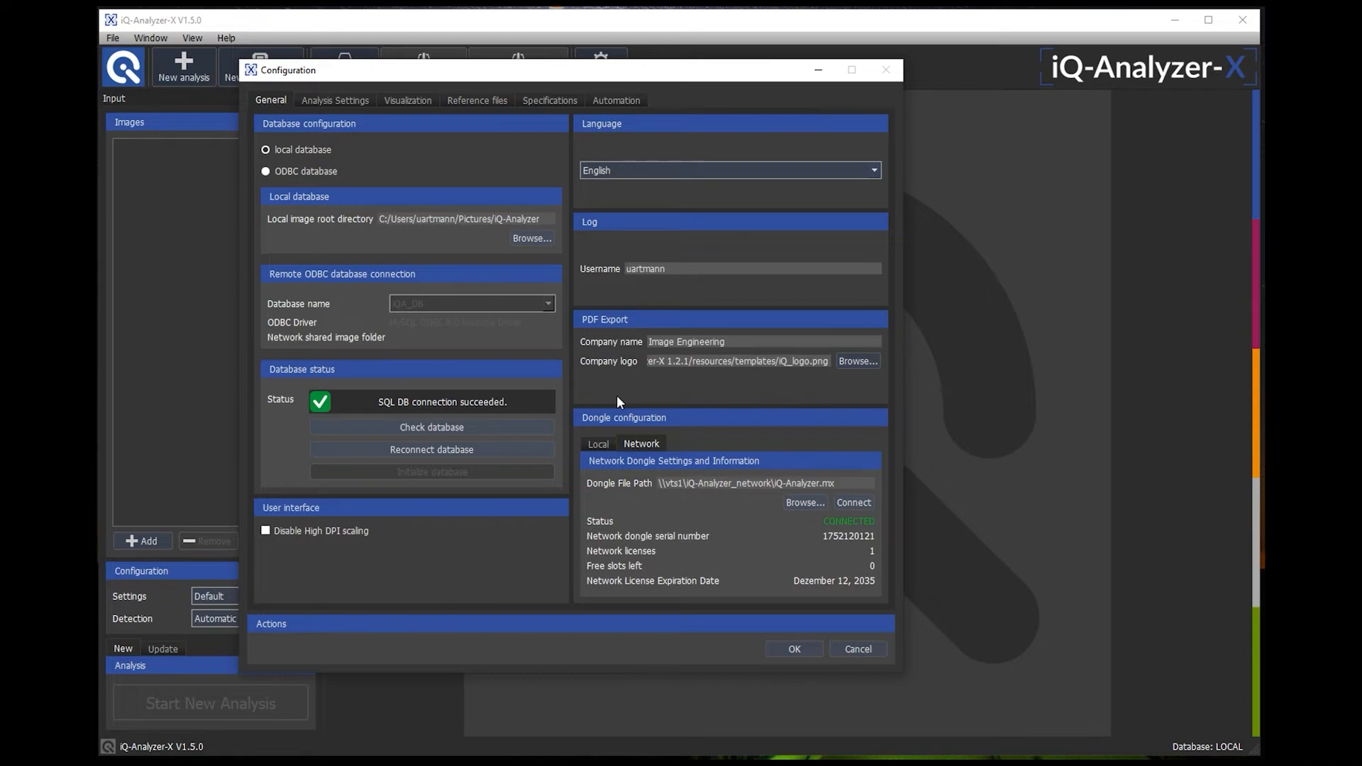
click(598, 444)
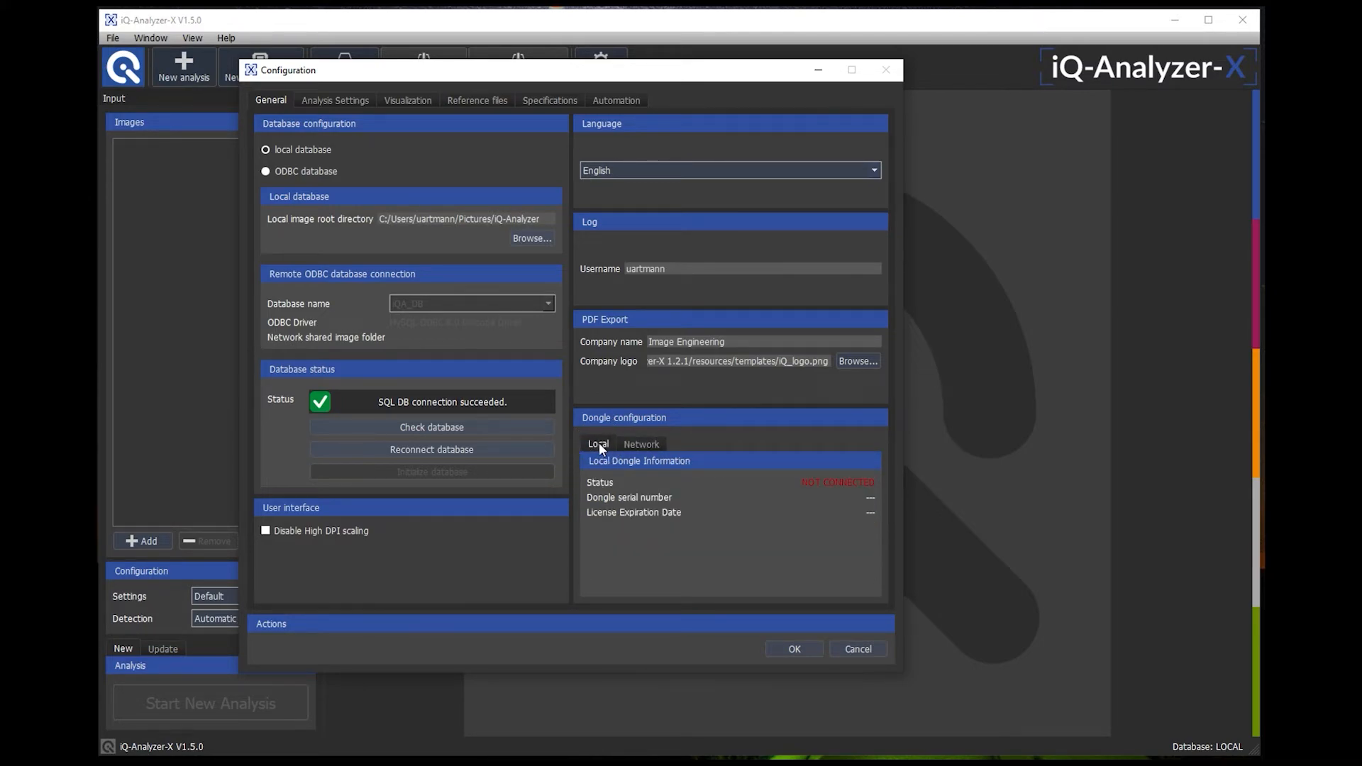
click(636, 444)
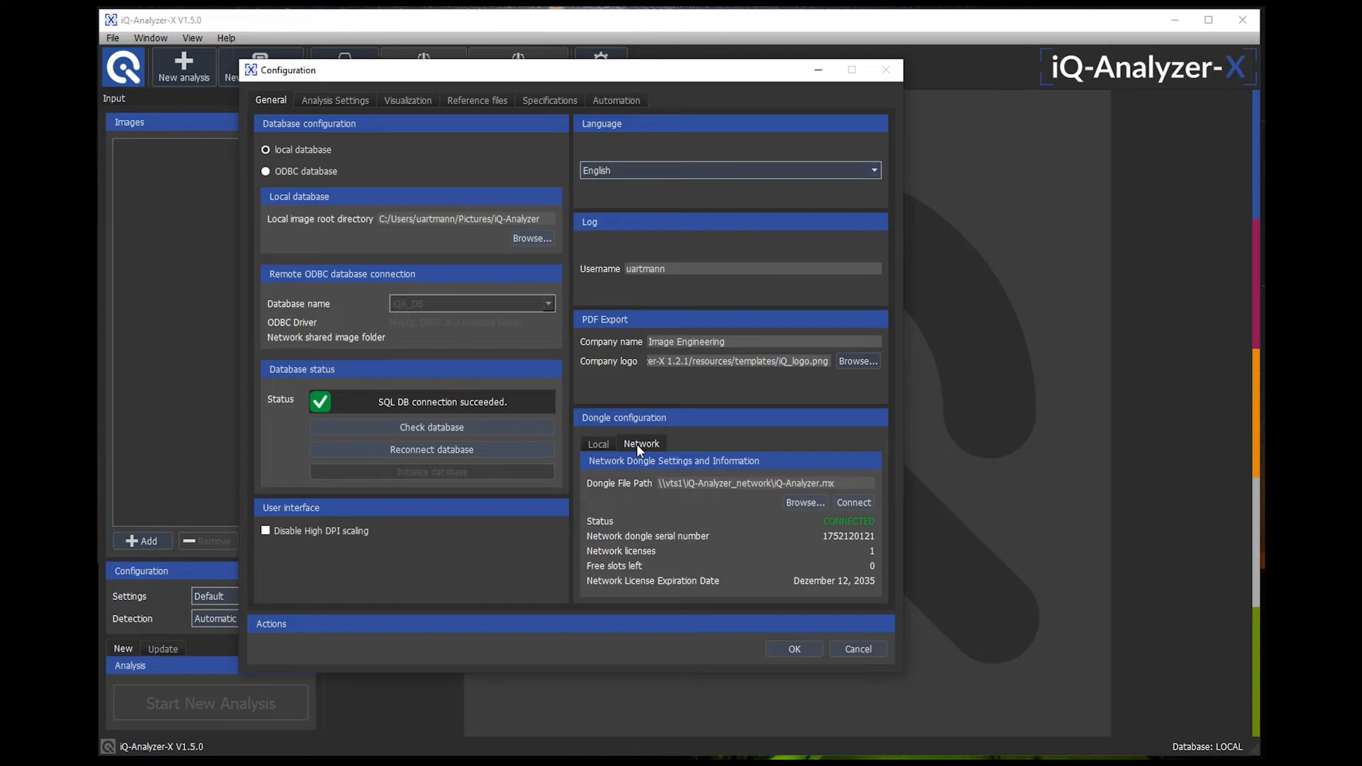
Look through the Default analysis settings for Resolution, OECF, Color and Shading.
click(356, 99)
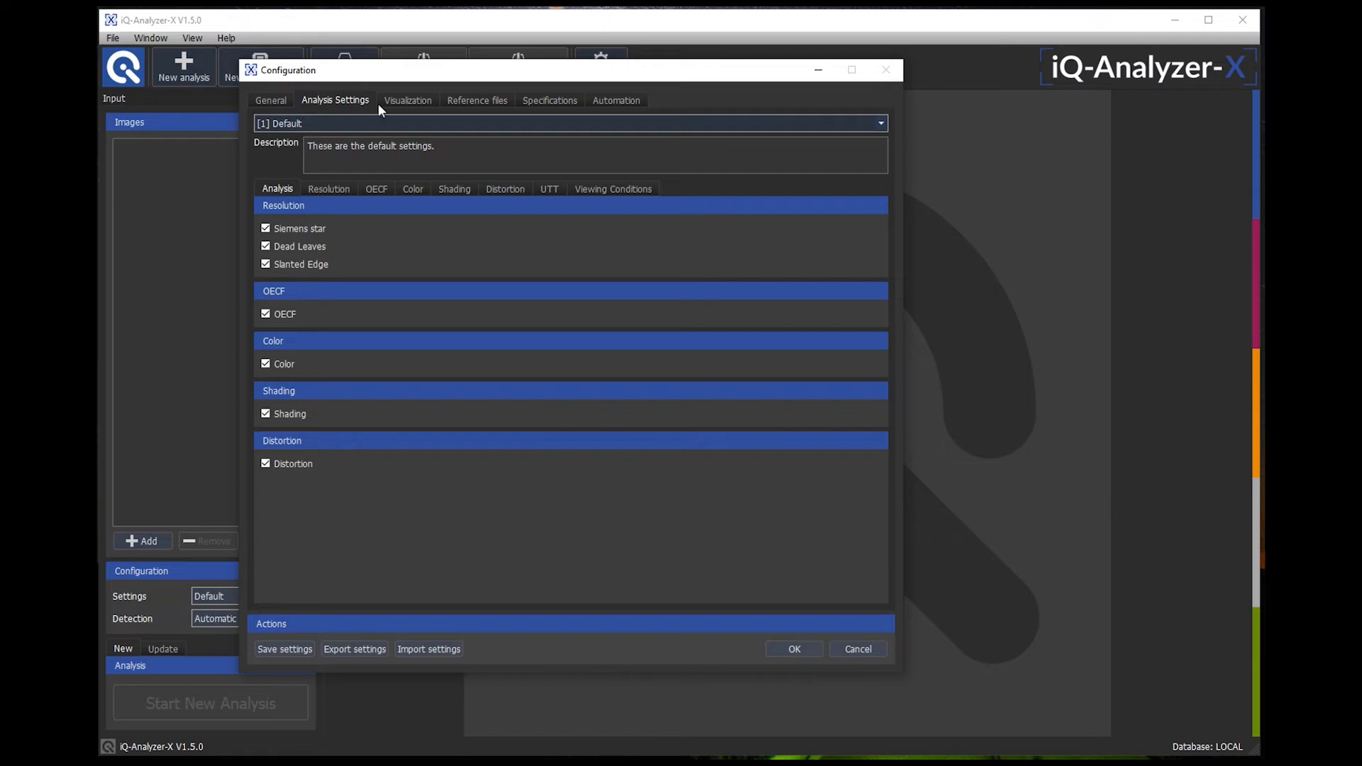
click(329, 191)
click(376, 192)
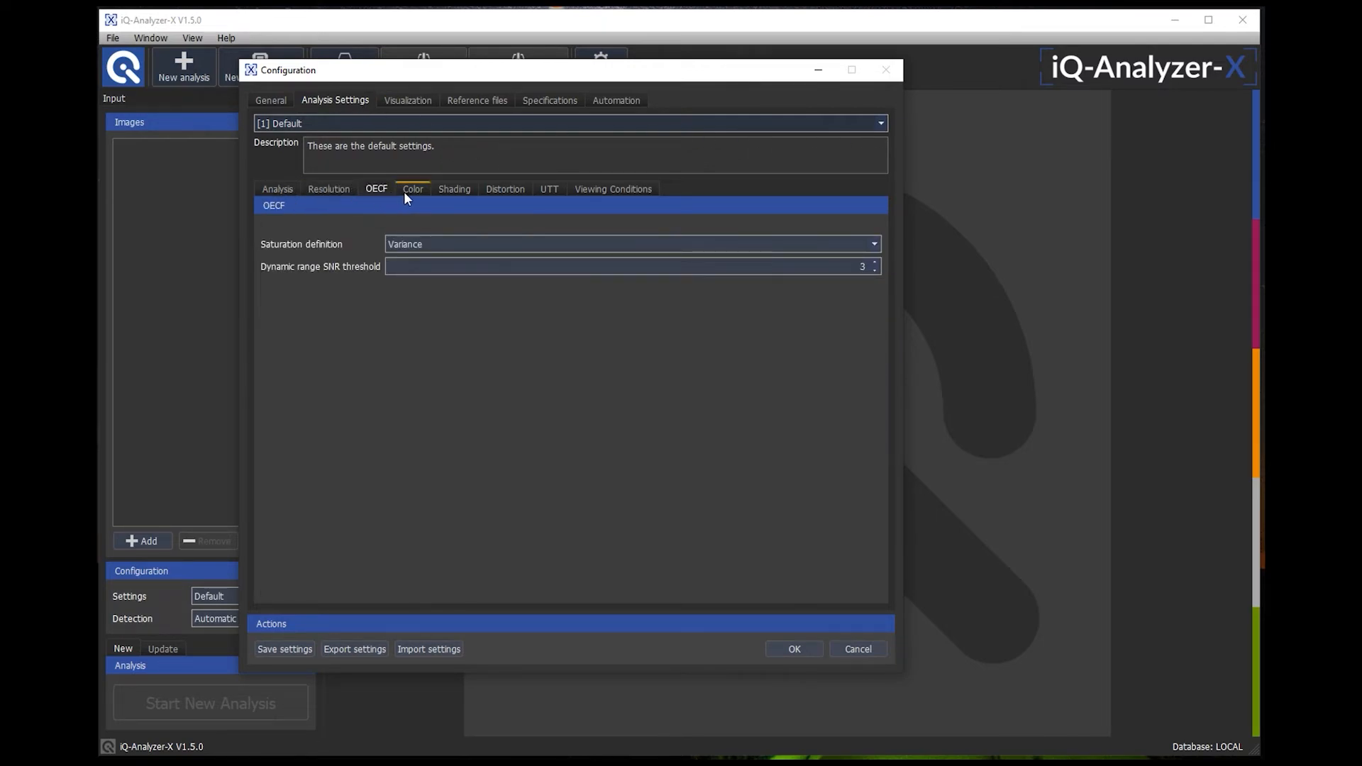
click(409, 195)
click(458, 191)
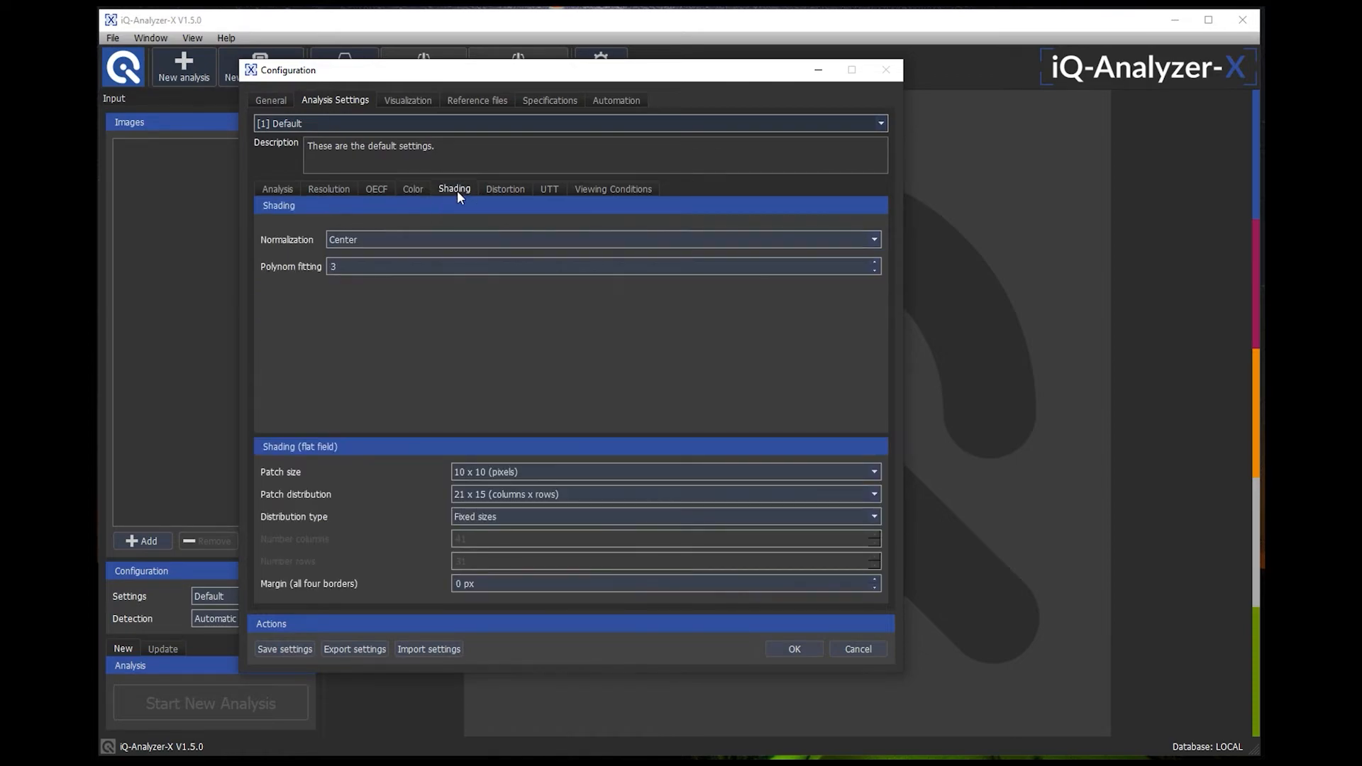
Examine the Resolution analysis settings for Siemens star, Slanted Edge and Dead Leaves.
click(344, 195)
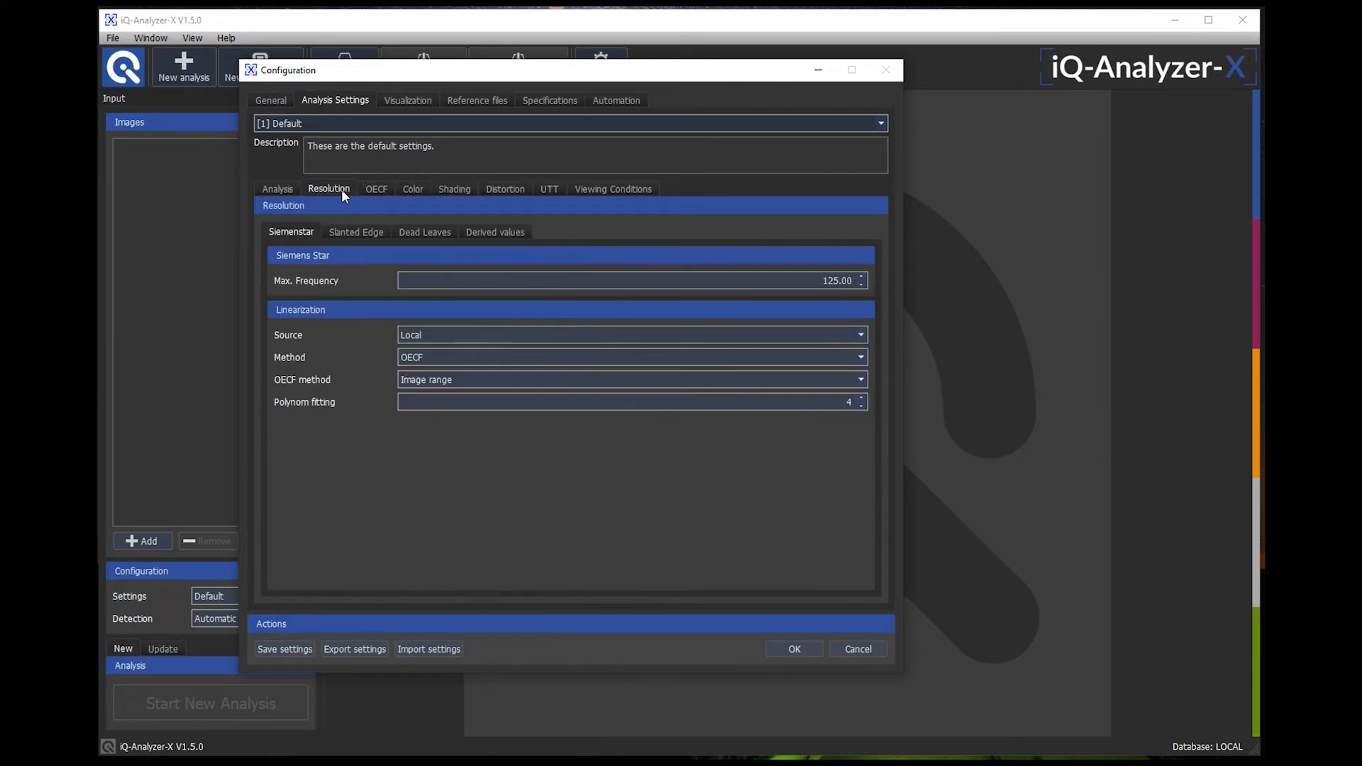
click(372, 231)
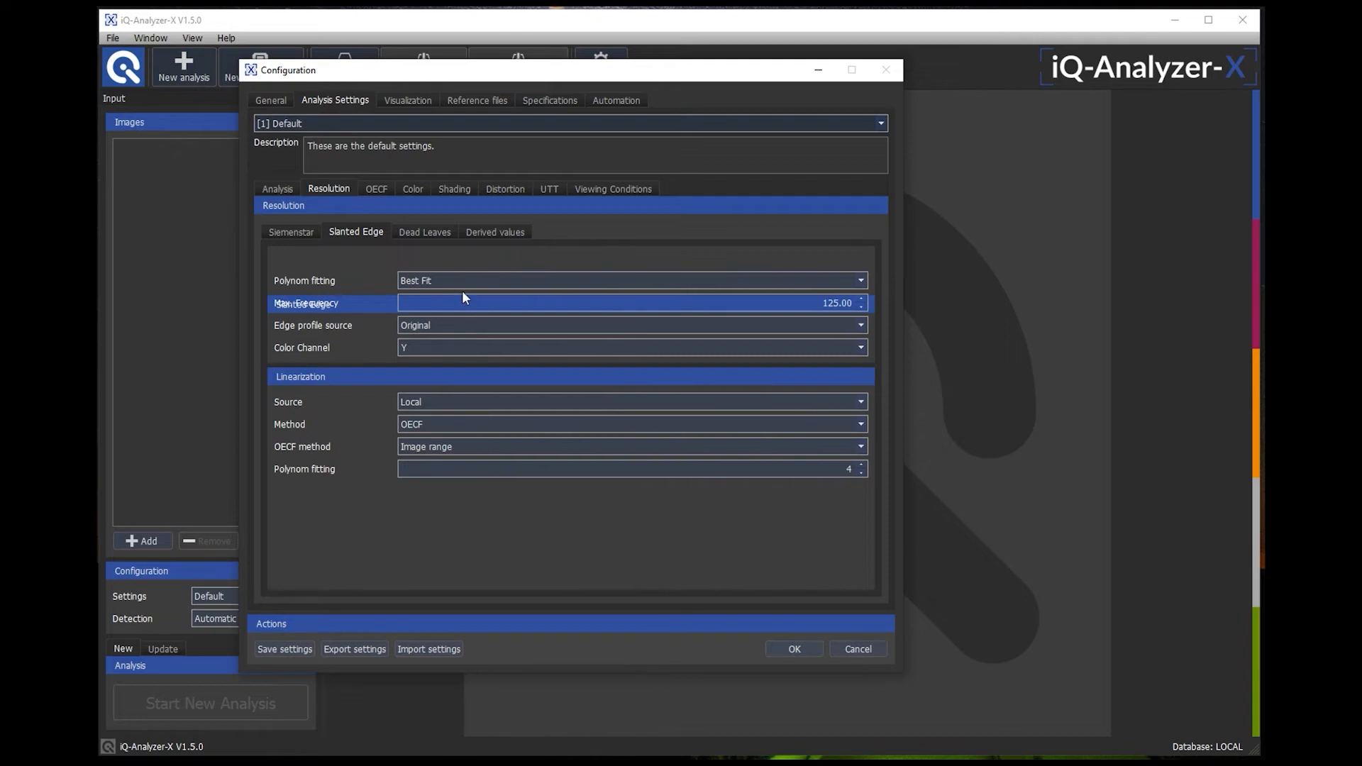
click(419, 234)
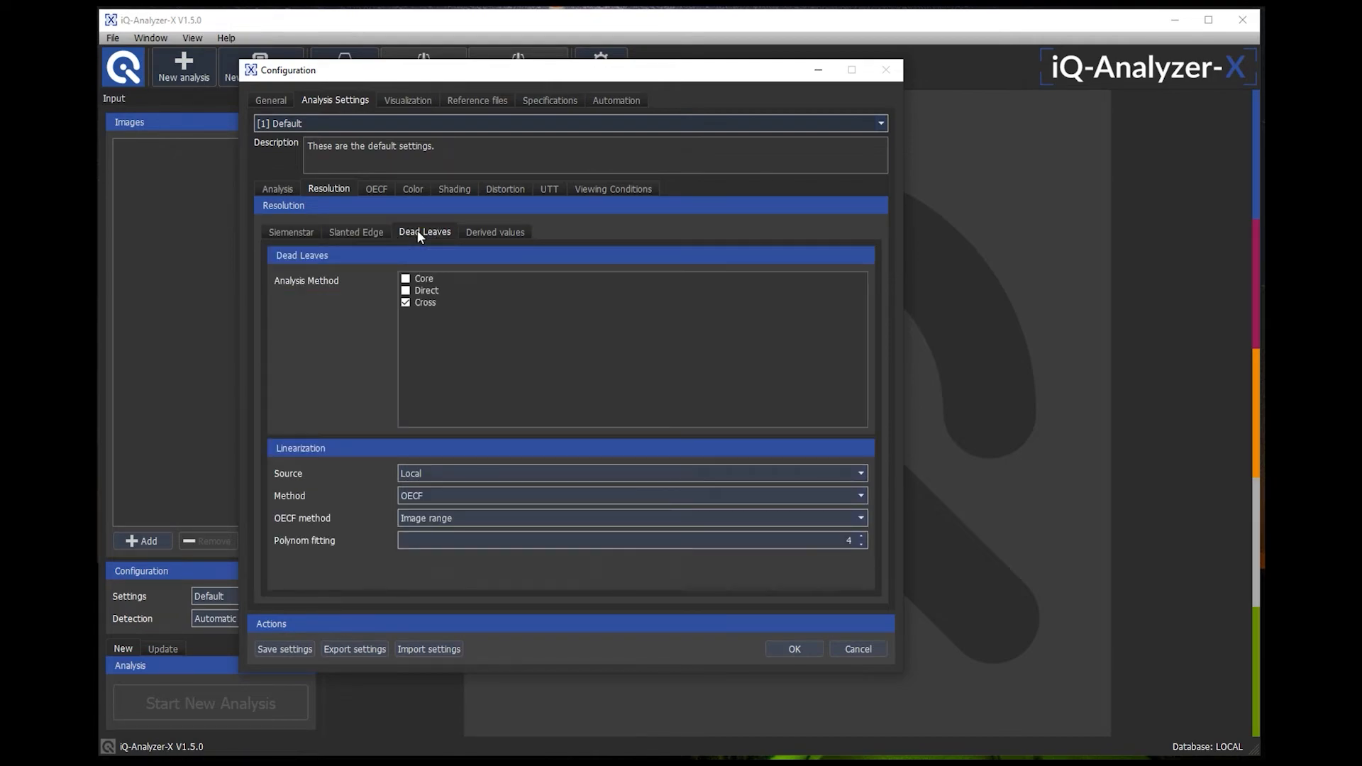
click(302, 235)
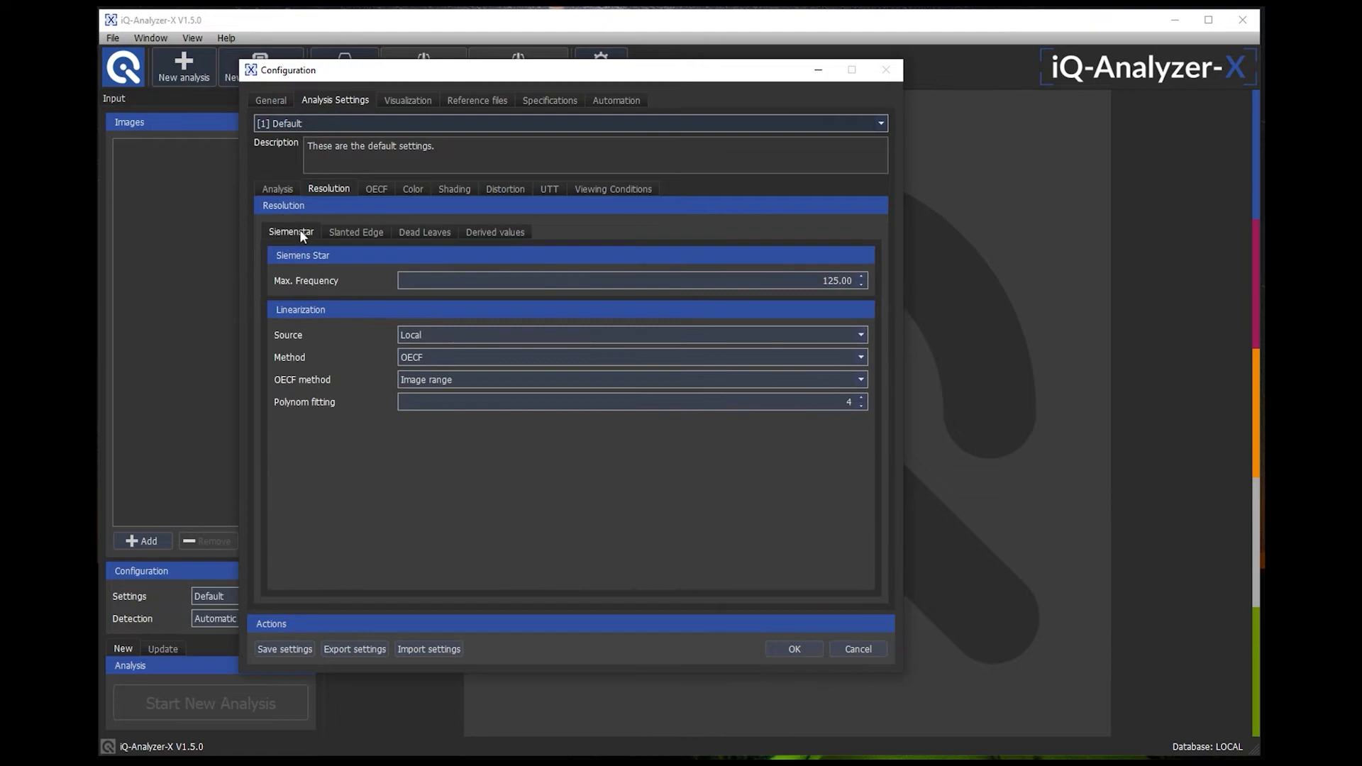
click(368, 232)
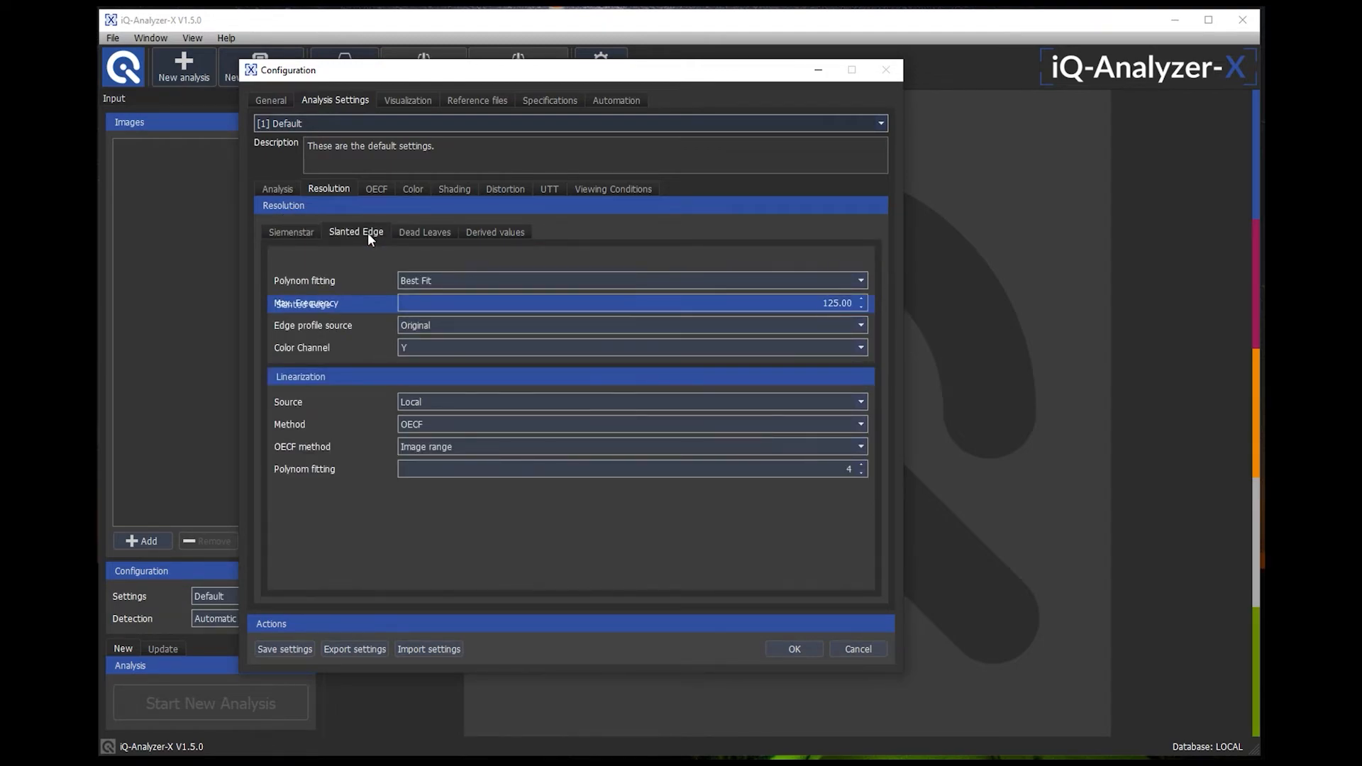
click(434, 234)
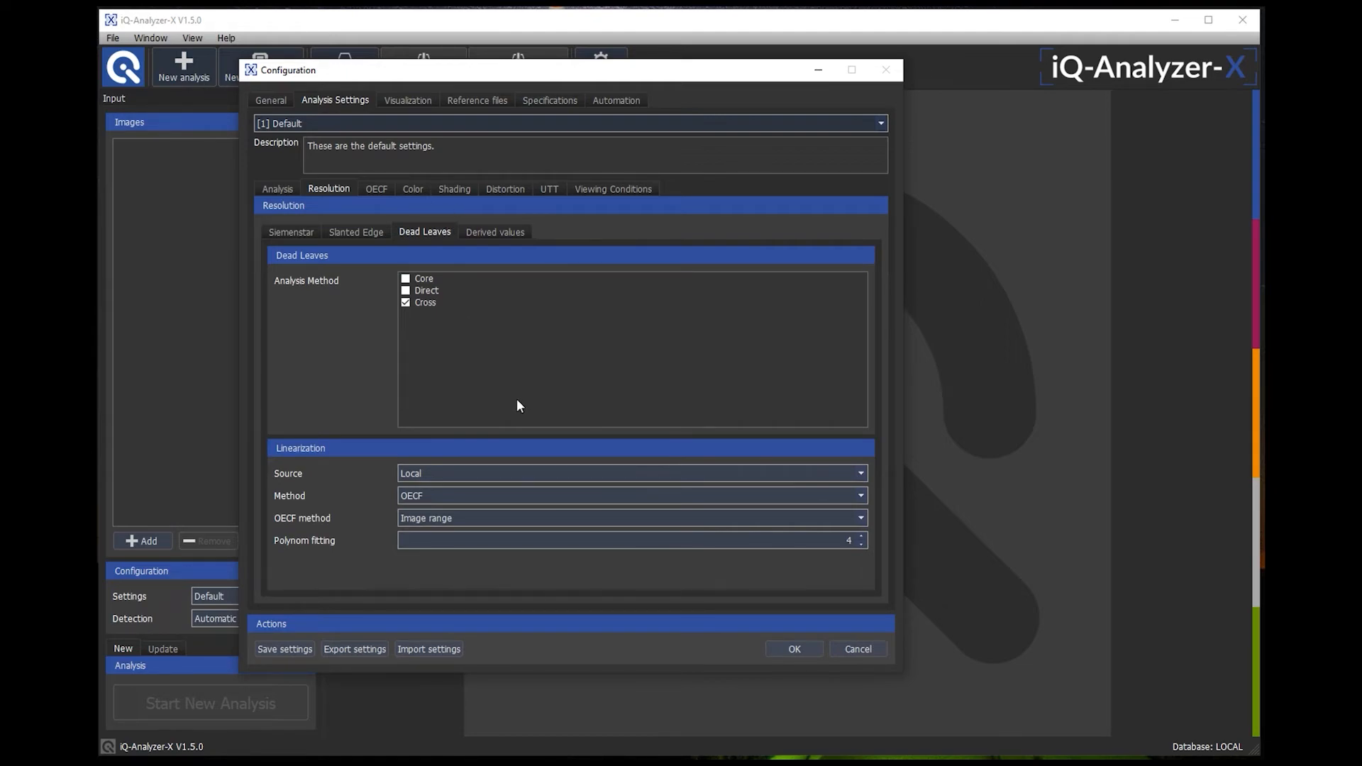
Enable the Core and Direct Dead Leaves methods and save the settings set as MySetting with the description "setting as shown in demo".
click(405, 290)
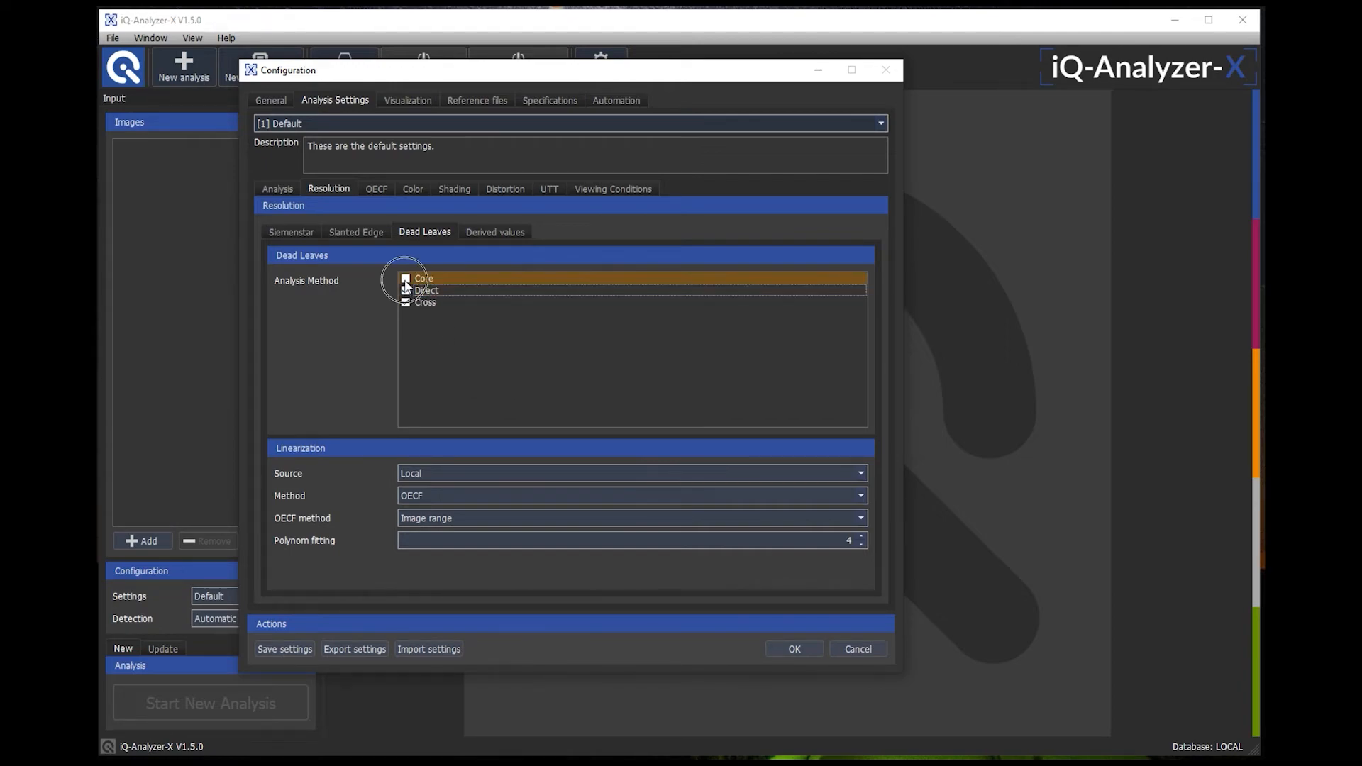
click(405, 278)
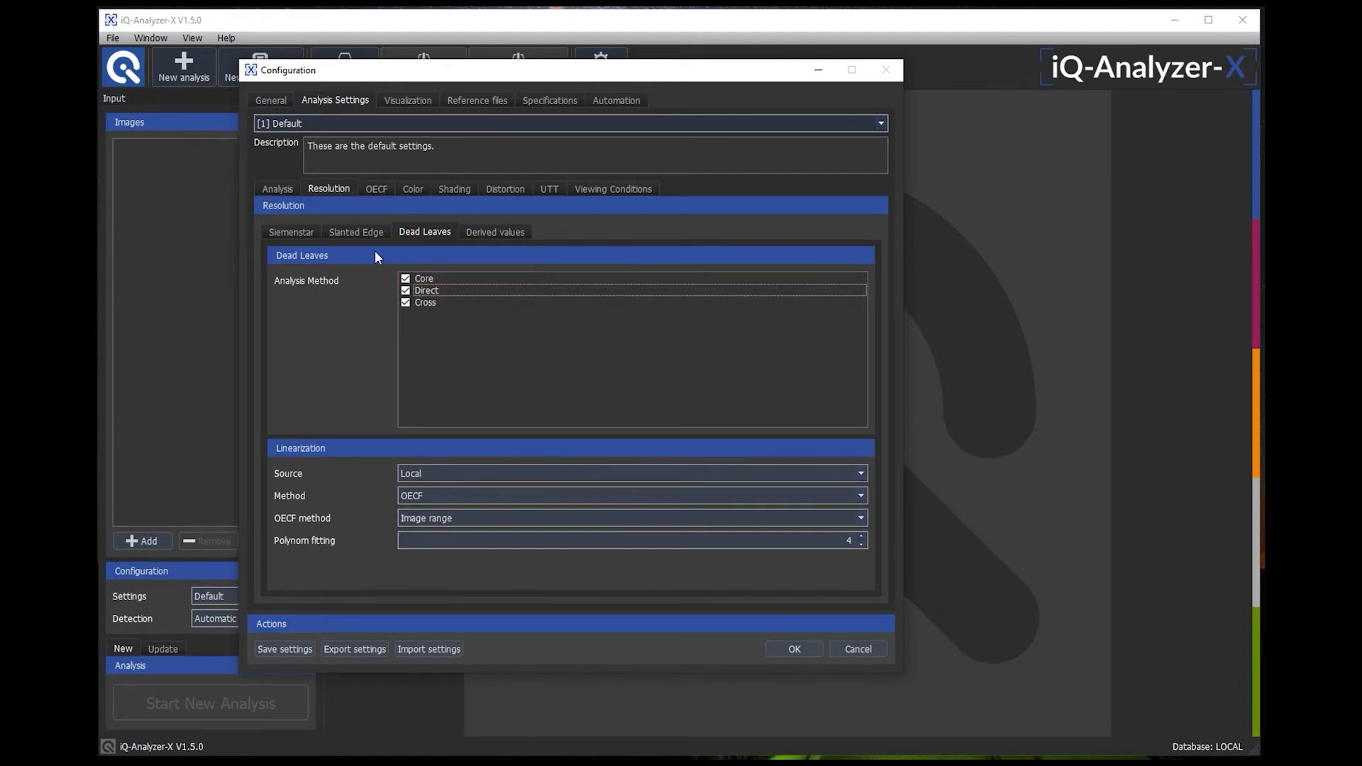
click(284, 649)
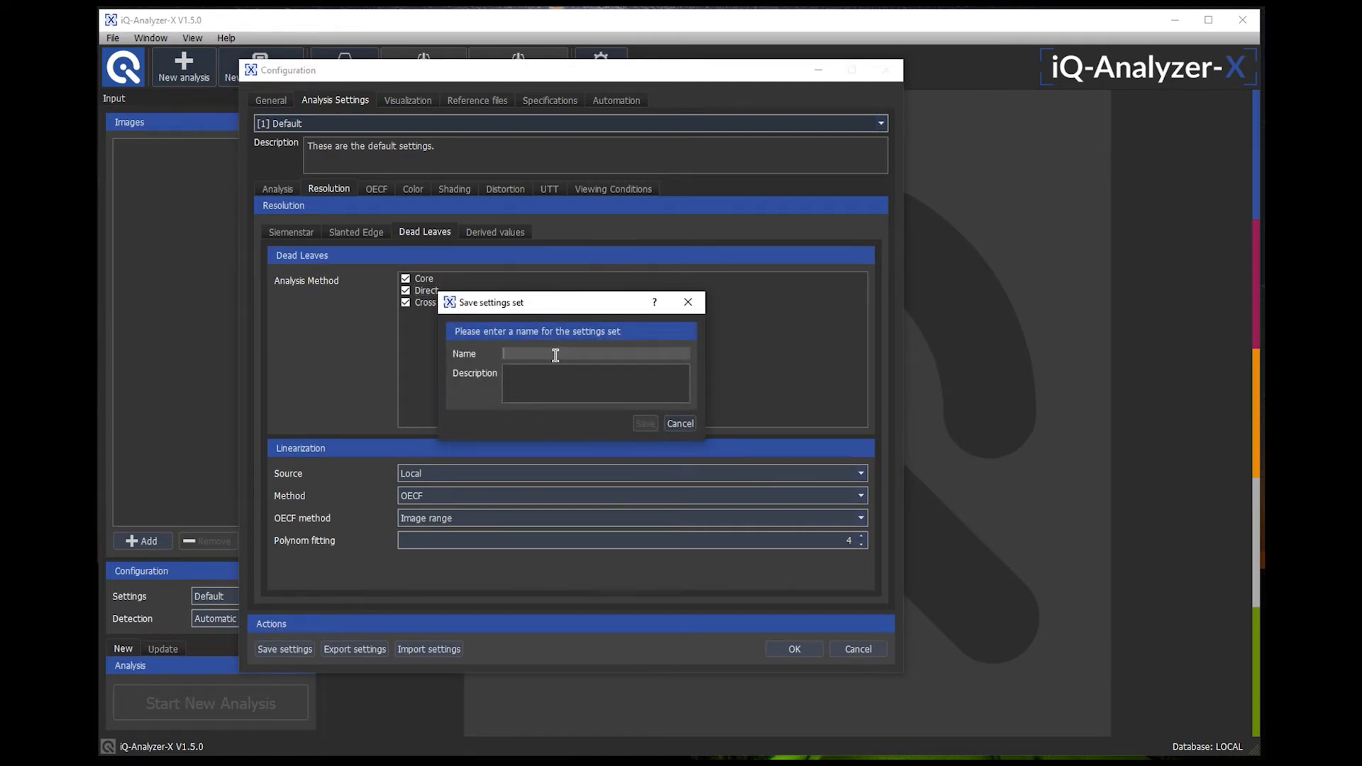
text(MySetting)
click(574, 374)
text(test)
key(BackSpace)
key(BackSpace)
key(BackSpace)
key(BackSpace)
text(setting as shown in demo)
click(642, 423)
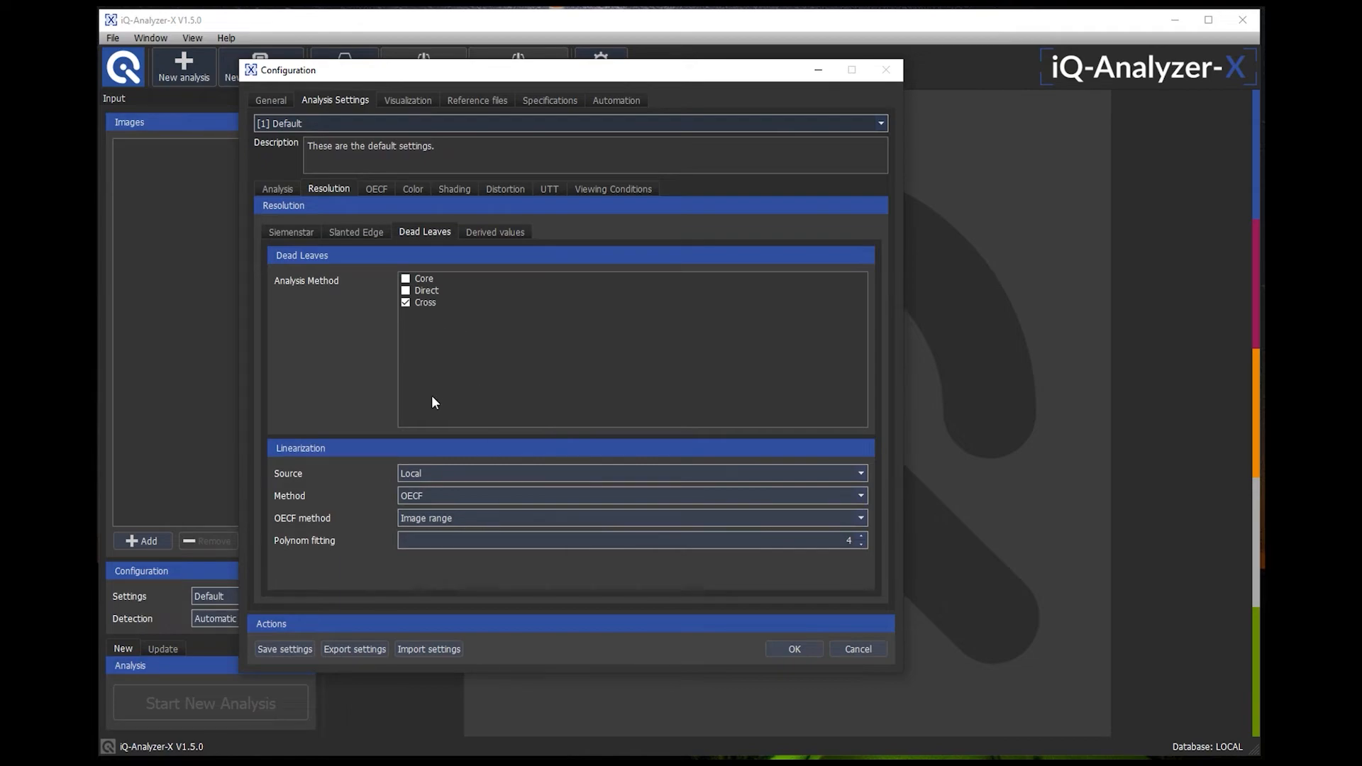
Load the MySetting settings set and look through the Visualization, Reference files, Specifications and Automation configuration.
click(881, 125)
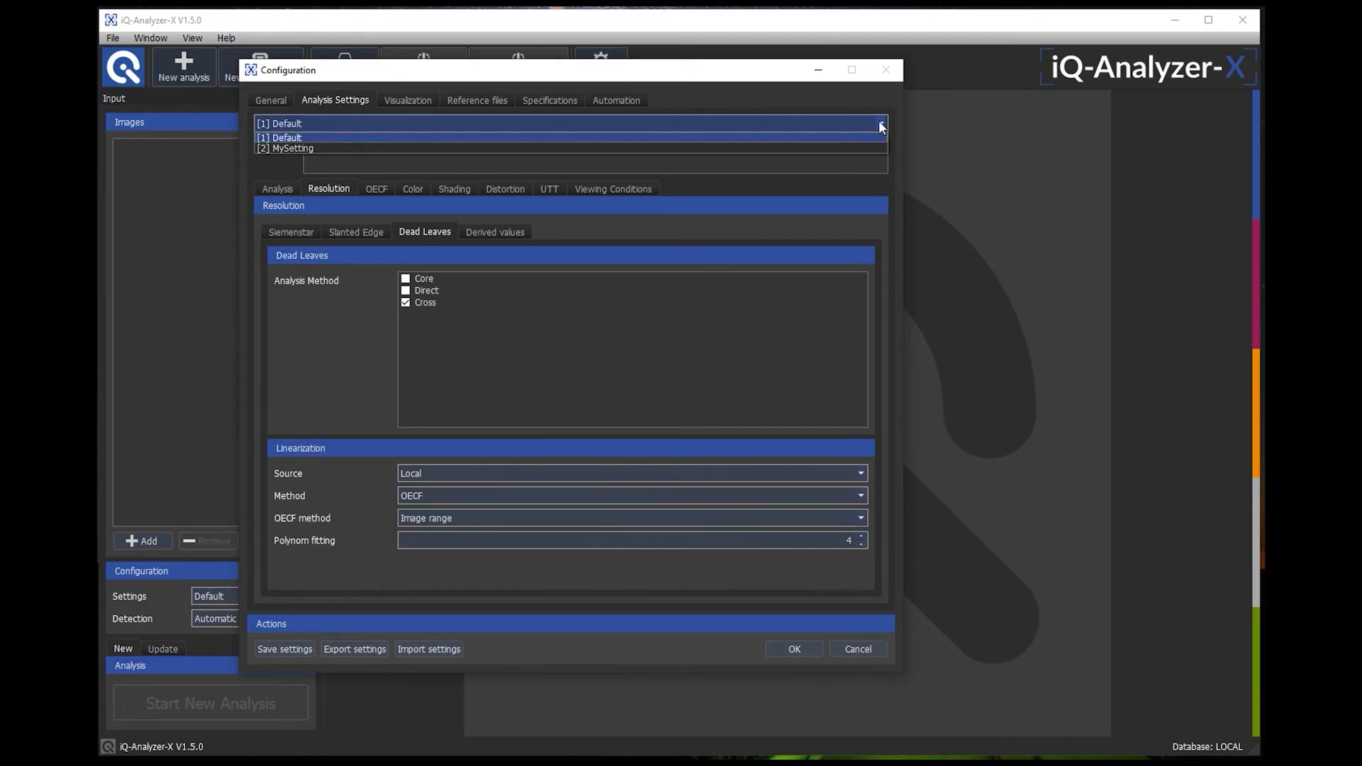
click(317, 147)
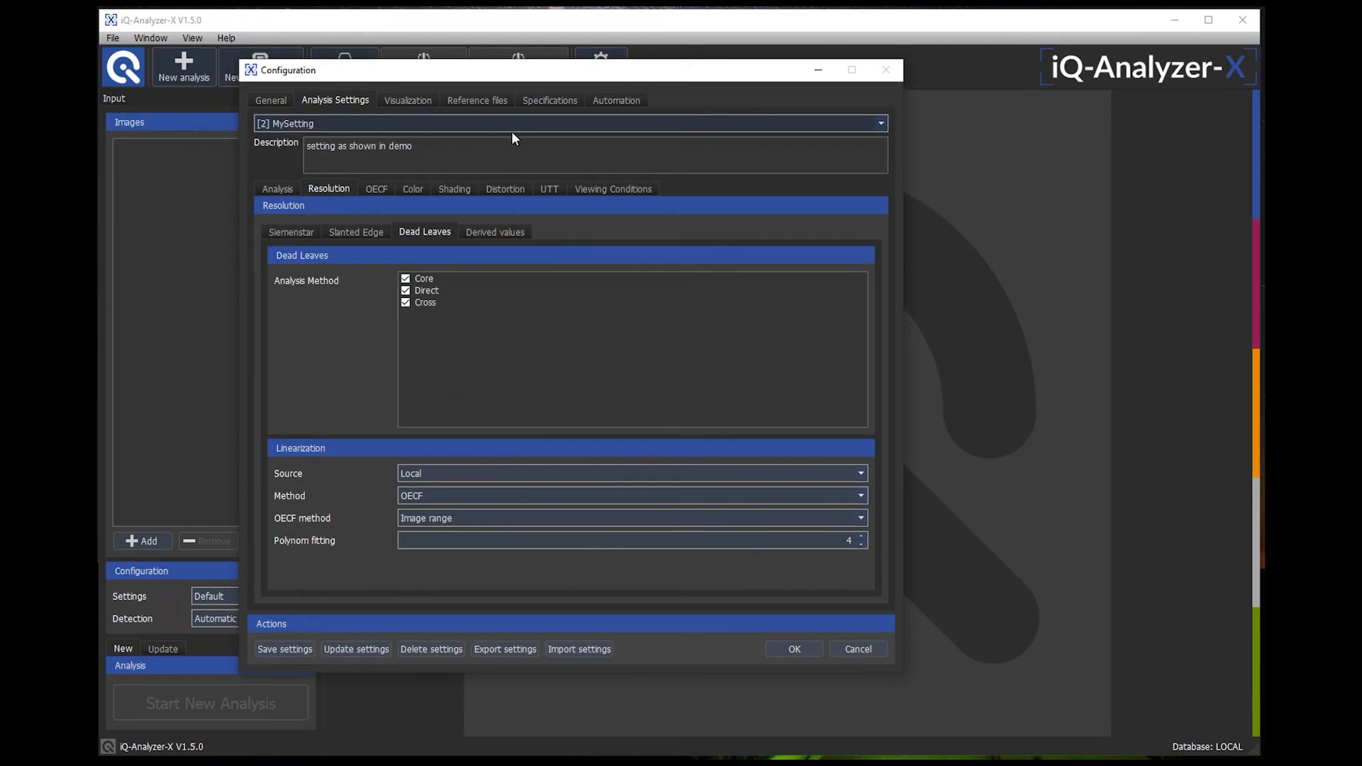
click(410, 101)
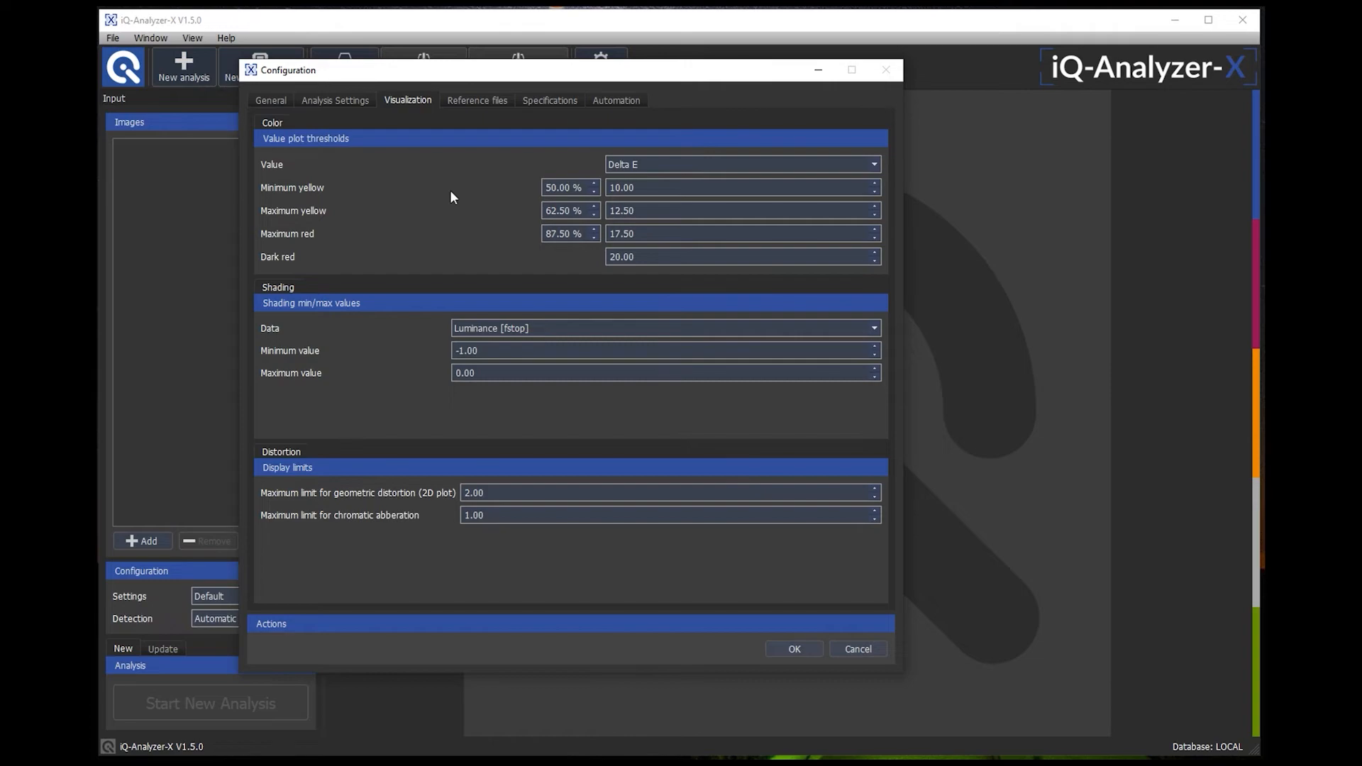
click(469, 101)
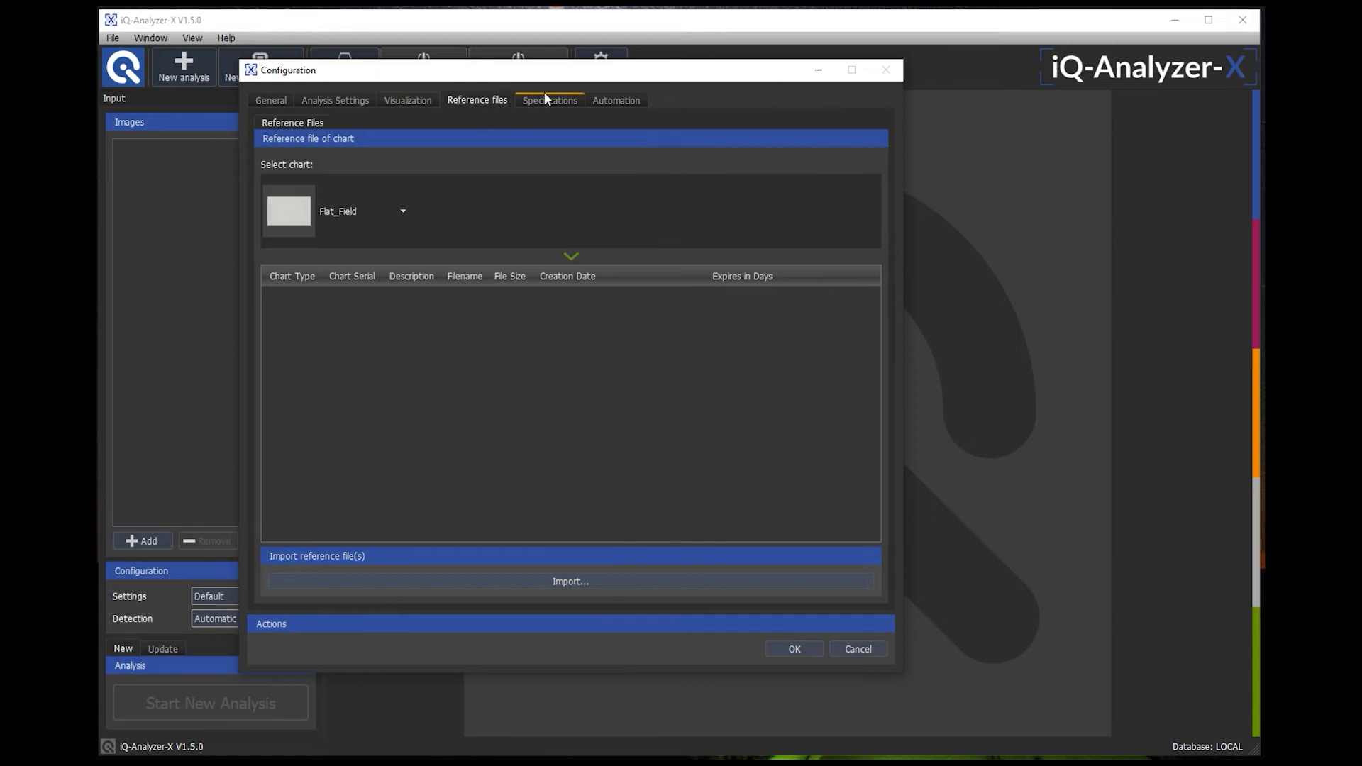
click(560, 104)
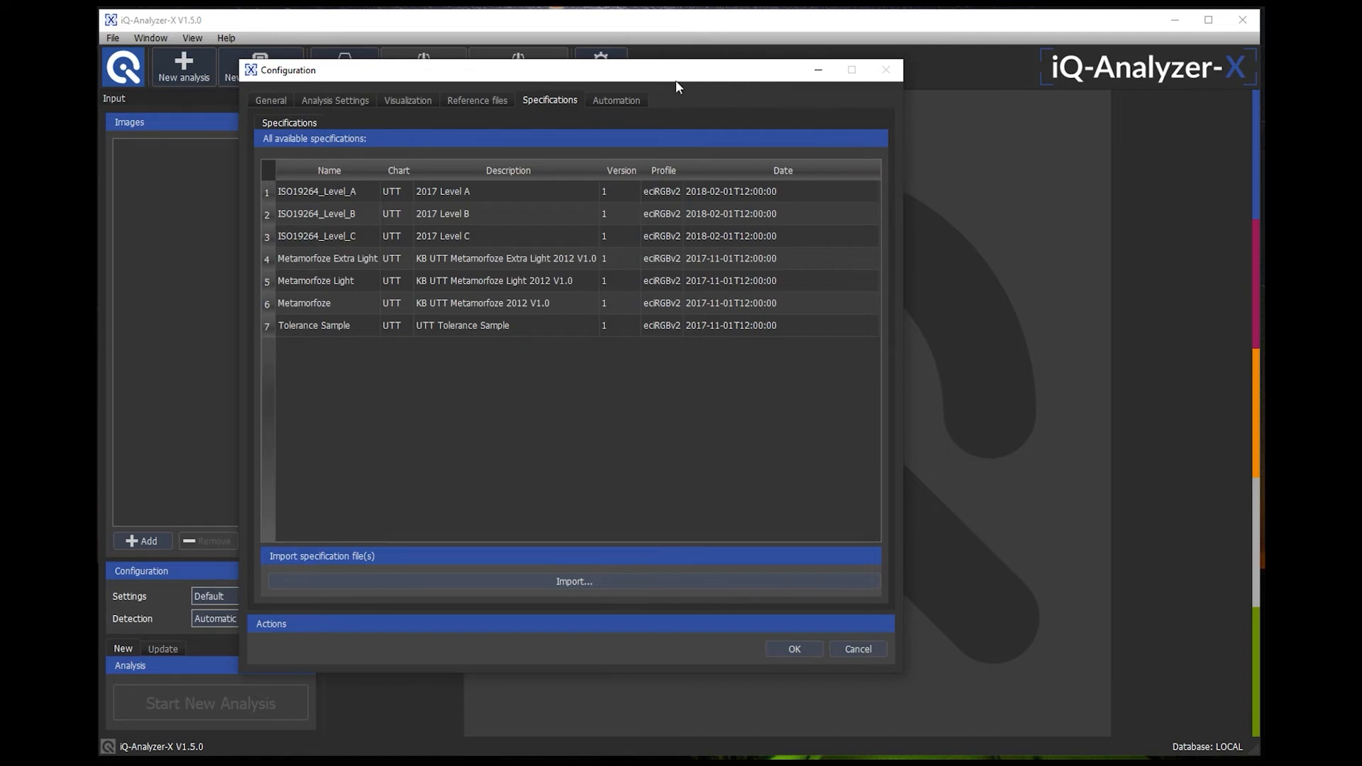
click(624, 102)
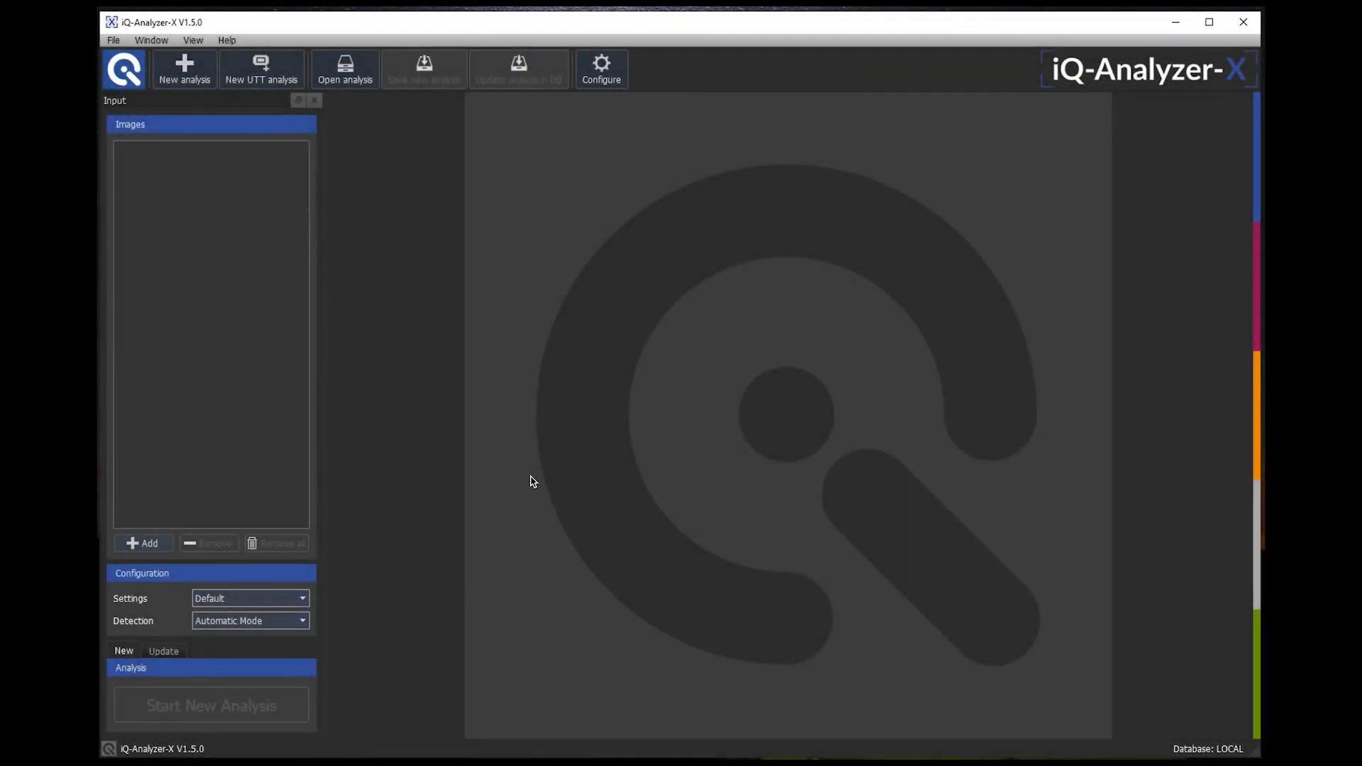
Reopen the configuration and add the desktop folder Hot_TE42v2 as a hot folder for analysis images.
click(602, 68)
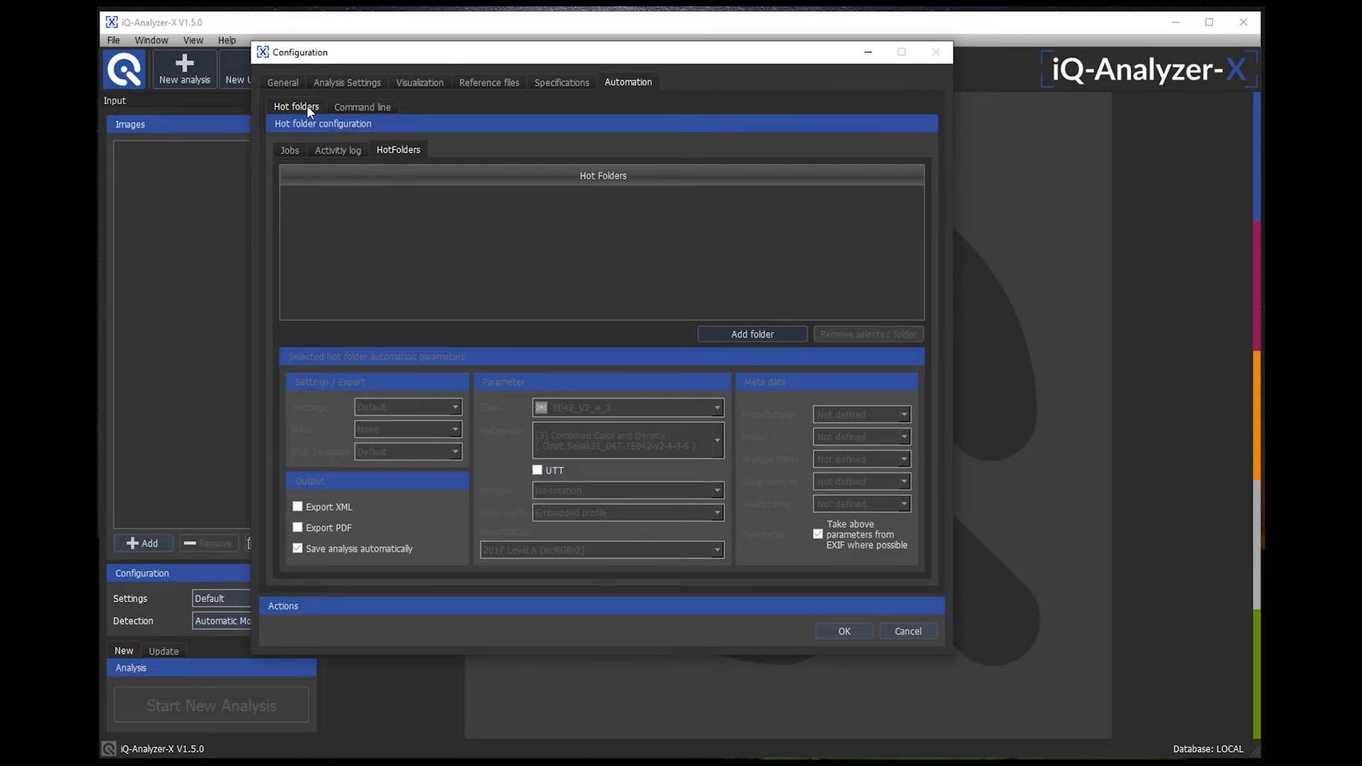
click(760, 337)
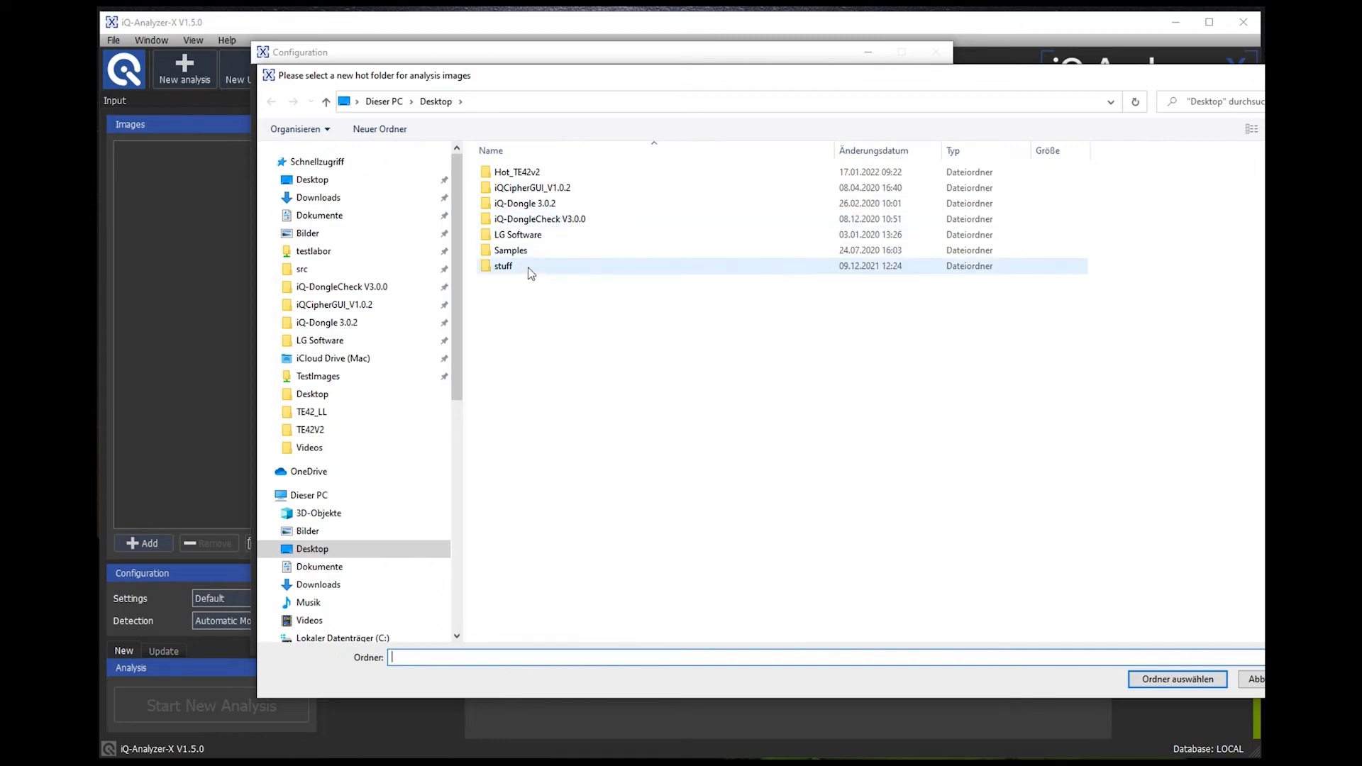
click(515, 177)
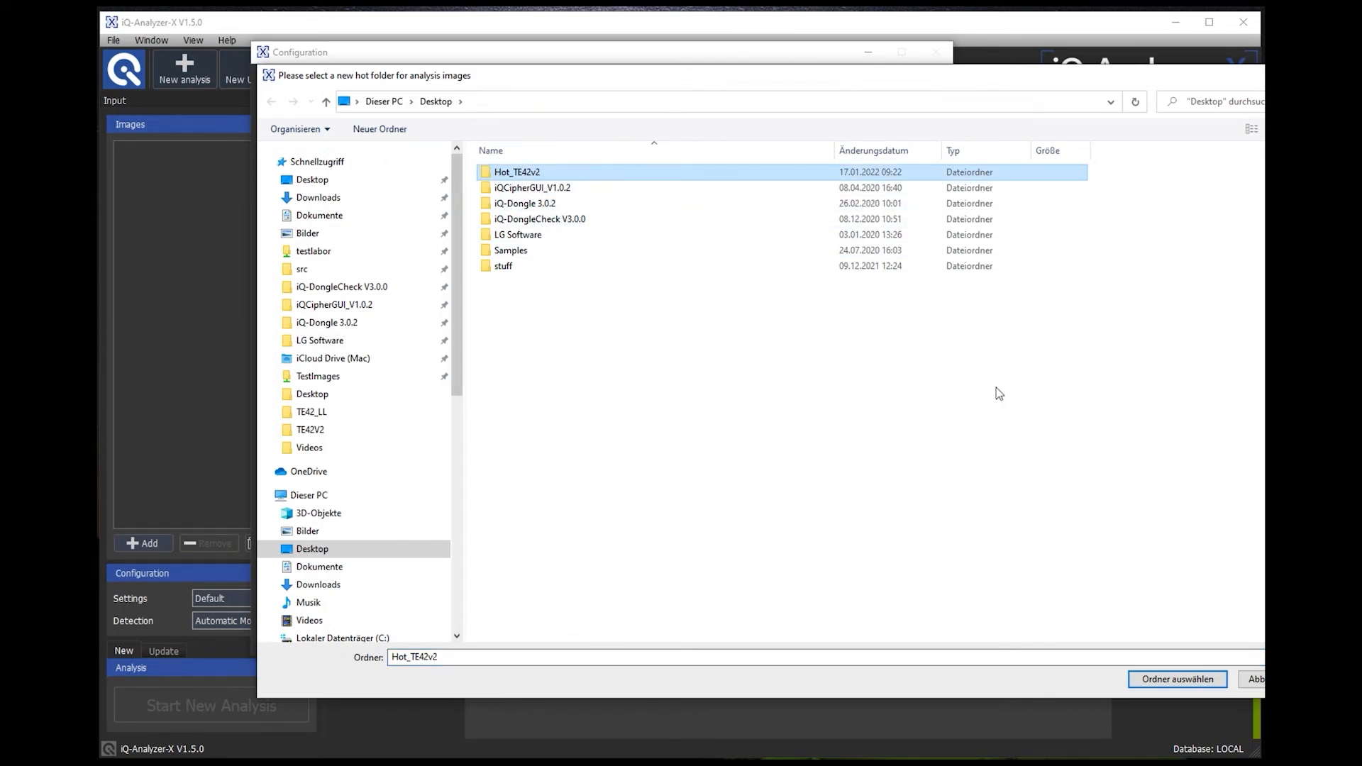
click(1204, 681)
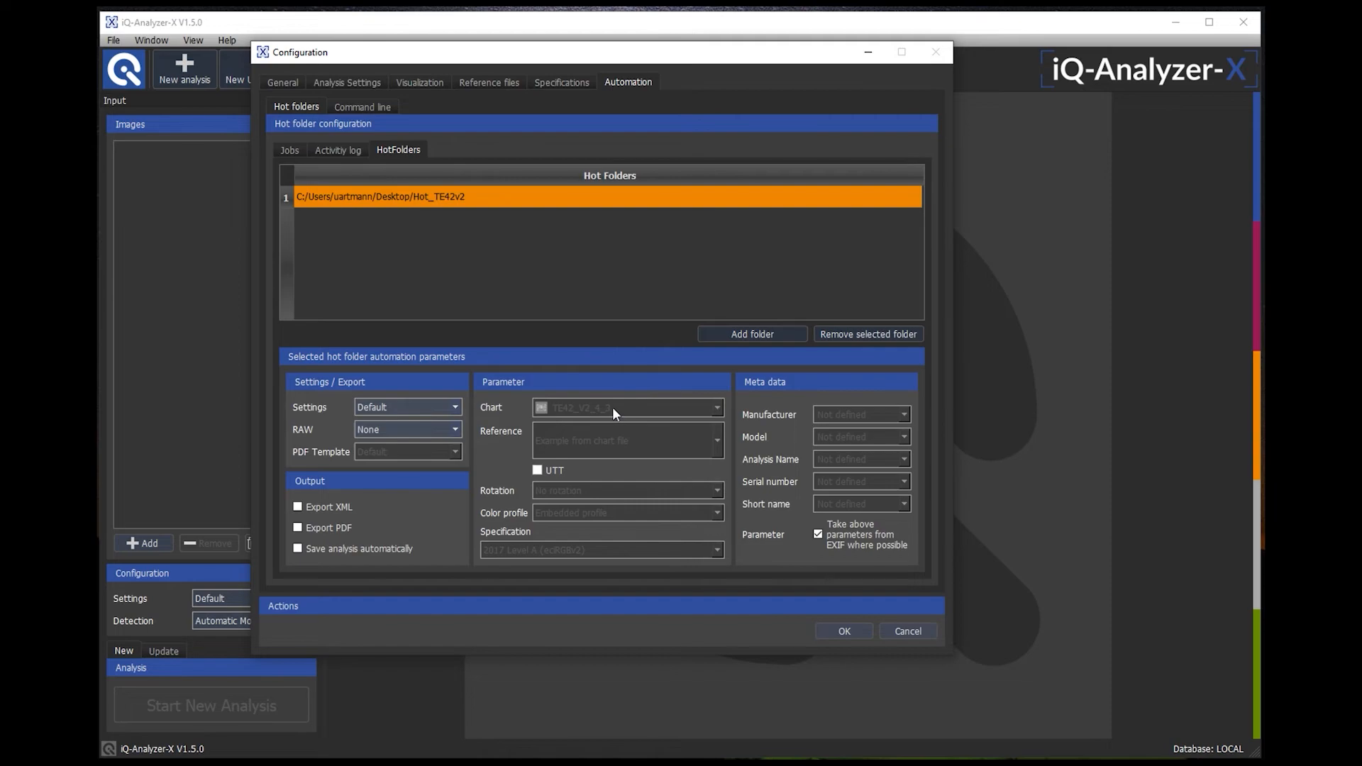
Assign the MySetting settings set to the hot folder and enable automatic saving of its analyses.
click(441, 406)
click(380, 432)
click(297, 549)
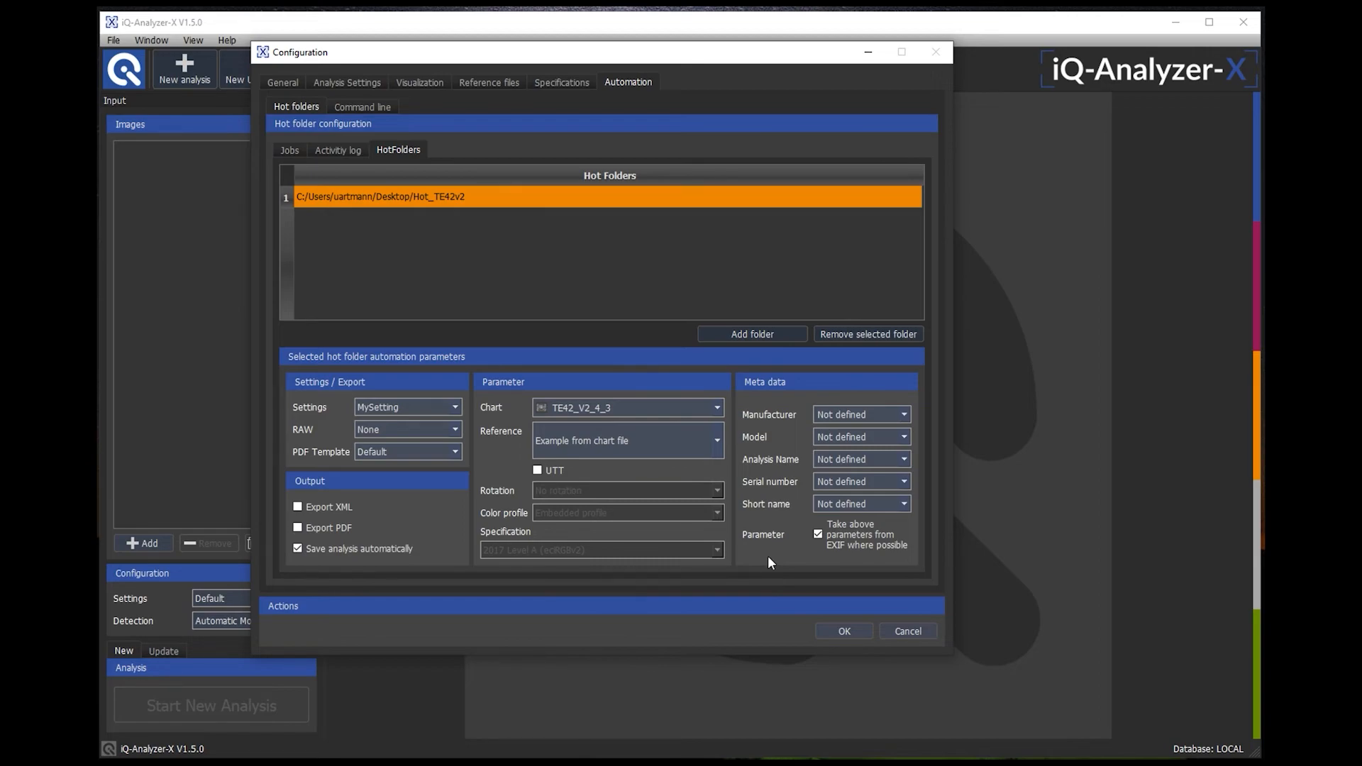
Set the hot folder's chart to TE42_V2_4_3 and its reference to Combined Color and Density, and apply the configuration.
click(717, 406)
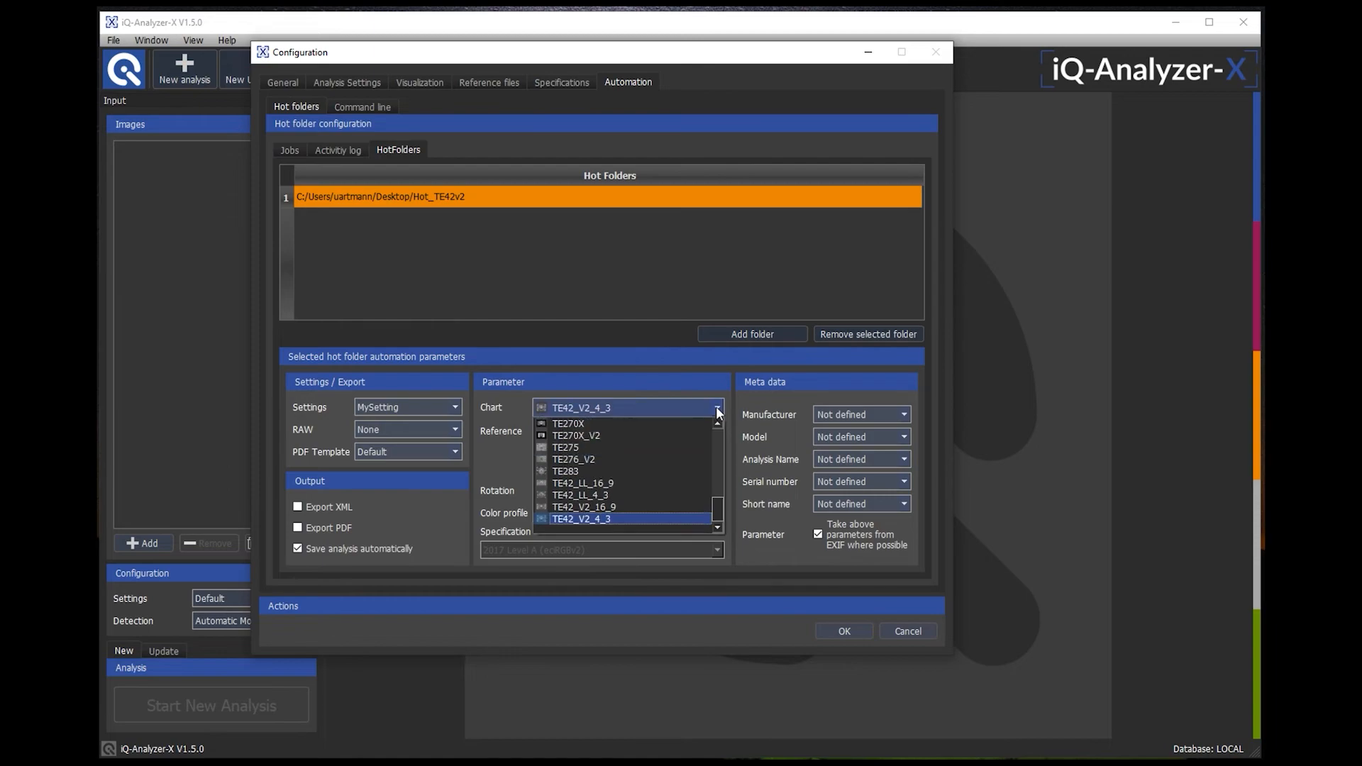
click(607, 518)
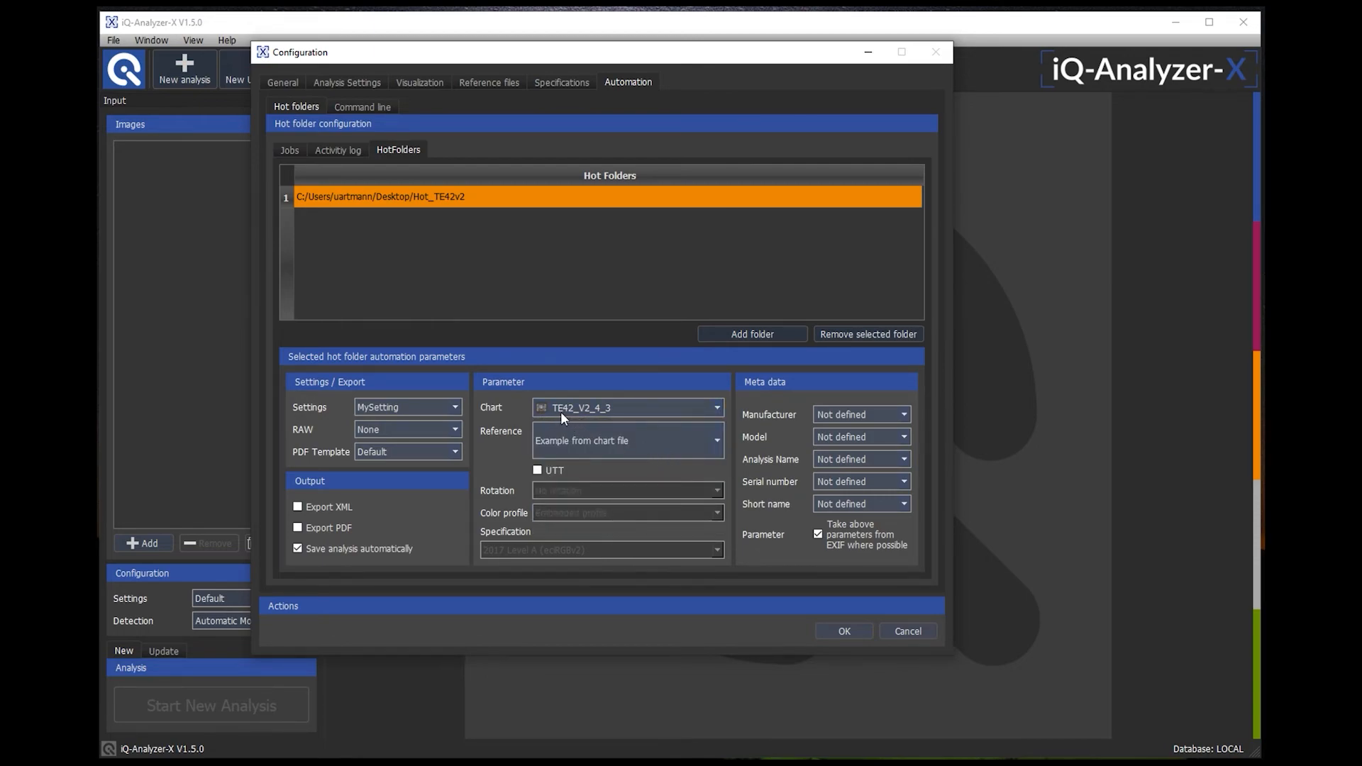
click(718, 440)
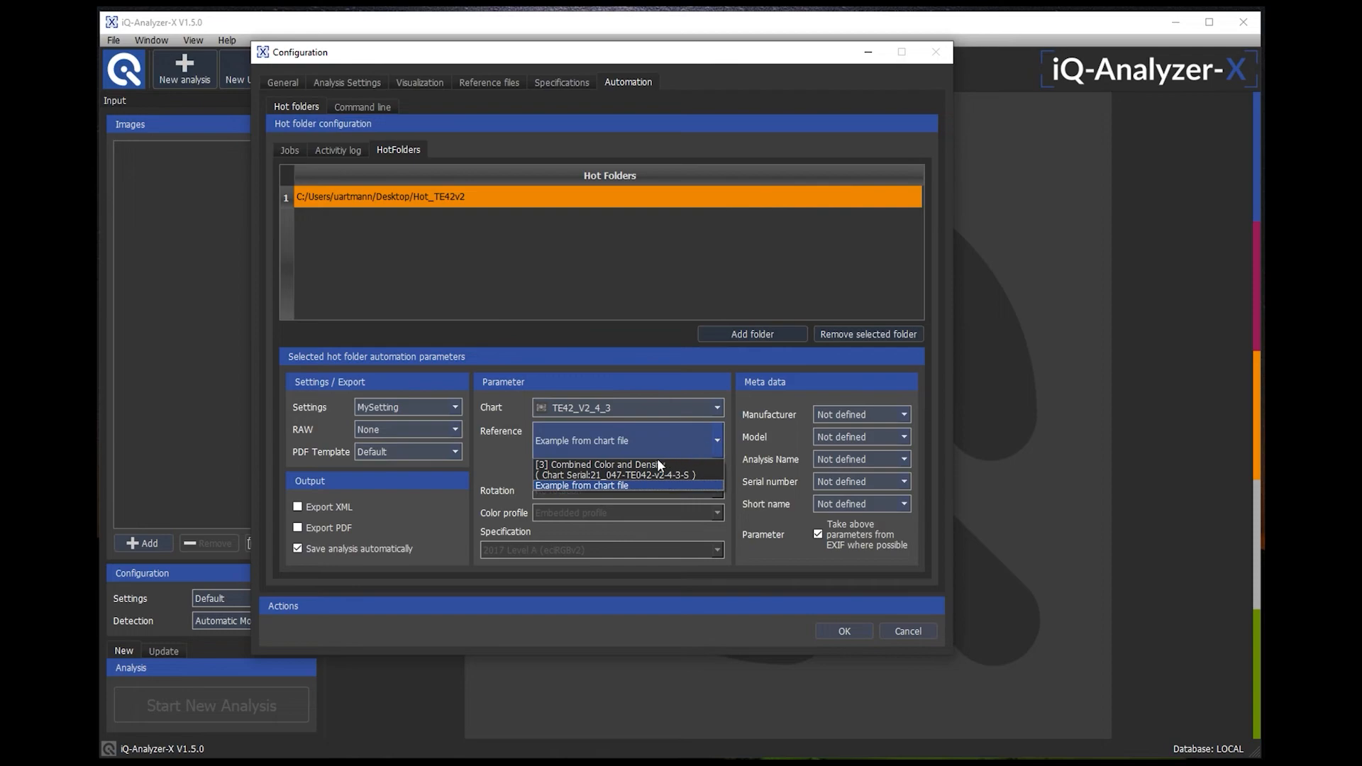
click(616, 469)
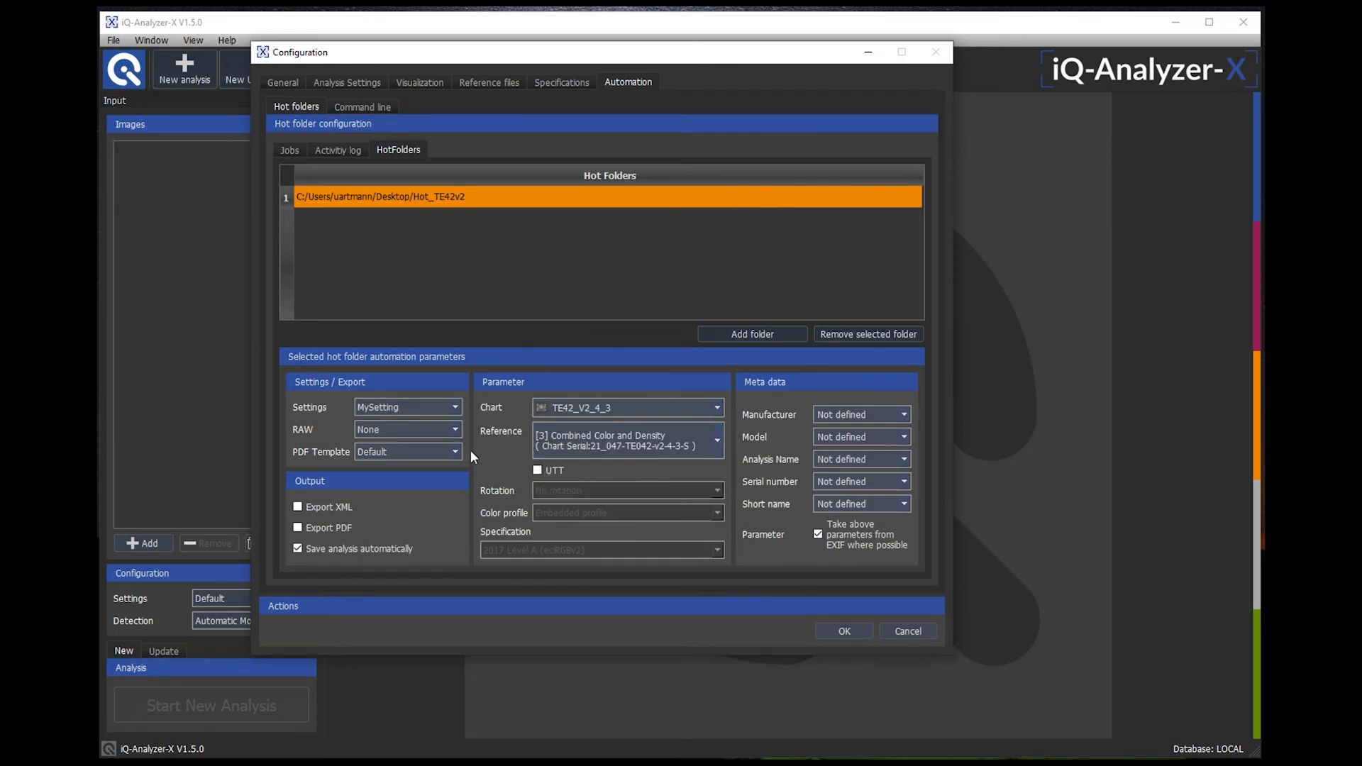
click(831, 629)
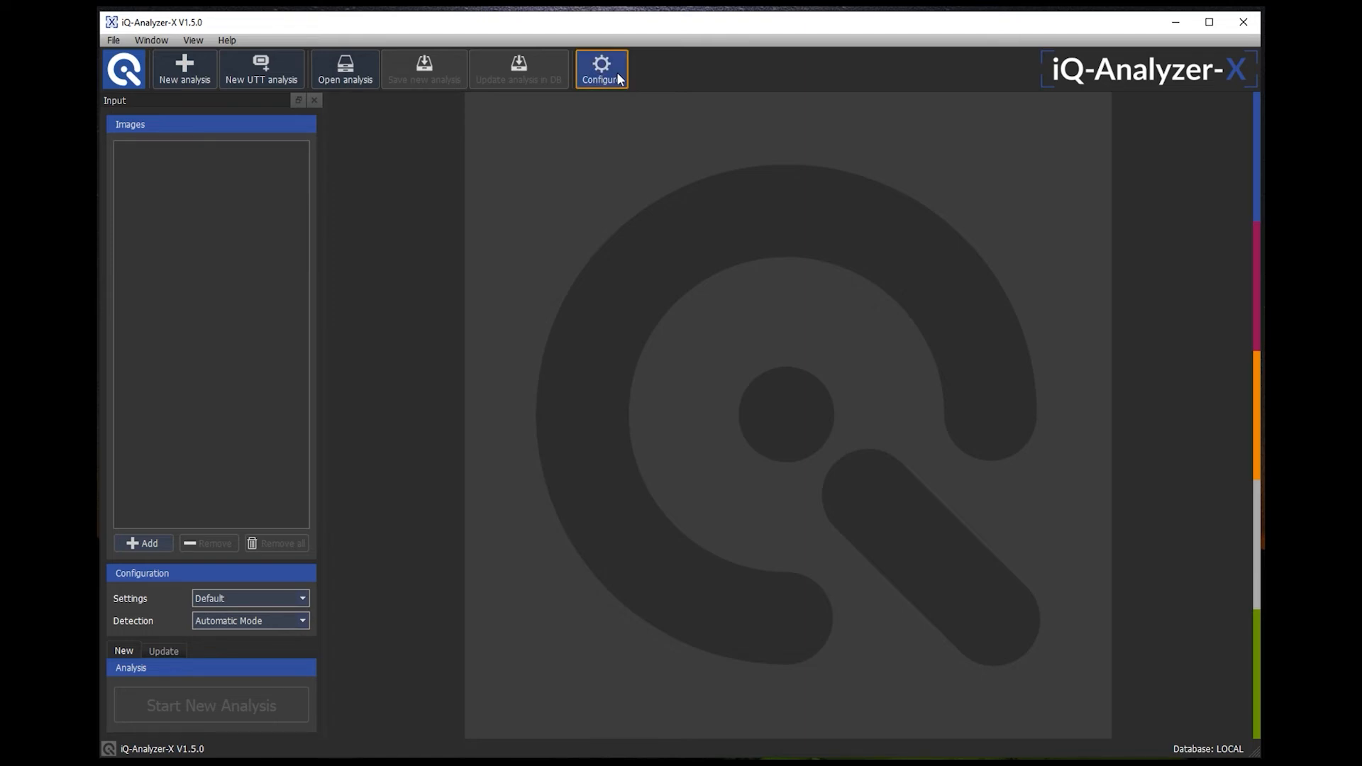
Move the canix155 test image on the desktop into the Hot_TE42v2 folder and activate hot folder watching.
click(1177, 24)
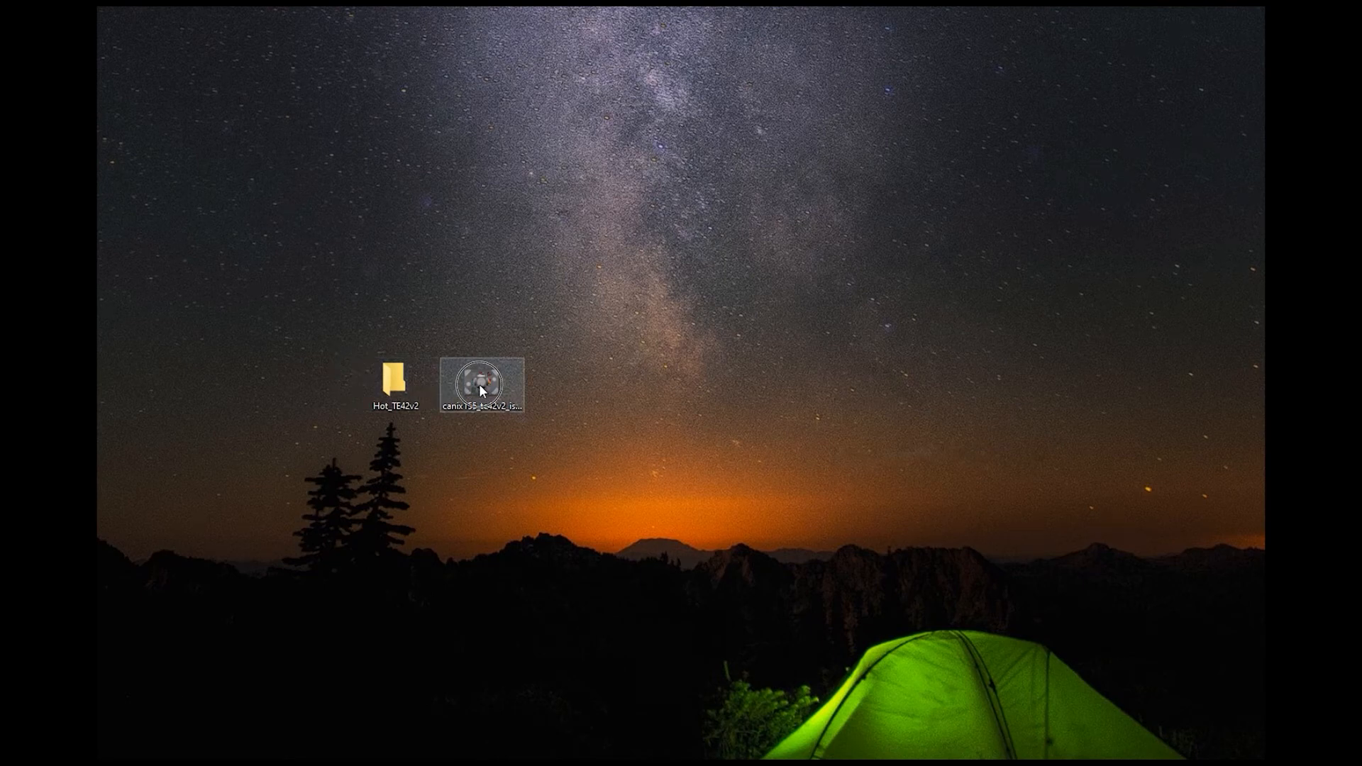
drag(480, 385, 395, 387)
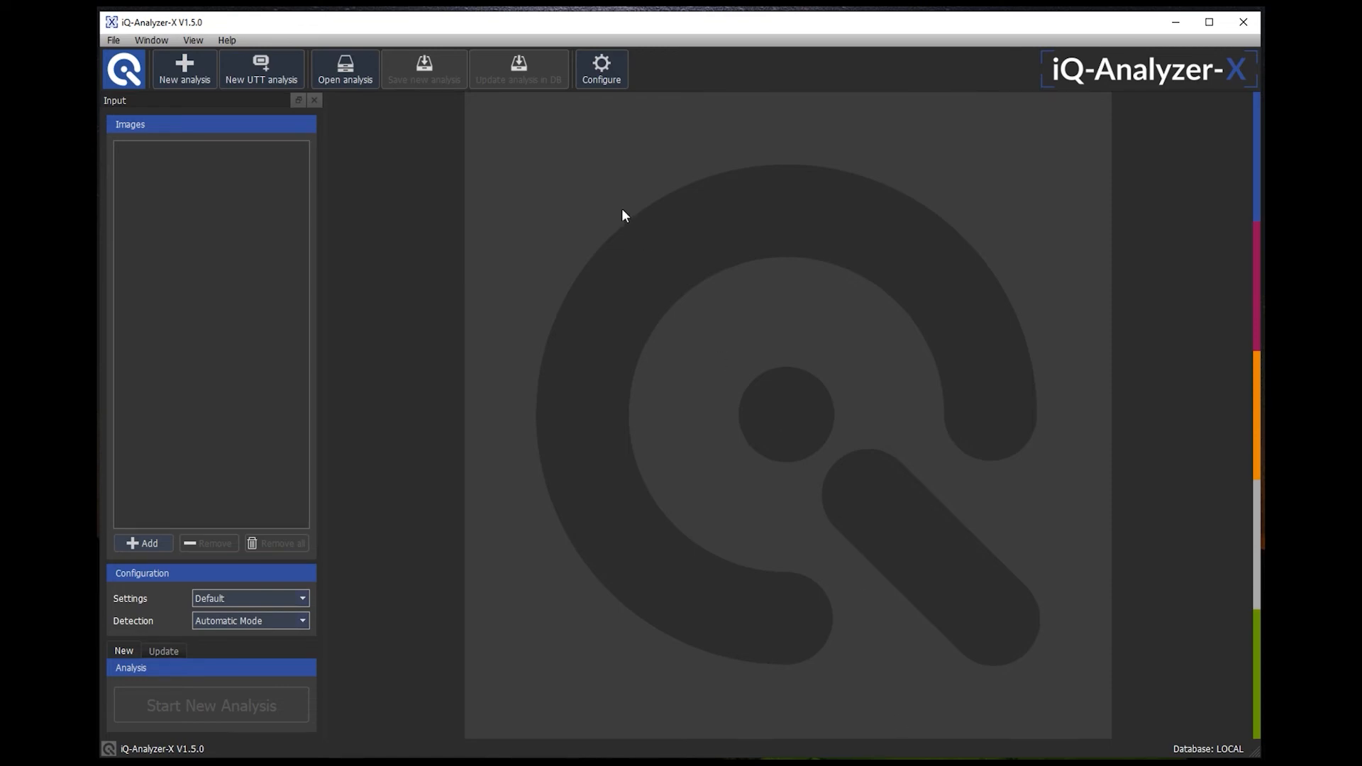
click(602, 73)
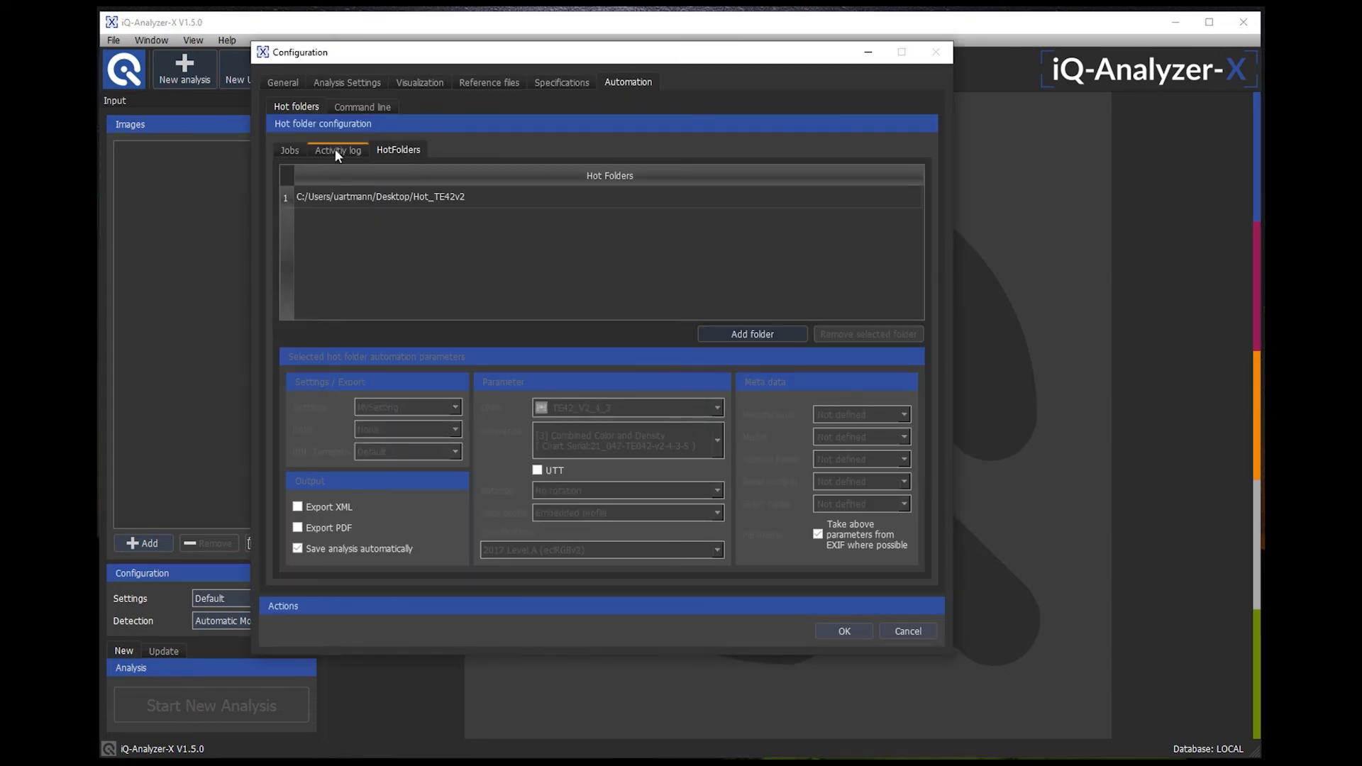
click(289, 151)
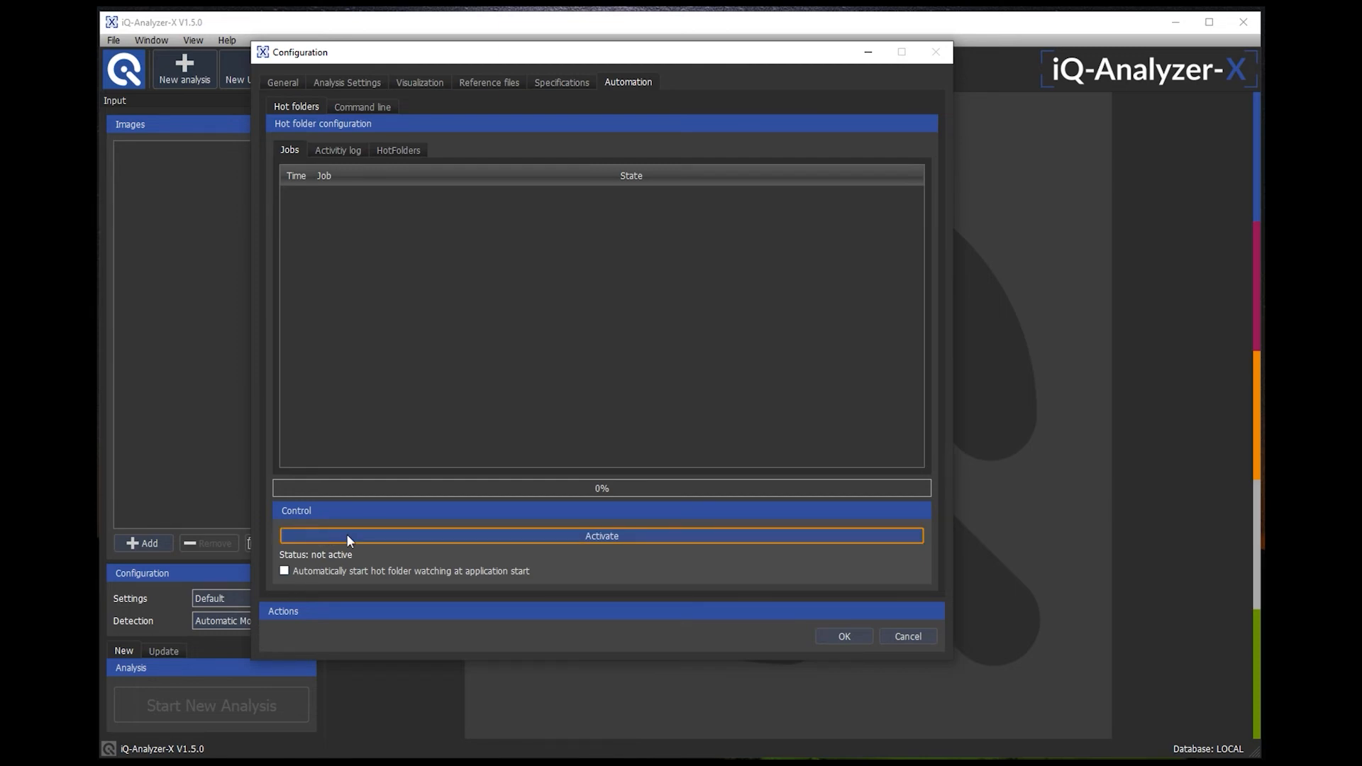
click(558, 535)
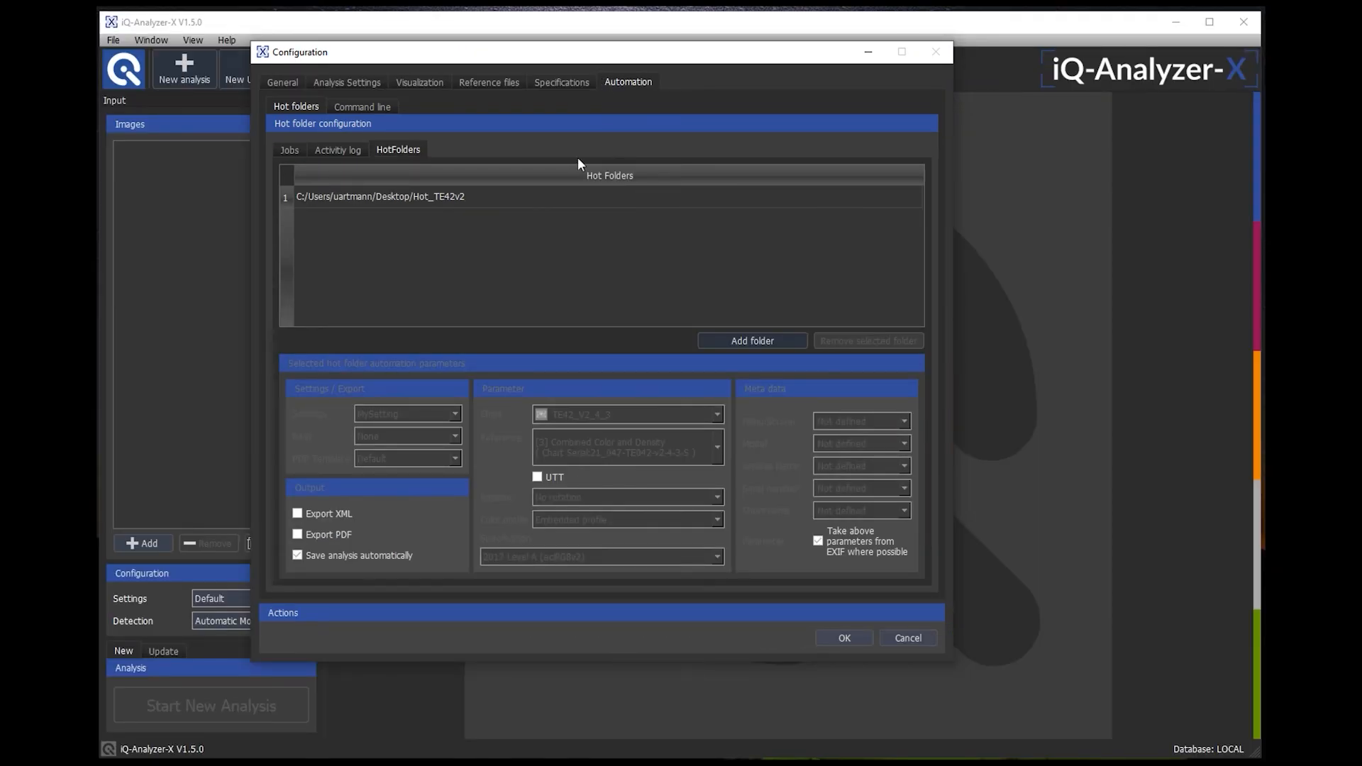
Choose olytg3_te42v2_t_iso100.JPG as the example image for the command line batch file.
click(348, 106)
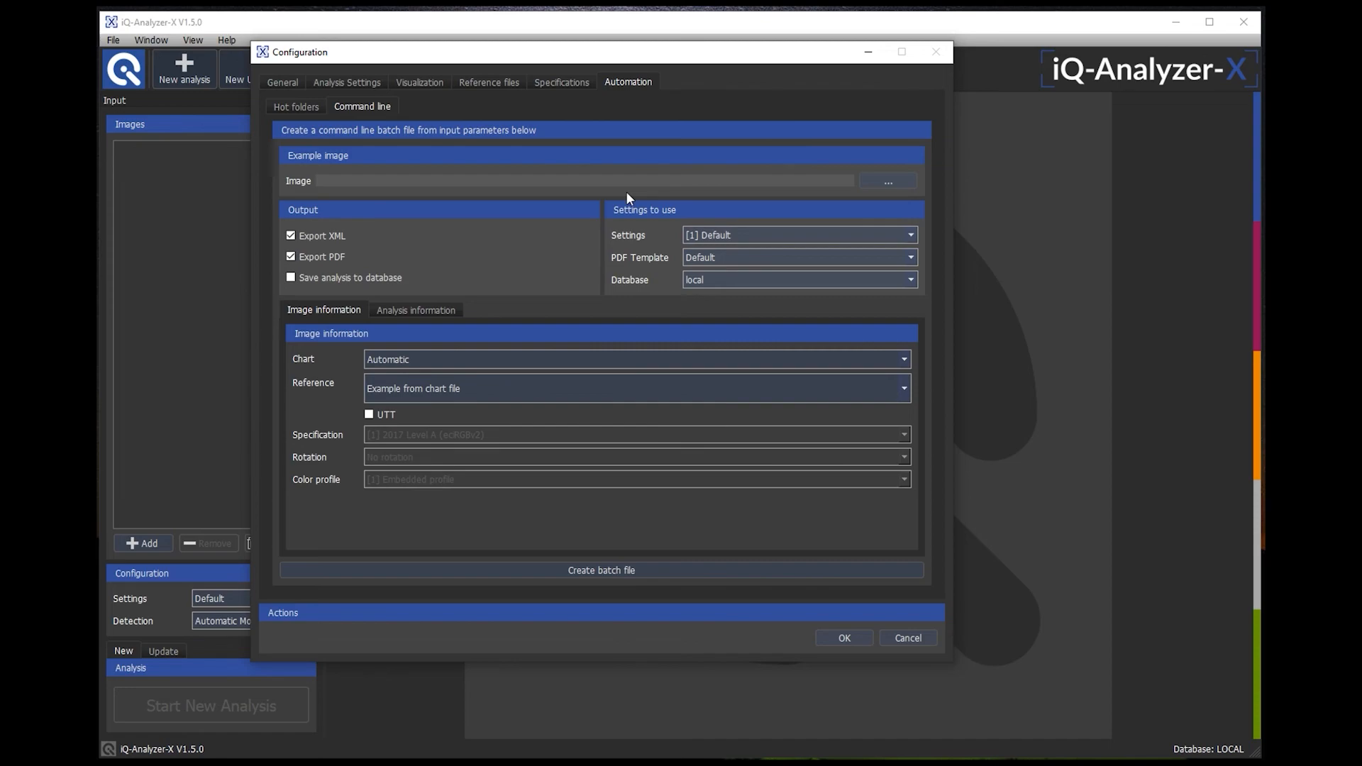
click(886, 181)
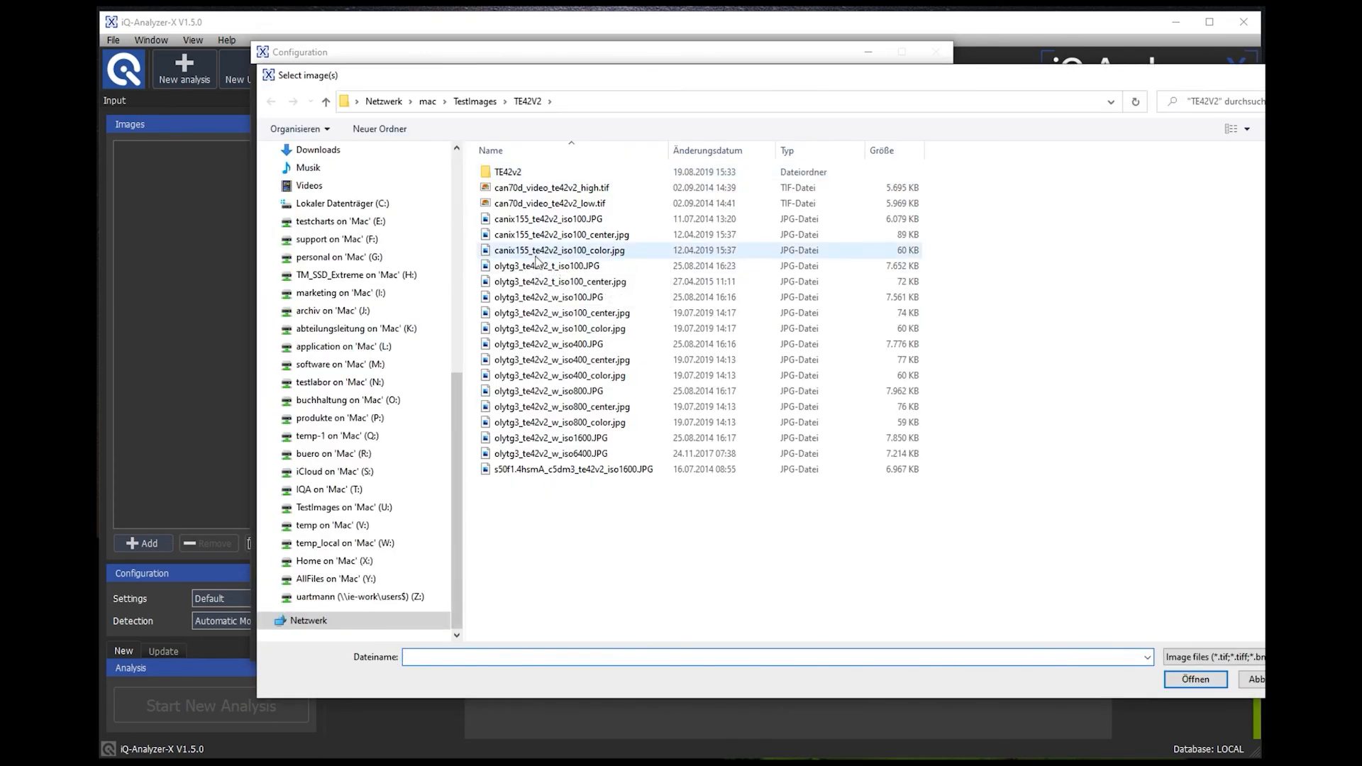
click(539, 266)
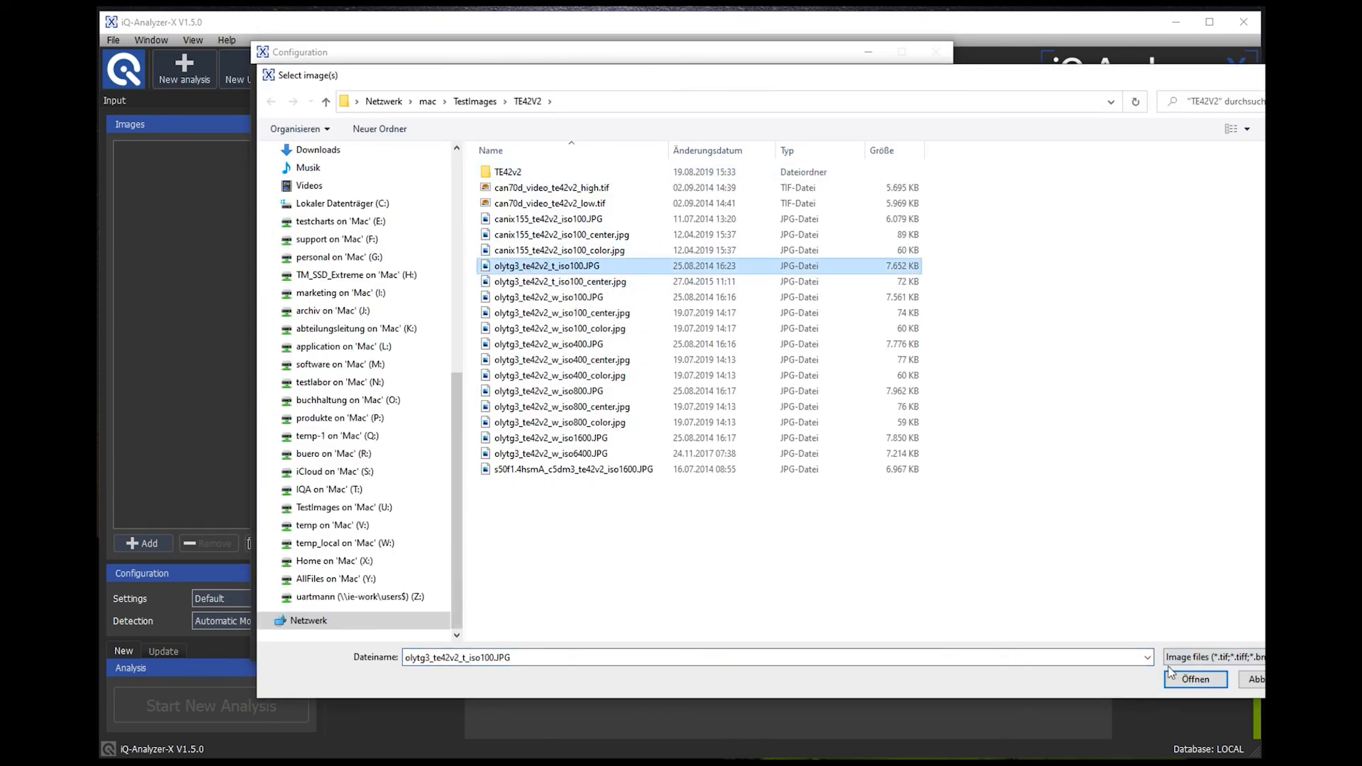
click(1188, 679)
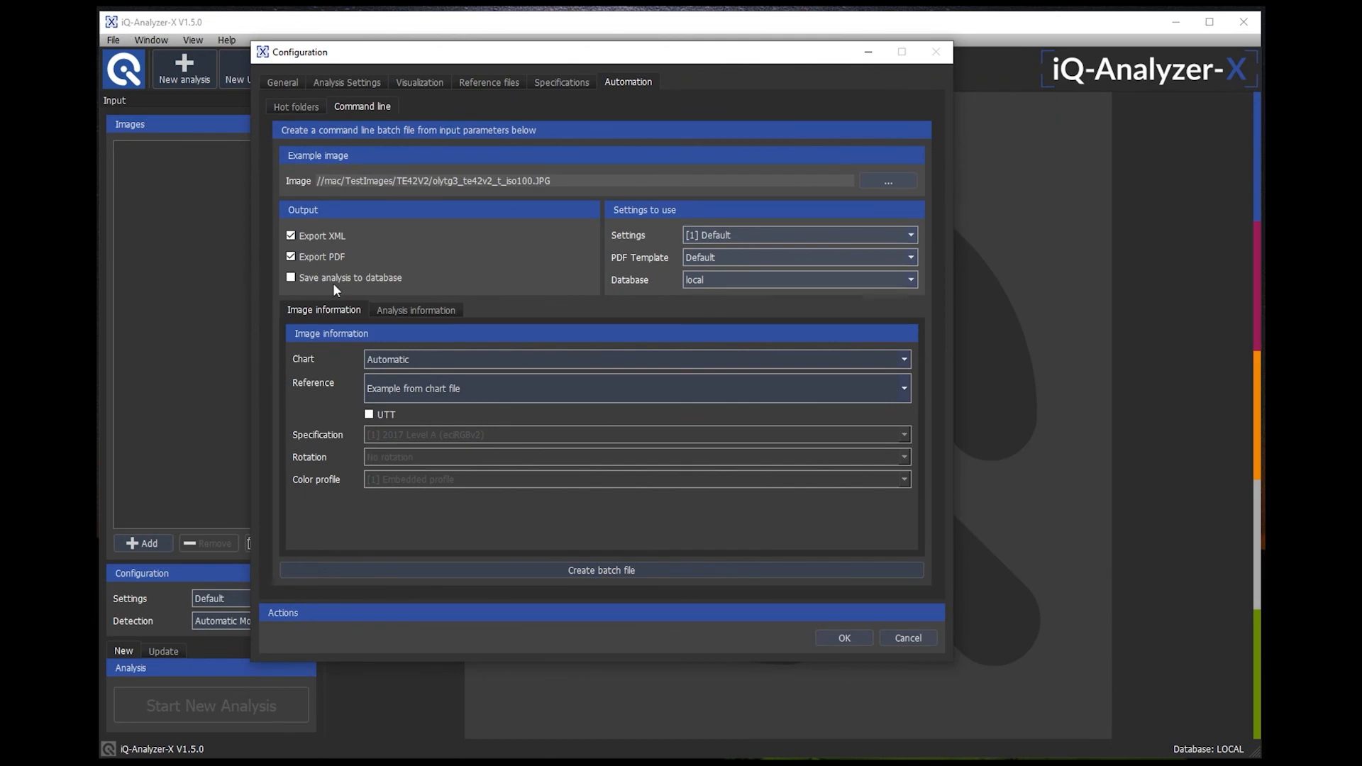
Limit the batch output to saving the analysis to the database, using the MySetting settings and the local database.
click(290, 277)
click(291, 257)
click(772, 233)
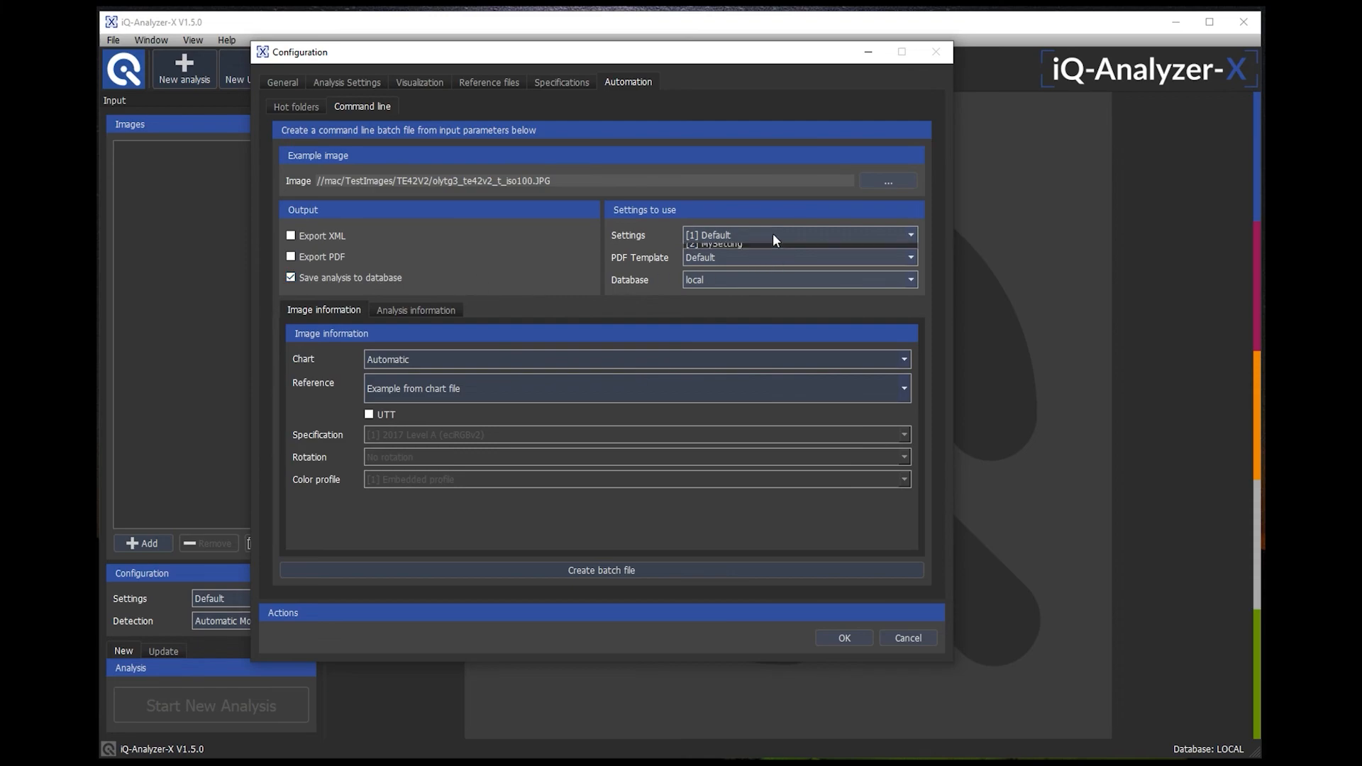
click(737, 258)
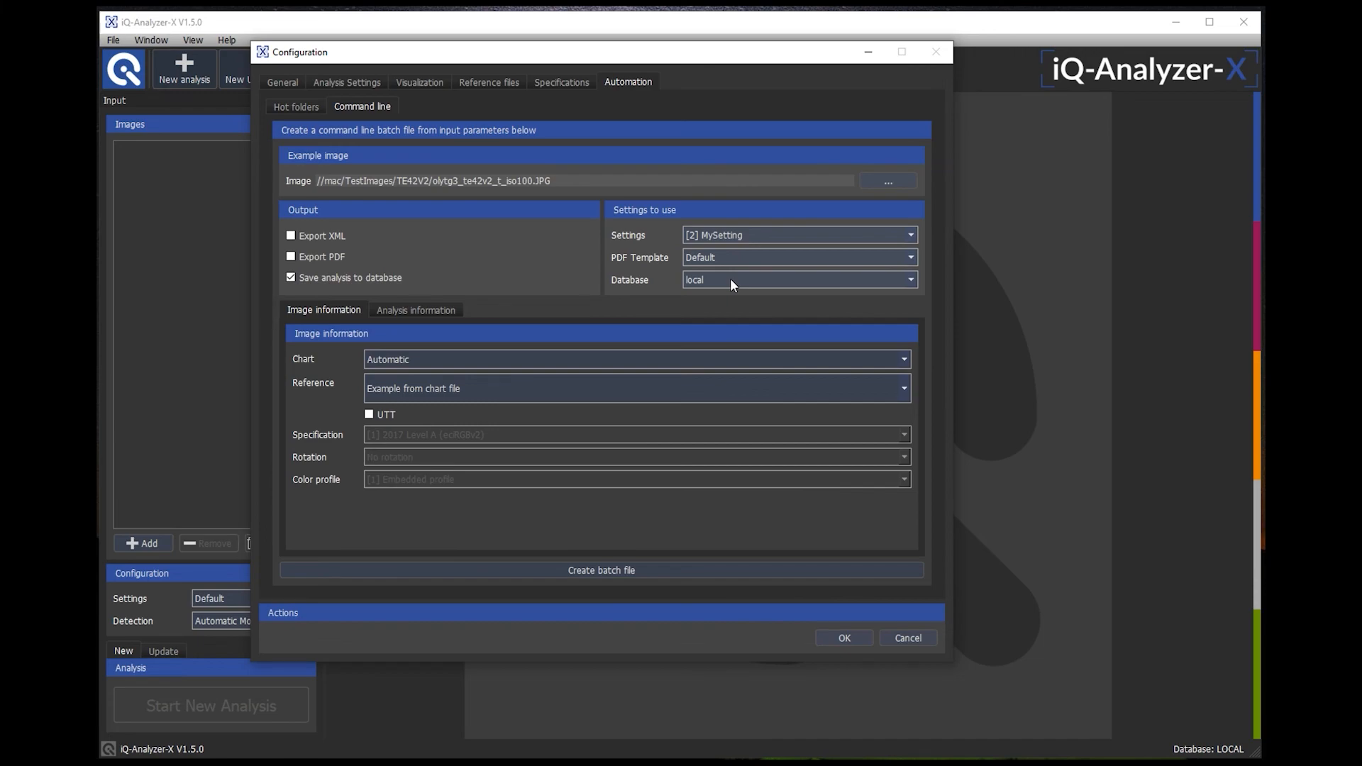
click(729, 284)
click(711, 295)
Set the batch file's chart to TE42_V2_4_3 with the Combined Color and Density reference.
click(468, 359)
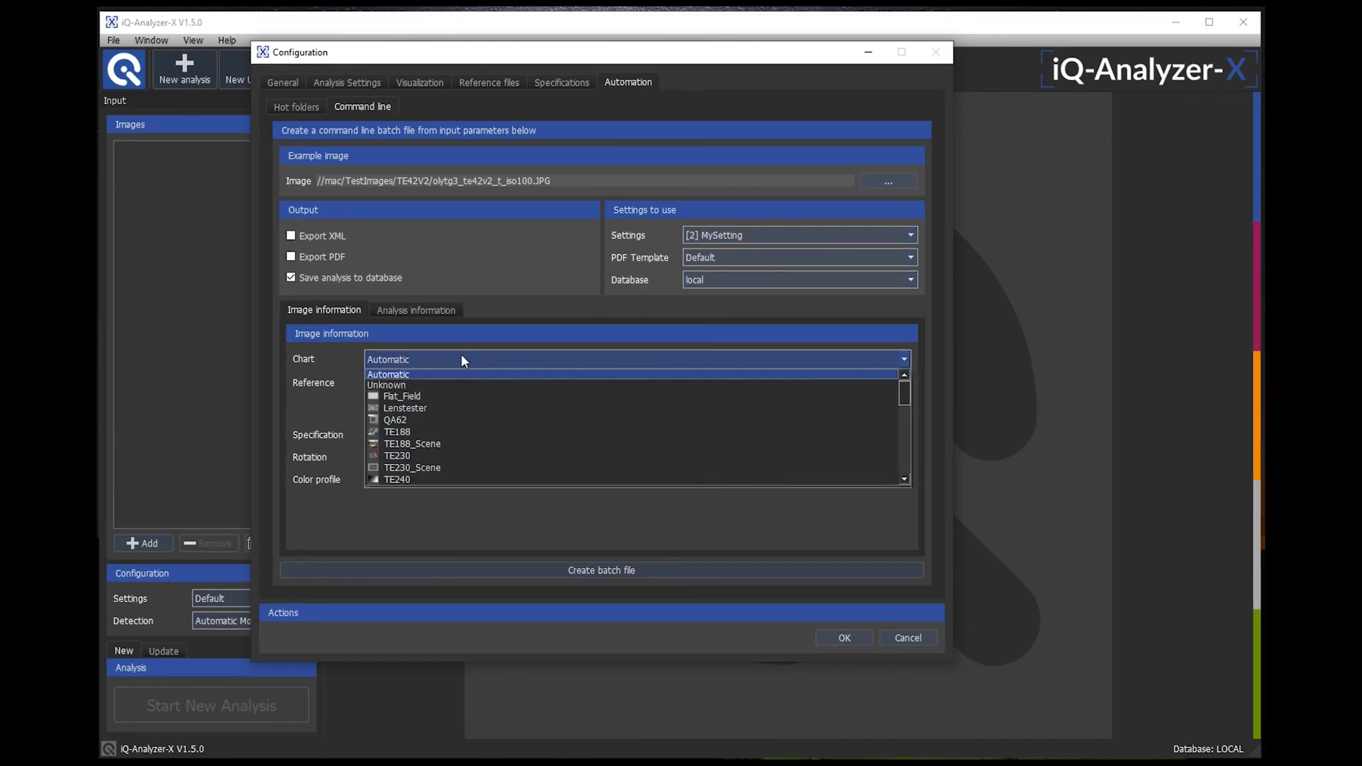
drag(905, 393, 901, 471)
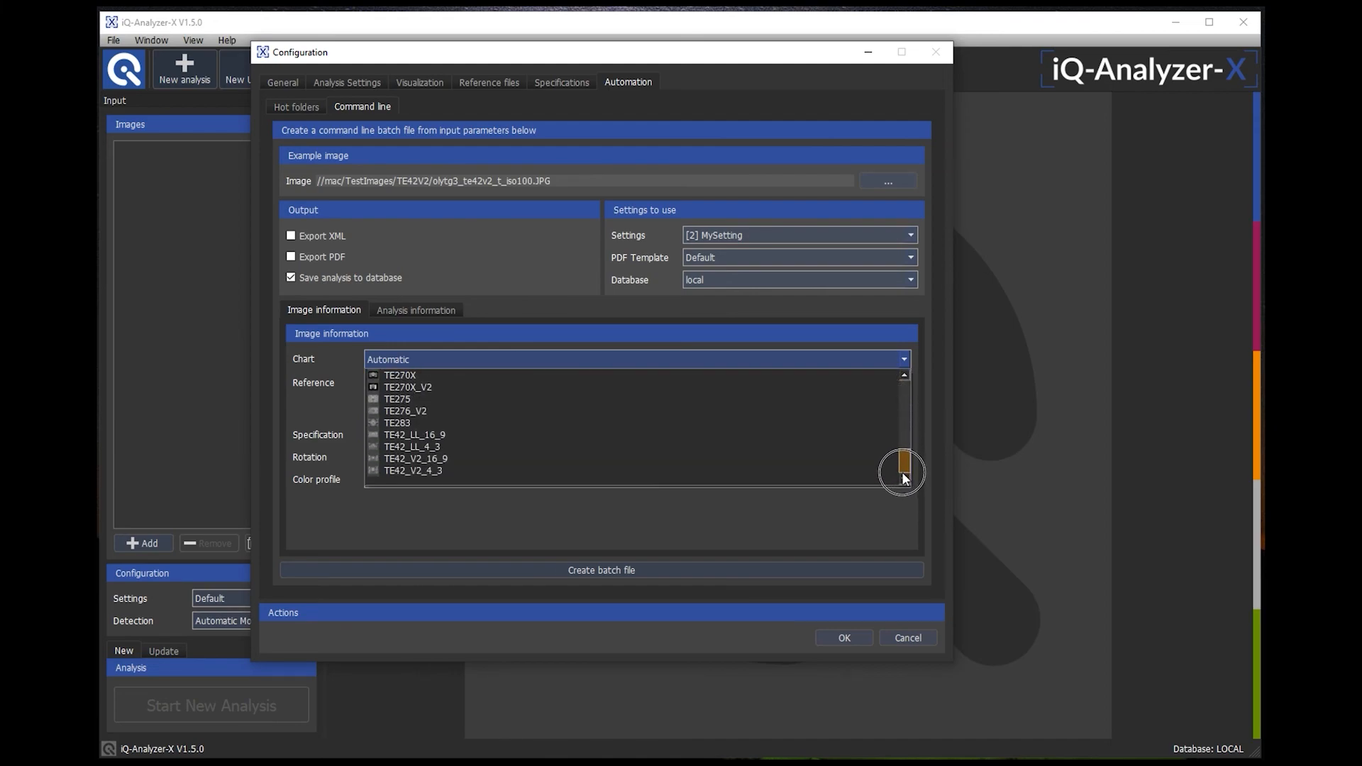
click(418, 472)
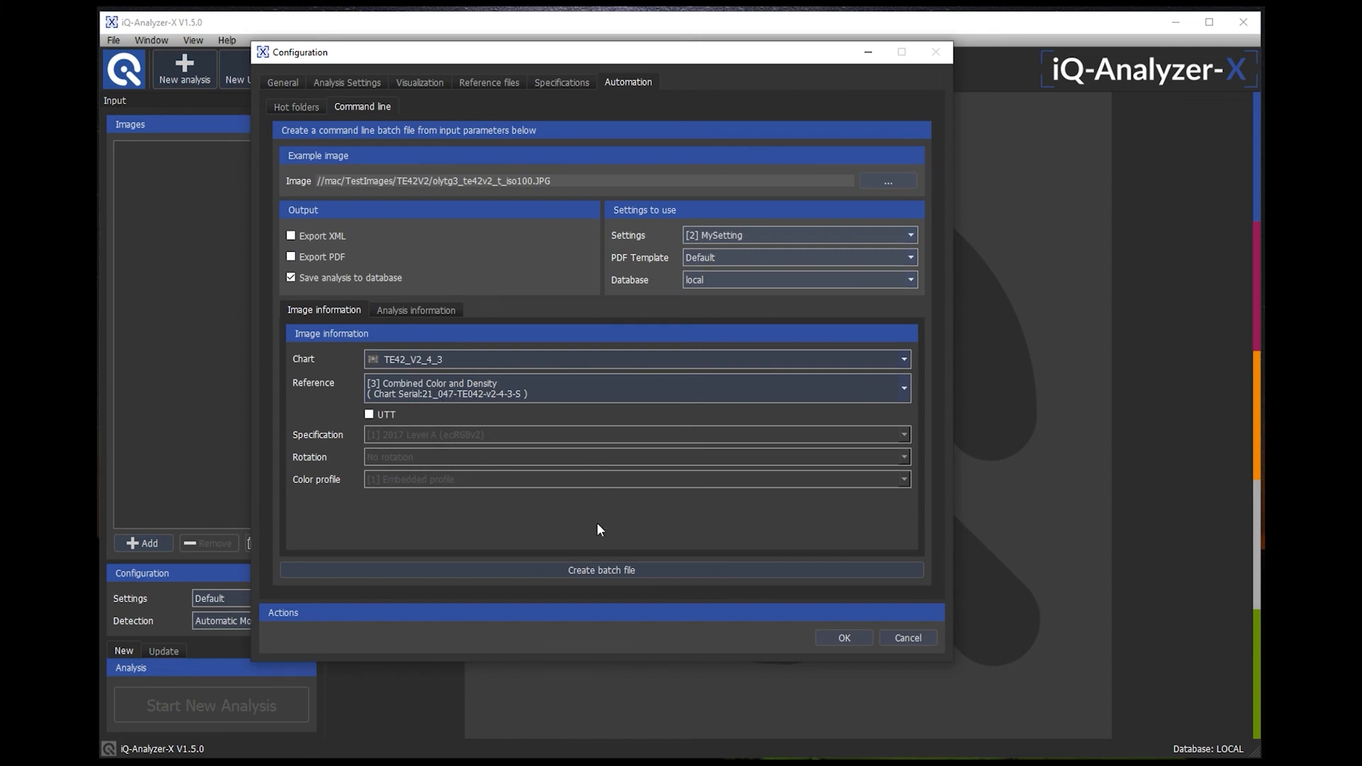
Create the batch file and save it on the desktop as sample_batch_demo1.
click(592, 570)
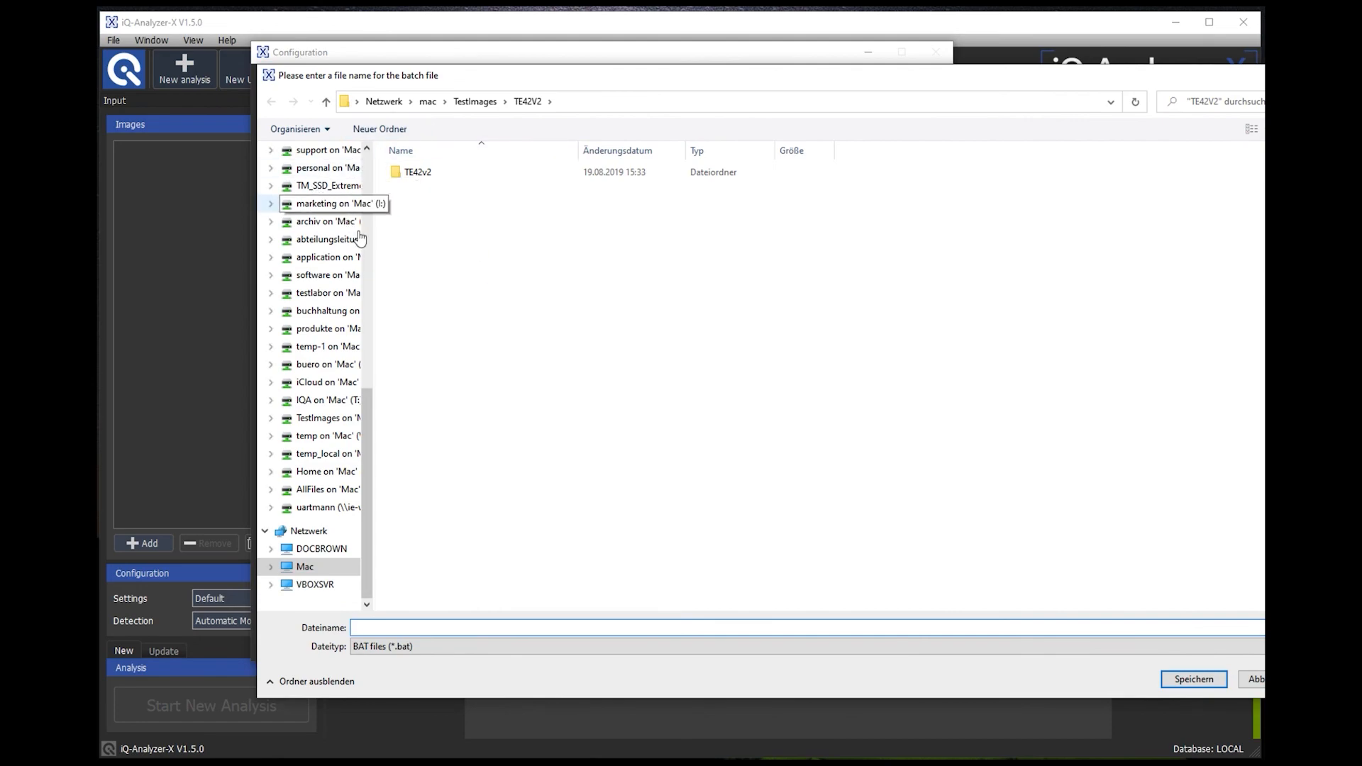
scroll(326, 213, up, 5)
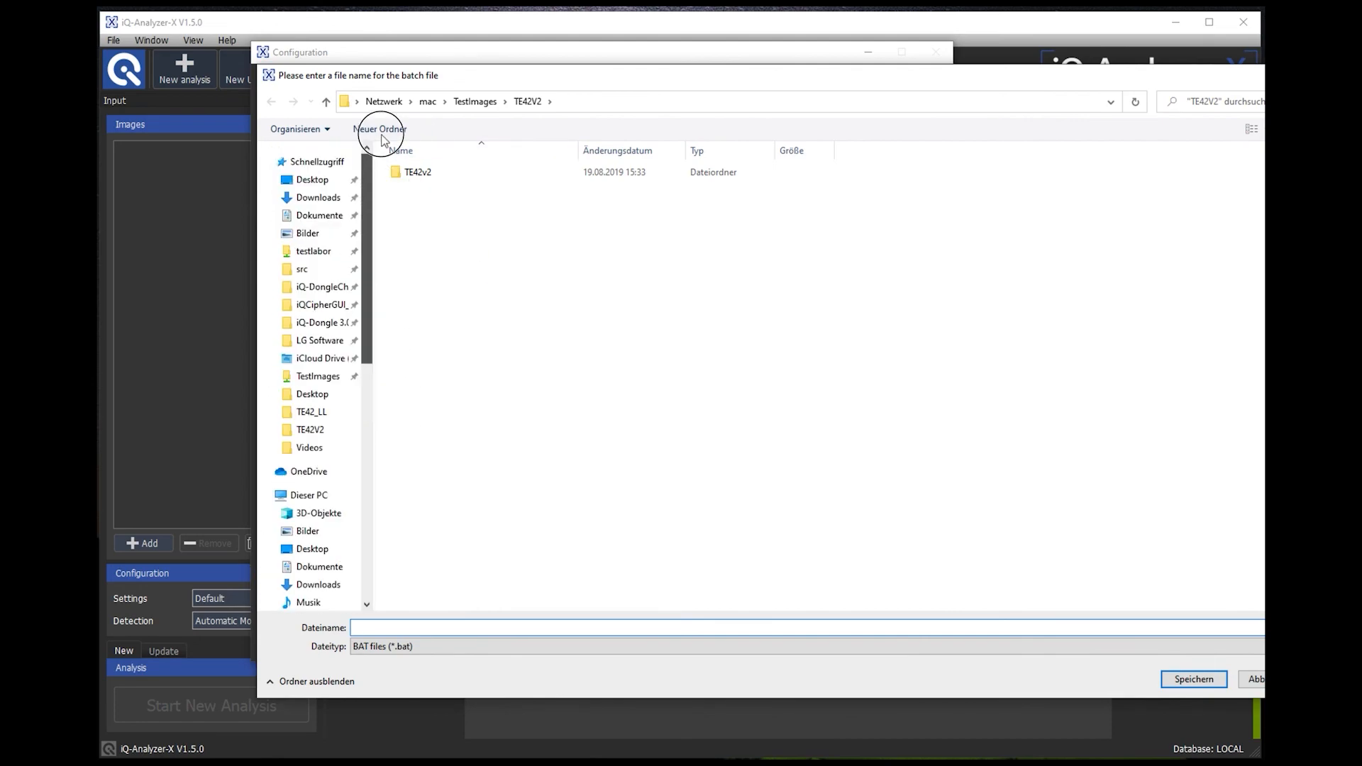
click(312, 180)
click(381, 627)
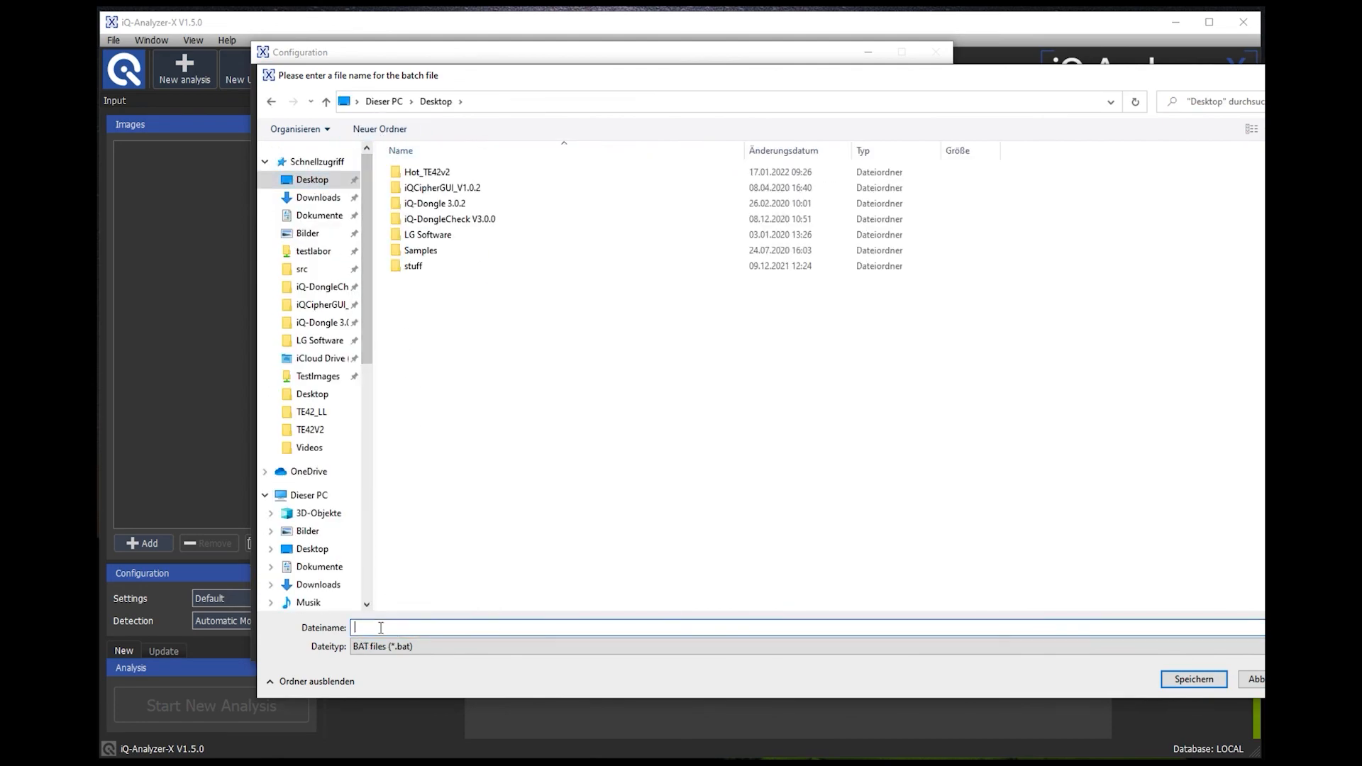
text(samp)
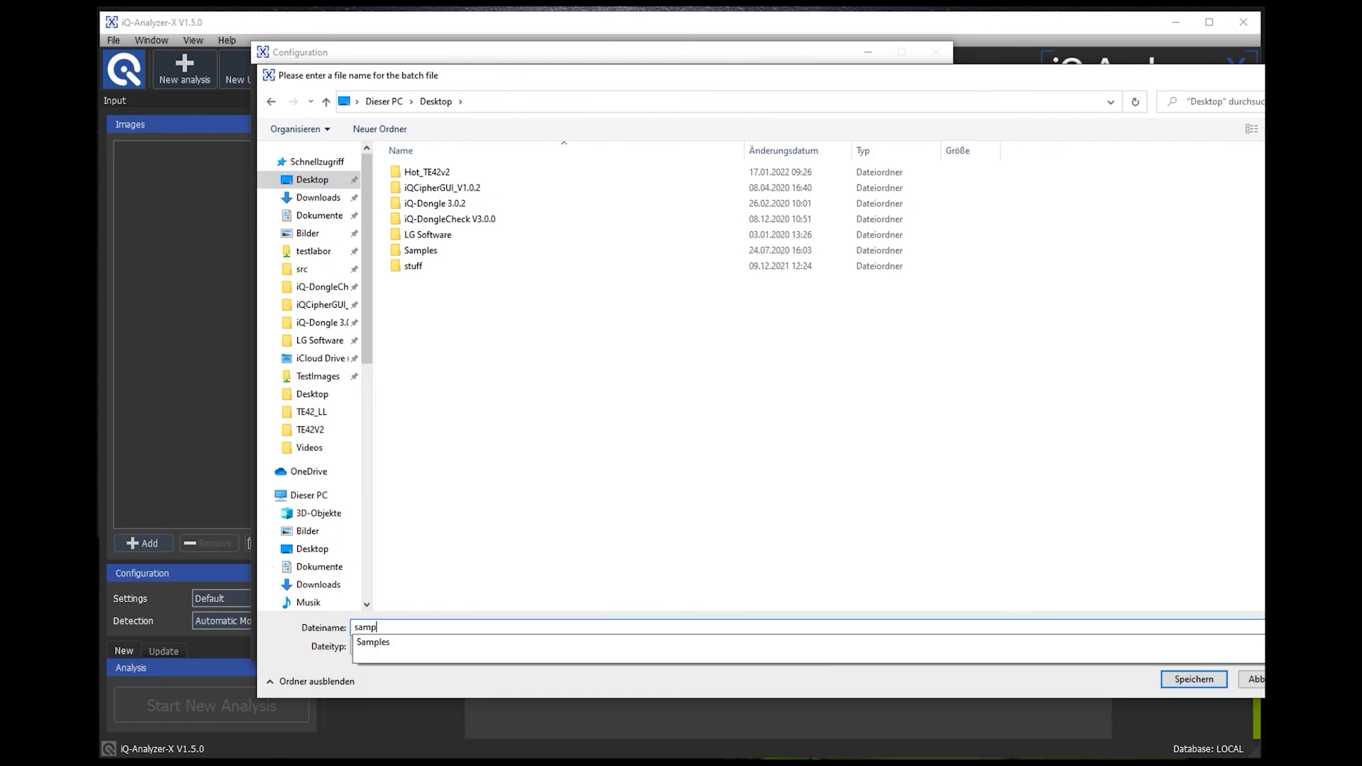
text(le_batc)
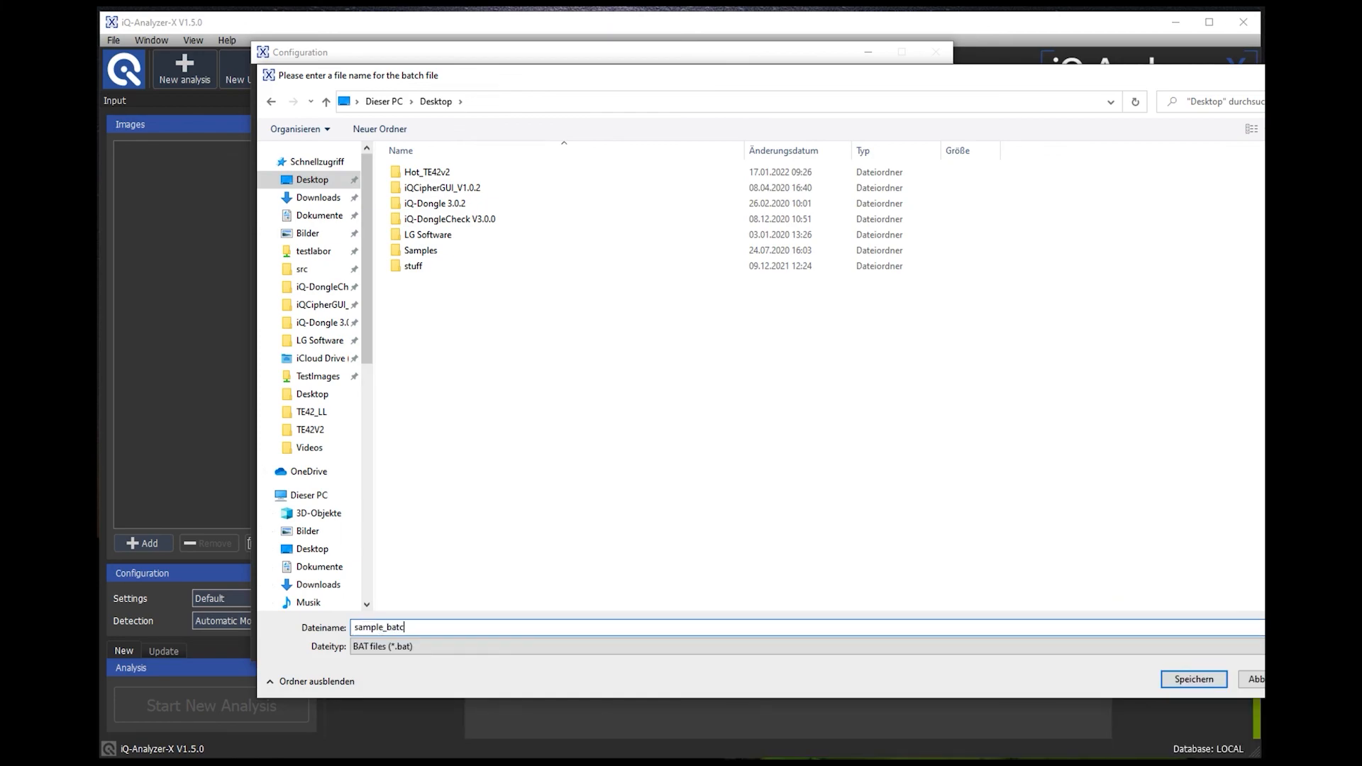
text(h_demo1)
click(1206, 678)
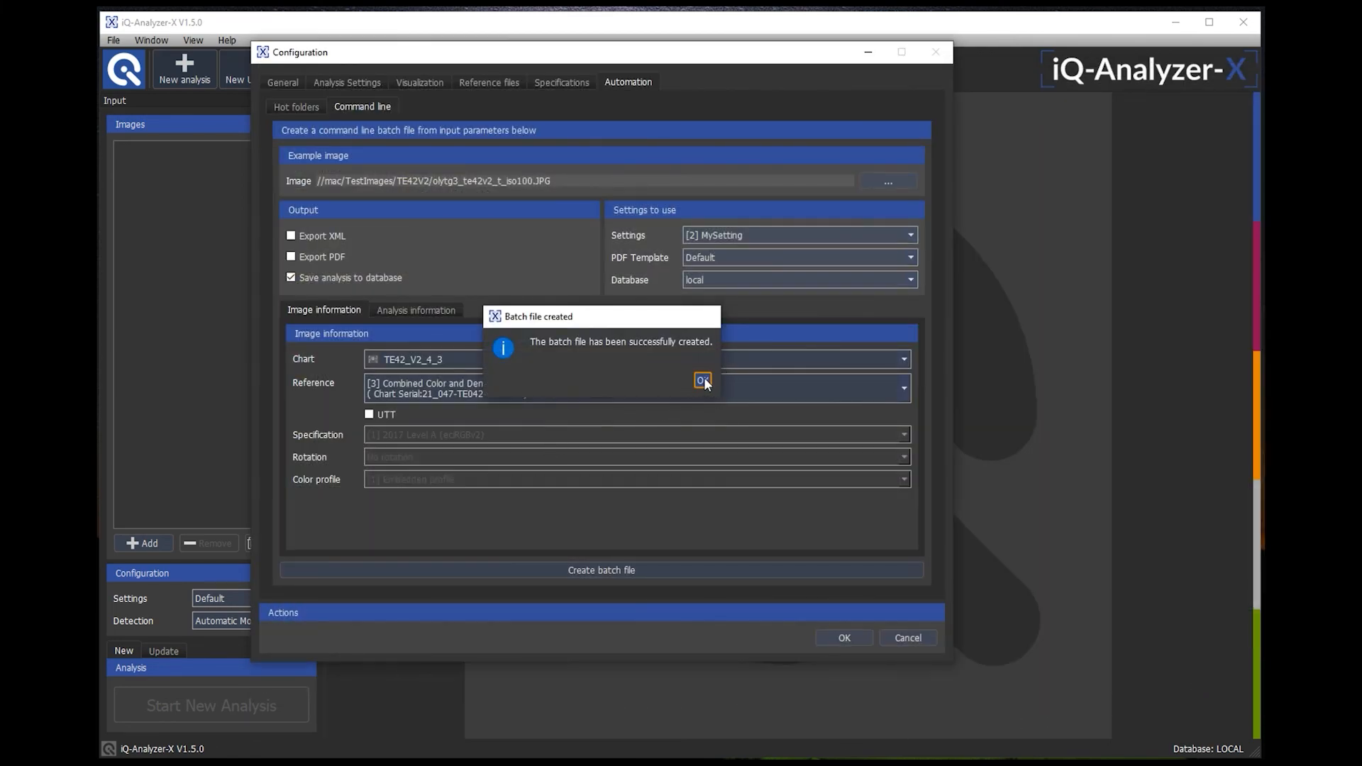
click(703, 381)
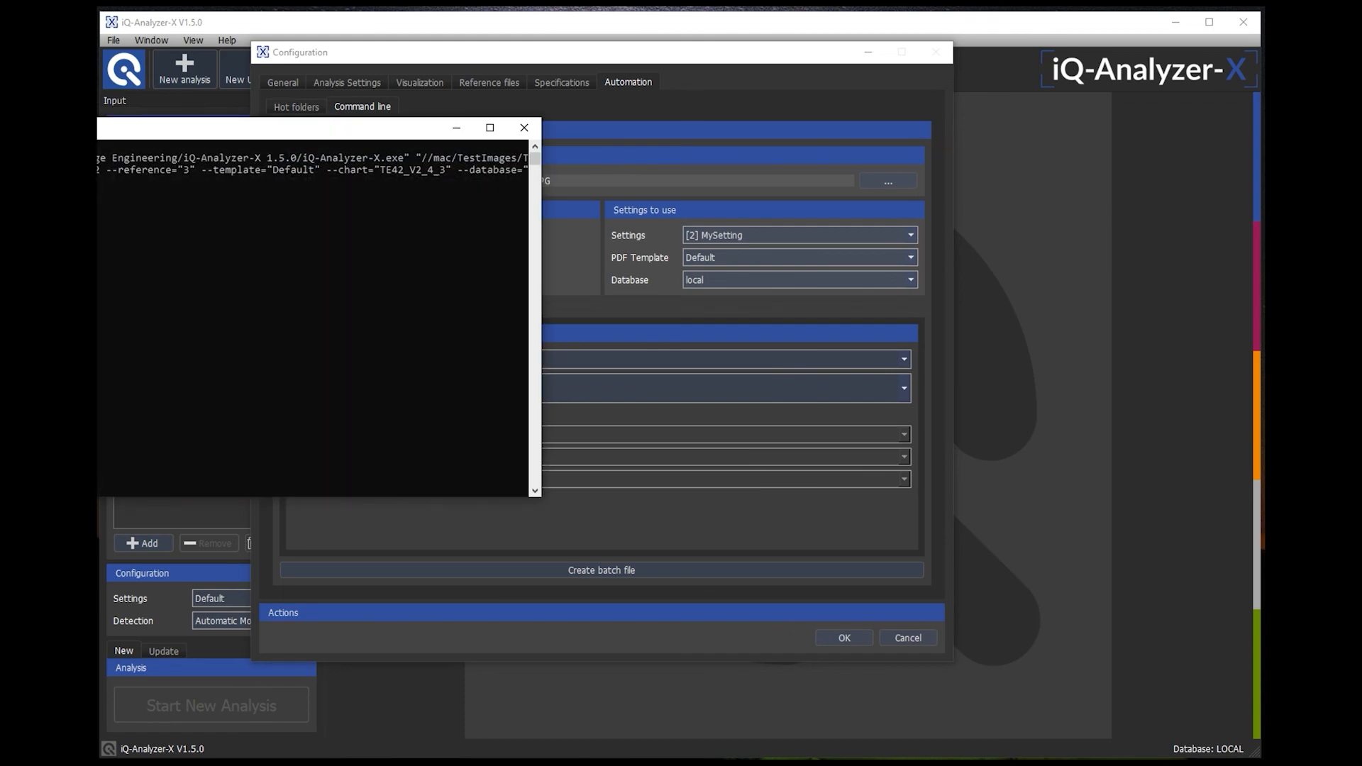
View the batch run's full command in the command window, minimize it, and widen the resolution results area of the analysis.
drag(170, 135, 601, 127)
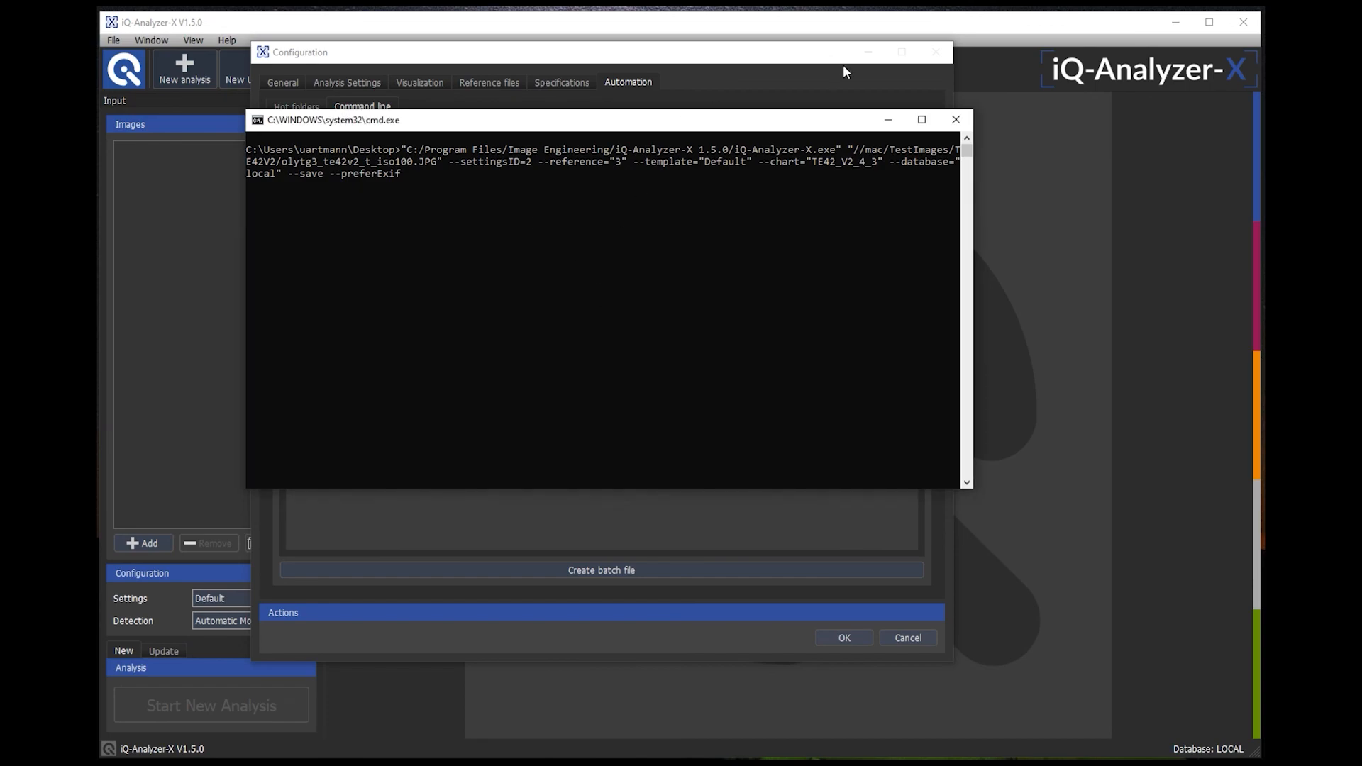
click(888, 120)
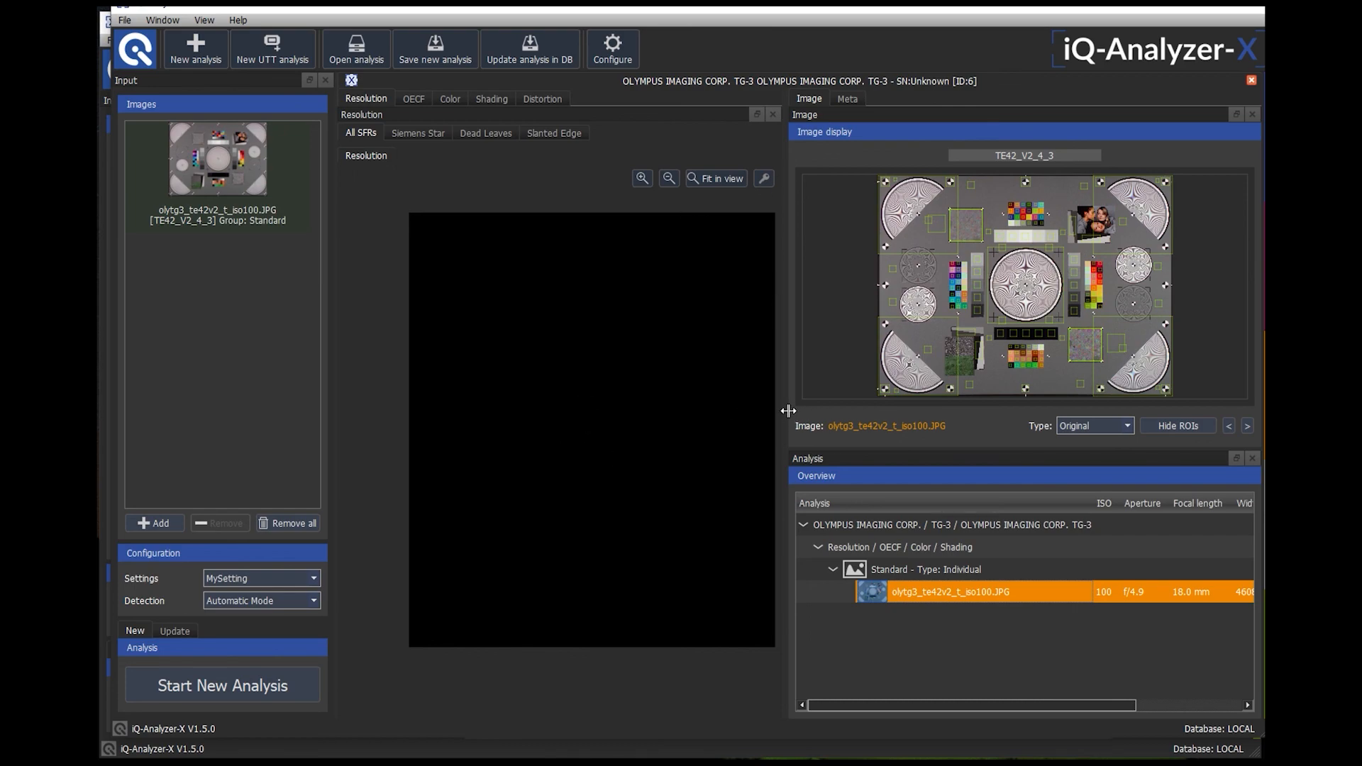
drag(787, 407, 973, 406)
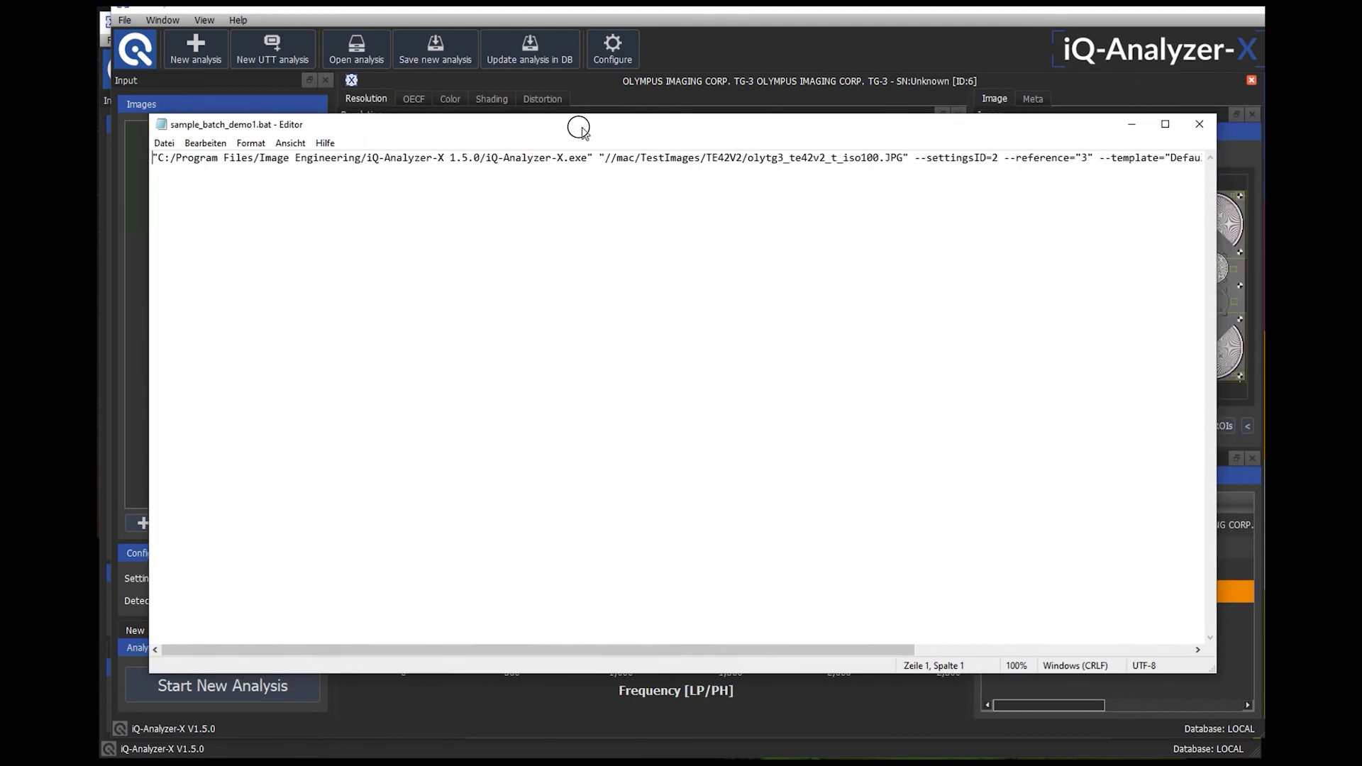
Examine the remaining command line parameters of sample_batch_demo1.bat in the text editor.
drag(505, 655, 891, 673)
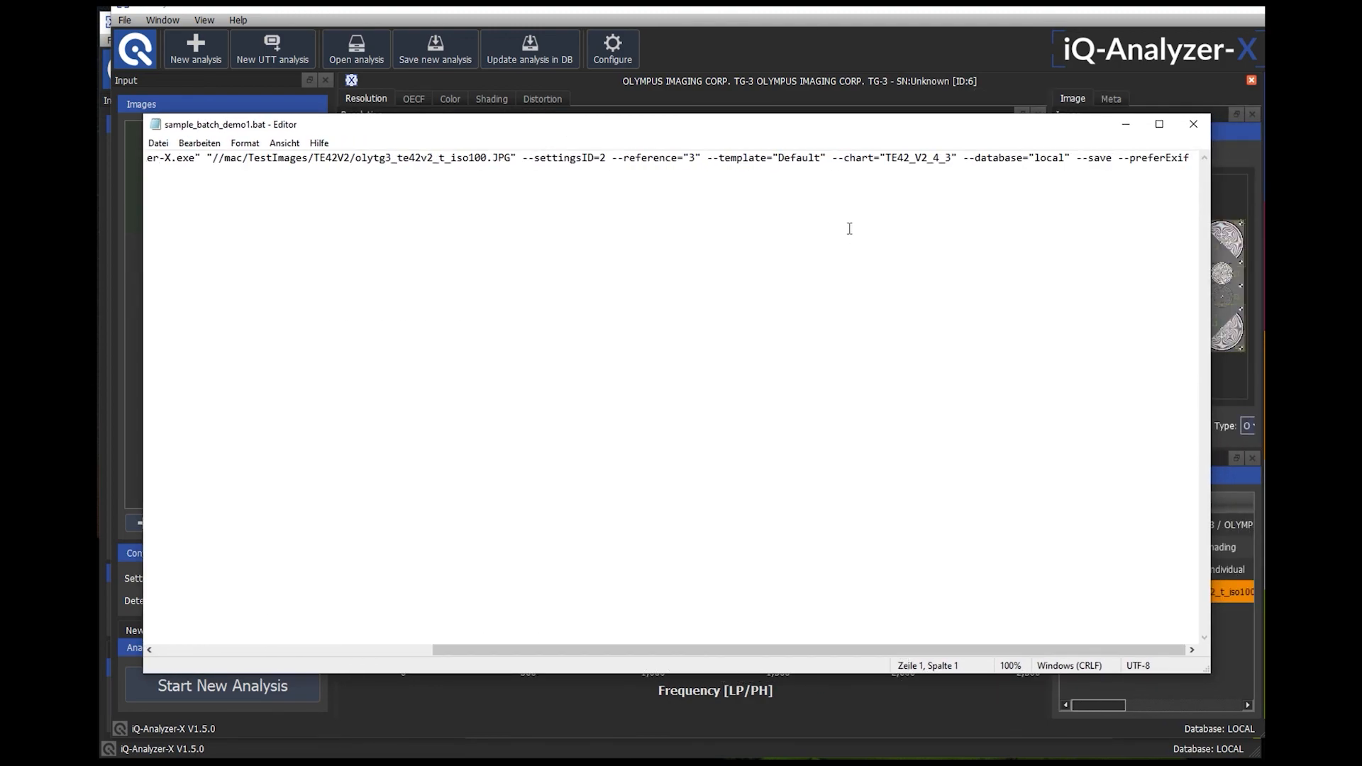